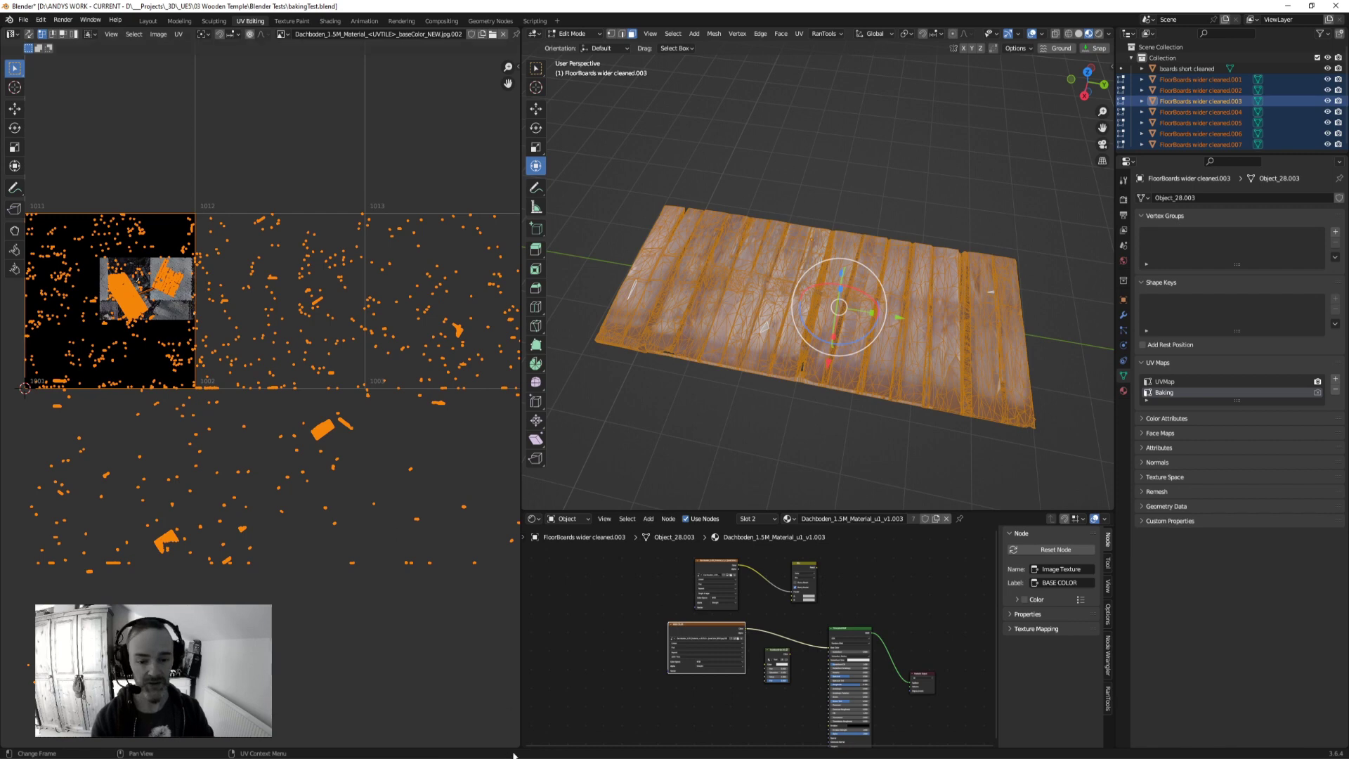
Step: Switch to the bakingTest.blend window and orbit and zoom around the baked floor
{"action": "left_click", "coordinate": [390, 716]}
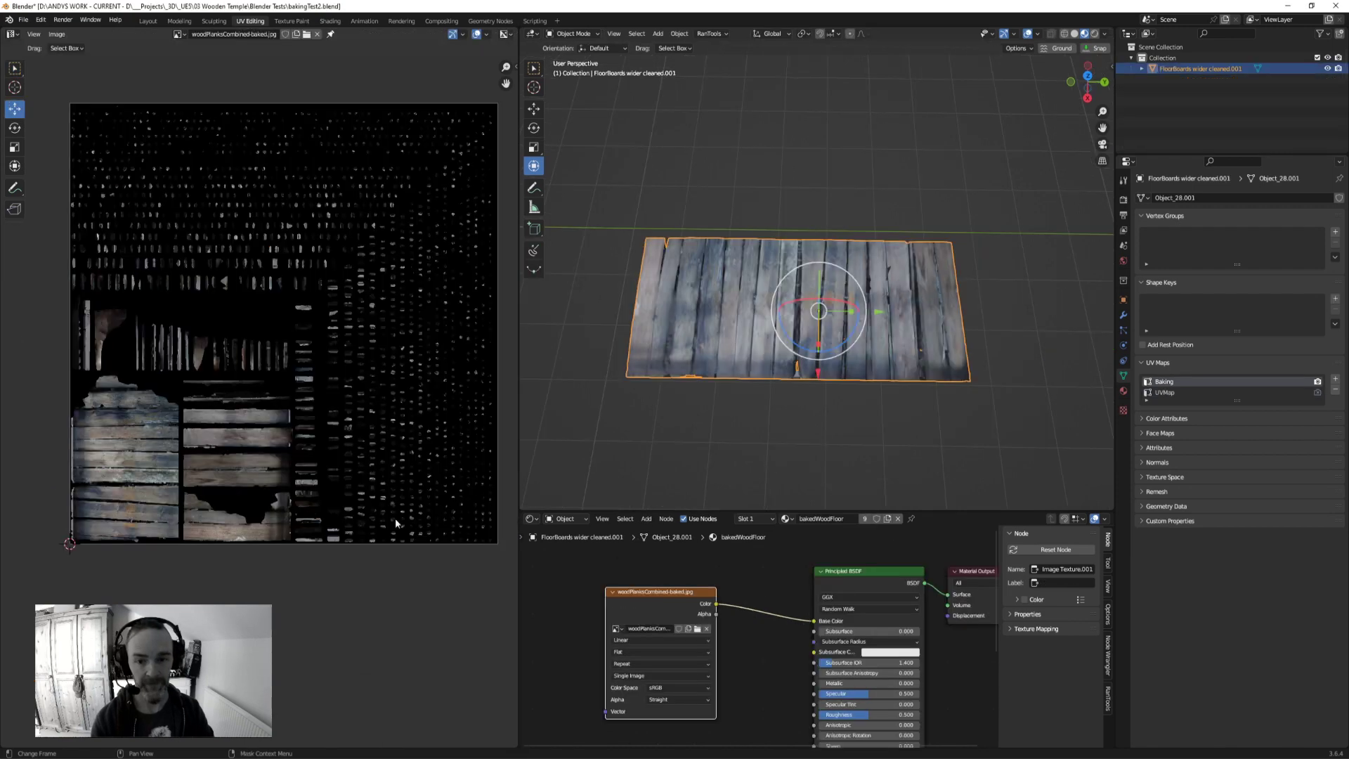
{"action": "middle_click_drag", "start_coordinate": [355, 442], "coordinate": [331, 477]}
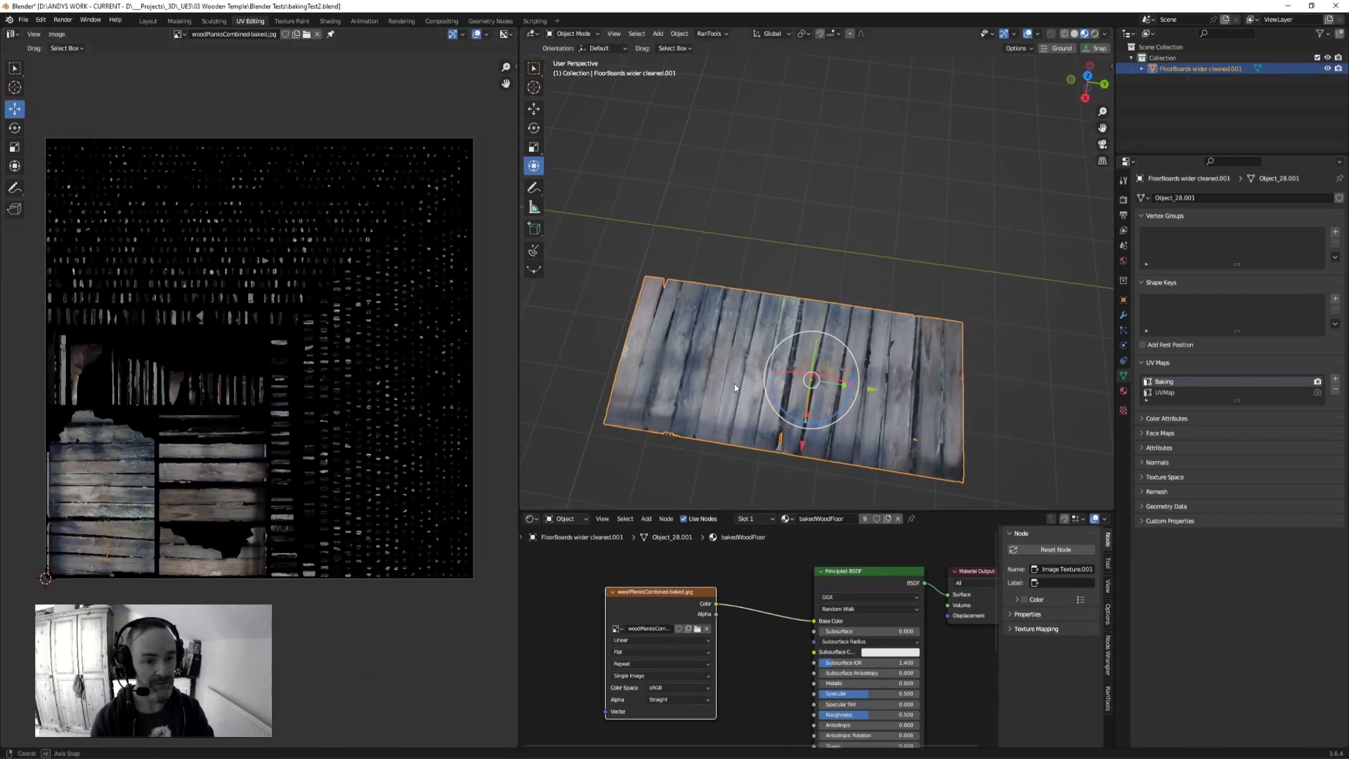
{"action": "middle_click_drag", "start_coordinate": [735, 383], "coordinate": [791, 401]}
{"action": "scroll", "coordinate": [747, 406], "scroll_direction": "down", "scroll_amount": 4}
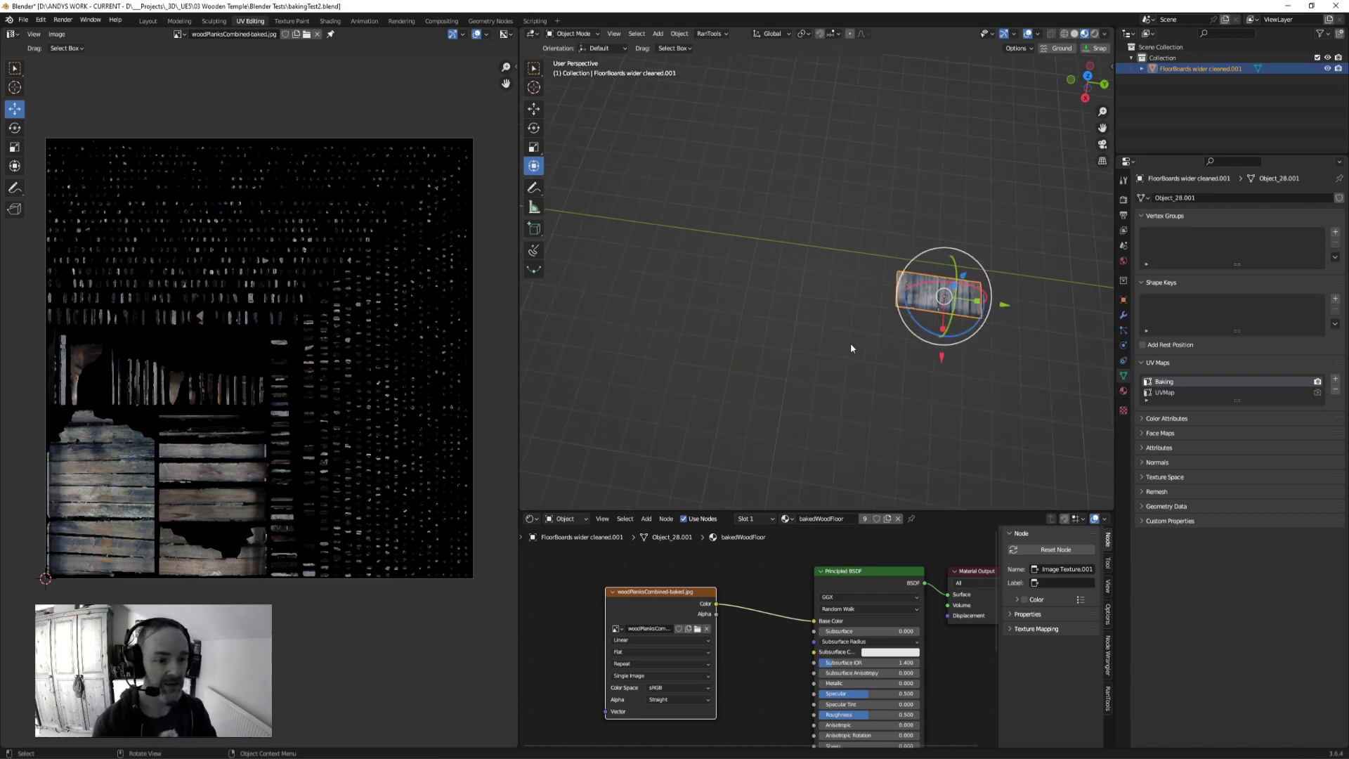
{"action": "left_click_drag", "start_coordinate": [944, 296], "coordinate": [755, 336]}
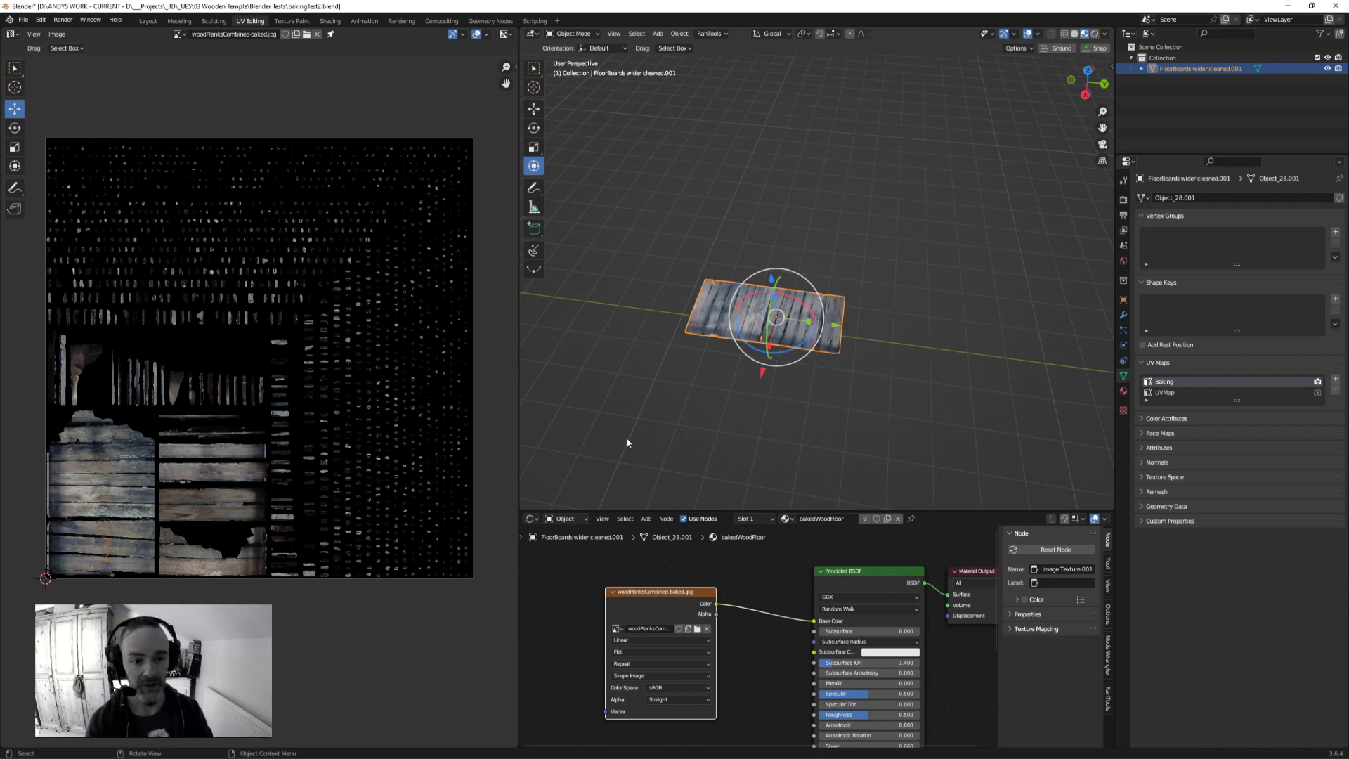
{"action": "scroll", "coordinate": [727, 346], "scroll_direction": "up", "scroll_amount": 3}
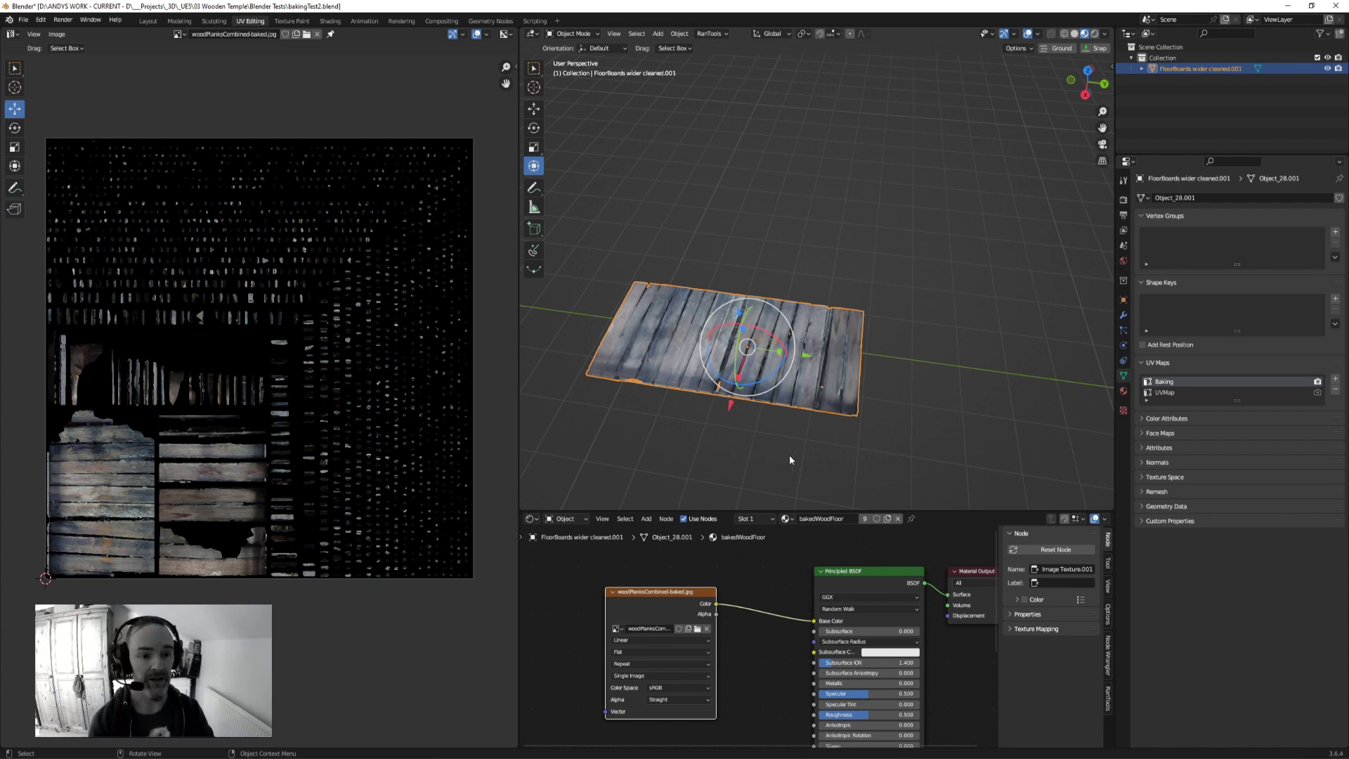
{"action": "scroll", "coordinate": [787, 452], "scroll_direction": "up", "scroll_amount": 2}
{"action": "mouse_move", "coordinate": [832, 419]}
{"action": "middle_mouse_down"}
{"action": "mouse_move", "coordinate": [797, 279]}
{"action": "mouse_move", "coordinate": [818, 443]}
{"action": "middle_mouse_up"}
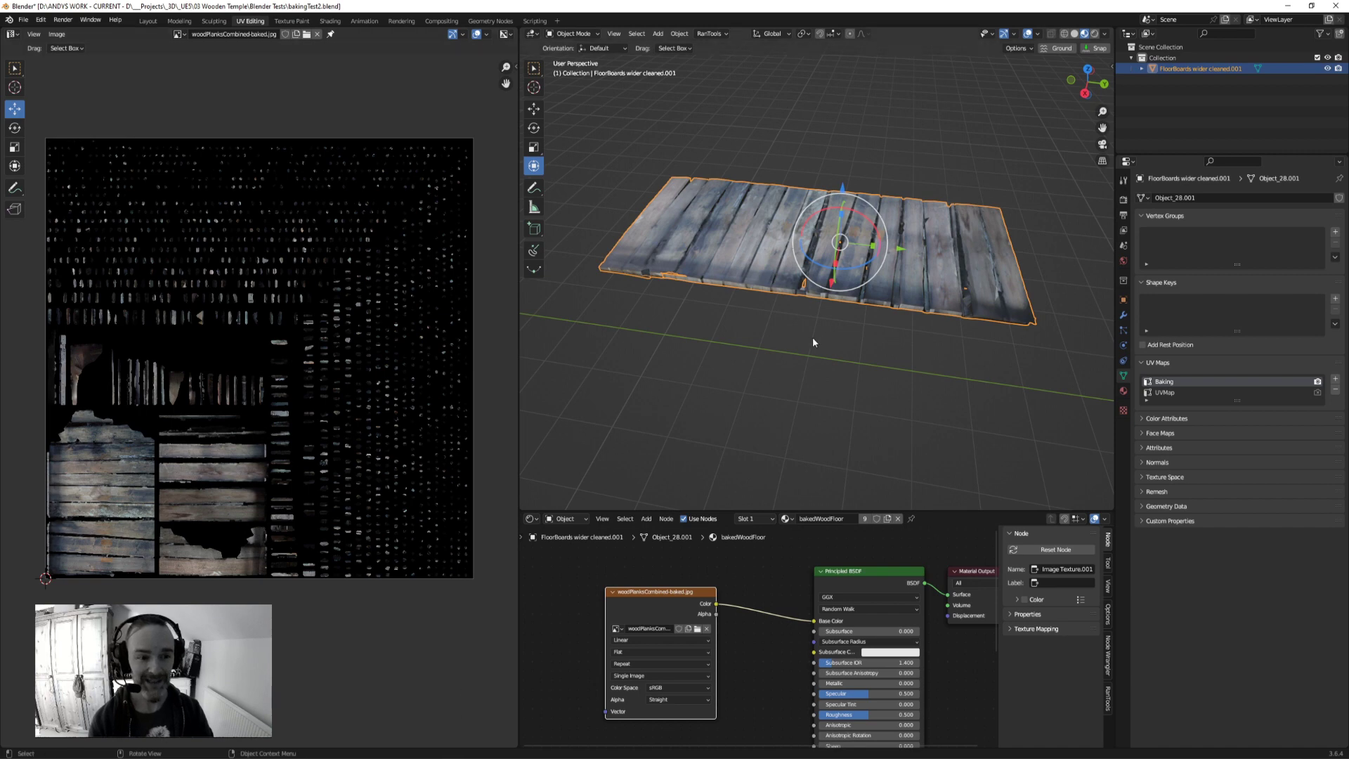
{"action": "scroll", "coordinate": [829, 332], "scroll_direction": "up", "scroll_amount": 5}
{"action": "middle_click_drag", "start_coordinate": [828, 332], "coordinate": [842, 317]}
{"action": "scroll", "coordinate": [836, 314], "scroll_direction": "down", "scroll_amount": 4}
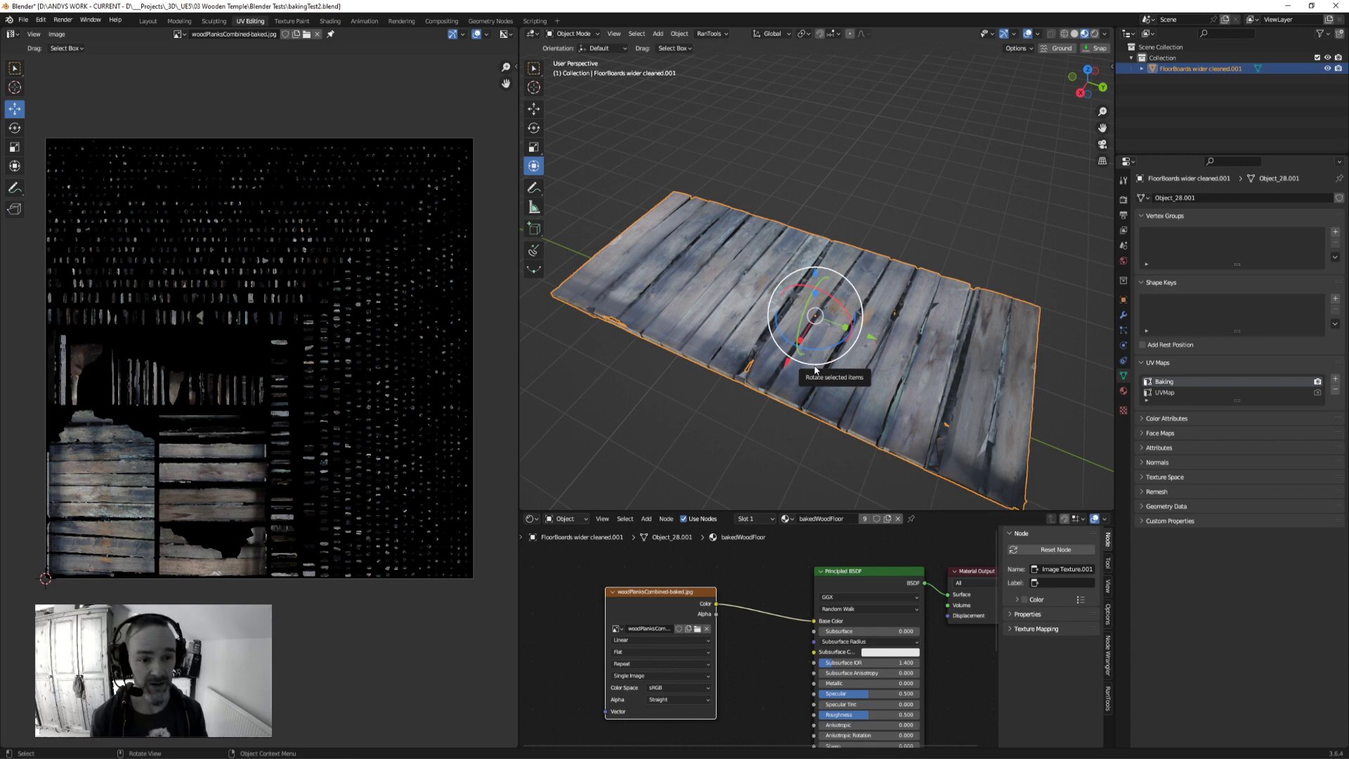
{"action": "middle_click_drag", "start_coordinate": [815, 371], "coordinate": [894, 315]}
{"action": "scroll", "coordinate": [852, 315], "scroll_direction": "down", "scroll_amount": 3}
{"action": "scroll", "coordinate": [810, 310], "scroll_direction": "up", "scroll_amount": 3}
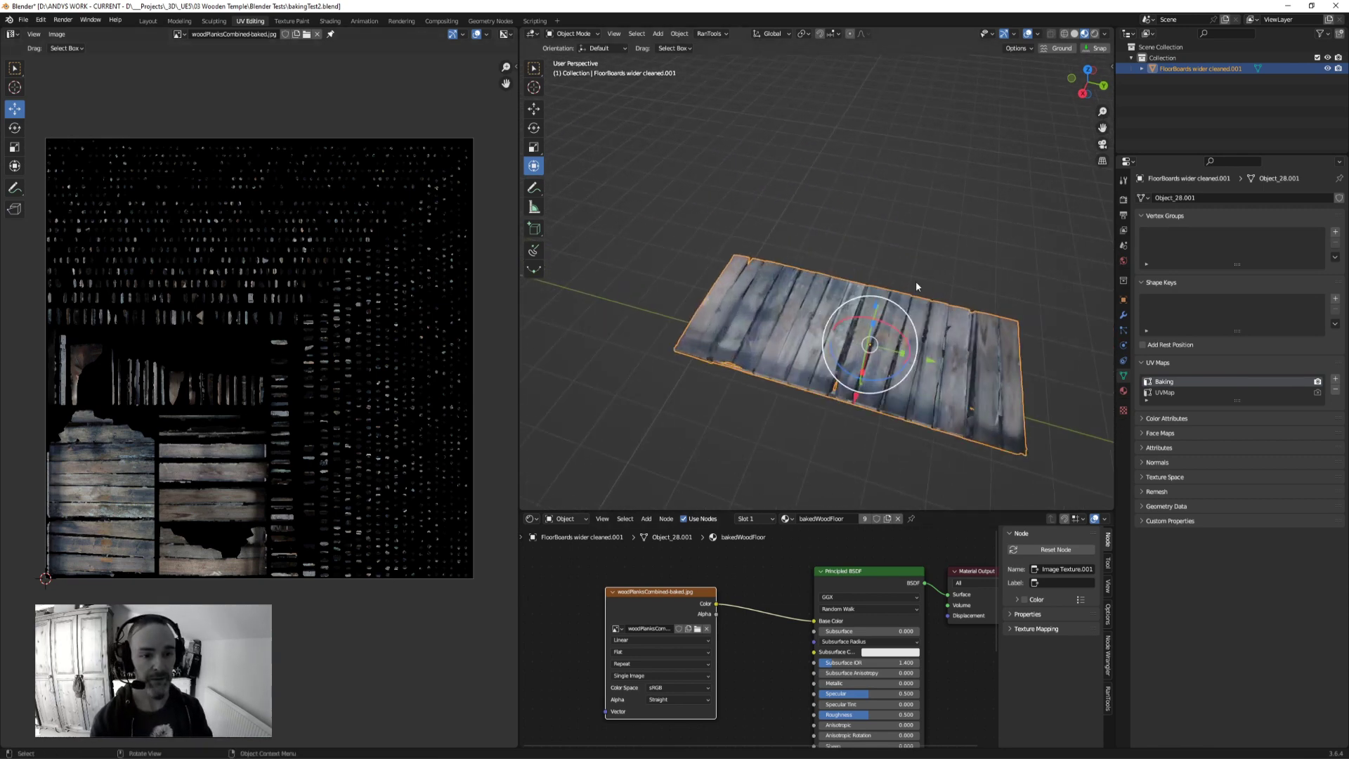
Step: Return to the original floorboards file and enlarge the Outliner to list every FloorBoards piece
{"action": "mouse_move", "coordinate": [451, 754]}
{"action": "left_click", "coordinate": [534, 709]}
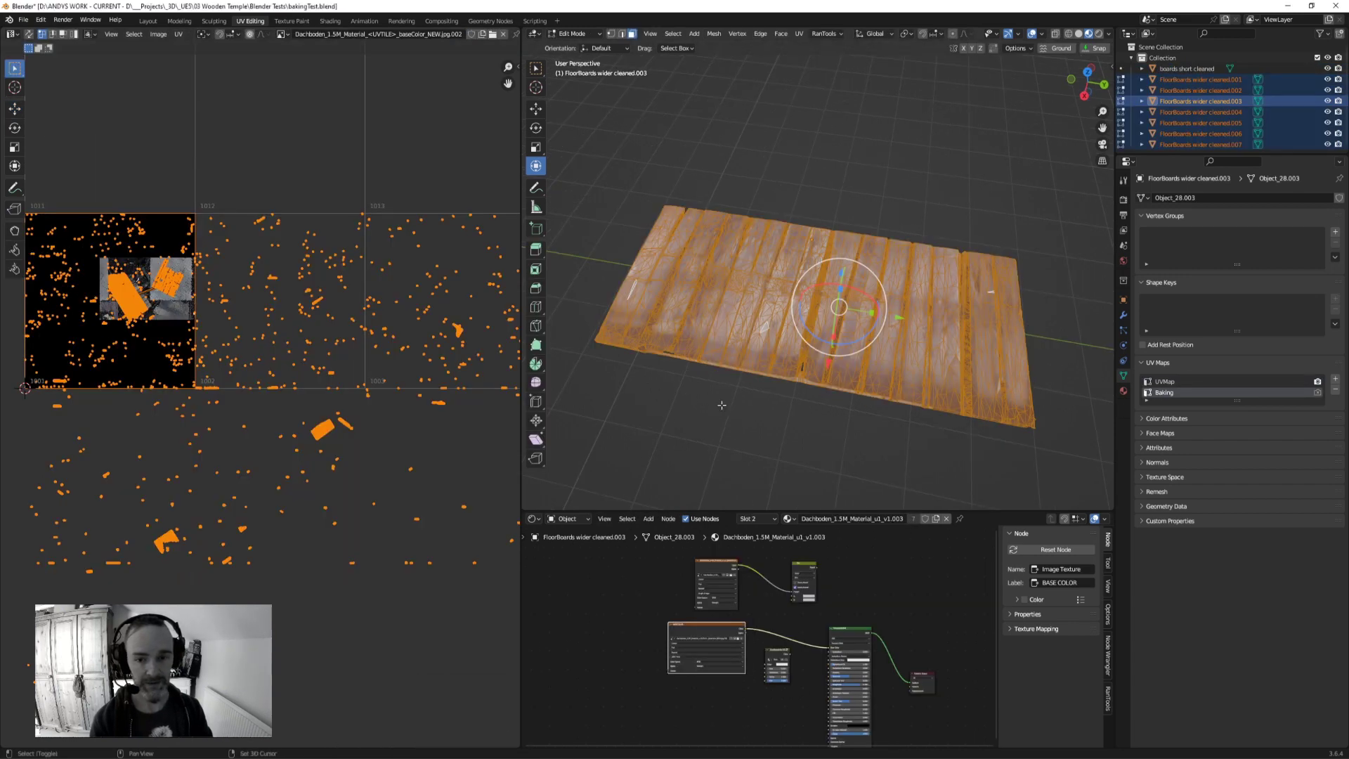
{"action": "middle_click_drag", "start_coordinate": [721, 405], "coordinate": [723, 410]}
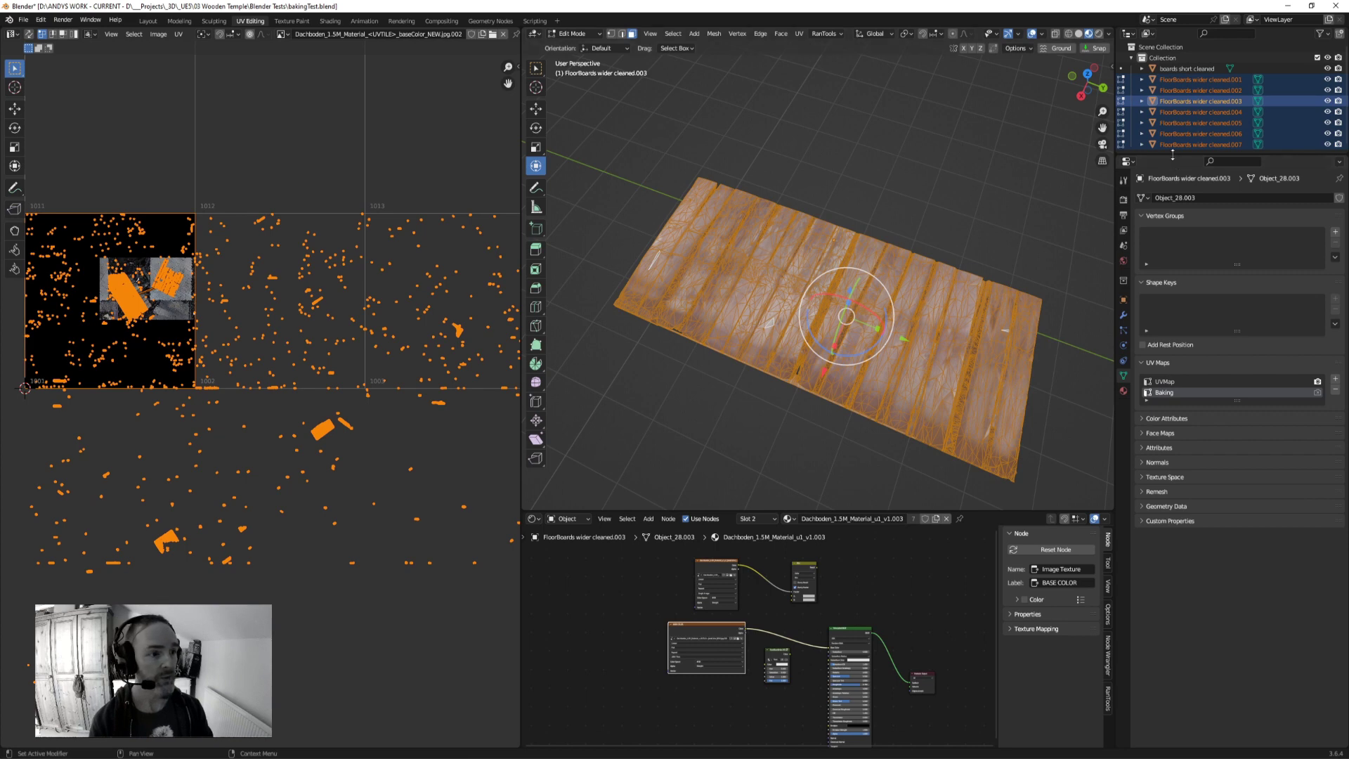
{"action": "left_click_drag", "start_coordinate": [1177, 155], "coordinate": [1144, 202]}
{"action": "middle_click_drag", "start_coordinate": [954, 220], "coordinate": [929, 211], "text": "shift"}
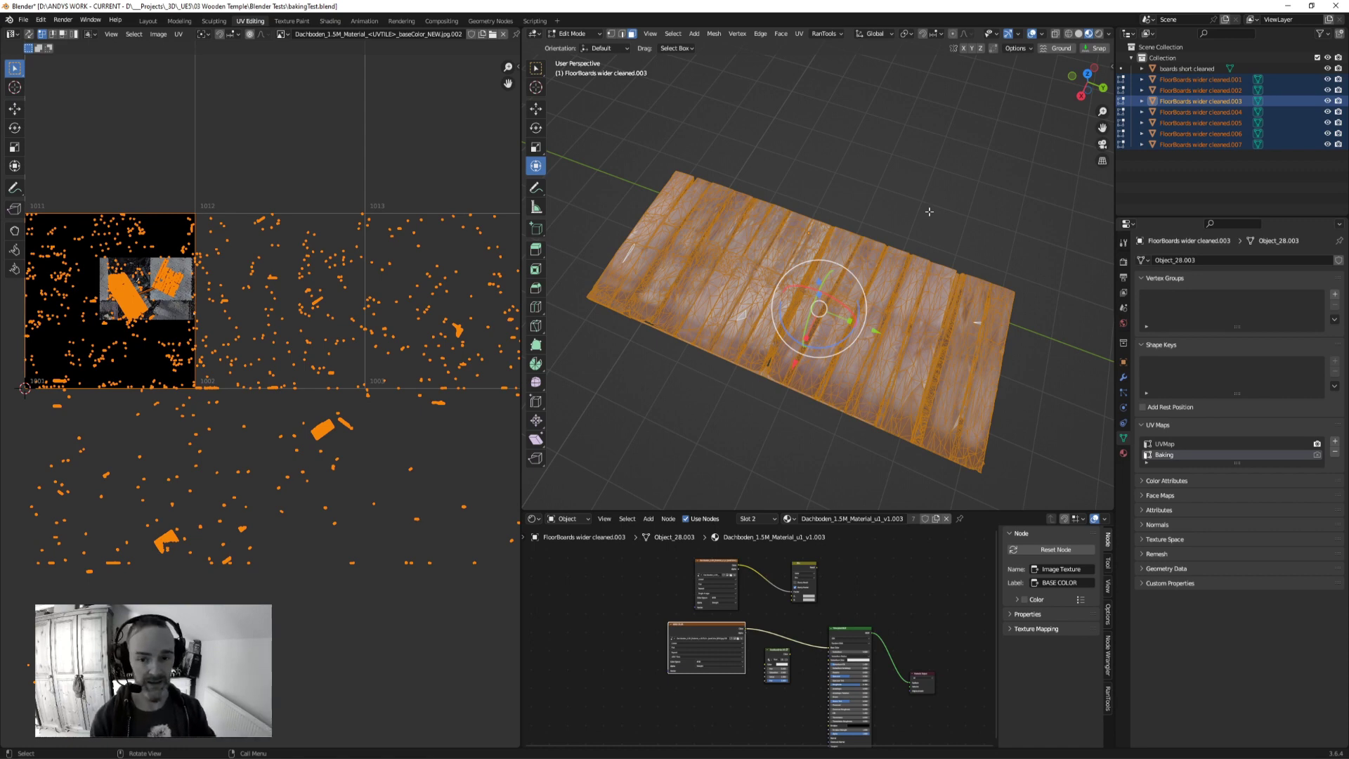
Step: Hide viewport overlays to view the plain weathered wood texture, then select a single plank
{"action": "scroll", "coordinate": [929, 212], "scroll_direction": "up", "scroll_amount": 3}
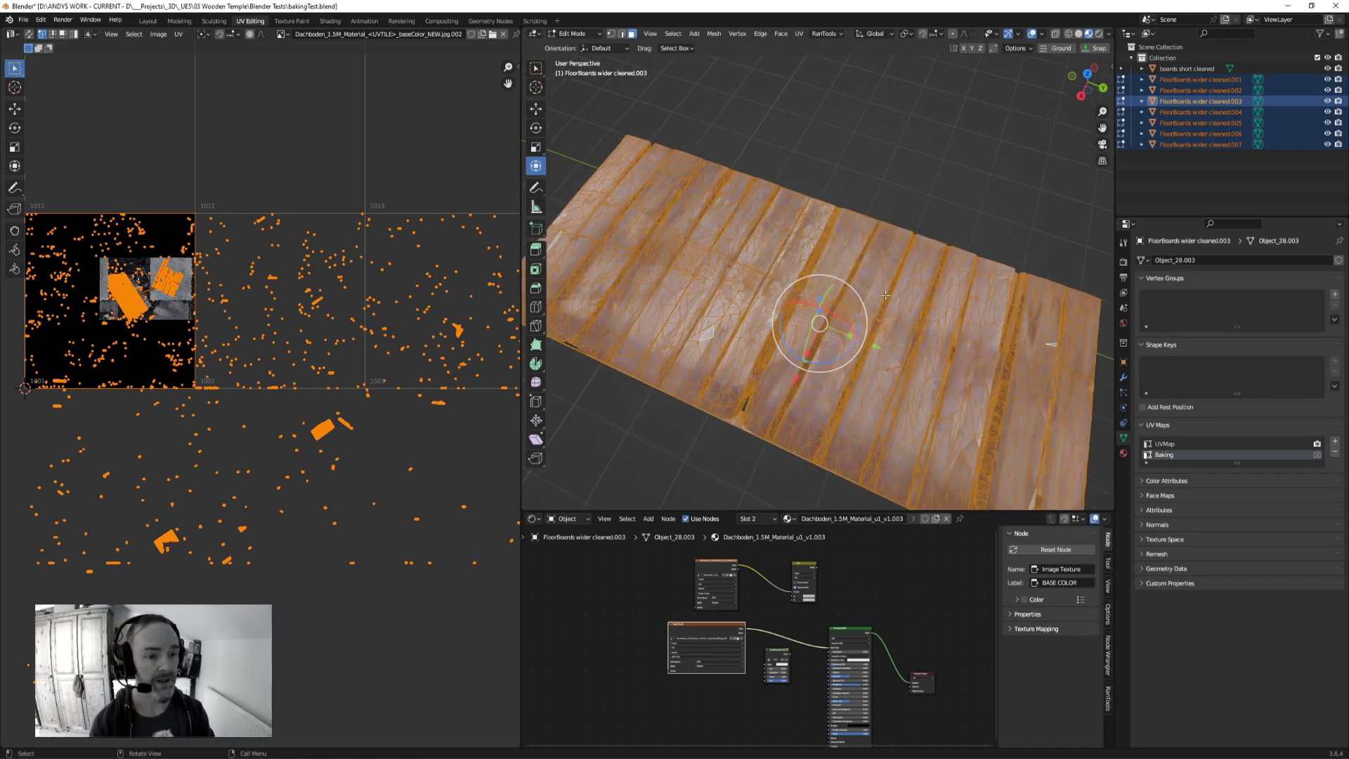
{"action": "left_click", "coordinate": [1032, 33]}
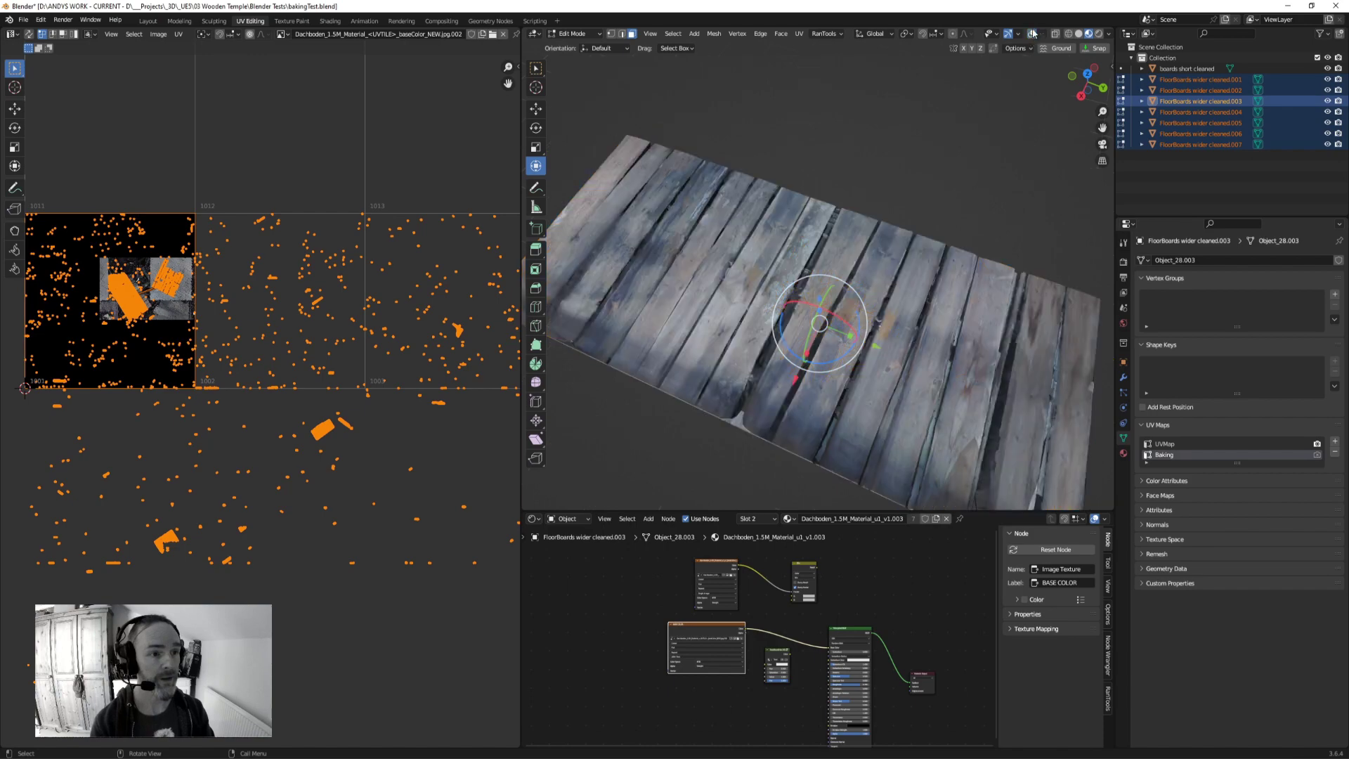
{"action": "middle_click_drag", "start_coordinate": [864, 267], "coordinate": [876, 322]}
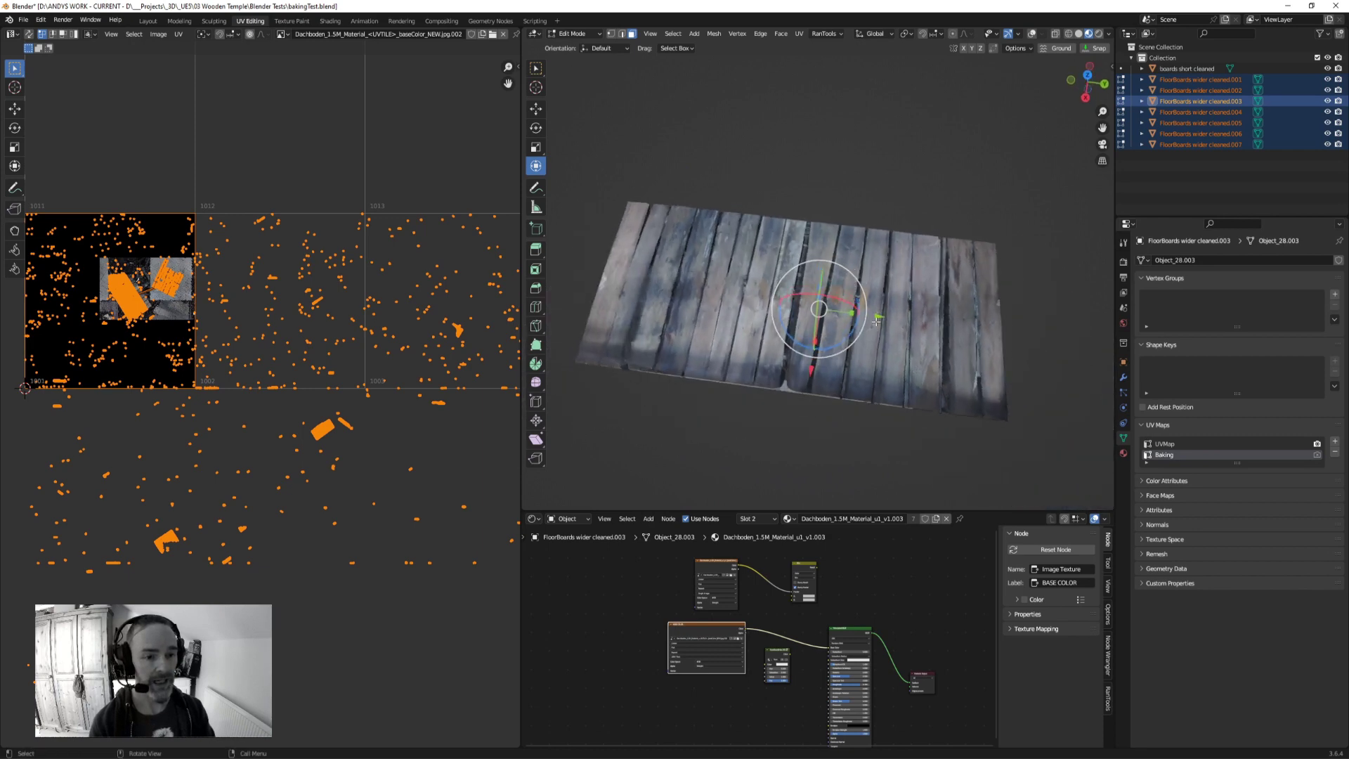
{"action": "left_click", "coordinate": [904, 268]}
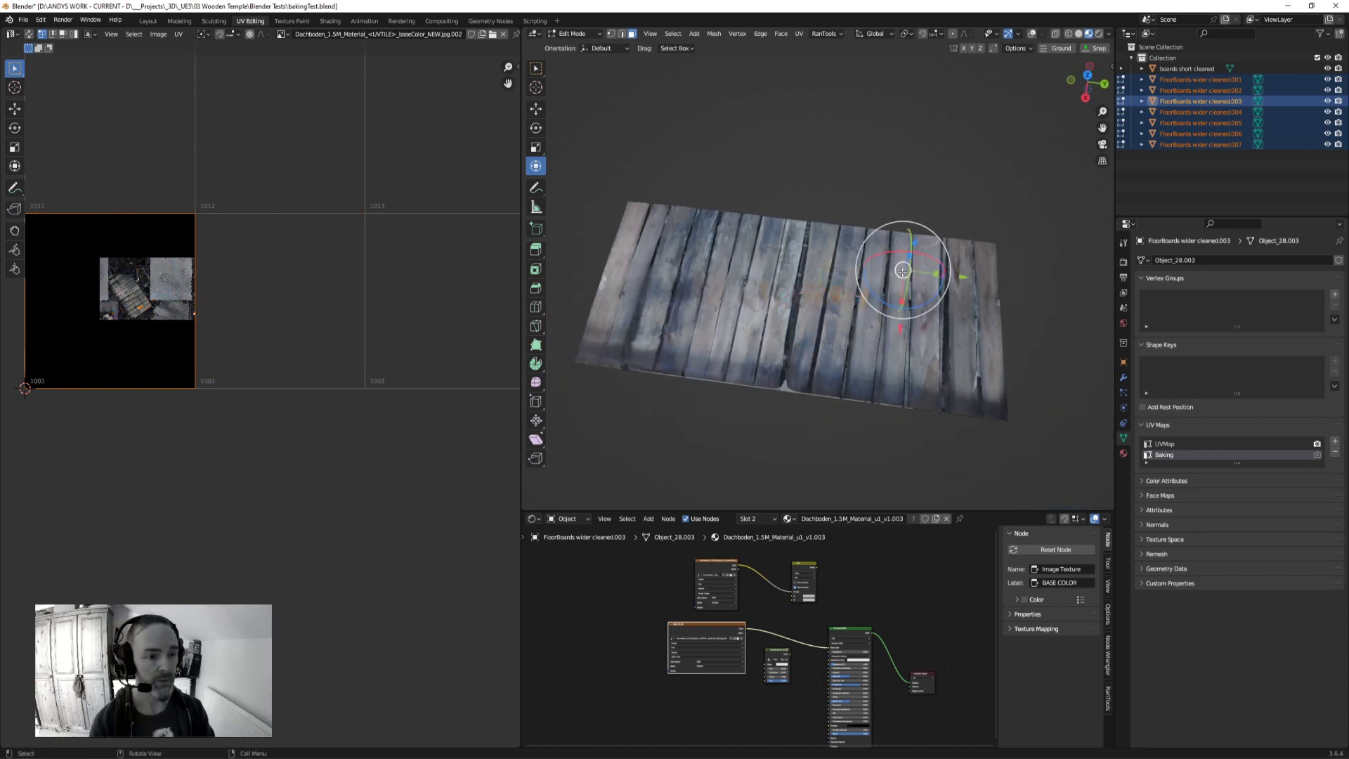
Step: Restore overlays, return to Object Mode, and select each FloorBoards piece .001 to .007 in turn
{"action": "left_click", "coordinate": [1031, 33]}
{"action": "key", "text": "Tab"}
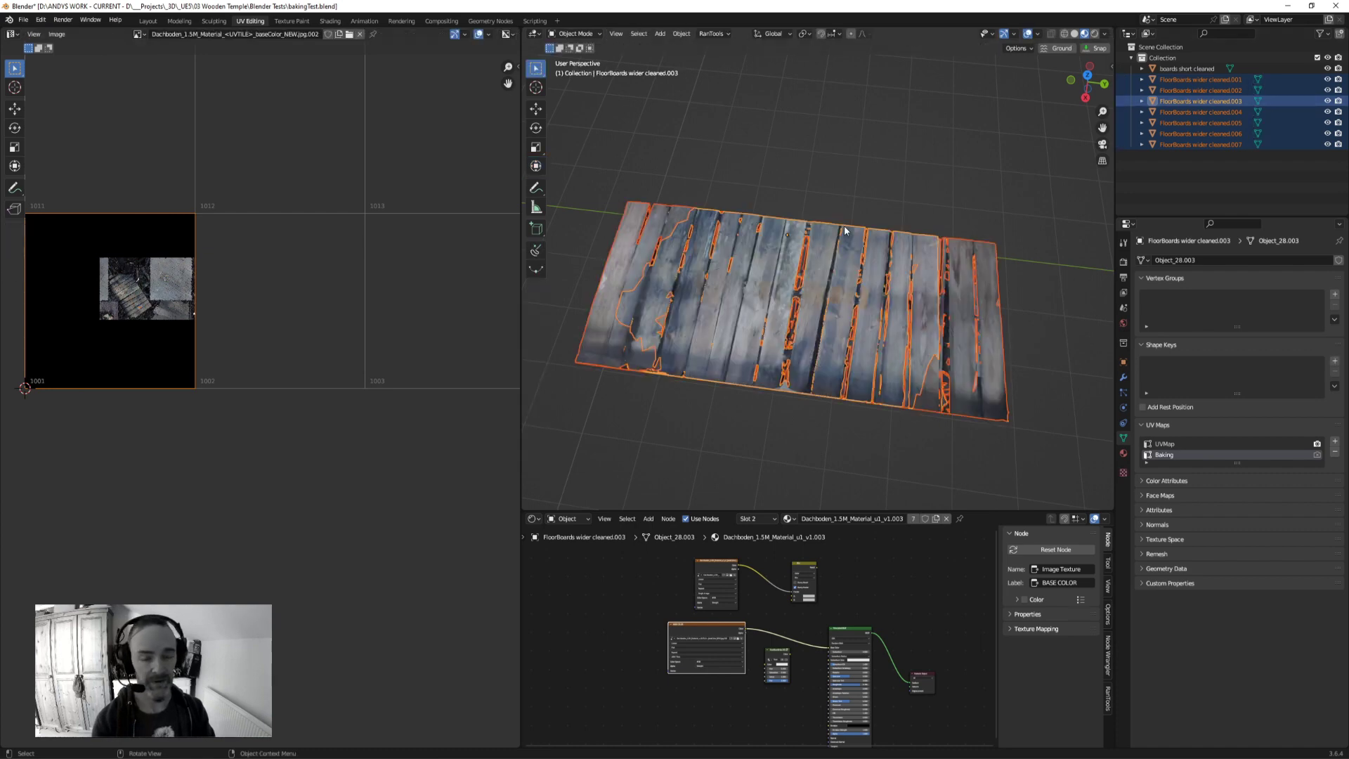
{"action": "left_click", "coordinate": [1194, 80]}
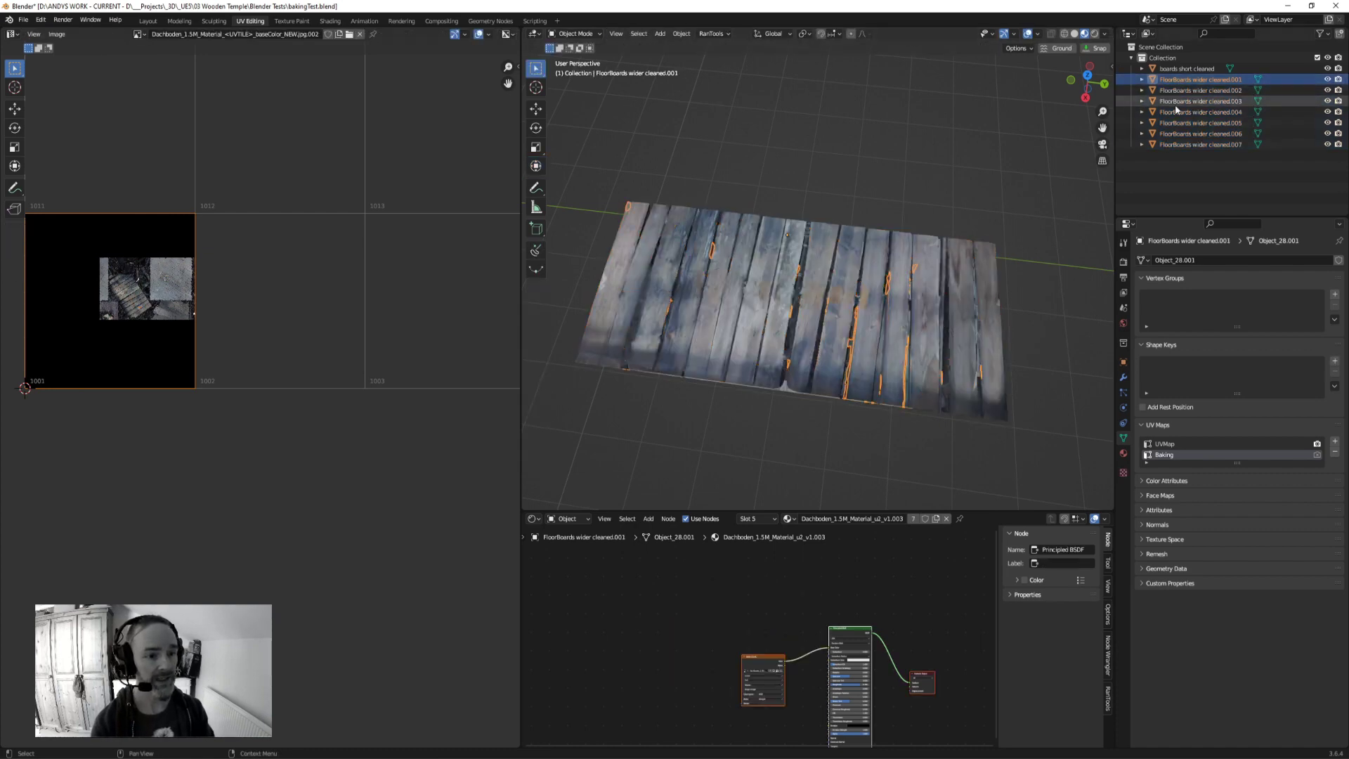
{"action": "left_click", "coordinate": [1182, 90]}
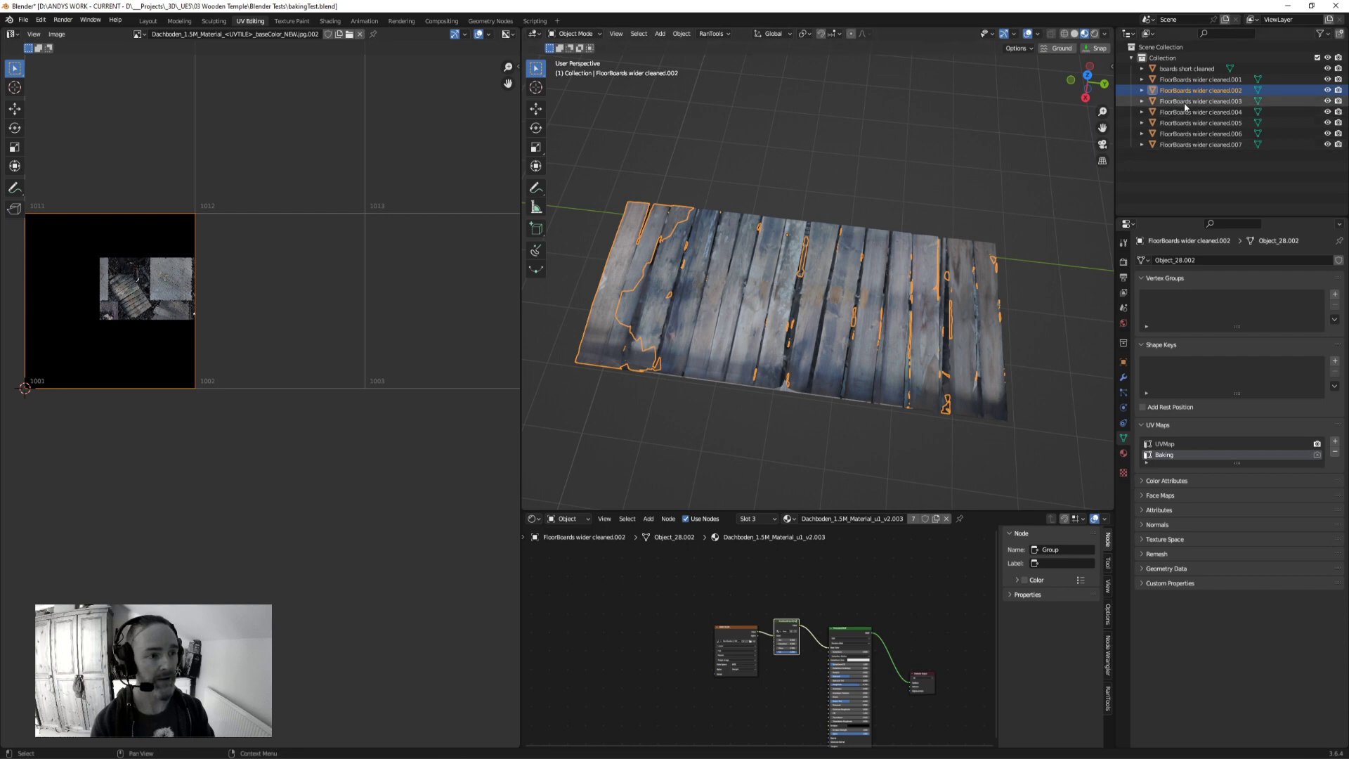
{"action": "left_click", "coordinate": [1184, 102]}
{"action": "left_click", "coordinate": [1192, 123]}
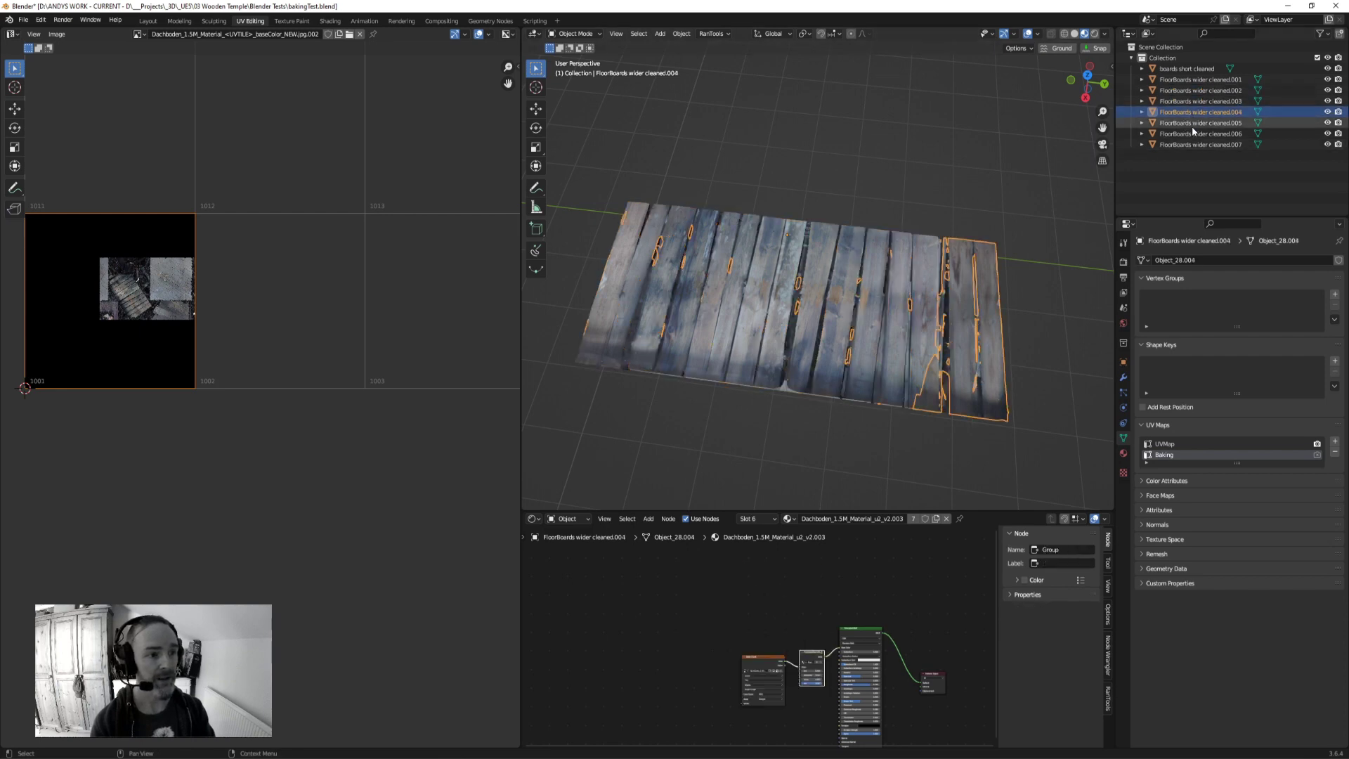
{"action": "left_click", "coordinate": [1196, 133]}
{"action": "left_click", "coordinate": [1195, 144]}
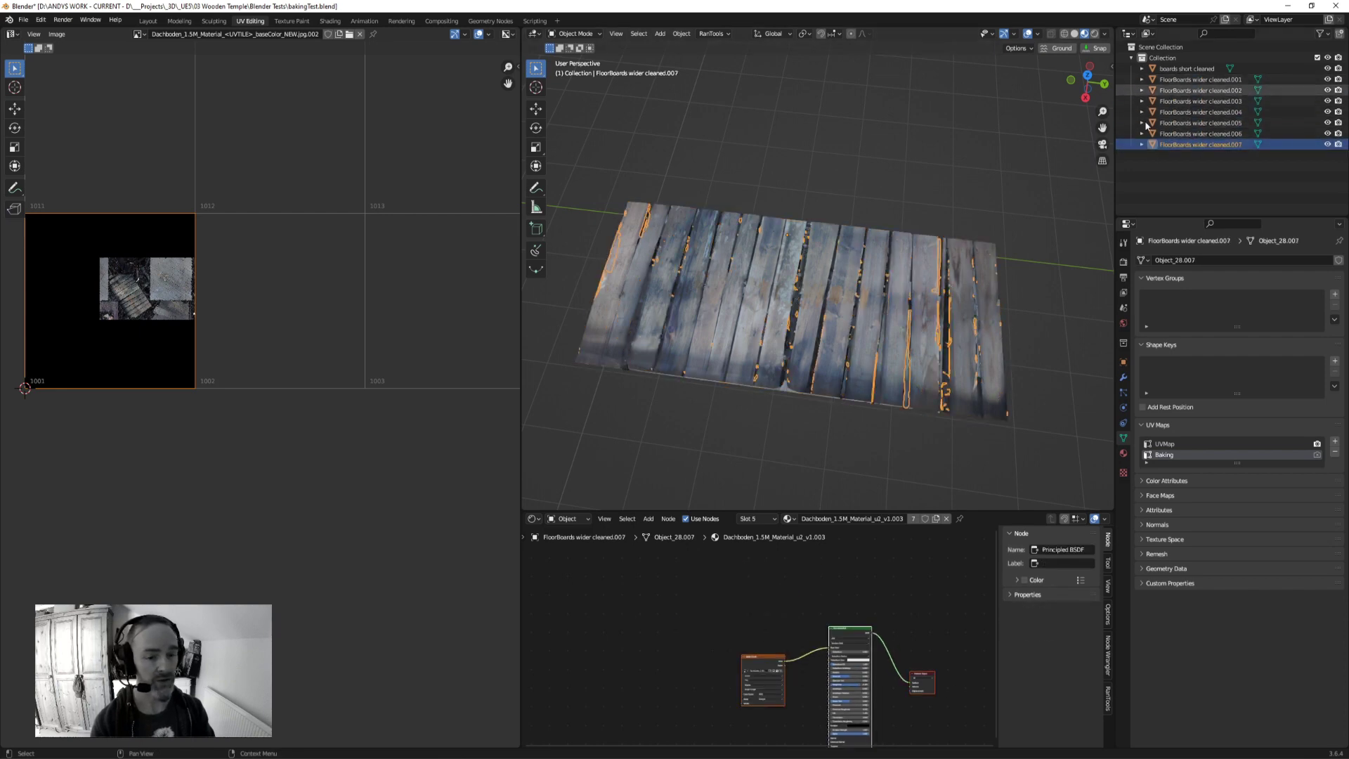
{"action": "scroll", "coordinate": [935, 253], "scroll_direction": "up", "scroll_amount": 2}
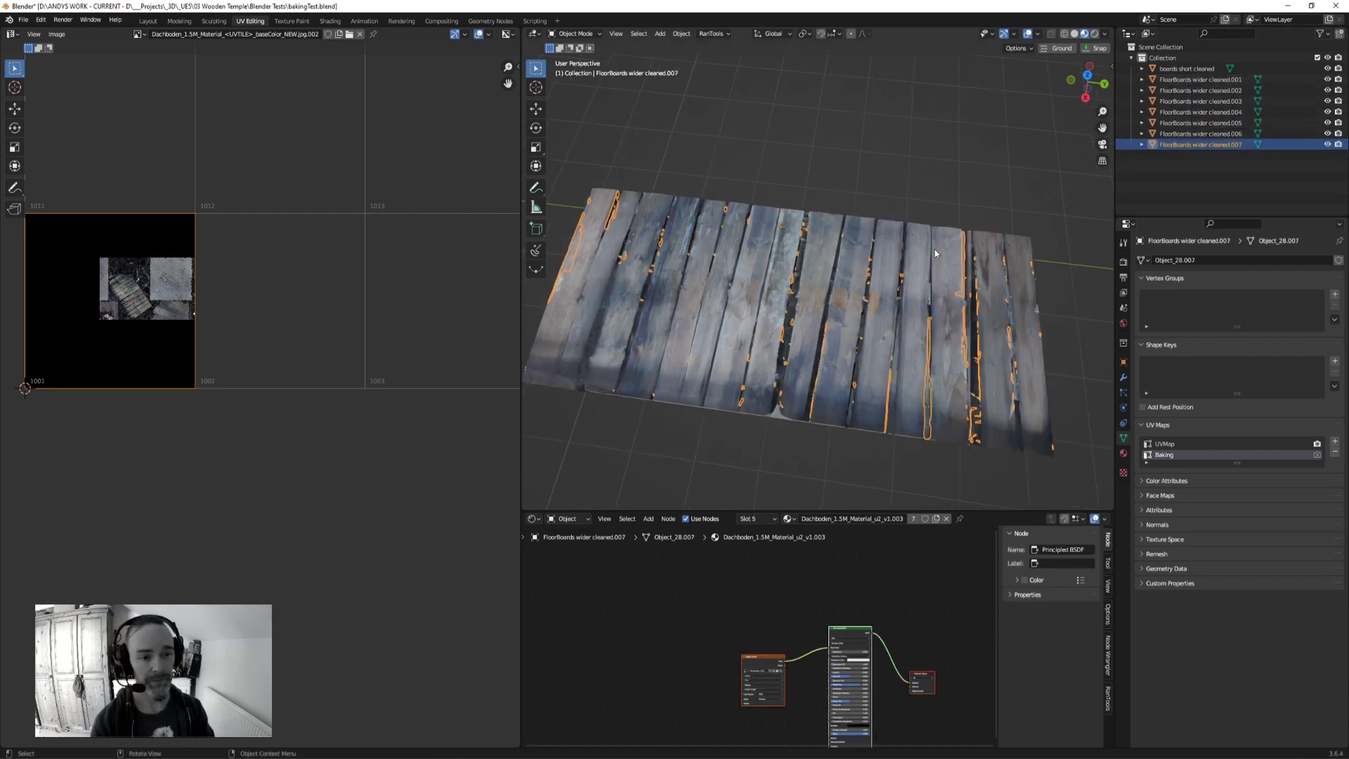
{"action": "left_click", "coordinate": [1187, 81], "text": "shift"}
Step: Compare planks .003 and .002 in the viewport and settle on FloorBoards wider cleaned.002
{"action": "middle_click_drag", "start_coordinate": [946, 261], "coordinate": [843, 330]}
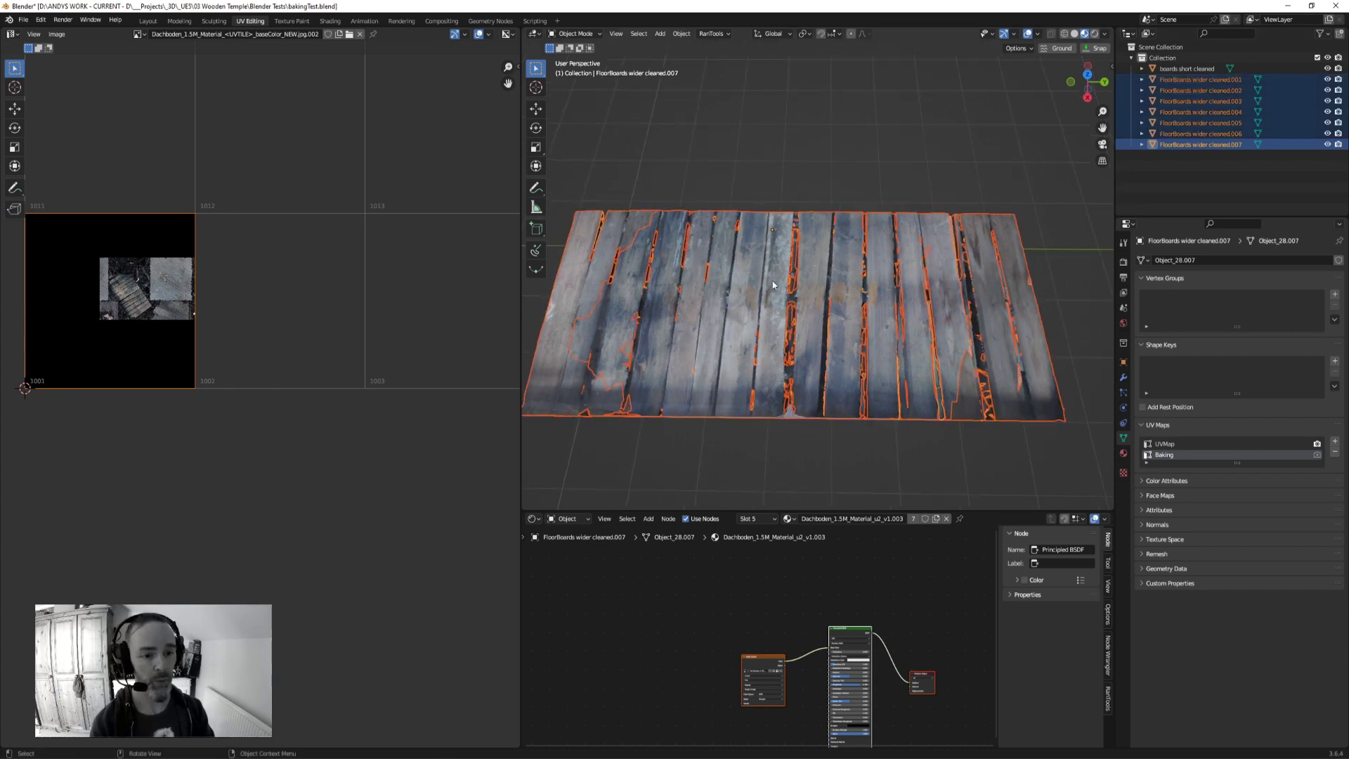
{"action": "middle_click_drag", "start_coordinate": [810, 270], "coordinate": [830, 281]}
{"action": "scroll", "coordinate": [850, 191], "scroll_direction": "down", "scroll_amount": 2}
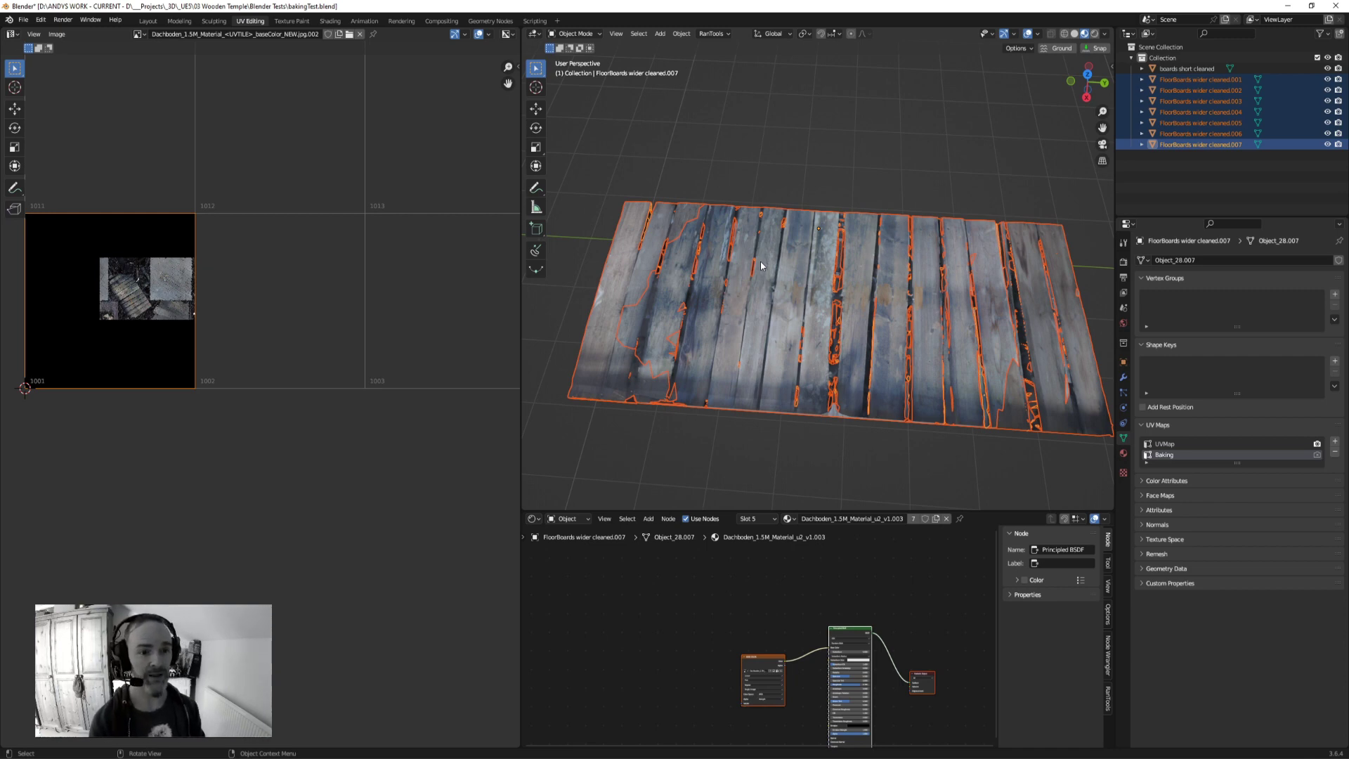
{"action": "left_click", "coordinate": [743, 249]}
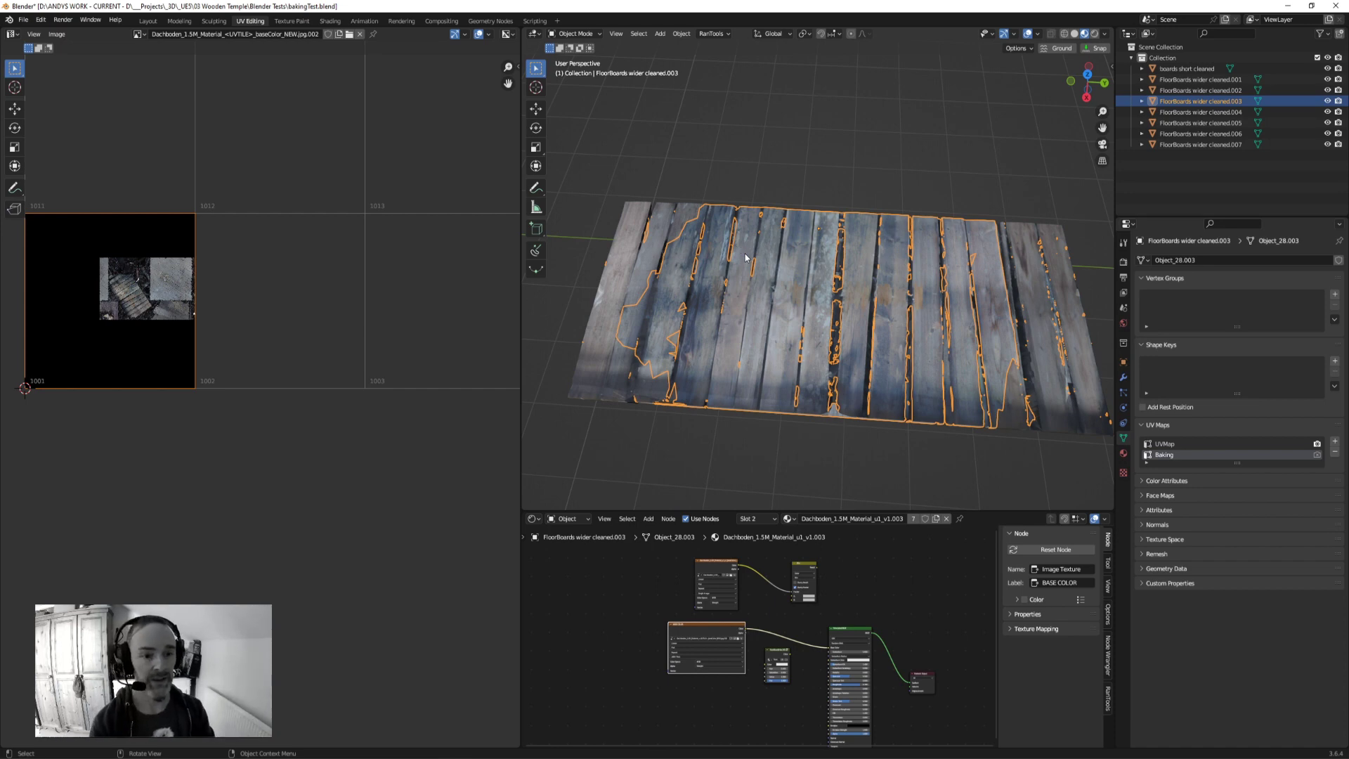
{"action": "left_click", "coordinate": [680, 216]}
{"action": "left_click", "coordinate": [713, 240]}
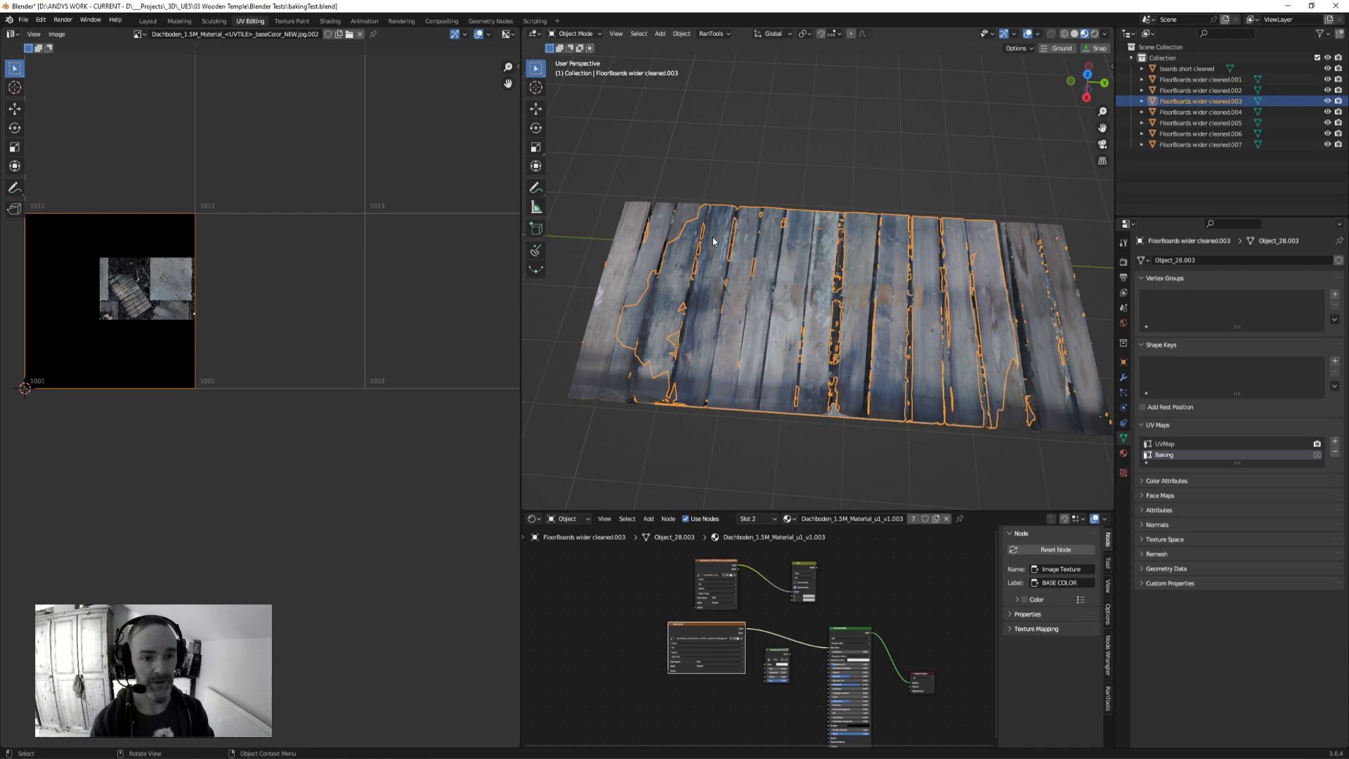
{"action": "left_click", "coordinate": [660, 237]}
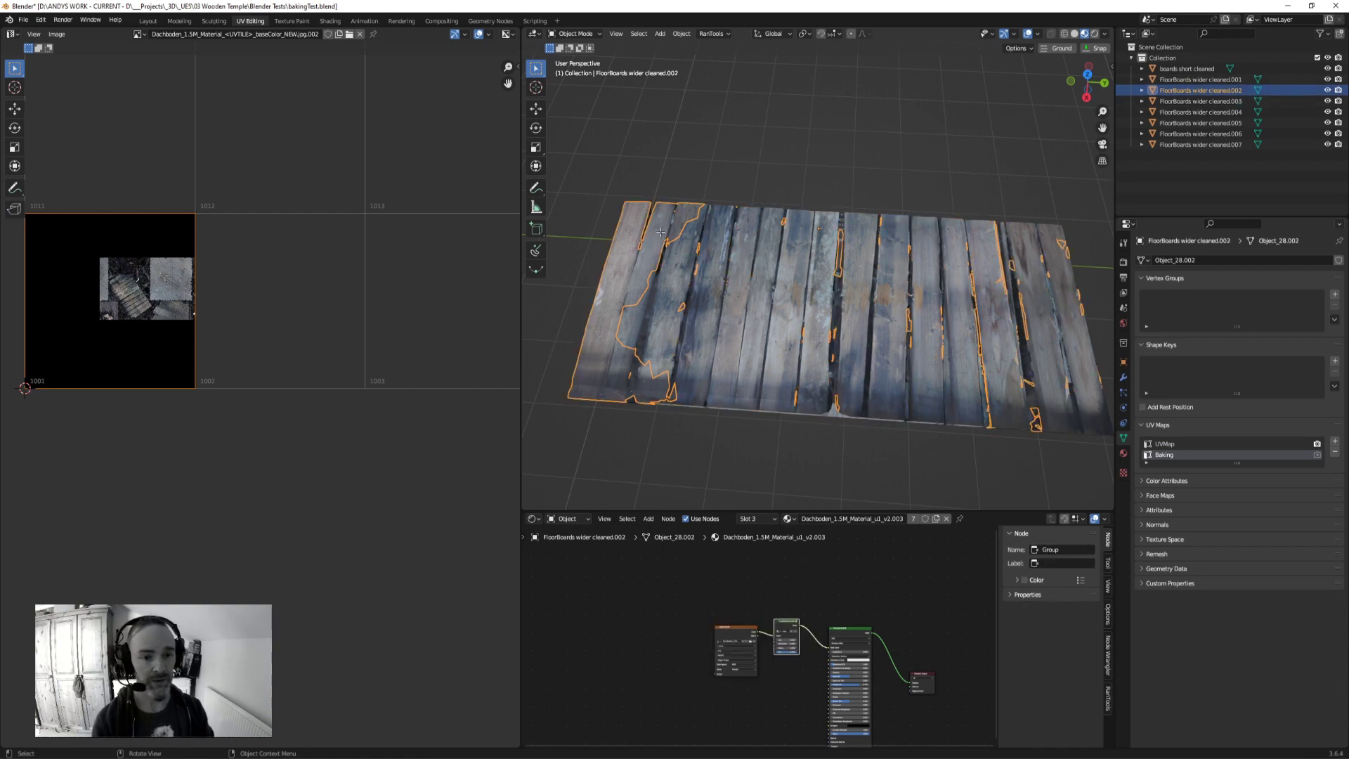
{"action": "key", "text": "Tab"}
{"action": "middle_click_drag", "start_coordinate": [657, 249], "coordinate": [678, 266]}
{"action": "left_click", "coordinate": [693, 250]}
{"action": "left_click", "coordinate": [672, 33]}
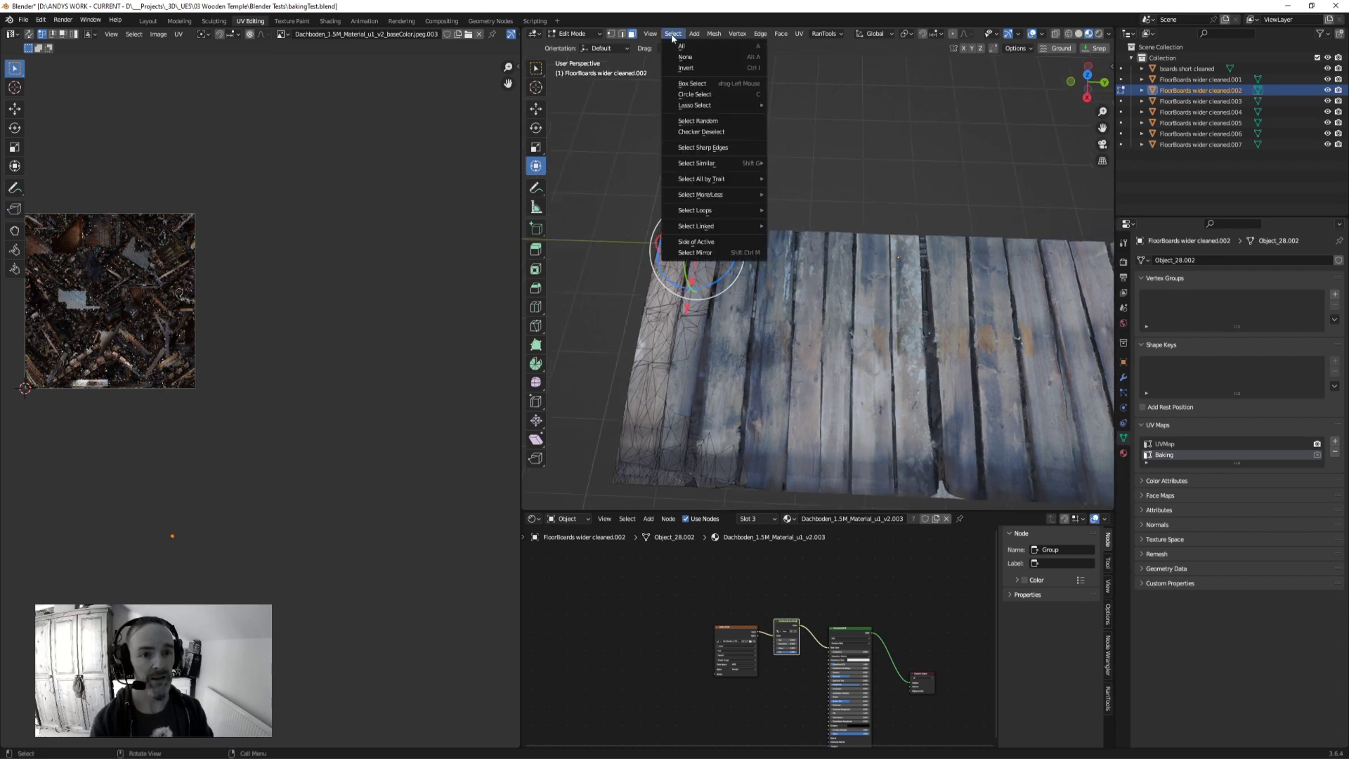
{"action": "mouse_move", "coordinate": [702, 165]}
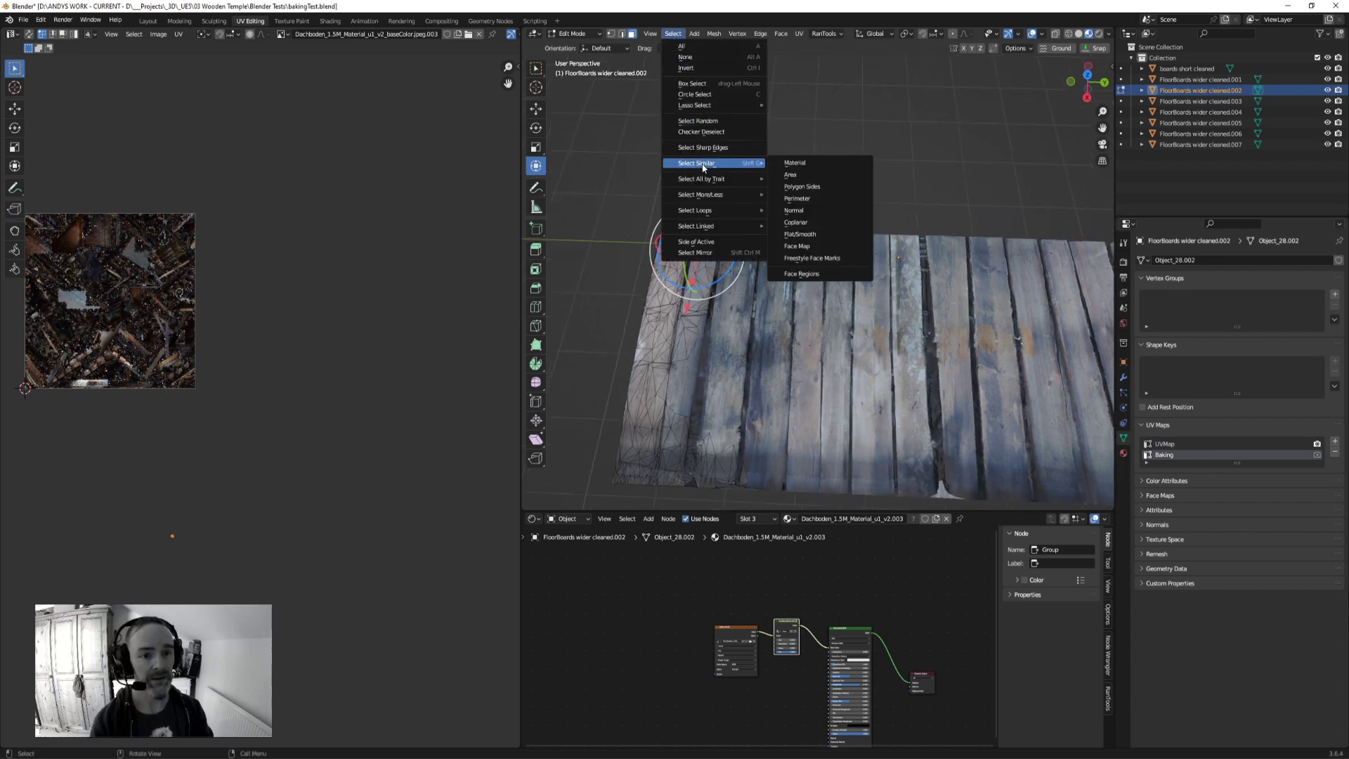
{"action": "left_click", "coordinate": [784, 165]}
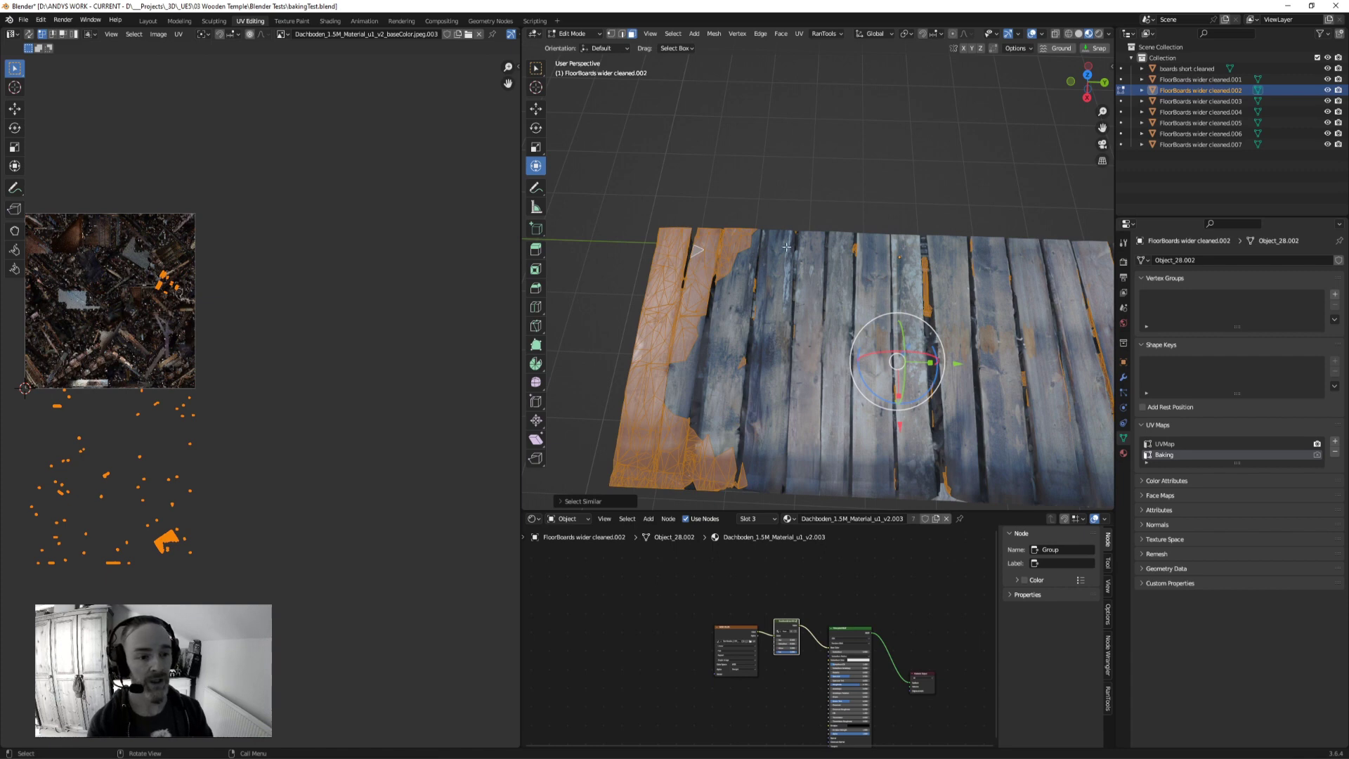
{"action": "key", "text": "Tab"}
{"action": "left_click", "coordinate": [1220, 79]}
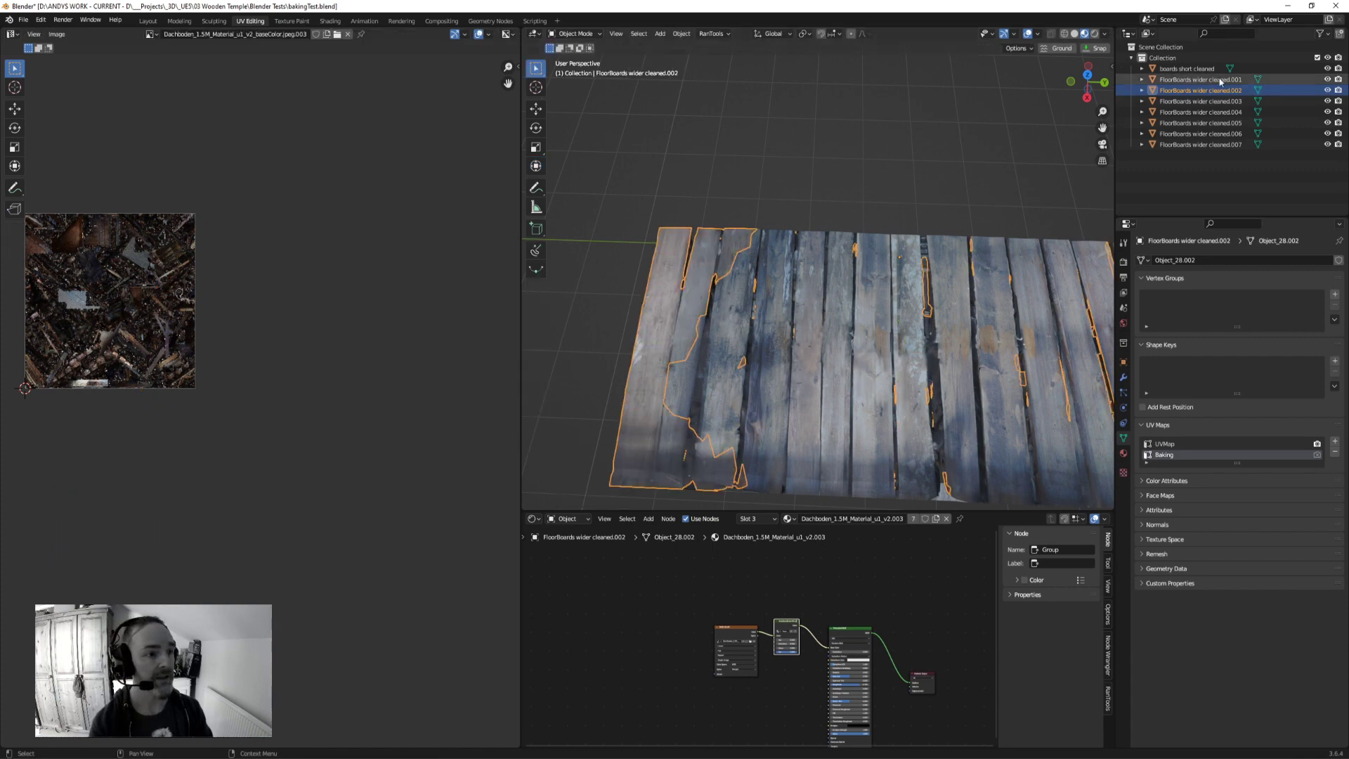
{"action": "left_click", "coordinate": [1220, 91]}
{"action": "left_click", "coordinate": [1220, 101]}
{"action": "left_click", "coordinate": [1220, 111]}
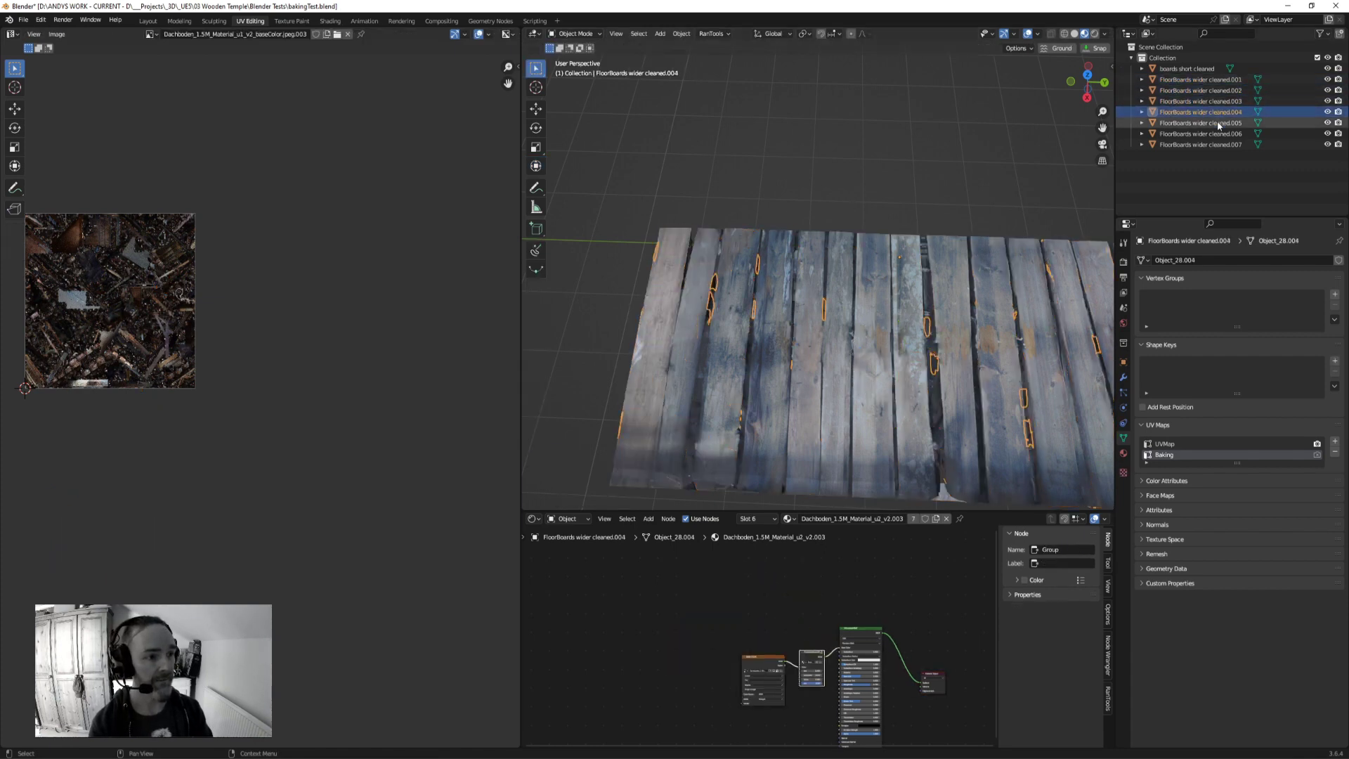
{"action": "left_click", "coordinate": [1219, 123]}
{"action": "left_click", "coordinate": [1219, 134]}
{"action": "left_click", "coordinate": [1219, 144]}
{"action": "middle_click_drag", "start_coordinate": [987, 235], "coordinate": [871, 259]}
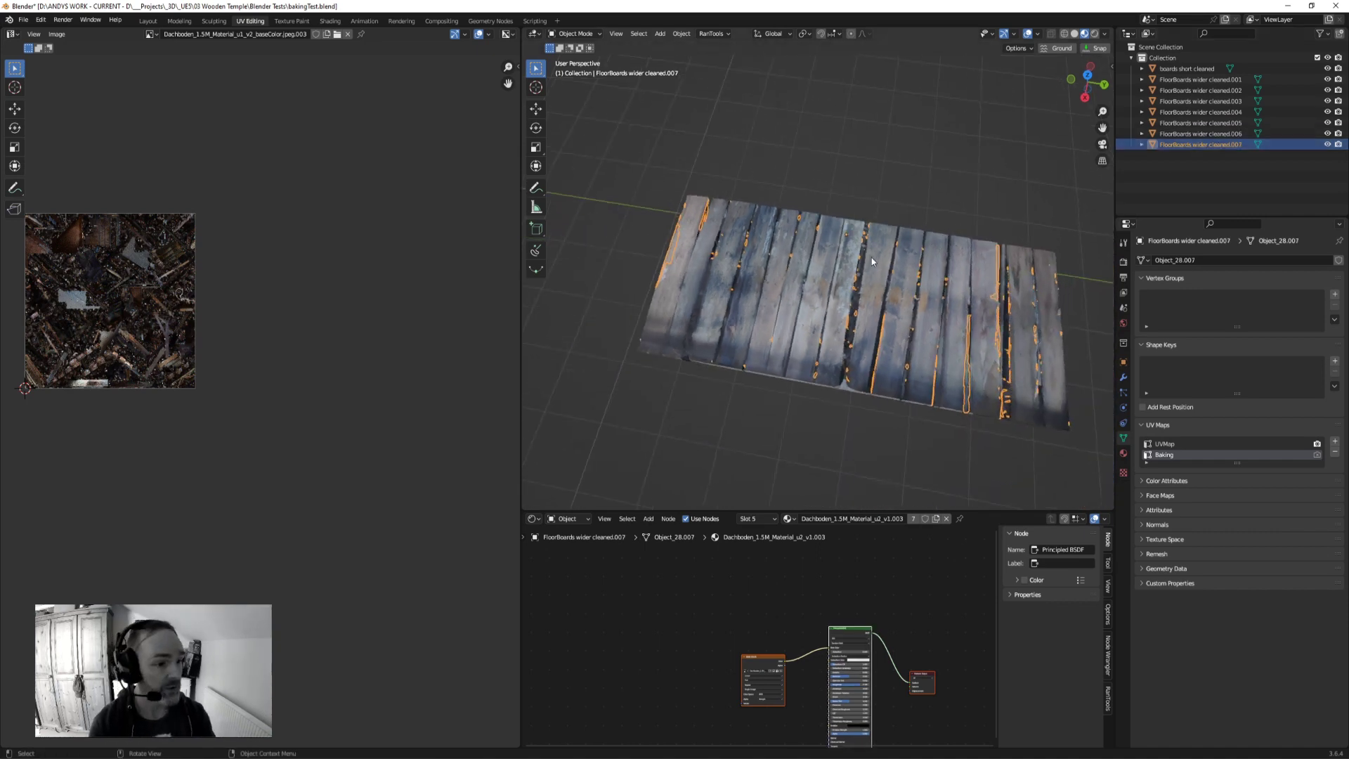
Step: Find and delete the small stray boards short cleaned object
{"action": "middle_click_drag", "start_coordinate": [766, 342], "coordinate": [969, 237]}
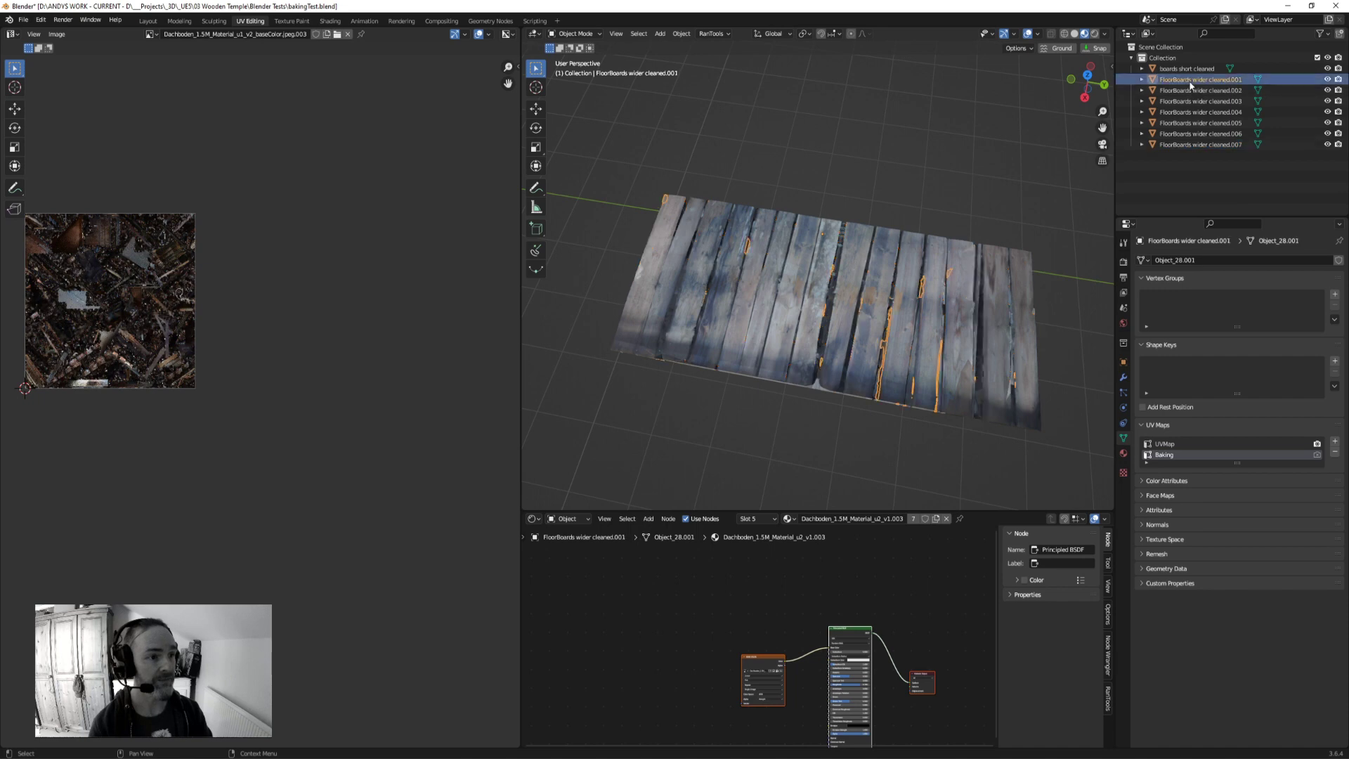
{"action": "left_click", "coordinate": [1194, 101]}
{"action": "middle_click_drag", "start_coordinate": [864, 190], "coordinate": [776, 274]}
{"action": "left_click", "coordinate": [597, 167]}
{"action": "key", "text": "Delete"}
Step: On the main plank, remove the old Baking UV map and add a new one named Baking
{"action": "left_click", "coordinate": [775, 275]}
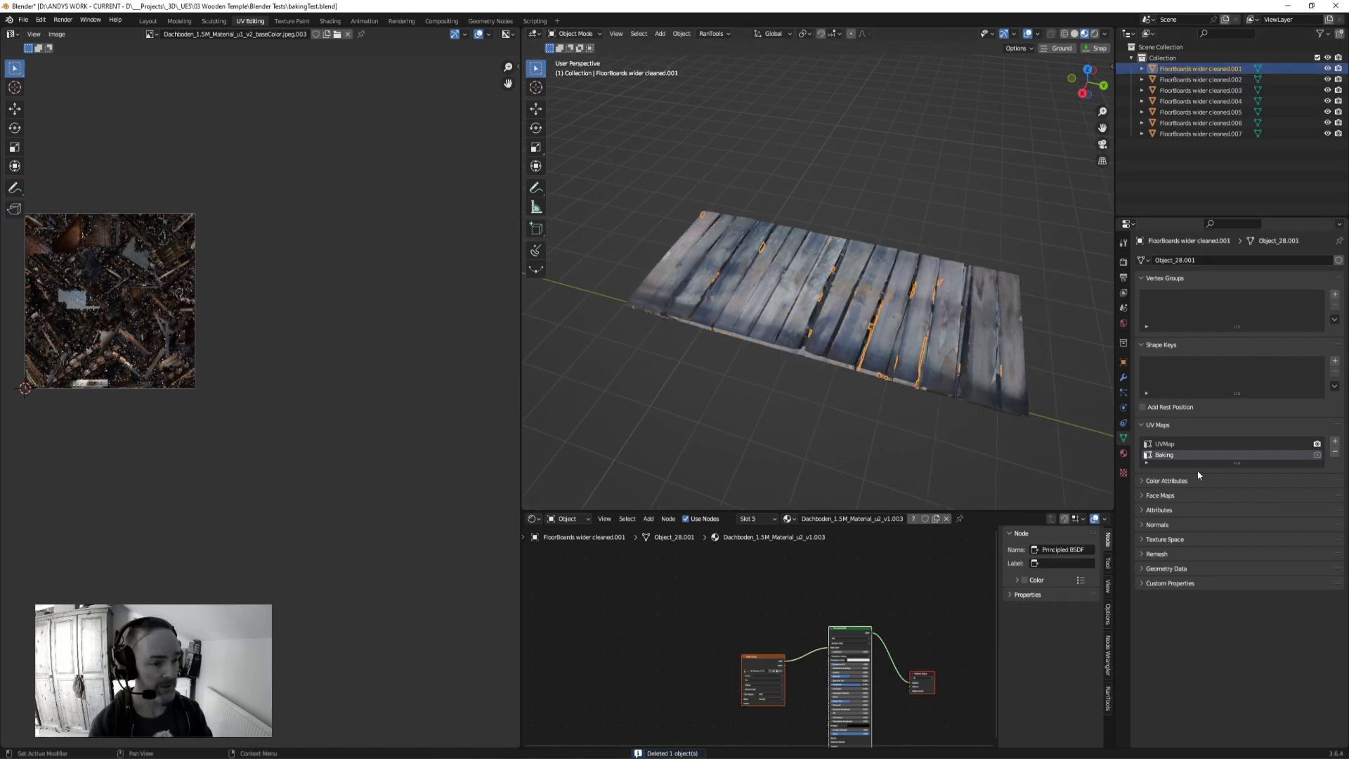
{"action": "scroll", "coordinate": [1019, 449], "scroll_direction": "up", "scroll_amount": 3}
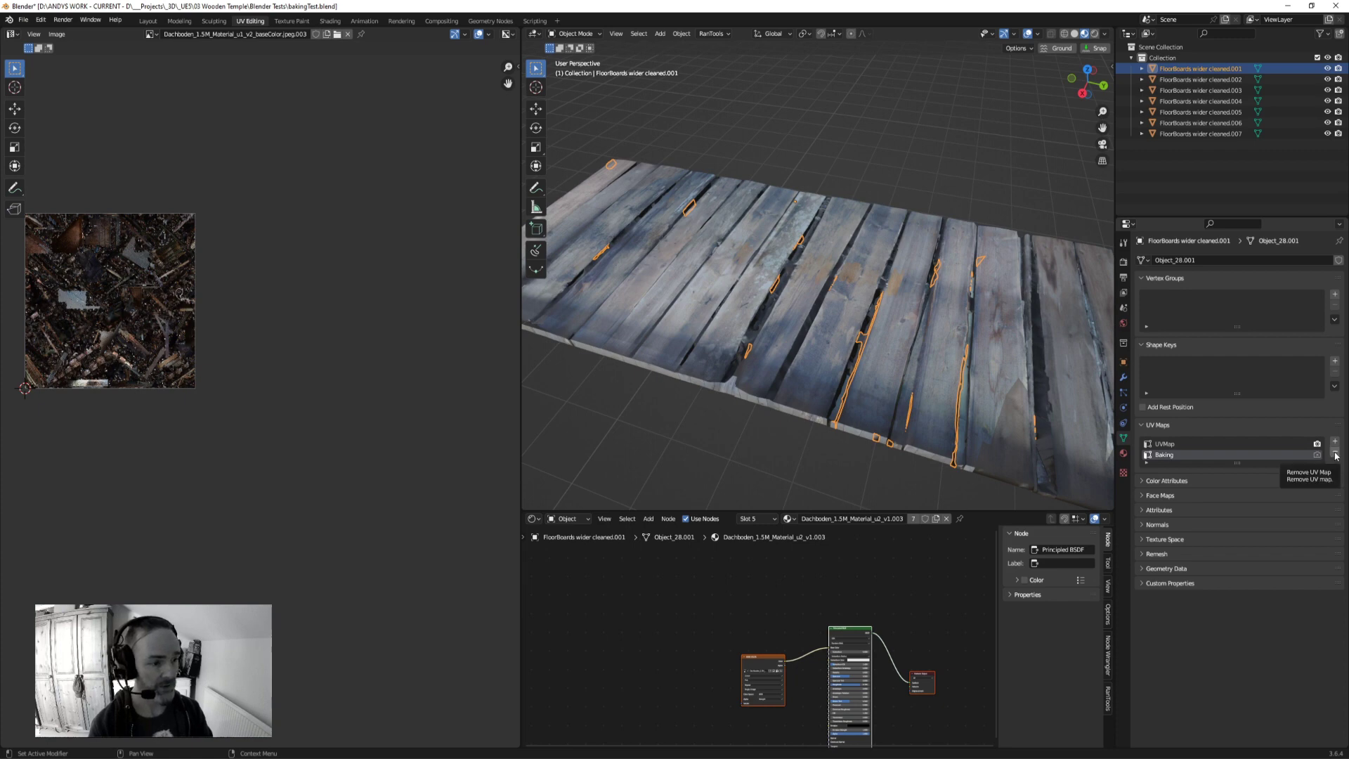
{"action": "left_click", "coordinate": [1334, 454]}
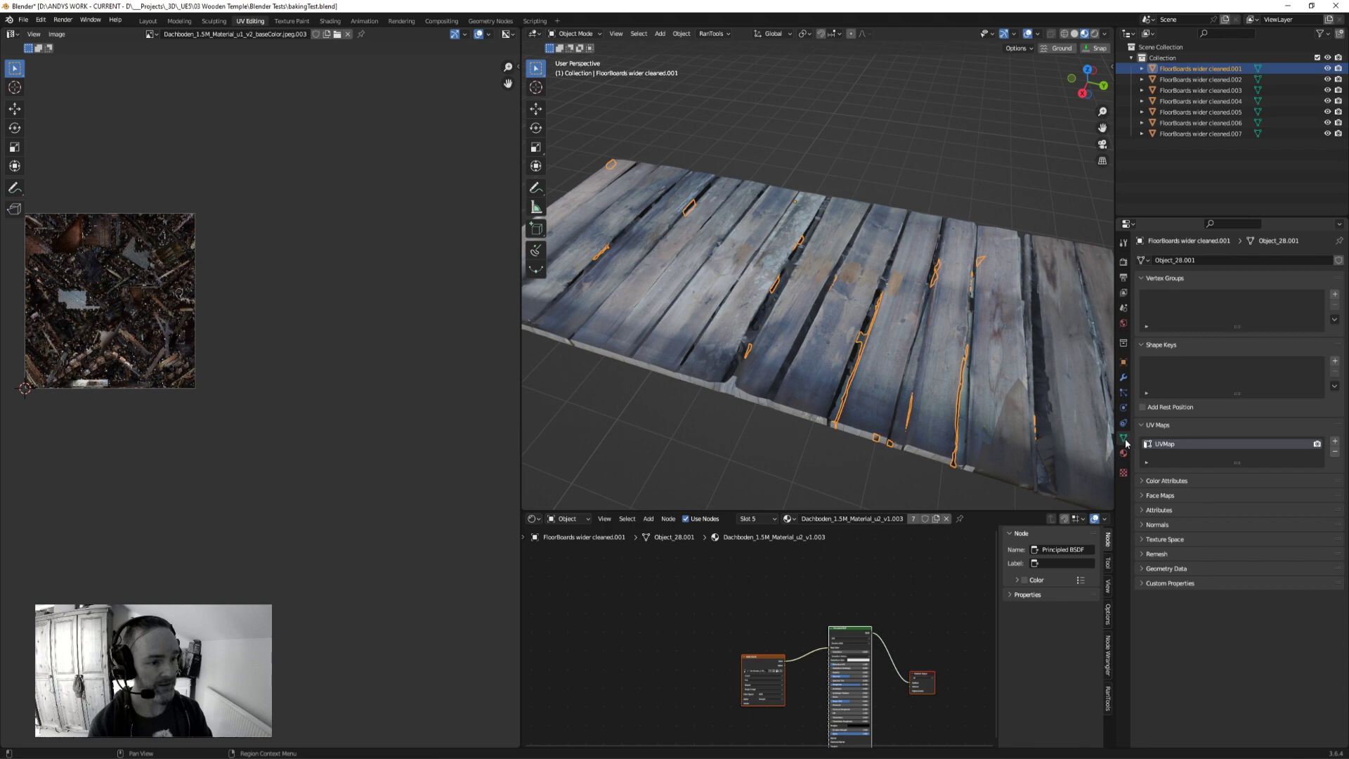
{"action": "left_click", "coordinate": [1333, 443]}
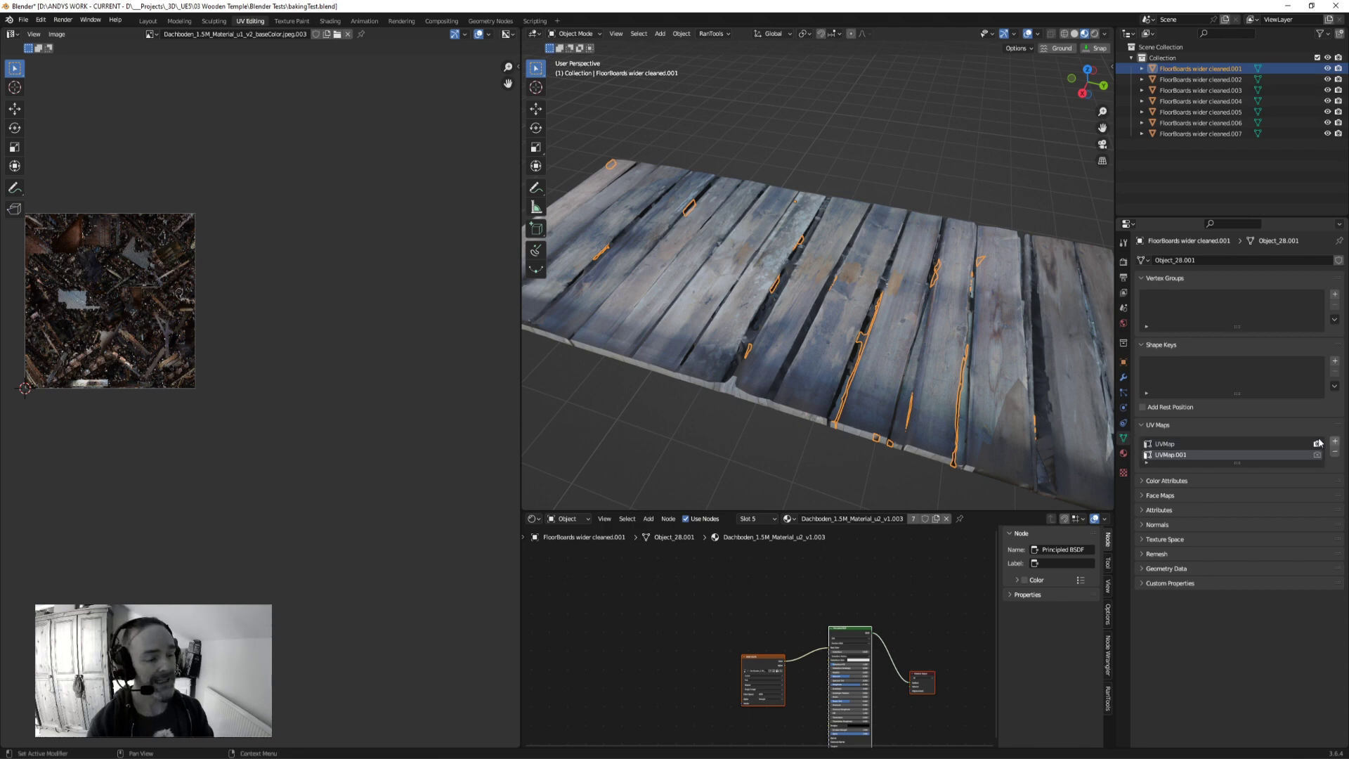
{"action": "double_click", "coordinate": [1180, 458]}
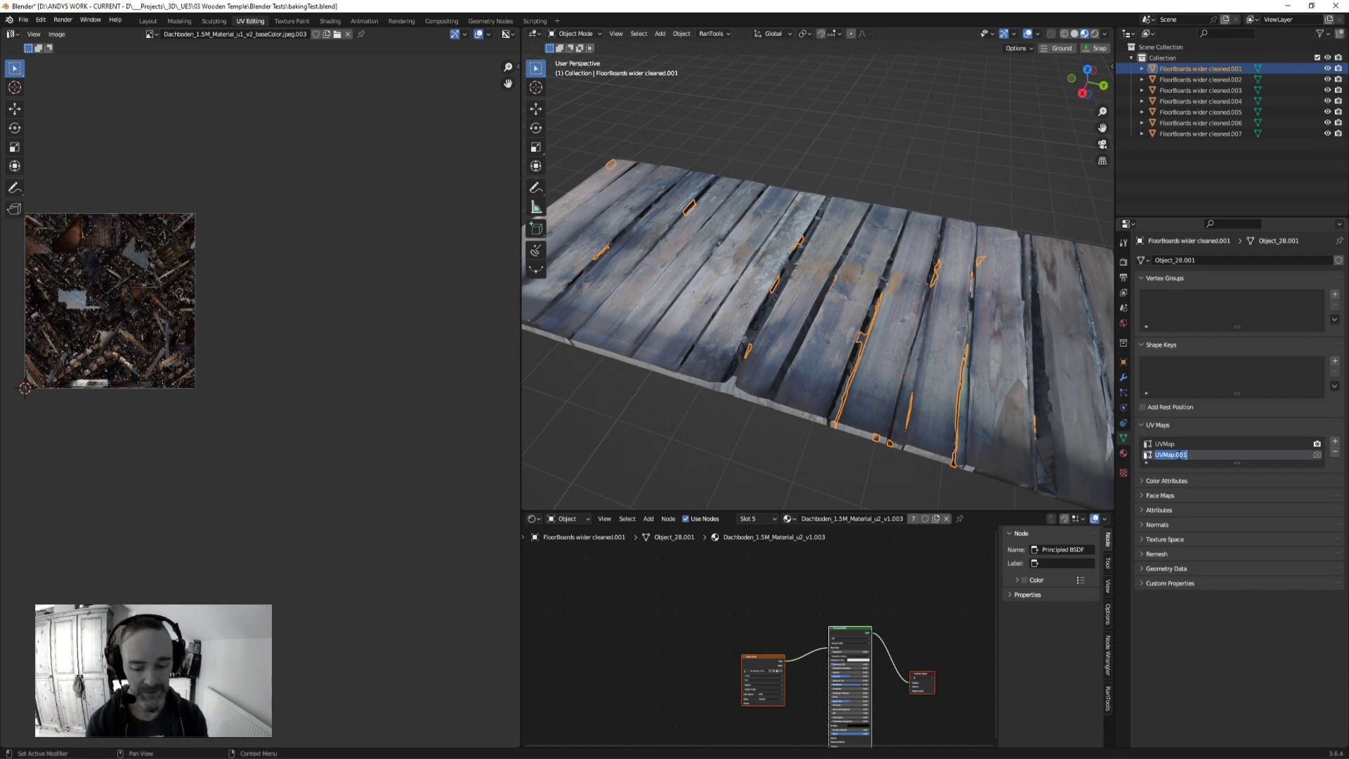
{"action": "type", "text": "Baking"}
{"action": "key", "text": "Return"}
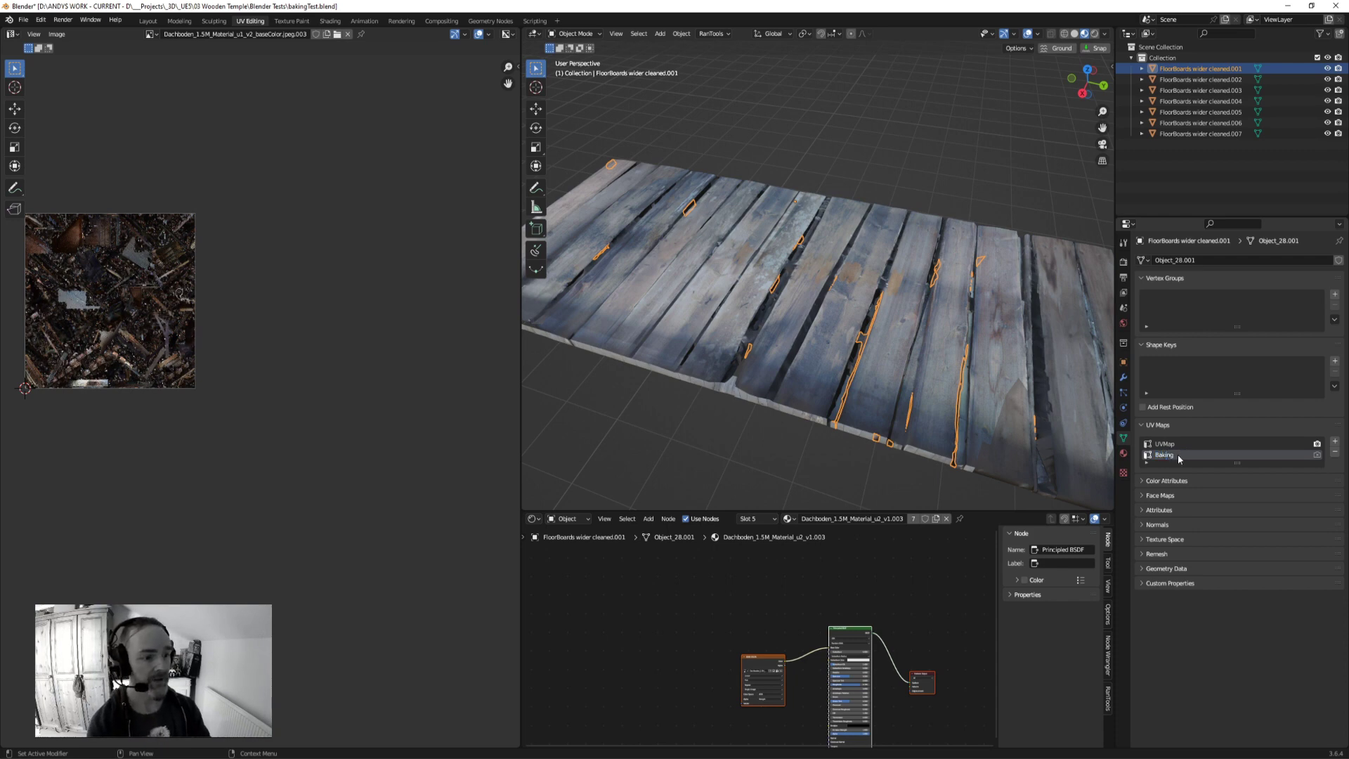
Step: Check the UV maps on each floorboard from .002 through .007 and back to .001
{"action": "left_click", "coordinate": [1190, 81]}
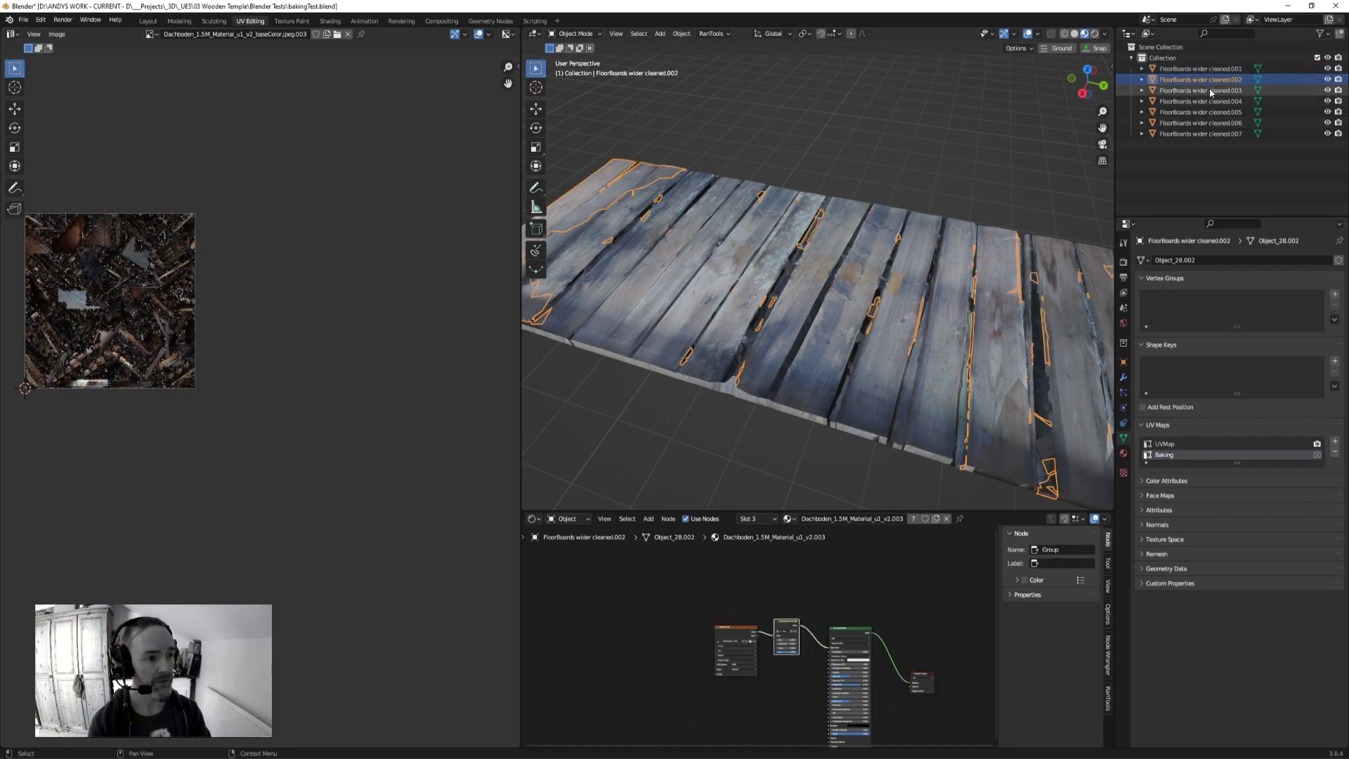
{"action": "left_click", "coordinate": [1207, 91]}
{"action": "left_click", "coordinate": [1207, 101]}
{"action": "left_click", "coordinate": [1202, 113]}
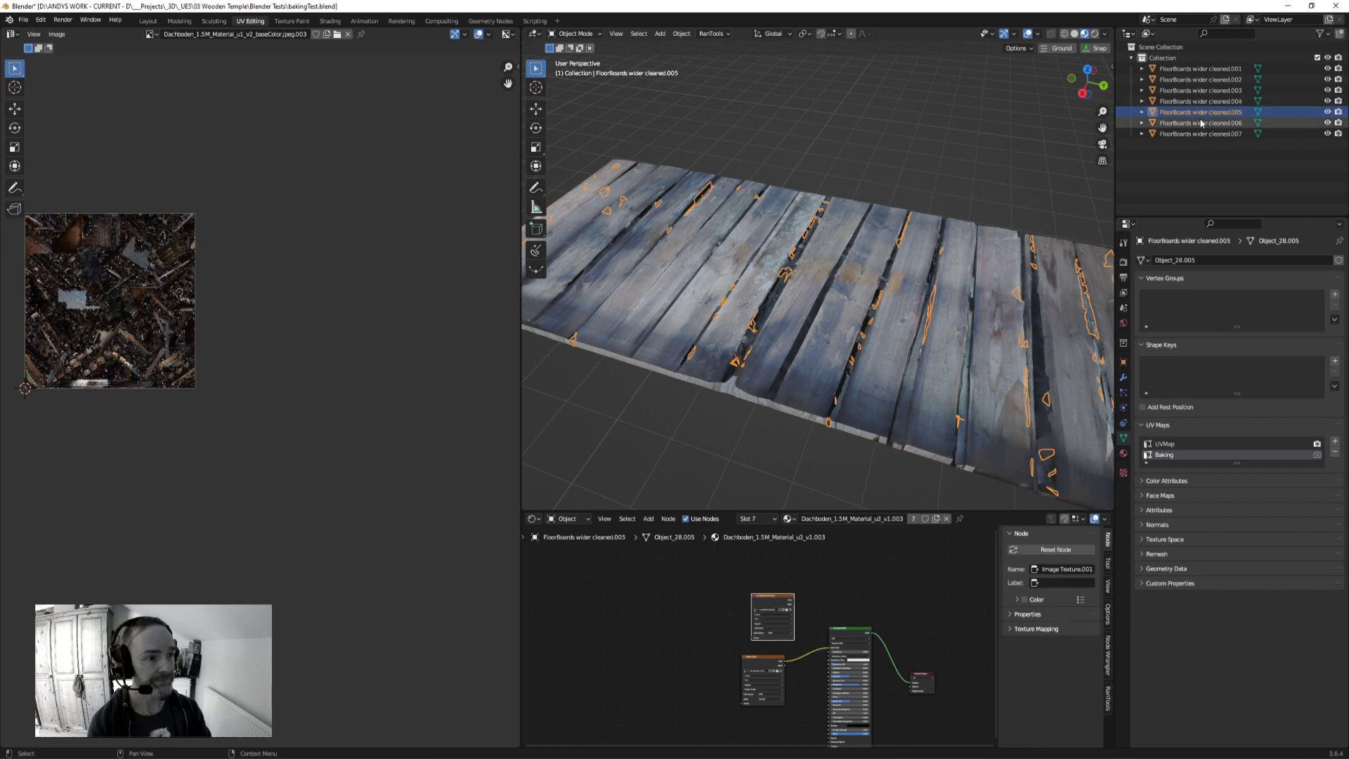
{"action": "left_click", "coordinate": [1201, 123]}
{"action": "left_click", "coordinate": [1197, 134]}
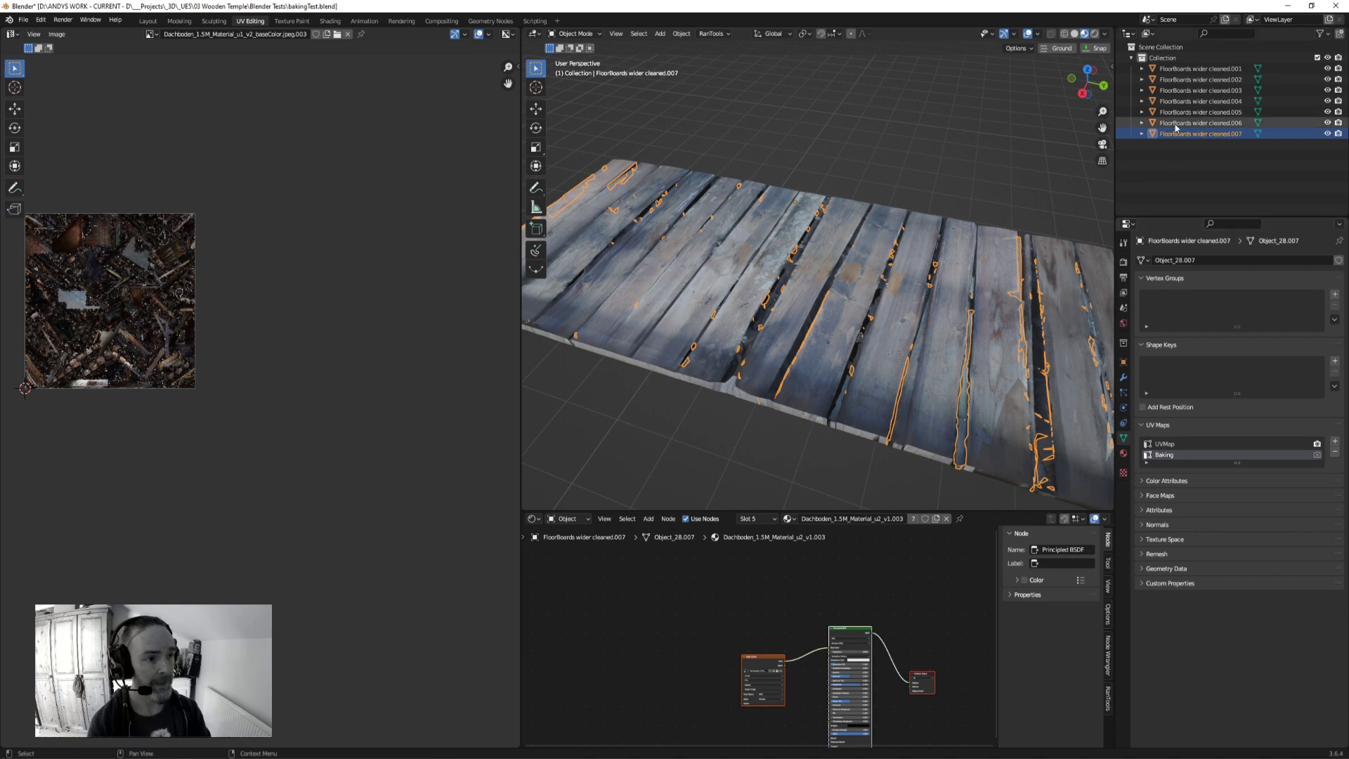
{"action": "left_click", "coordinate": [1202, 123]}
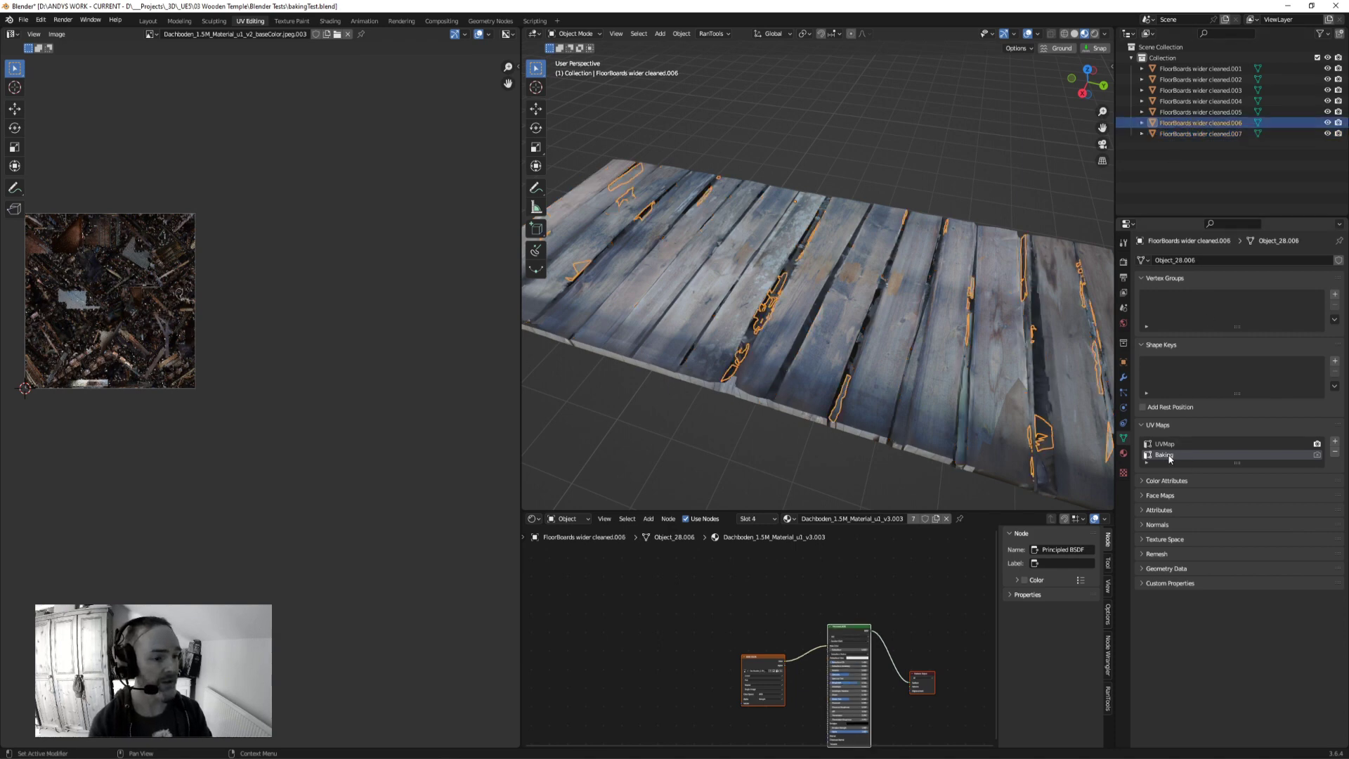
{"action": "left_click", "coordinate": [1184, 112]}
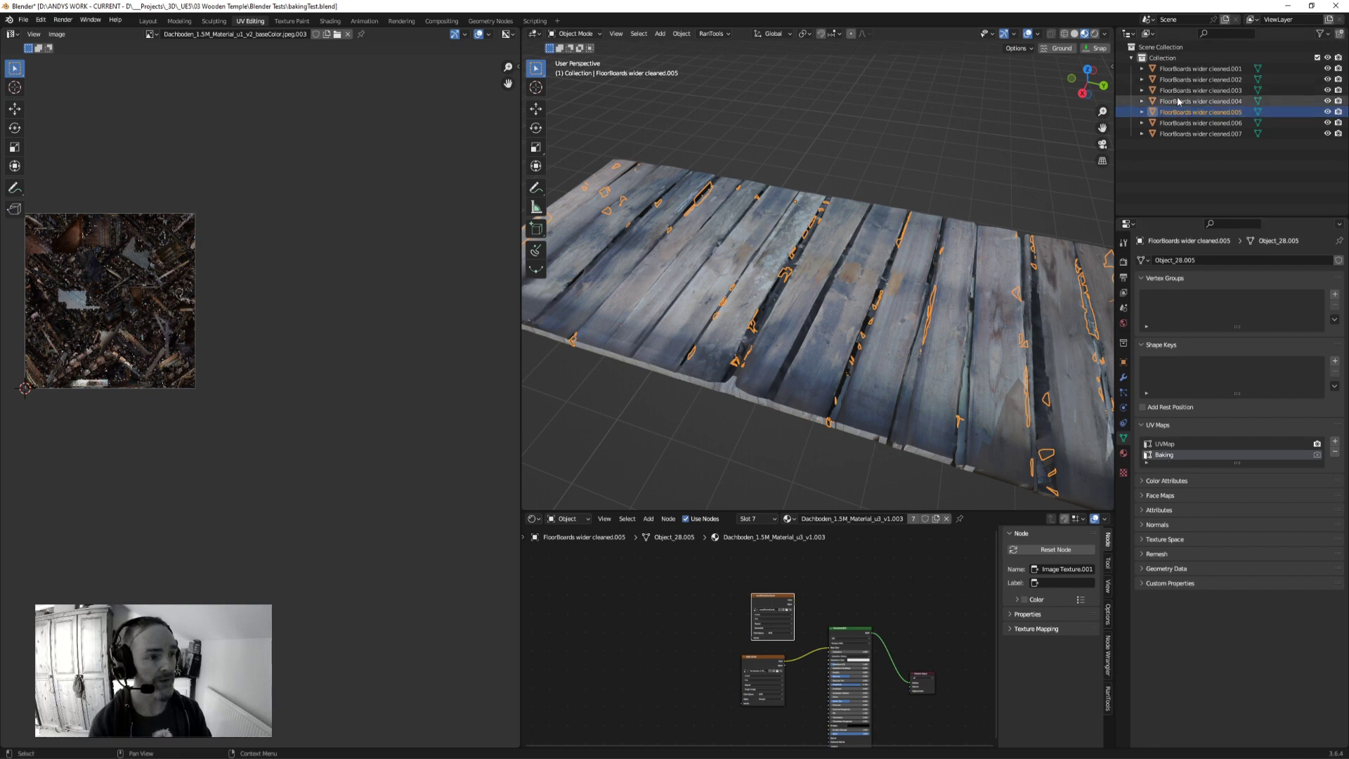
{"action": "left_click", "coordinate": [1187, 101]}
{"action": "left_click", "coordinate": [1186, 90]}
{"action": "left_click", "coordinate": [1180, 79]}
{"action": "left_click", "coordinate": [1179, 69]}
{"action": "left_click", "coordinate": [1181, 135]}
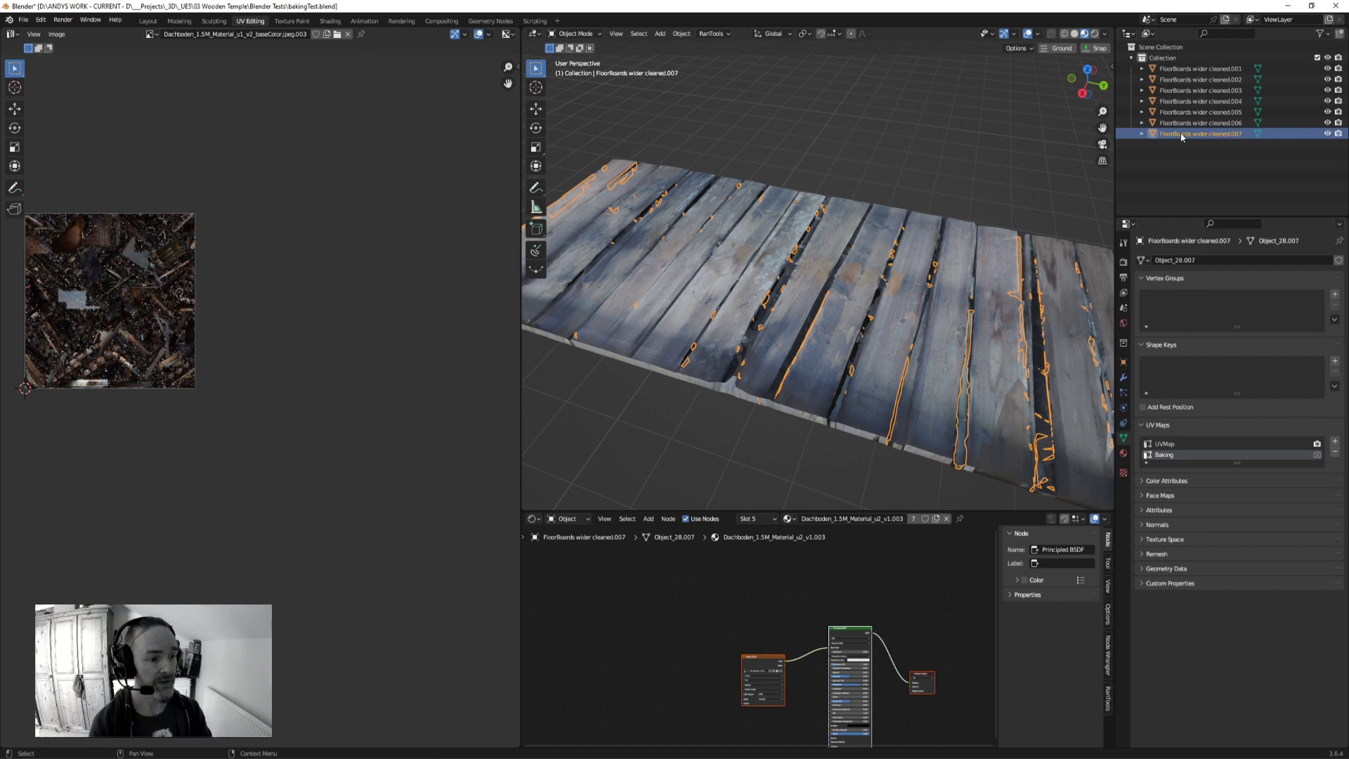
{"action": "left_click", "coordinate": [1182, 70]}
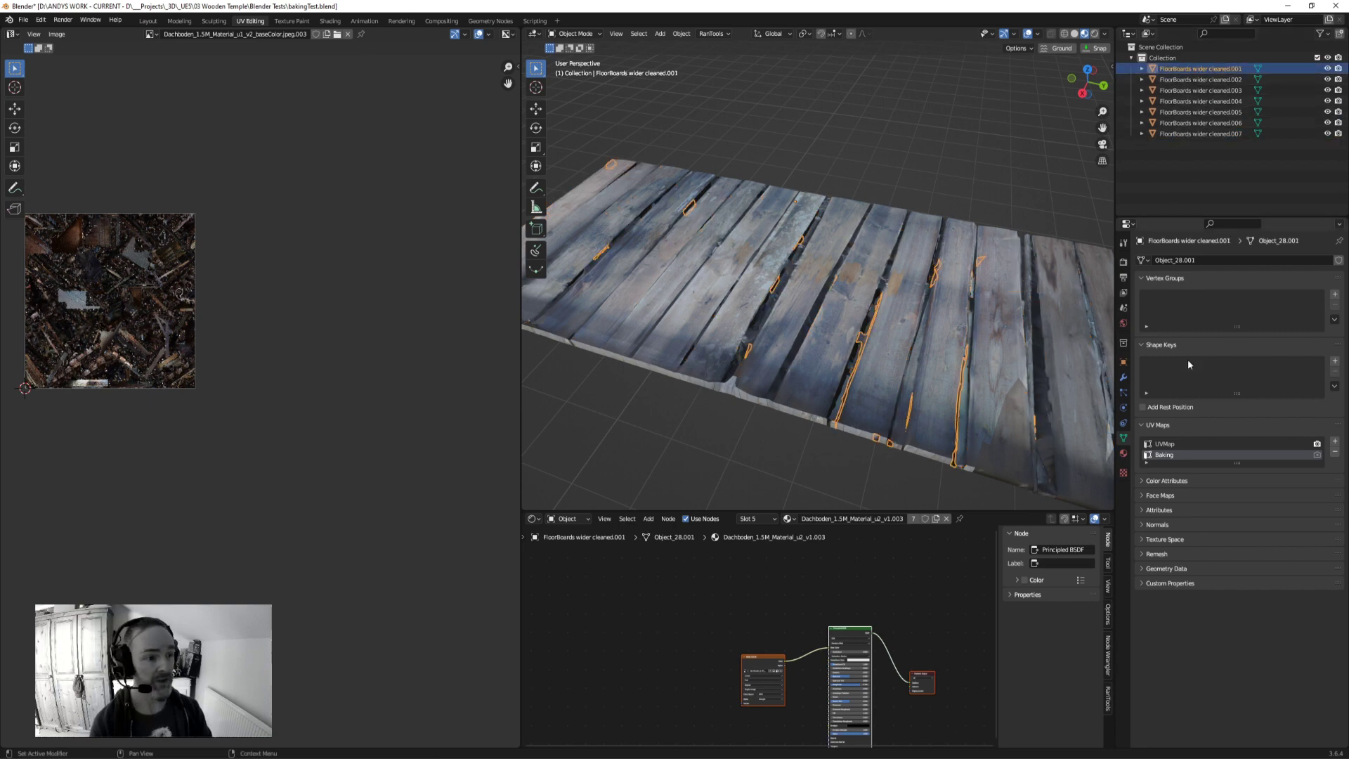
Step: Make Baking the active UV map on plank .002
{"action": "left_click", "coordinate": [1187, 79]}
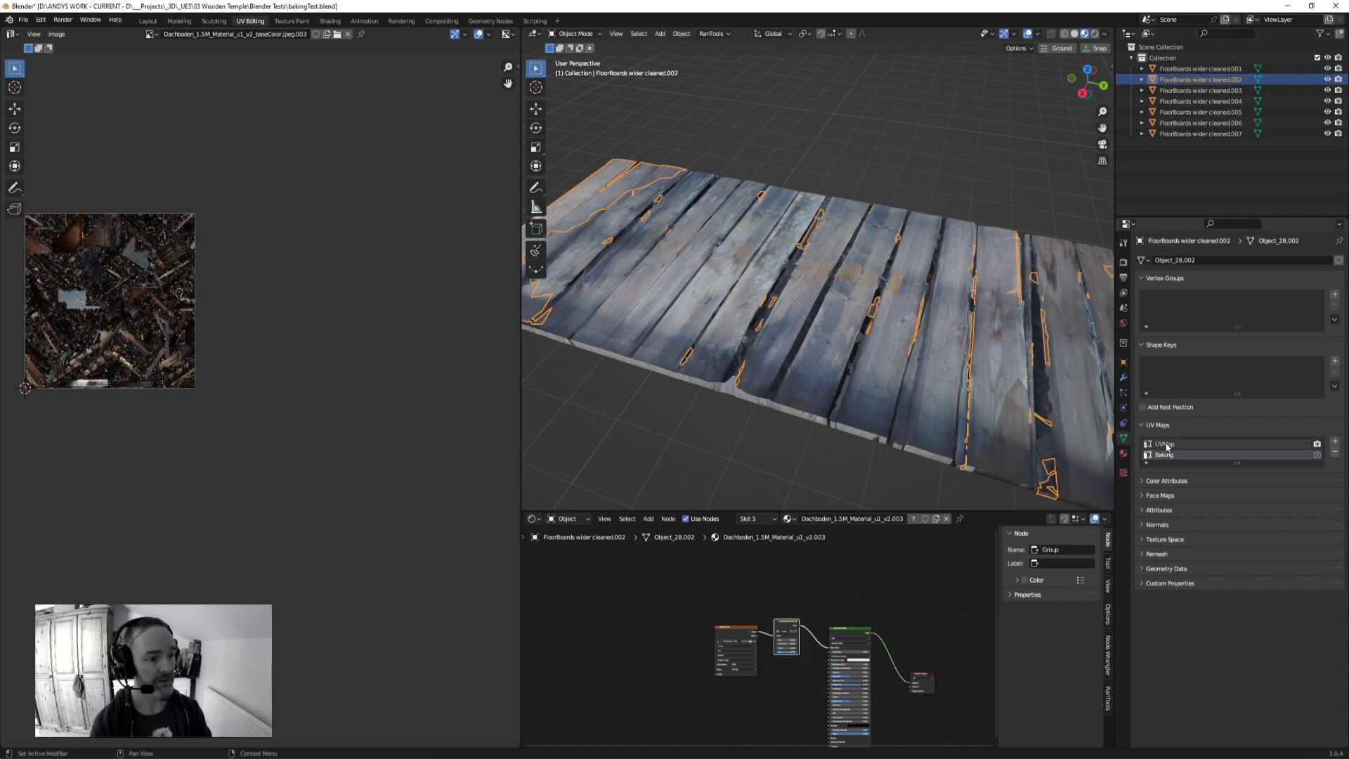
{"action": "left_click", "coordinate": [1191, 69]}
{"action": "left_click", "coordinate": [1190, 80]}
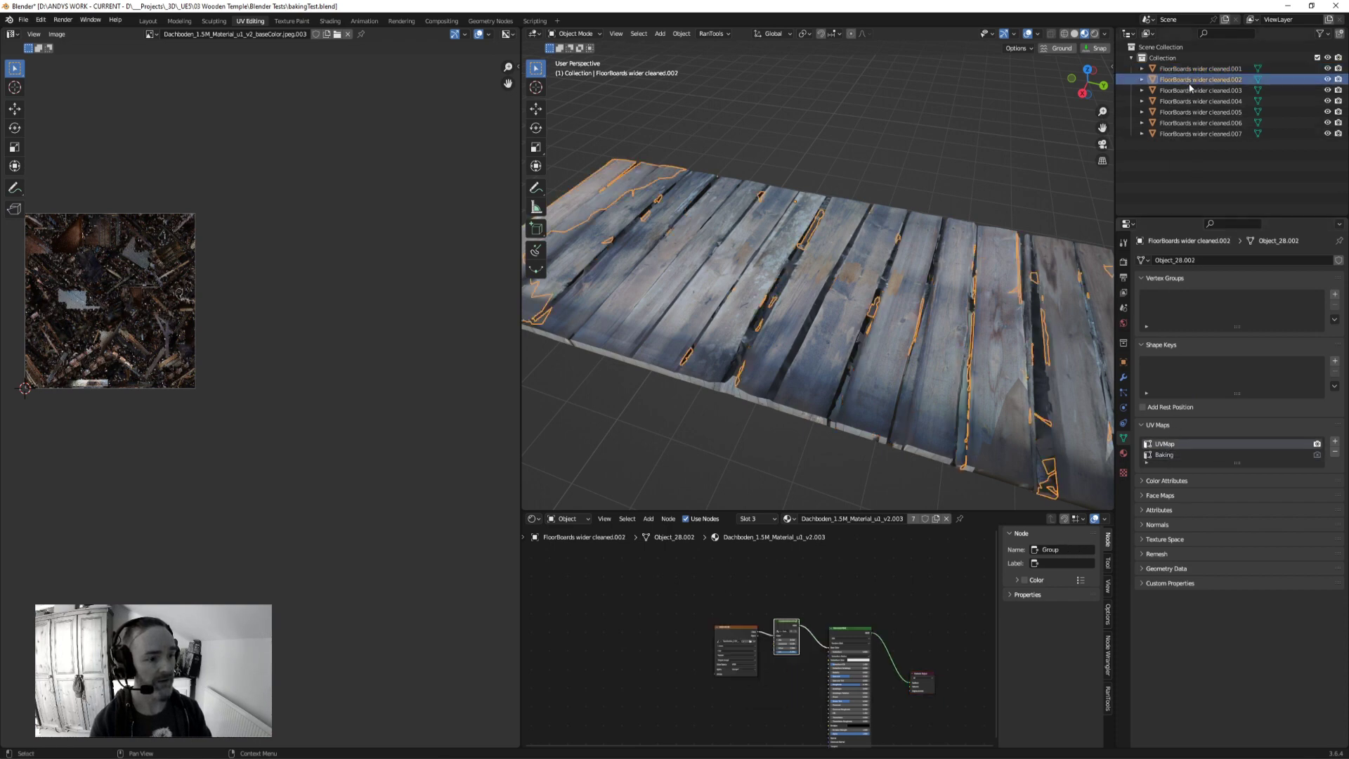
{"action": "left_click", "coordinate": [1160, 455]}
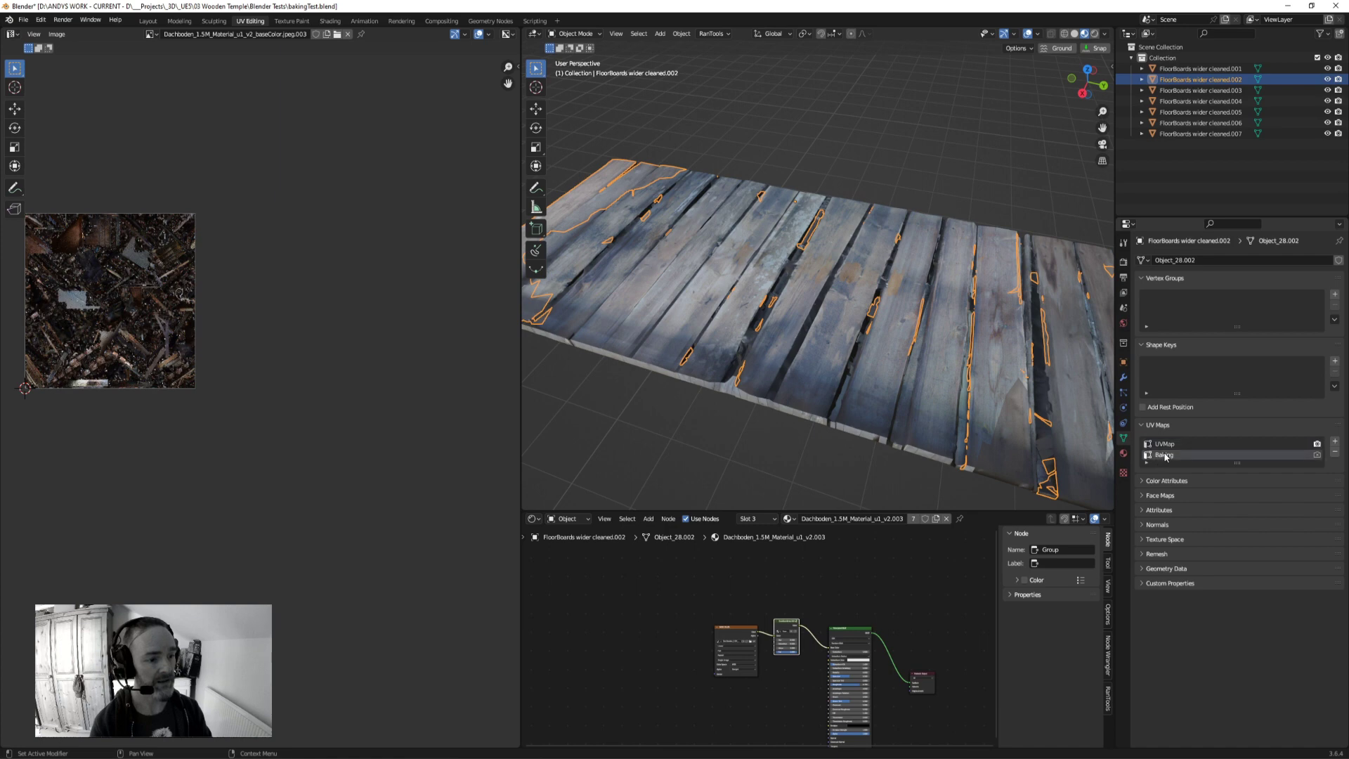
Step: Review the UV maps of planks .001 through .007 once more
{"action": "left_click", "coordinate": [1187, 69]}
{"action": "left_click", "coordinate": [1191, 80]}
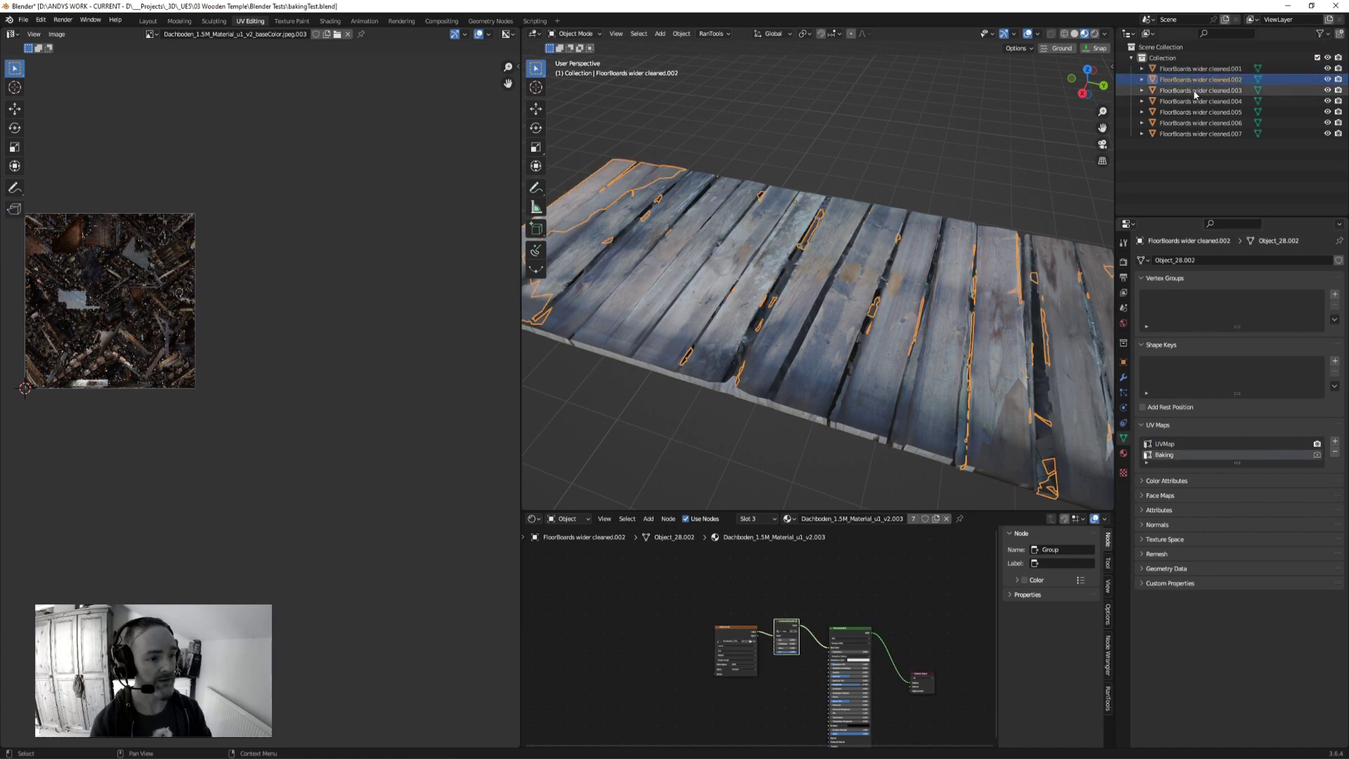
{"action": "left_click", "coordinate": [1194, 90]}
{"action": "left_click", "coordinate": [1196, 102]}
{"action": "left_click", "coordinate": [1198, 113]}
{"action": "left_click", "coordinate": [1199, 123]}
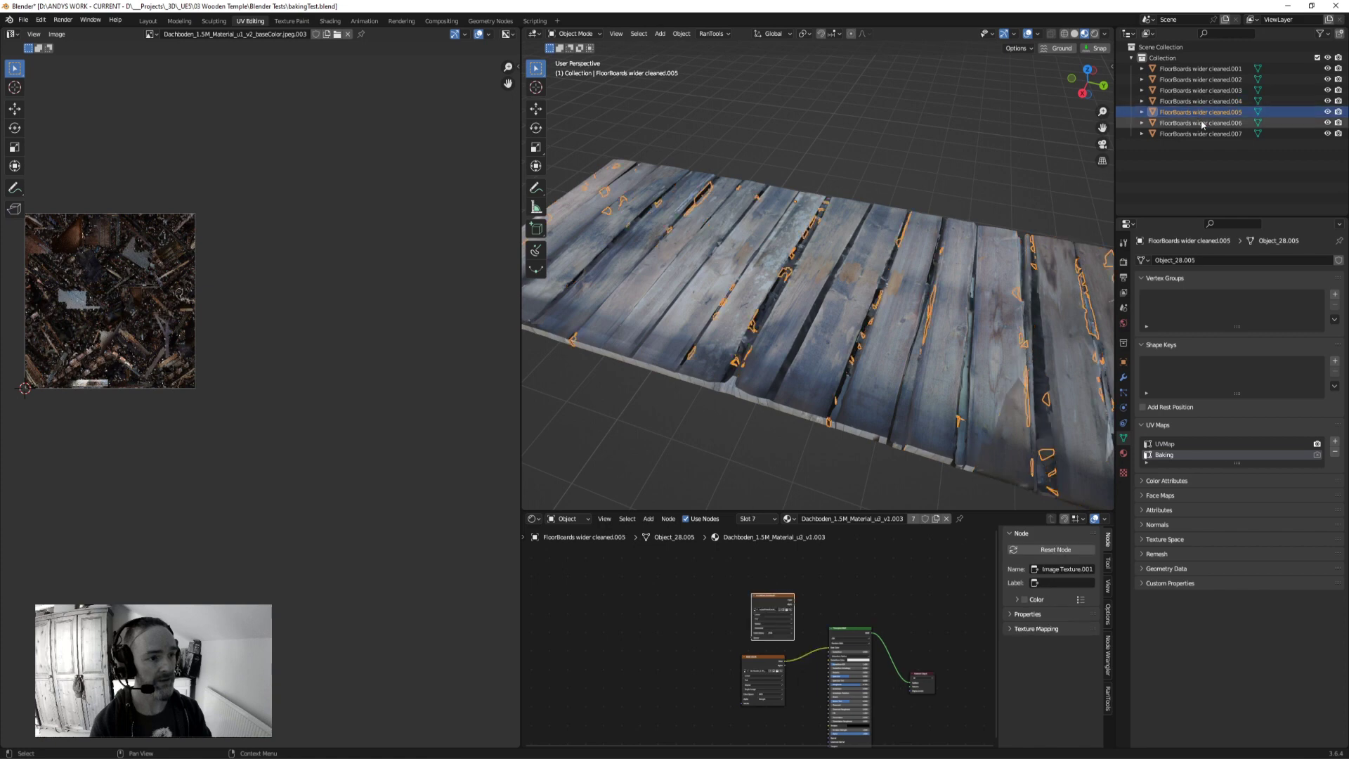
{"action": "left_click", "coordinate": [1199, 132]}
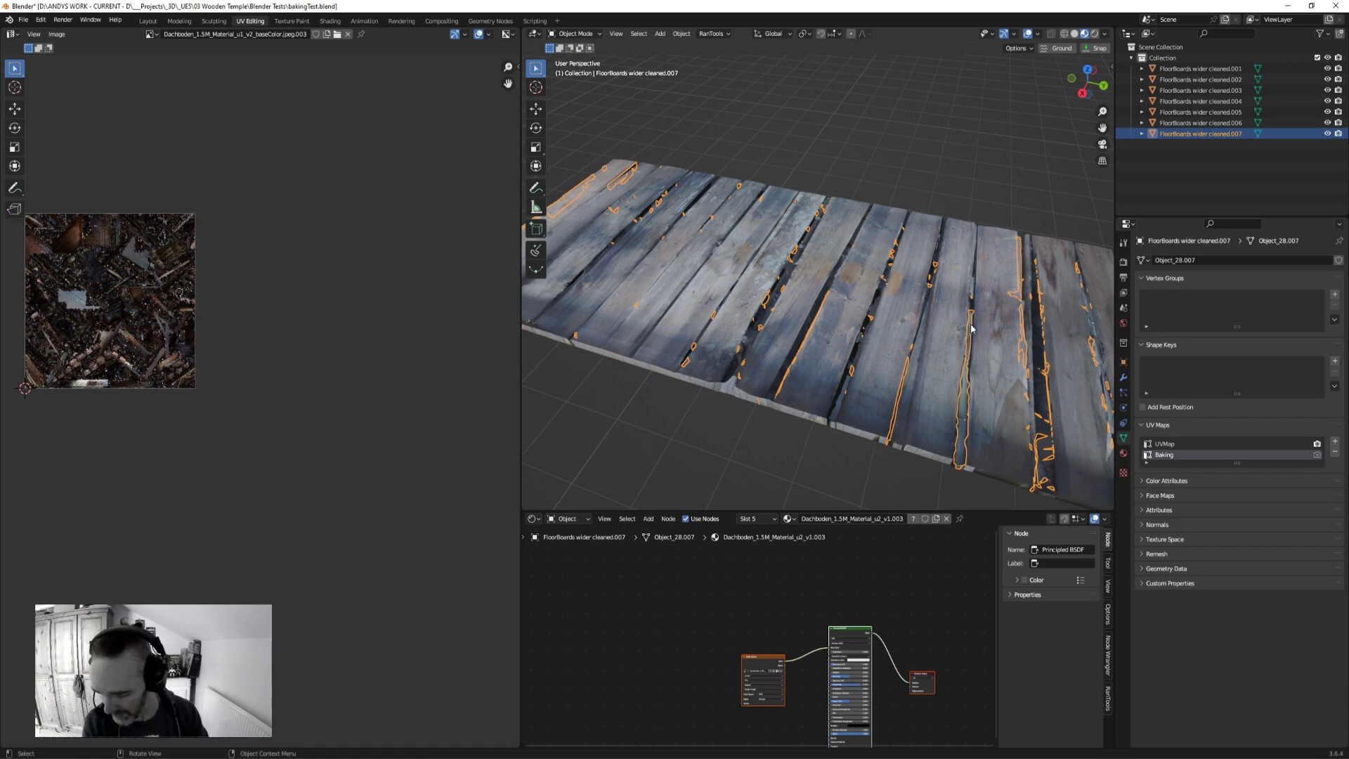
{"action": "scroll", "coordinate": [993, 253], "scroll_direction": "down", "scroll_amount": 6}
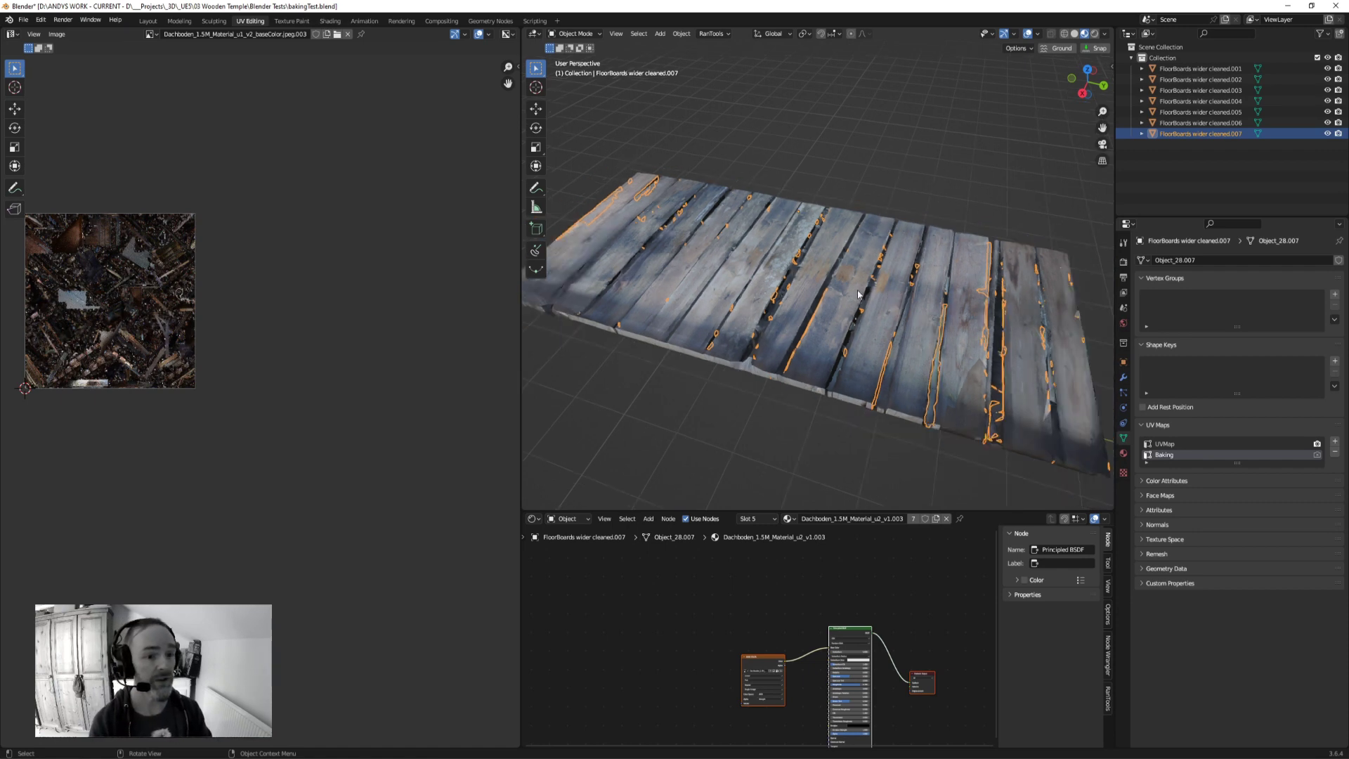
Step: Select all seven floorboard objects and enter Edit Mode on their meshes
{"action": "left_click", "coordinate": [593, 281]}
{"action": "left_click_drag", "start_coordinate": [576, 201], "coordinate": [1053, 379]}
{"action": "key", "text": "Tab"}
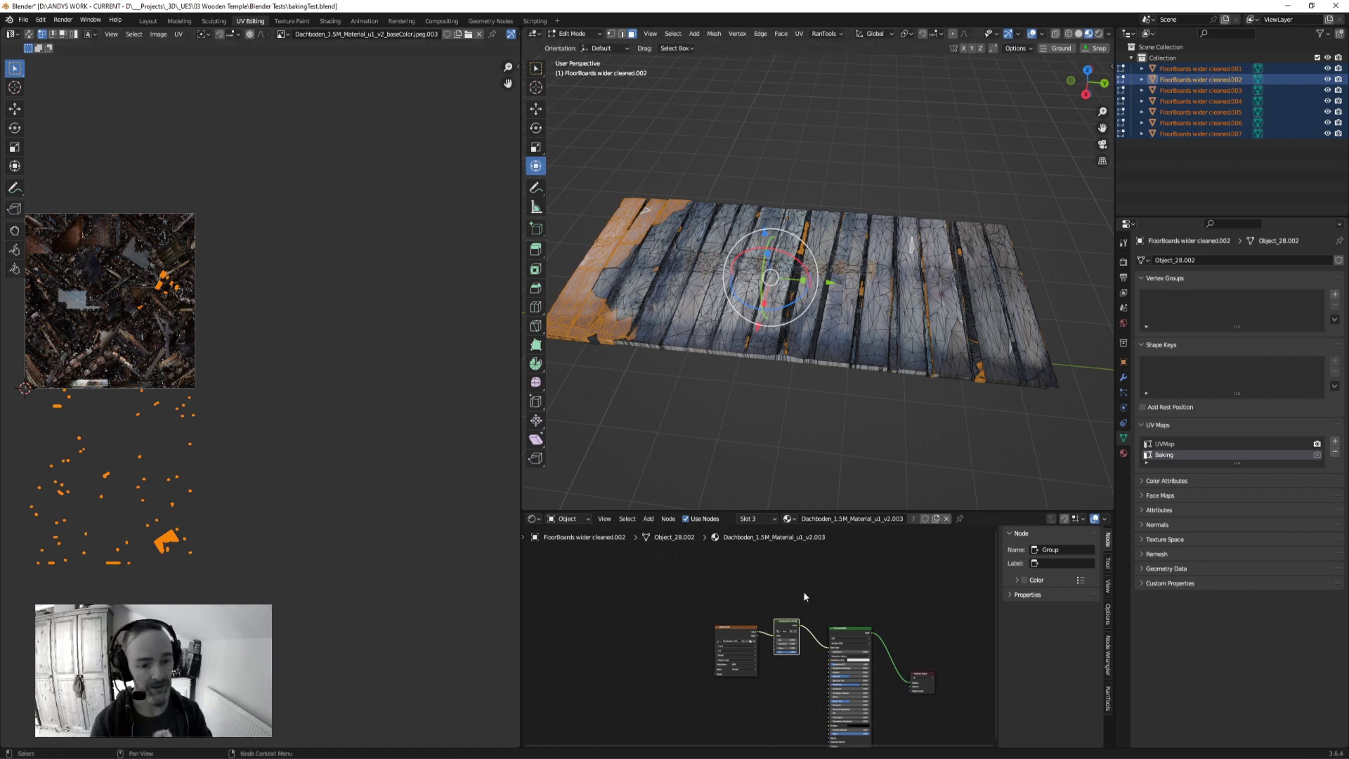
{"action": "middle_click_drag", "start_coordinate": [794, 597], "coordinate": [800, 580]}
{"action": "scroll", "coordinate": [769, 593], "scroll_direction": "up", "scroll_amount": 1}
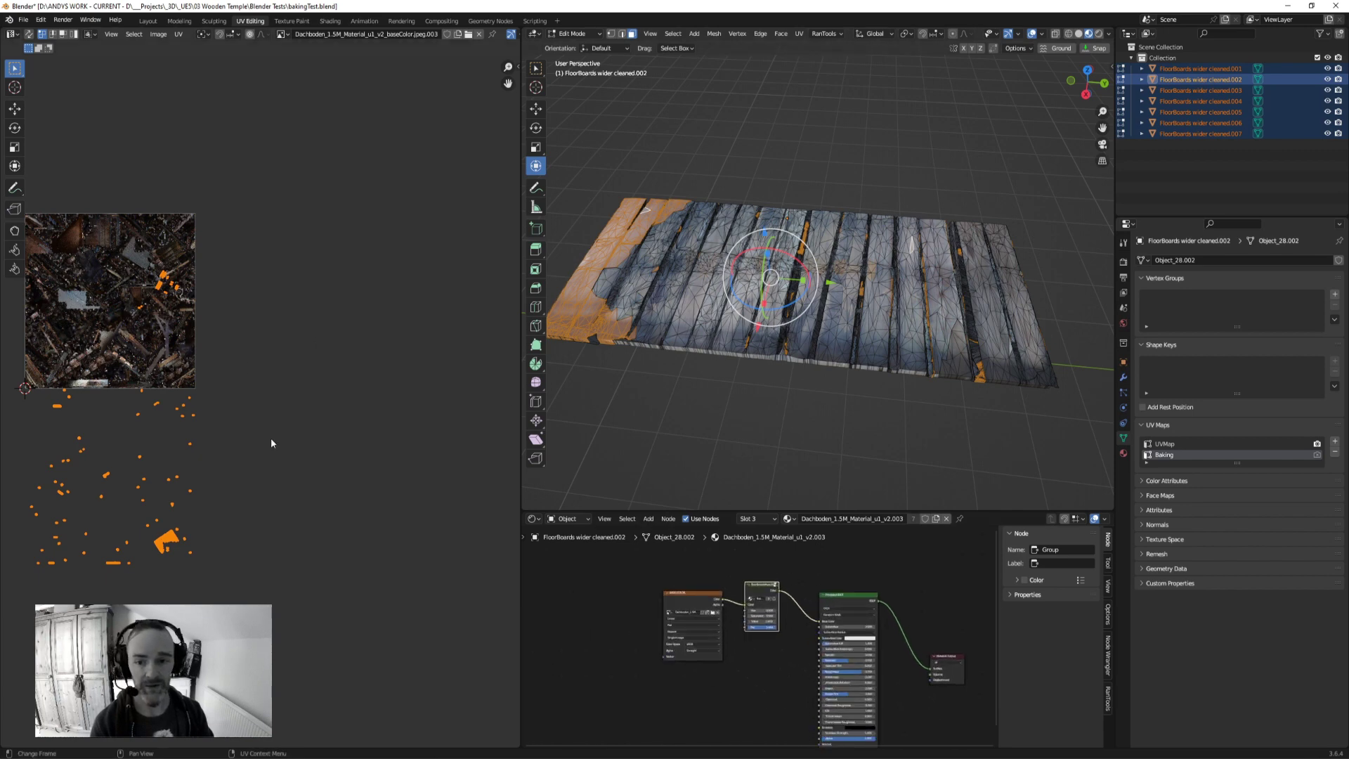
{"action": "middle_click_drag", "start_coordinate": [747, 379], "coordinate": [783, 376]}
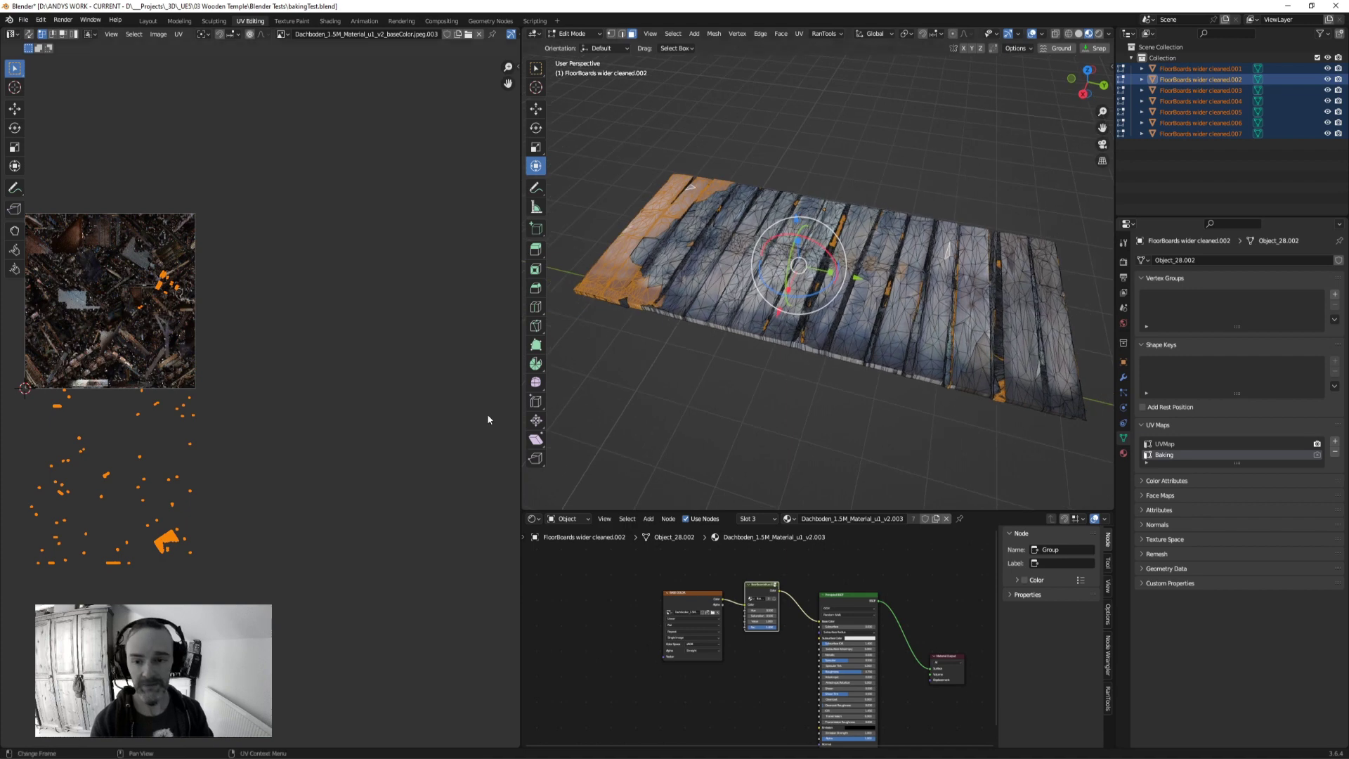
{"action": "middle_click_drag", "start_coordinate": [398, 425], "coordinate": [410, 422]}
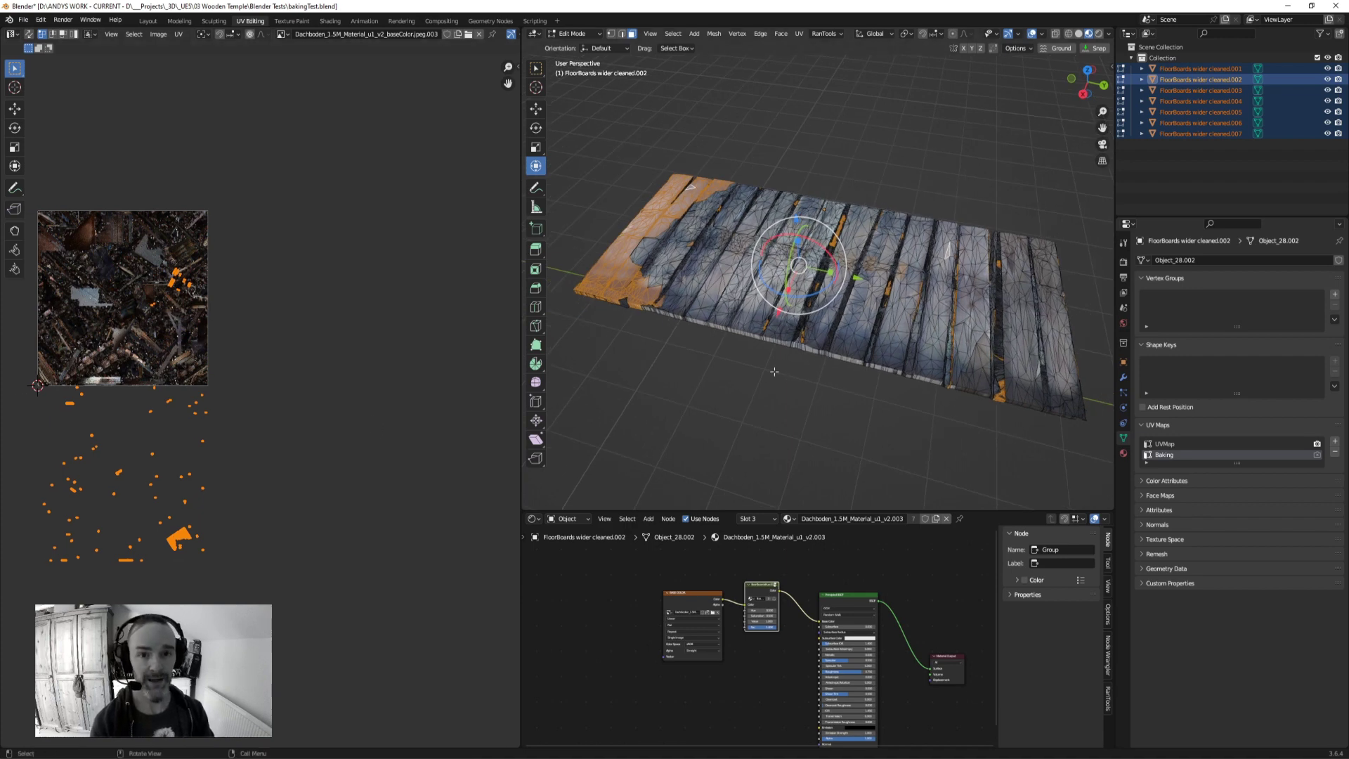
{"action": "middle_click_drag", "start_coordinate": [774, 372], "coordinate": [770, 370]}
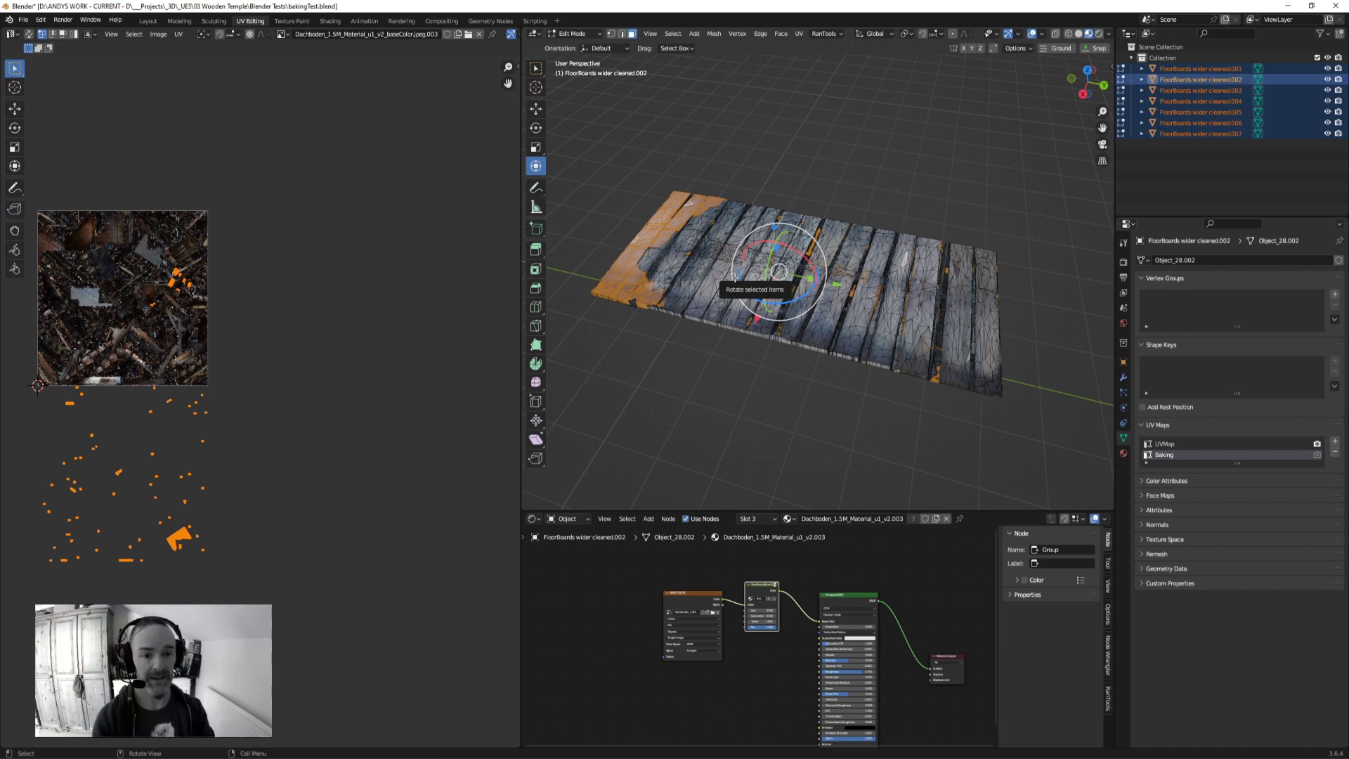
Step: Select every face, inspect a few small UV islands, then select all UV islands
{"action": "key", "text": "a"}
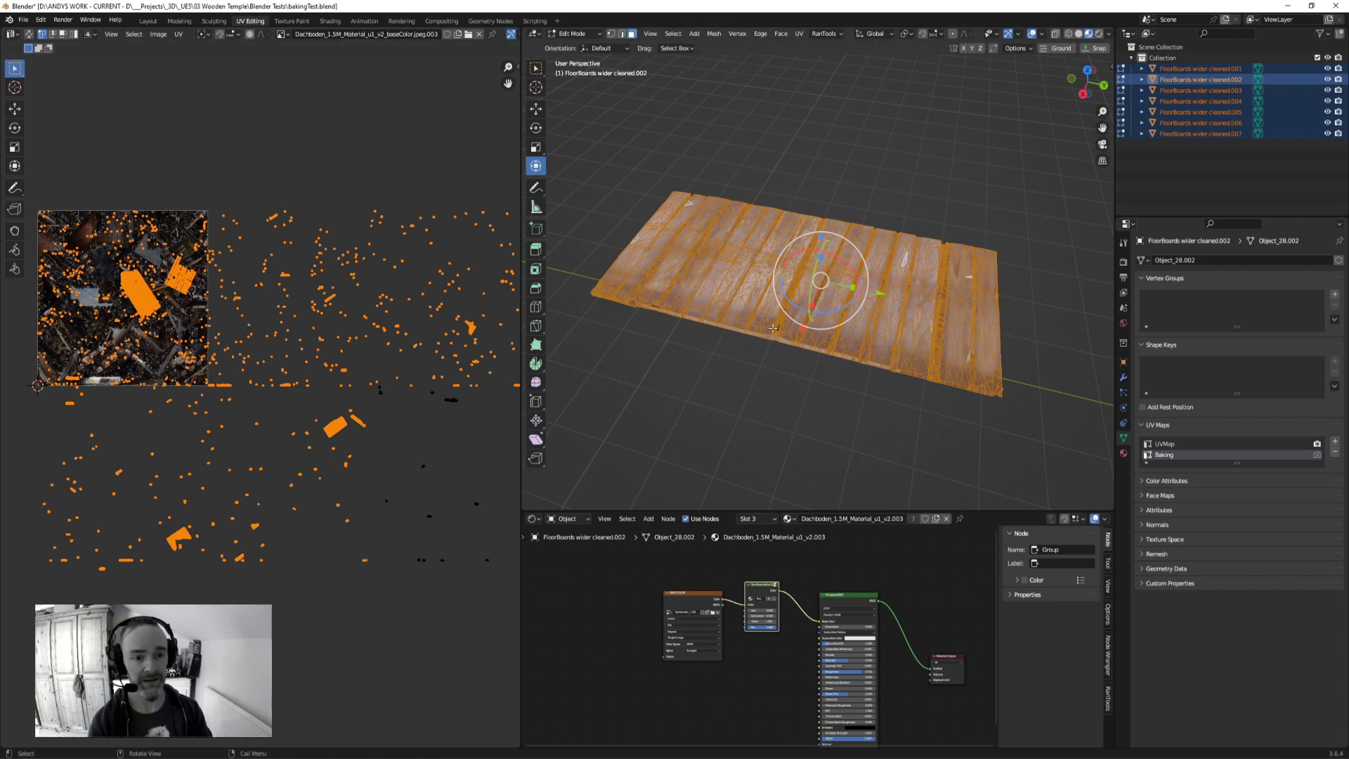
{"action": "middle_click_drag", "start_coordinate": [774, 327], "coordinate": [749, 347]}
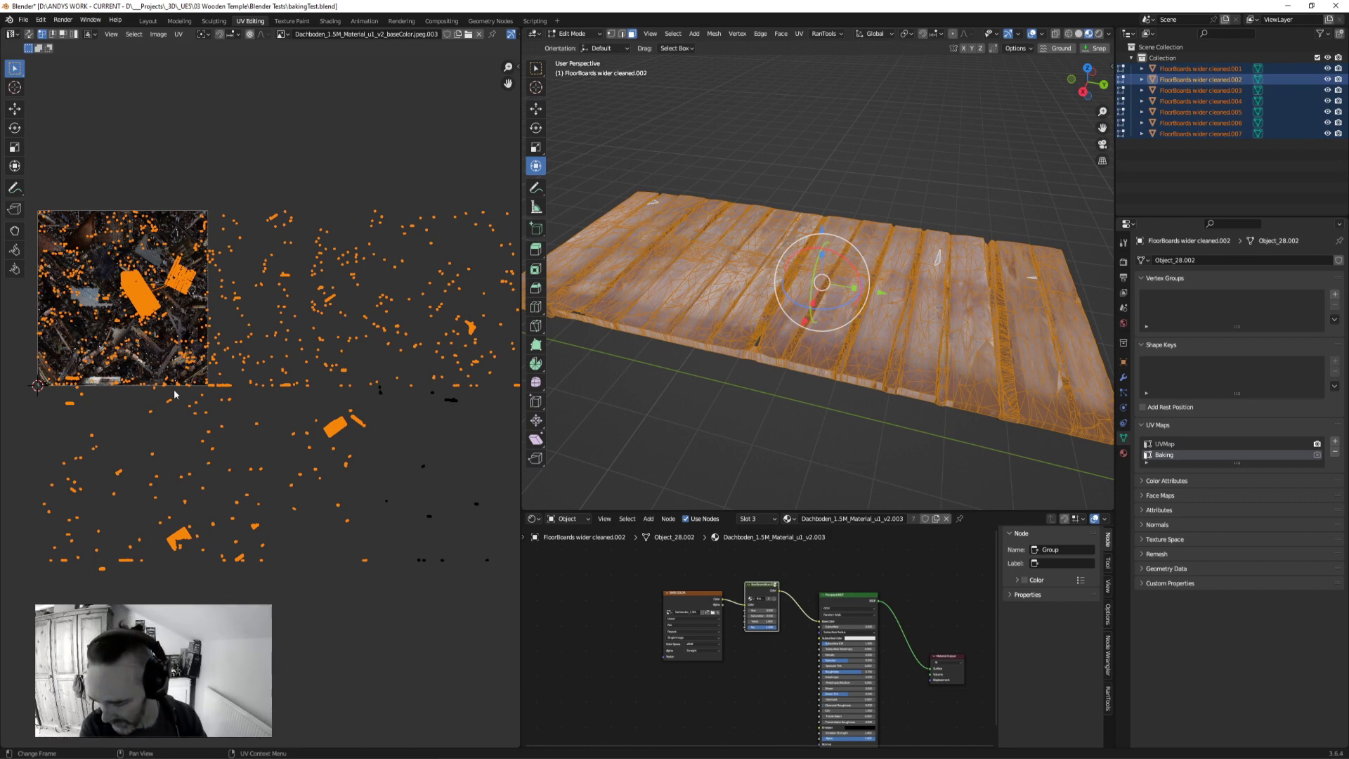
{"action": "scroll", "coordinate": [315, 404], "scroll_direction": "down", "scroll_amount": 2}
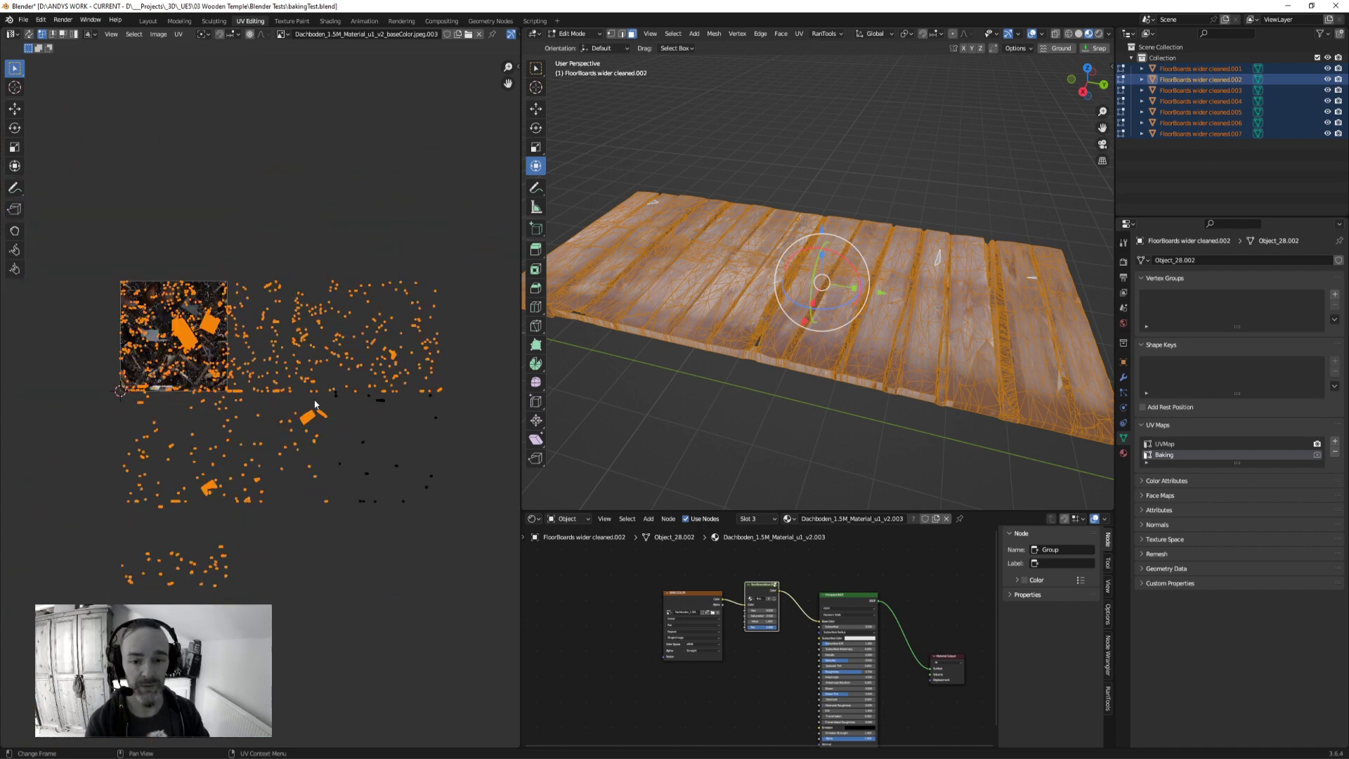
{"action": "scroll", "coordinate": [315, 403], "scroll_direction": "up", "scroll_amount": 3}
{"action": "scroll", "coordinate": [404, 392], "scroll_direction": "up", "scroll_amount": 1}
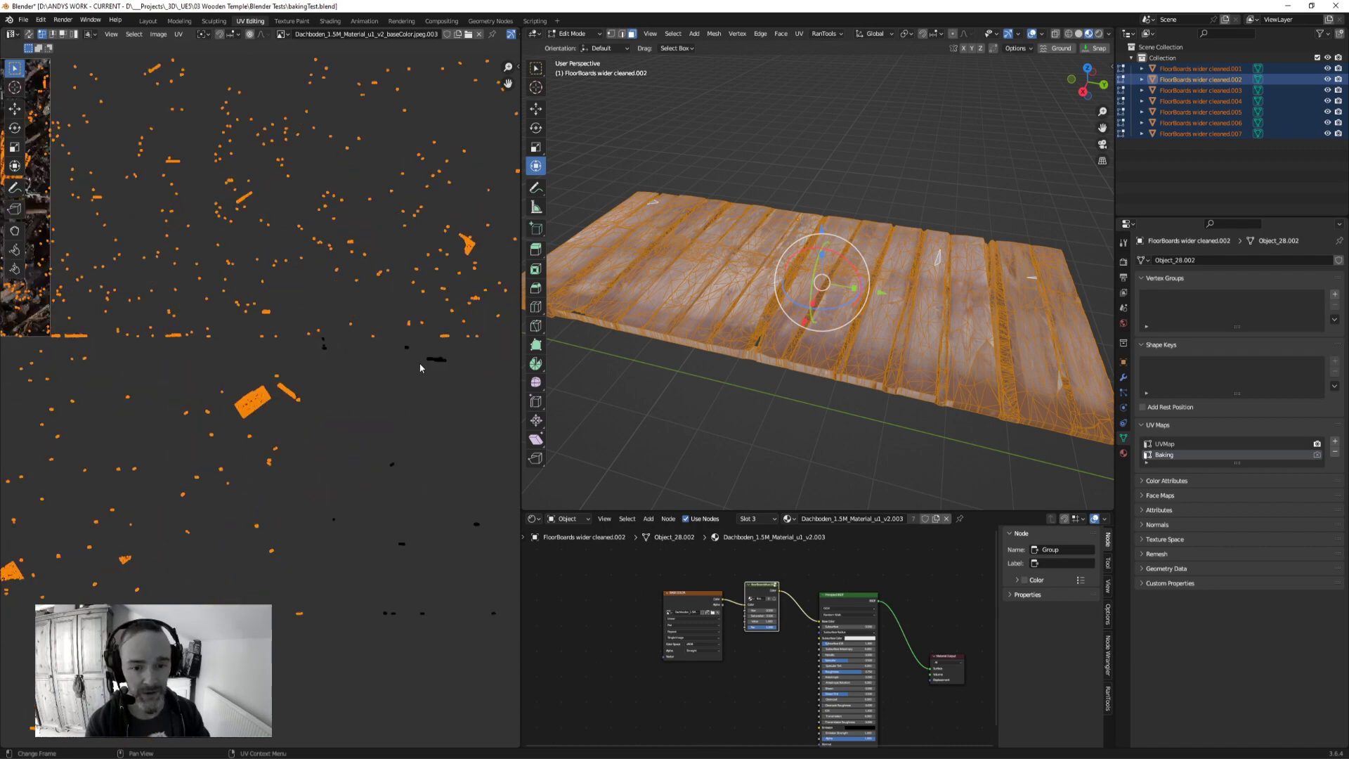
{"action": "left_click", "coordinate": [427, 357]}
{"action": "left_click", "coordinate": [436, 360]}
{"action": "middle_click_drag", "start_coordinate": [675, 365], "coordinate": [773, 367]}
{"action": "left_click_drag", "start_coordinate": [344, 273], "coordinate": [390, 337]}
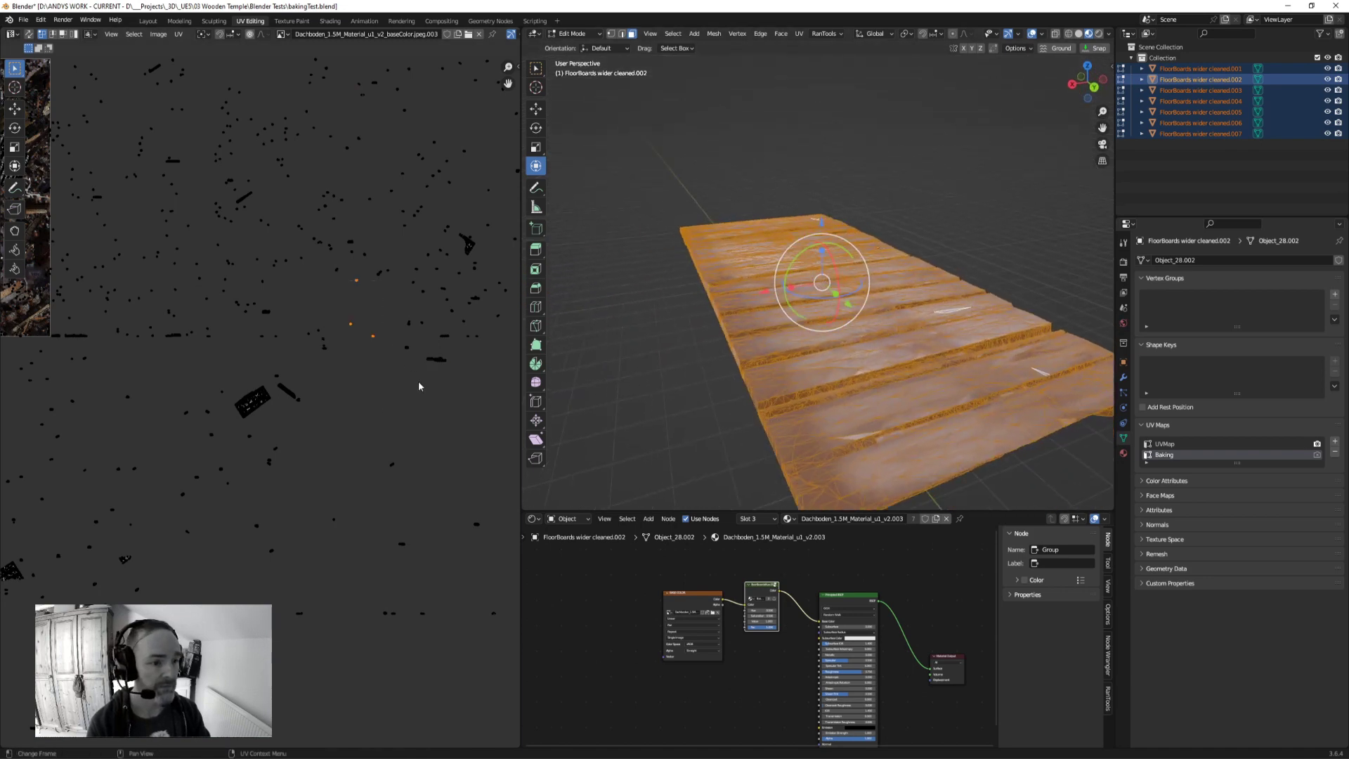
{"action": "scroll", "coordinate": [422, 387], "scroll_direction": "down", "scroll_amount": 4}
{"action": "key", "text": "a"}
{"action": "scroll", "coordinate": [198, 407], "scroll_direction": "down", "scroll_amount": 1}
{"action": "scroll", "coordinate": [242, 421], "scroll_direction": "up", "scroll_amount": 3}
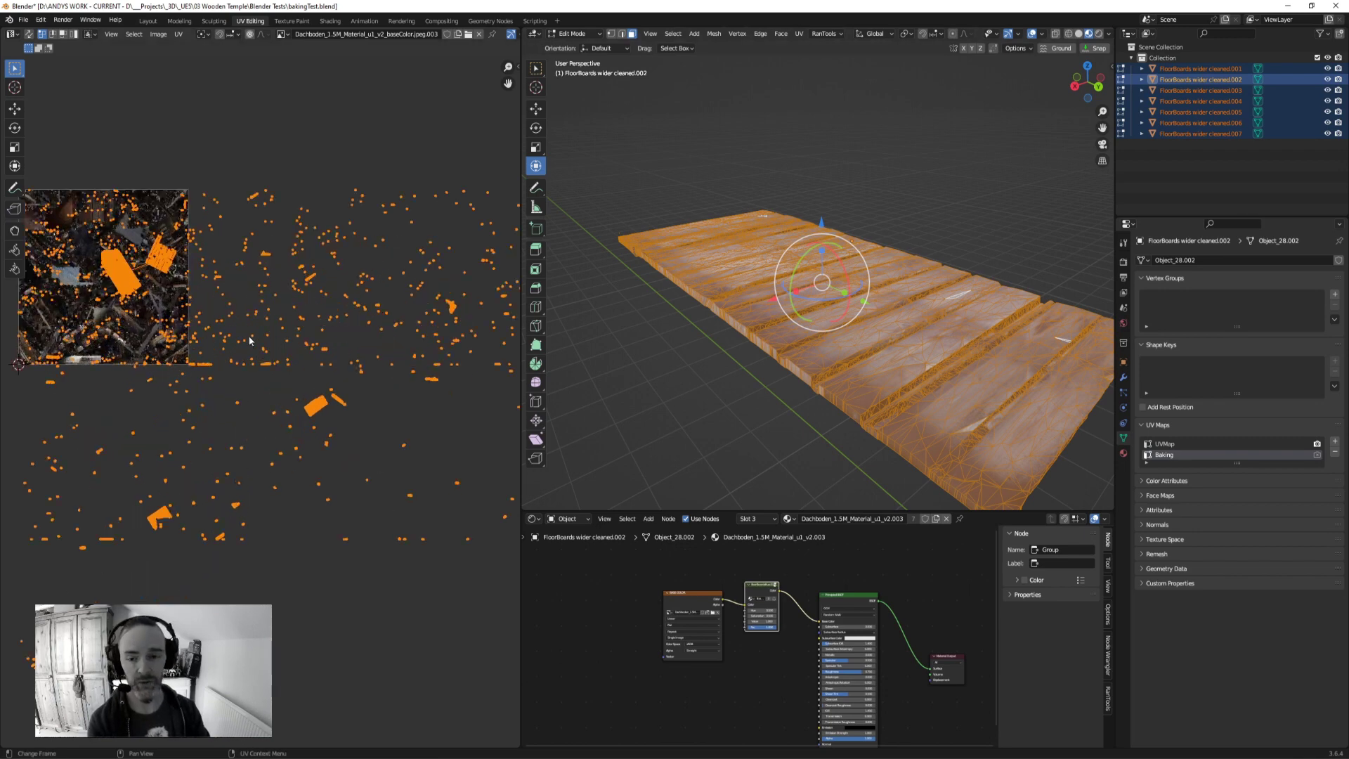
Step: Run Smart UV Project on the floorboards with Island Margin 0.01
{"action": "key", "text": "u"}
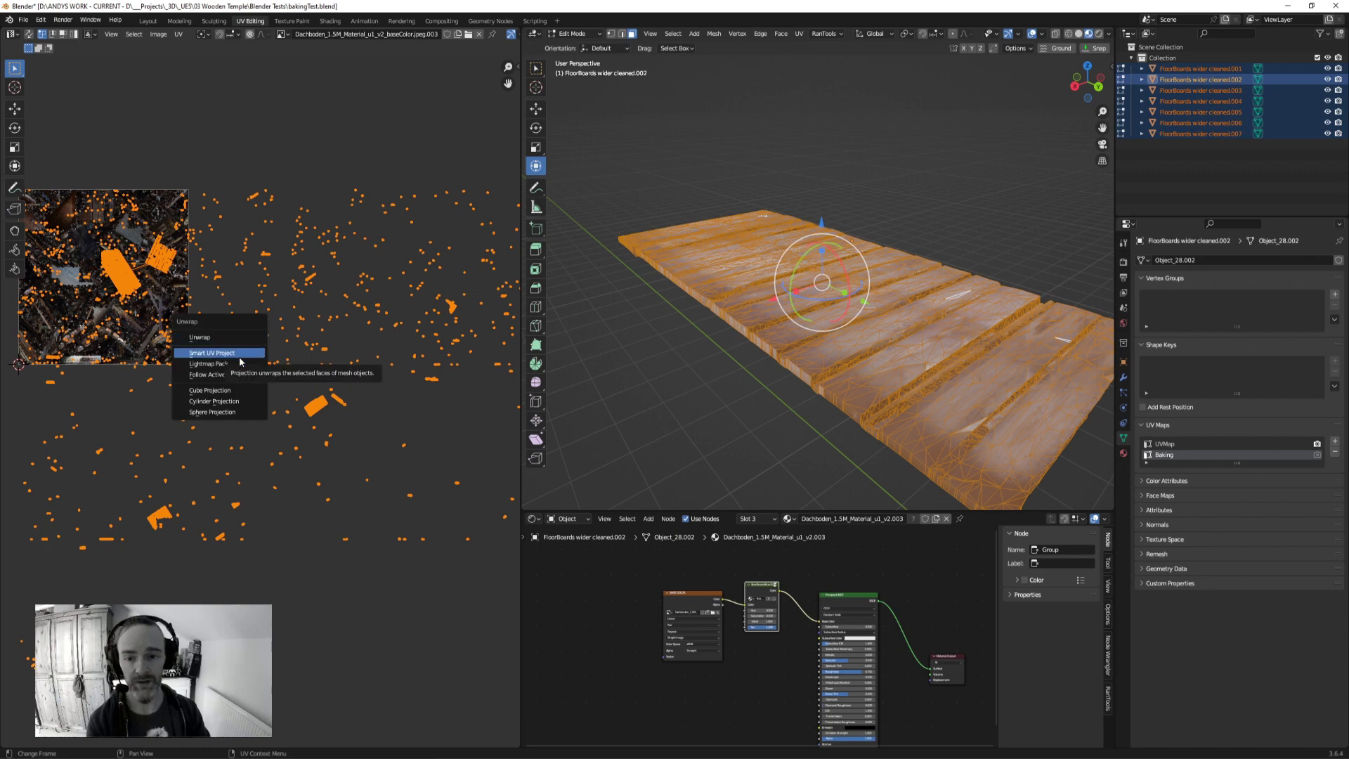
{"action": "left_click", "coordinate": [239, 353]}
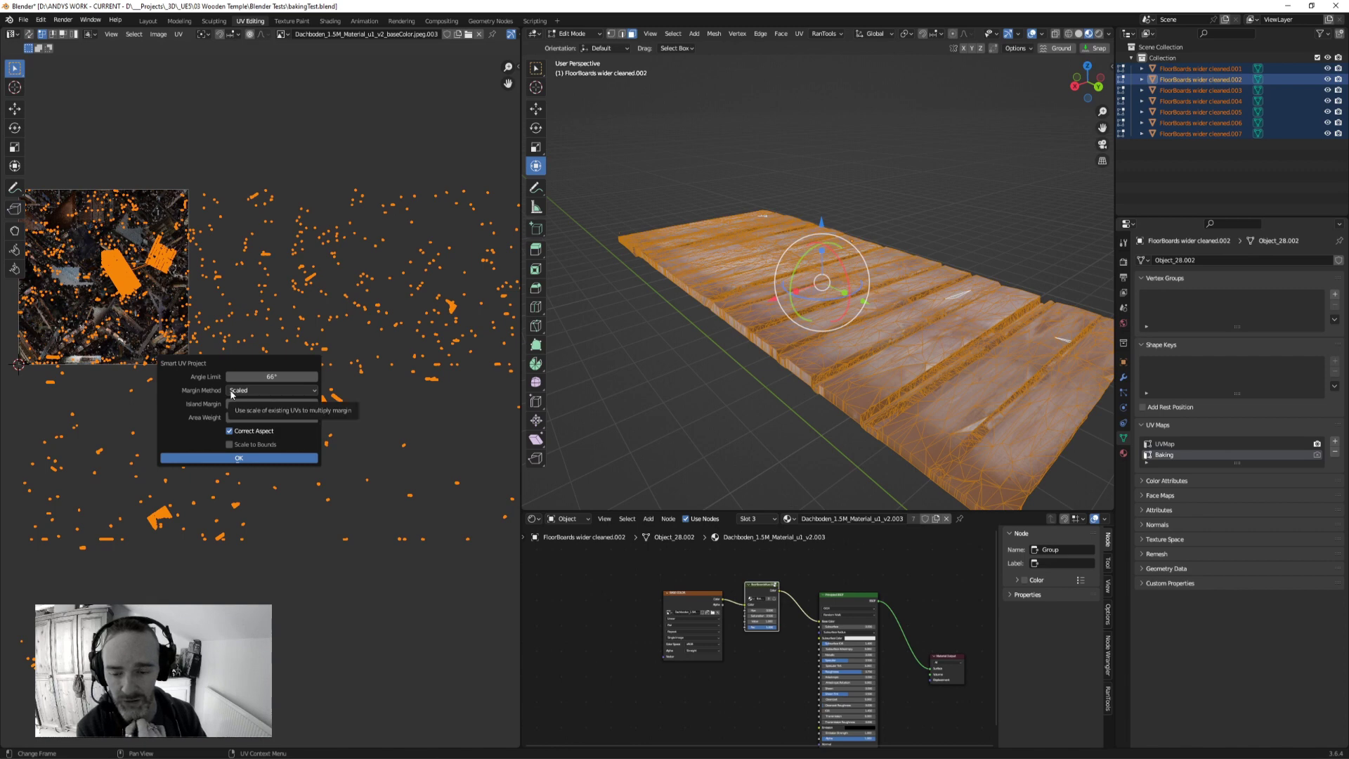
{"action": "left_click", "coordinate": [250, 405]}
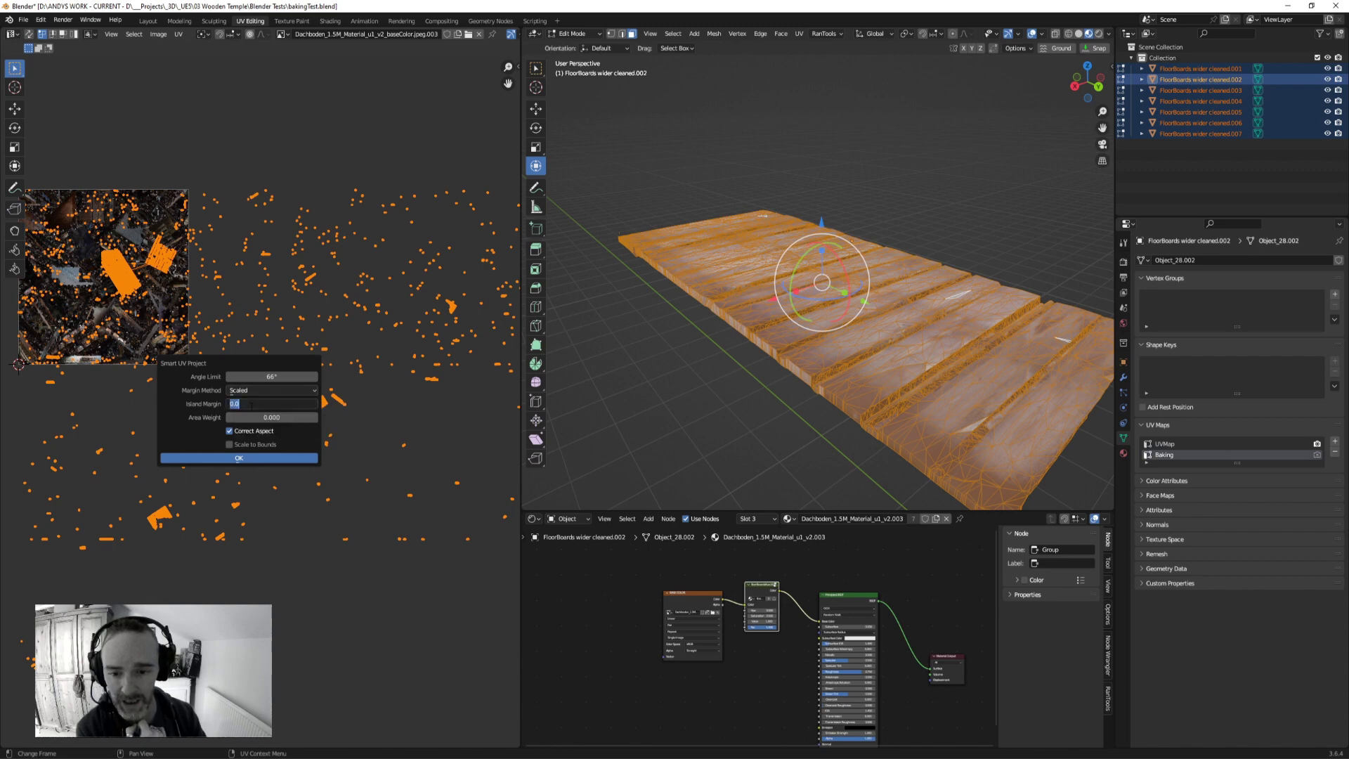
{"action": "type", "text": "0.01"}
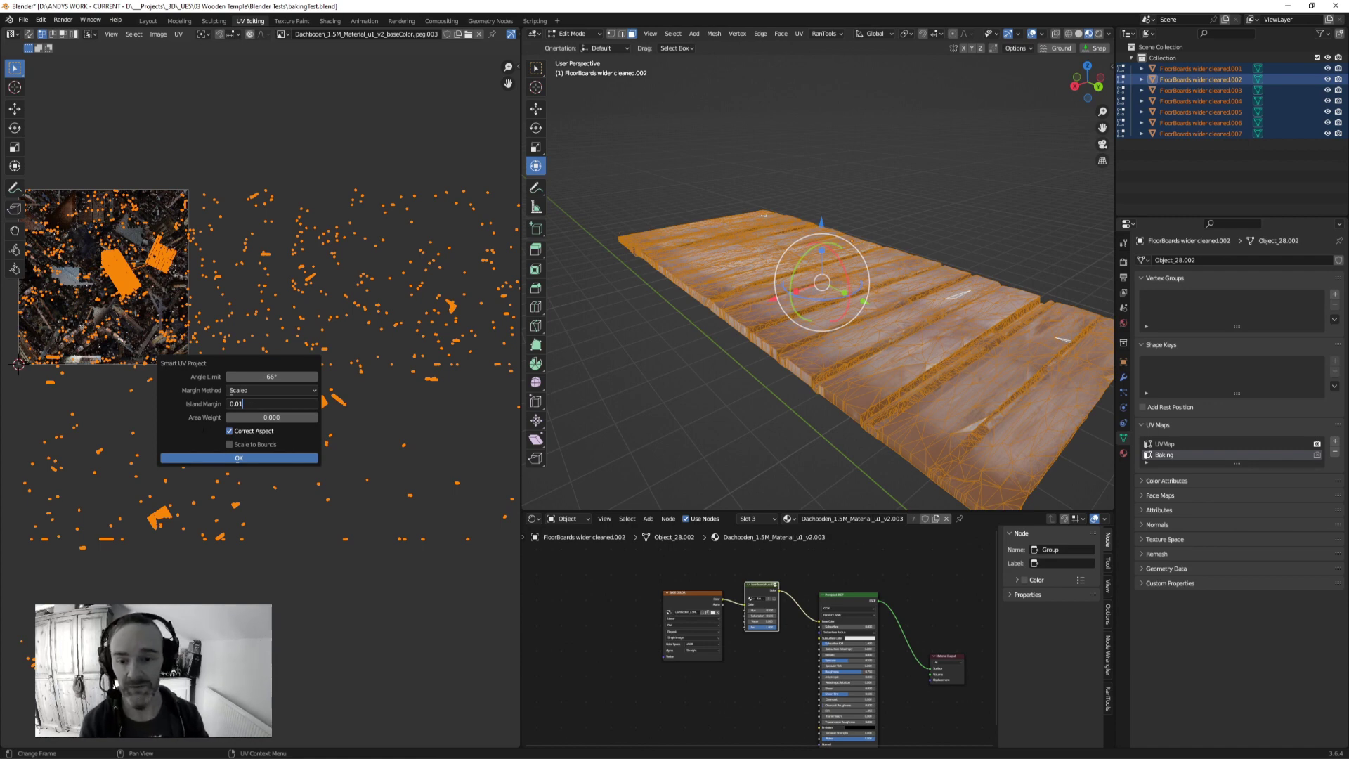
{"action": "key", "text": "Return"}
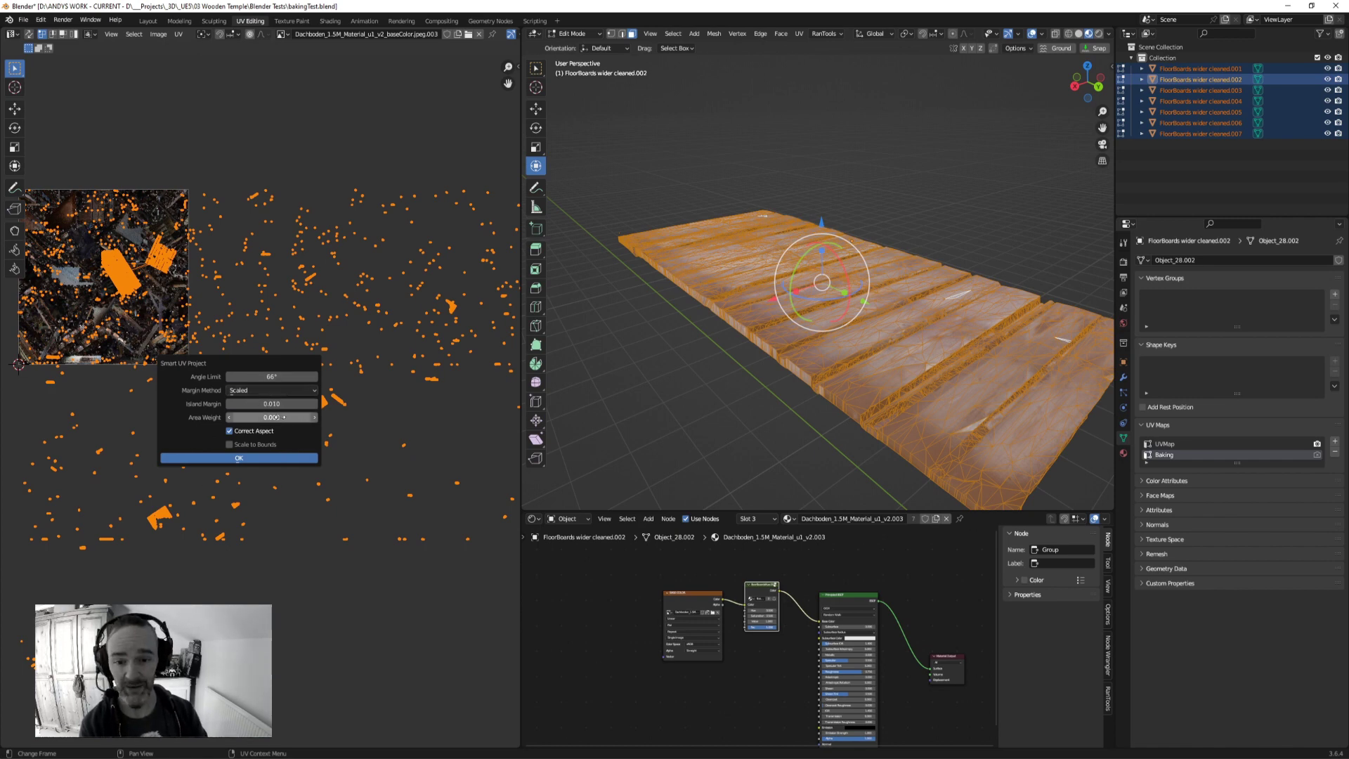
{"action": "left_click", "coordinate": [263, 458]}
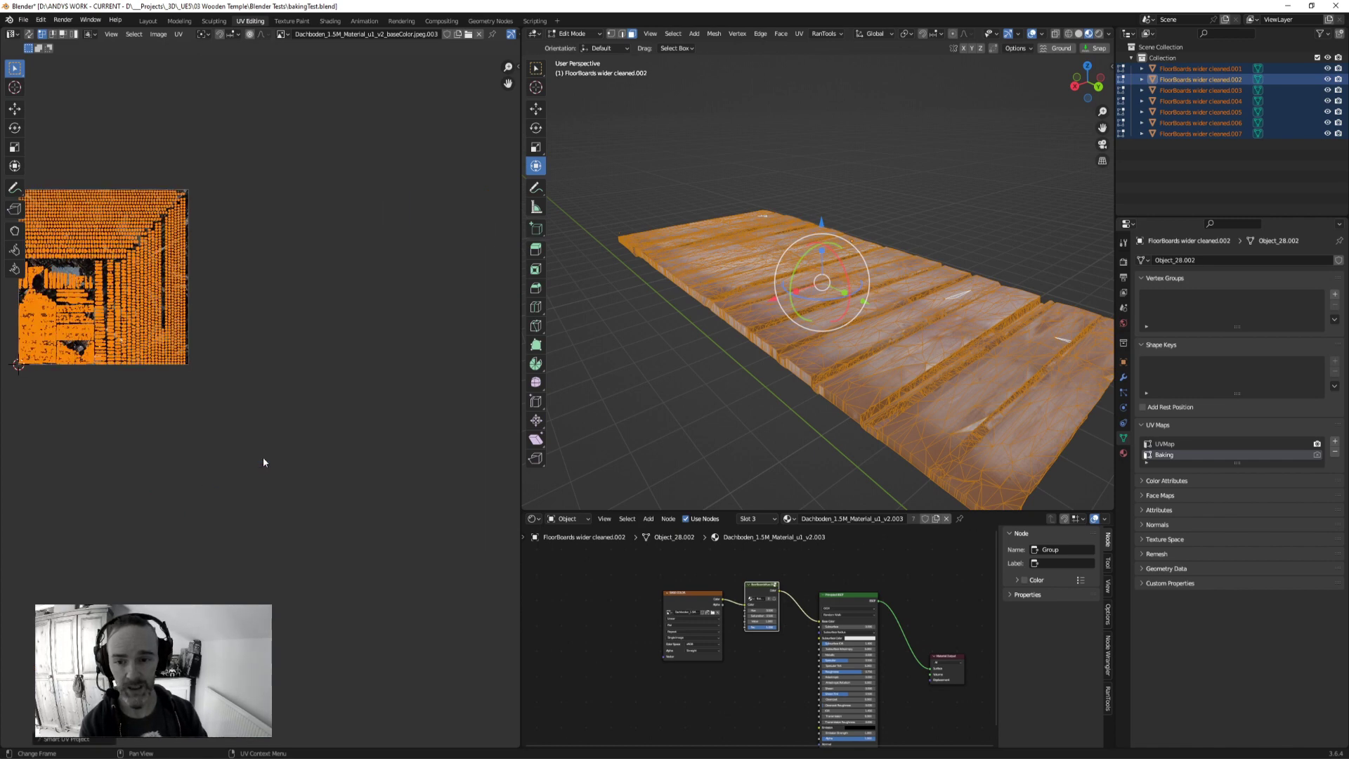
{"action": "middle_click_drag", "start_coordinate": [159, 439], "coordinate": [300, 520]}
{"action": "scroll", "coordinate": [247, 534], "scroll_direction": "up", "scroll_amount": 3}
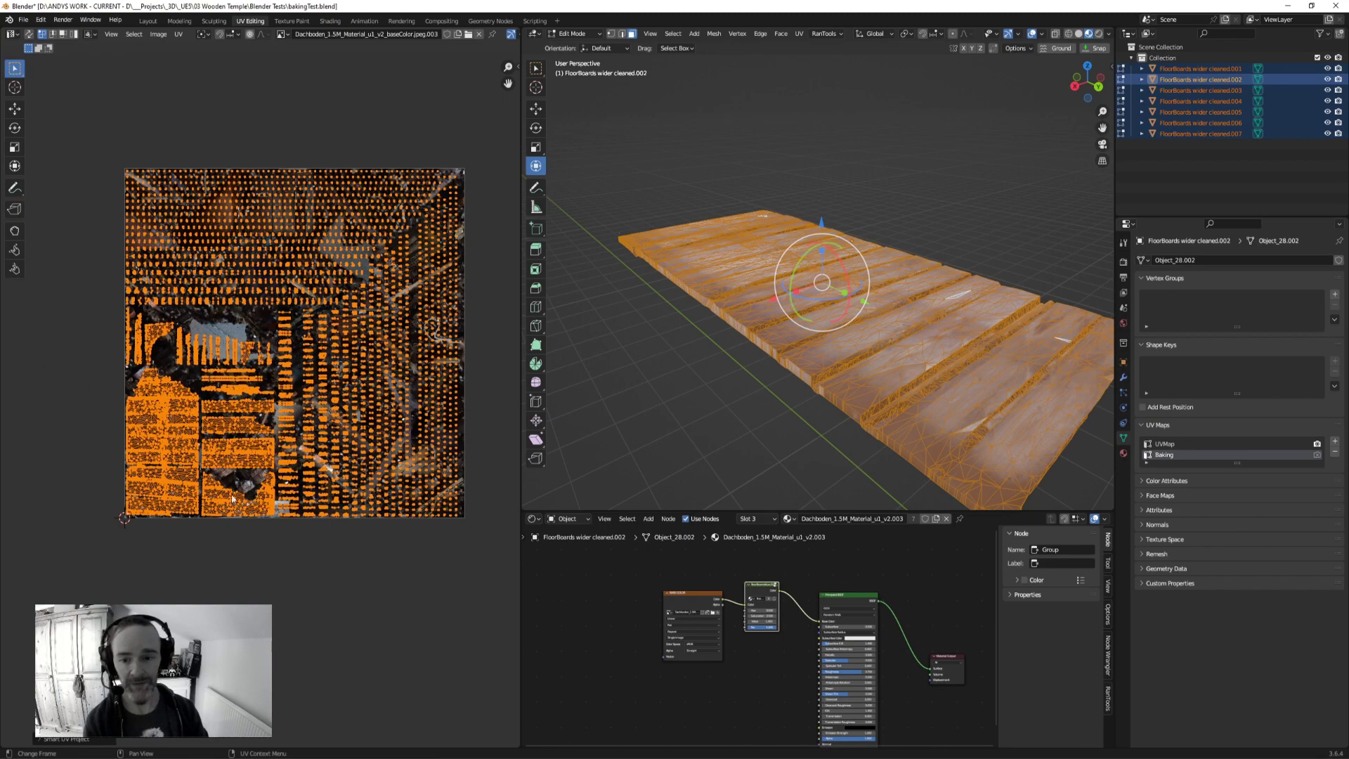
{"action": "scroll", "coordinate": [247, 534], "scroll_direction": "up", "scroll_amount": 2}
{"action": "scroll", "coordinate": [246, 534], "scroll_direction": "down", "scroll_amount": 2}
{"action": "scroll", "coordinate": [217, 502], "scroll_direction": "up", "scroll_amount": 5}
{"action": "scroll", "coordinate": [217, 491], "scroll_direction": "down", "scroll_amount": 5}
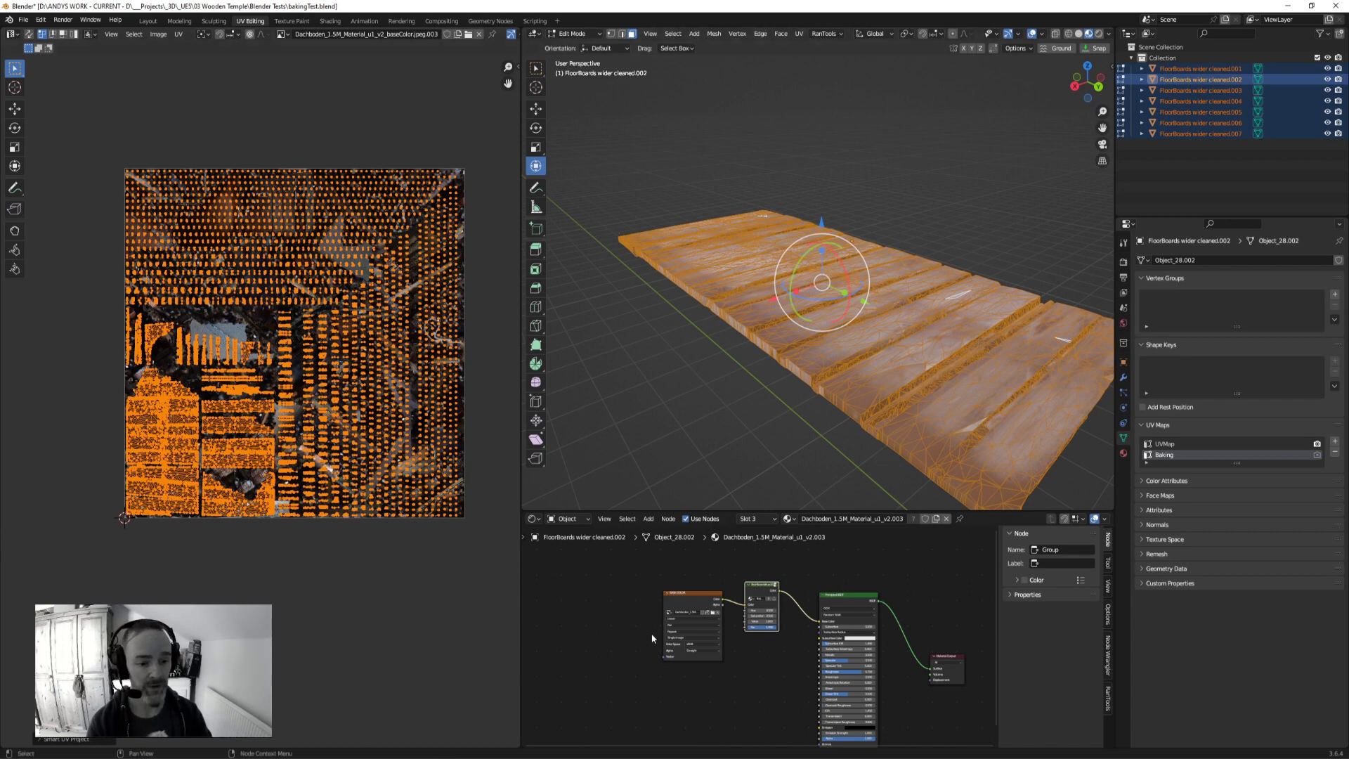
{"action": "scroll", "coordinate": [734, 572], "scroll_direction": "up", "scroll_amount": 1}
{"action": "middle_click_drag", "start_coordinate": [734, 572], "coordinate": [748, 658]}
{"action": "middle_click_drag", "start_coordinate": [807, 492], "coordinate": [812, 482]}
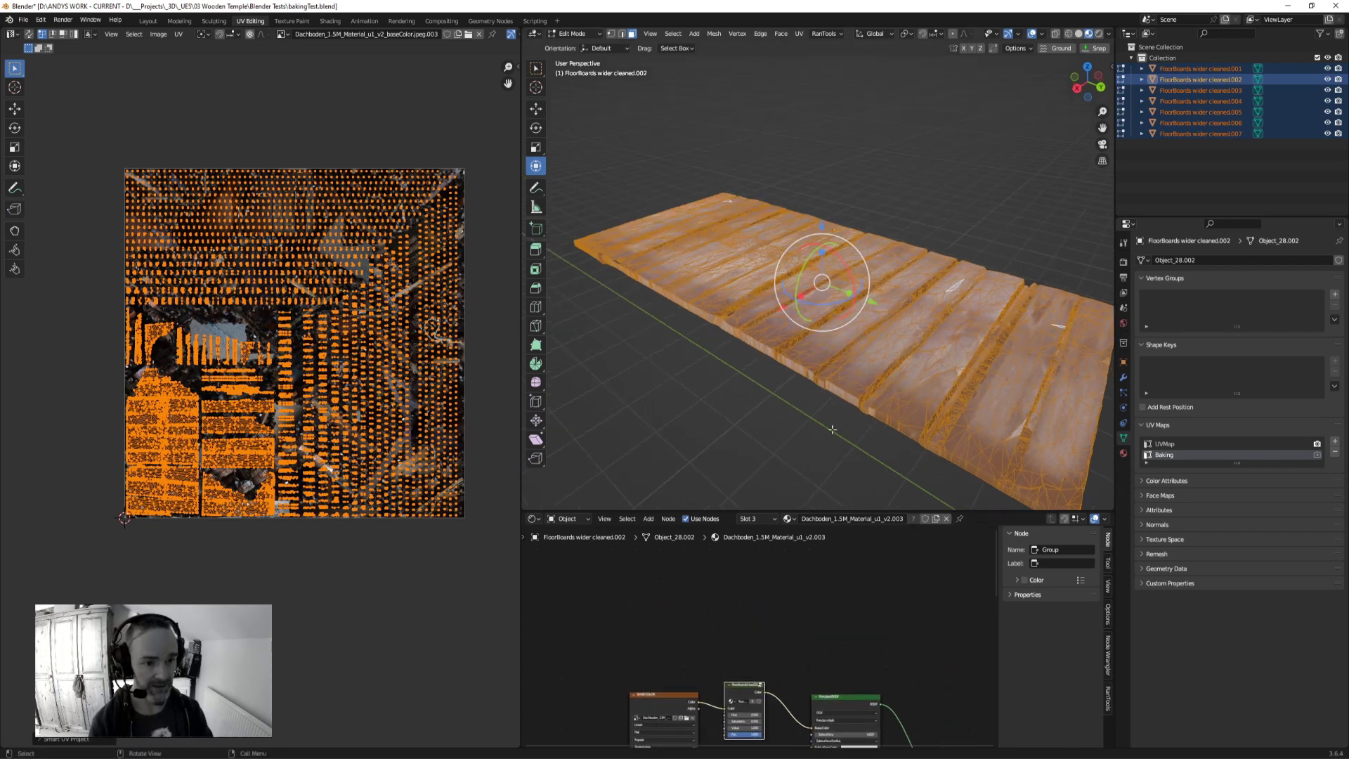
{"action": "middle_click_drag", "start_coordinate": [768, 639], "coordinate": [717, 621]}
{"action": "scroll", "coordinate": [715, 602], "scroll_direction": "up", "scroll_amount": 1}
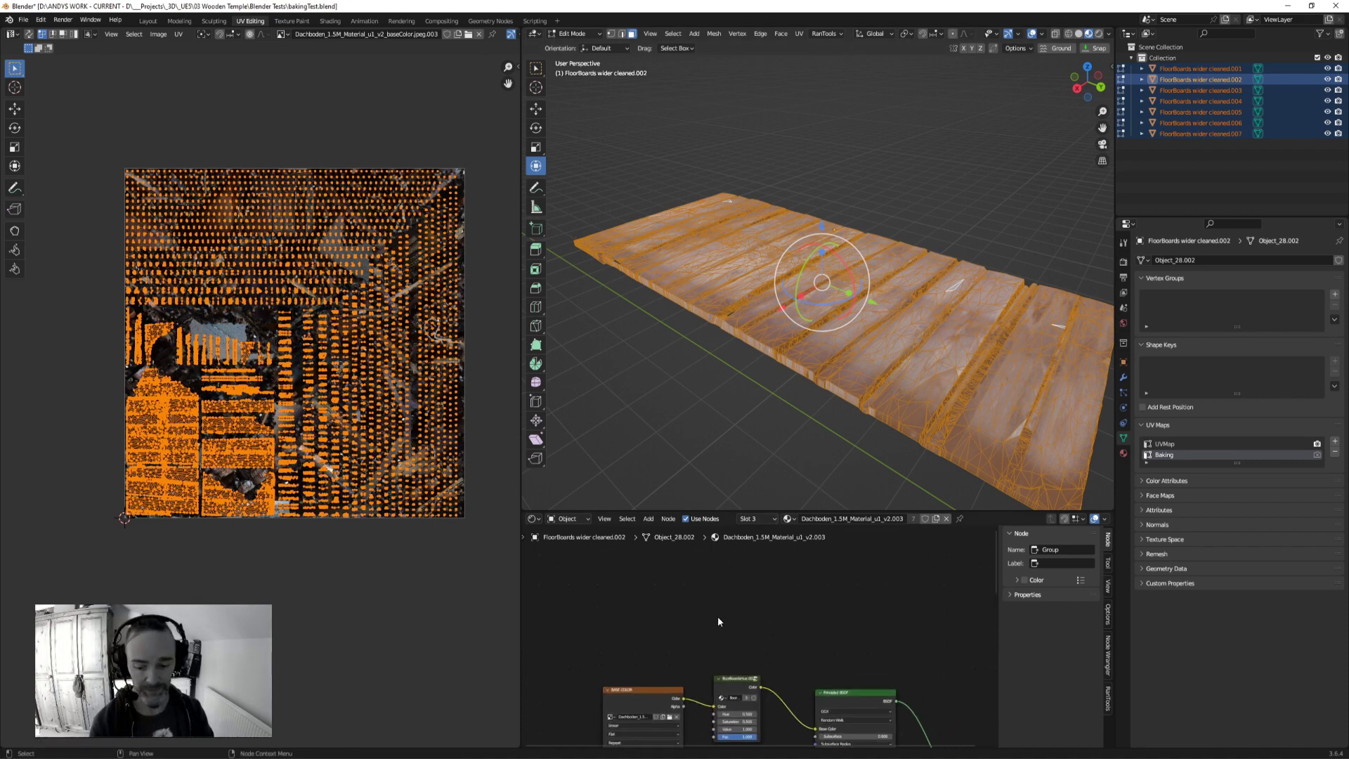
Step: Add an Image Texture node to the floorboard material
{"action": "key", "text": "shift+a"}
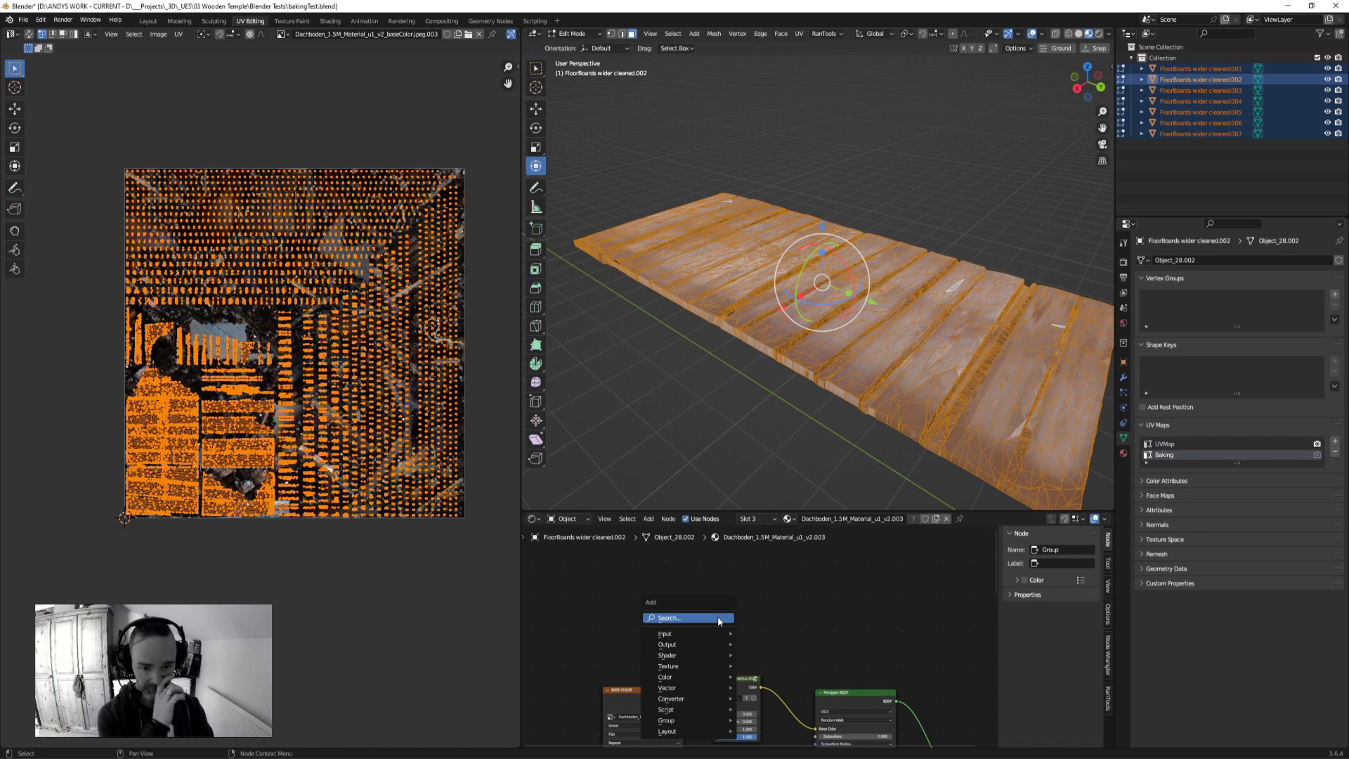
{"action": "left_click", "coordinate": [719, 621]}
{"action": "type", "text": "im"}
{"action": "left_click", "coordinate": [740, 635]}
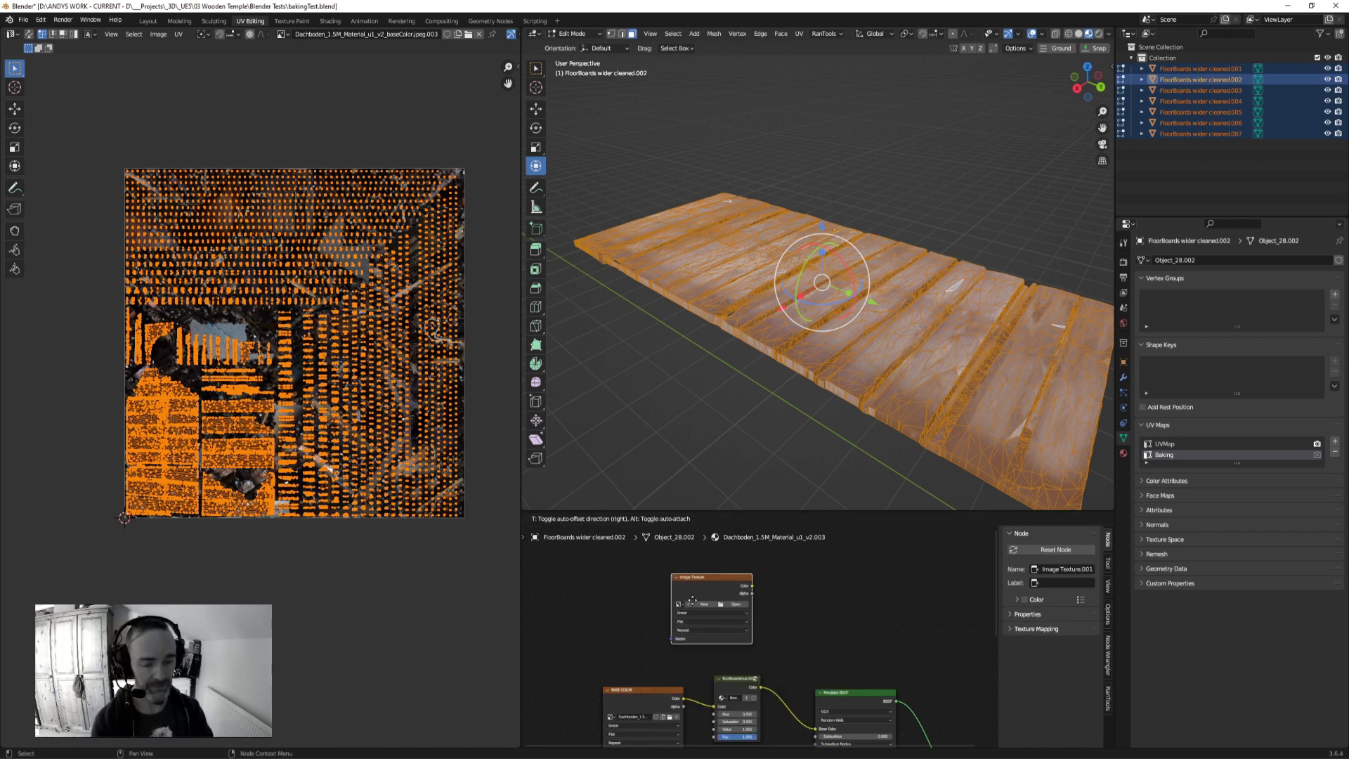
{"action": "left_click", "coordinate": [726, 613]}
{"action": "scroll", "coordinate": [683, 589], "scroll_direction": "up", "scroll_amount": 1}
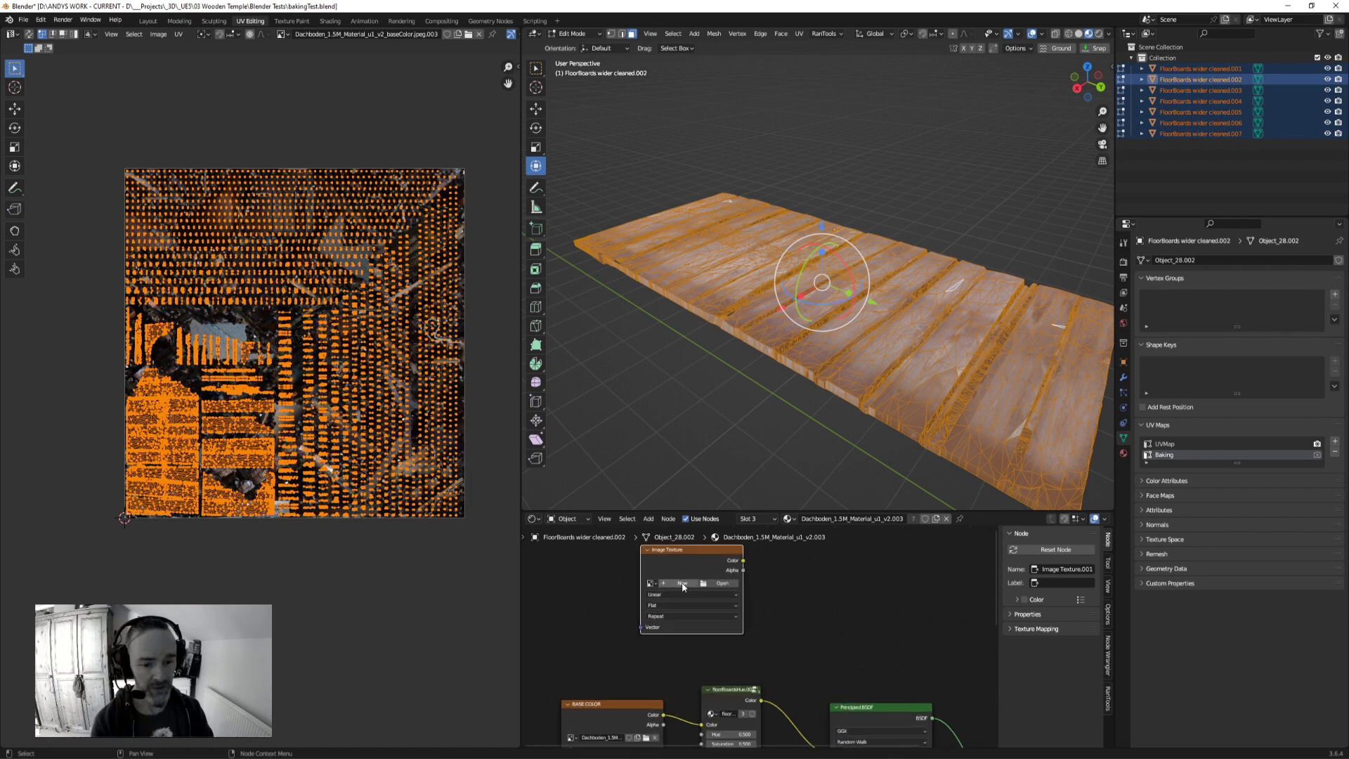
Step: Create a new blank 4096 × 4096 image named BakedWood in the texture node
{"action": "left_click", "coordinate": [682, 583]}
{"action": "left_click", "coordinate": [718, 614]}
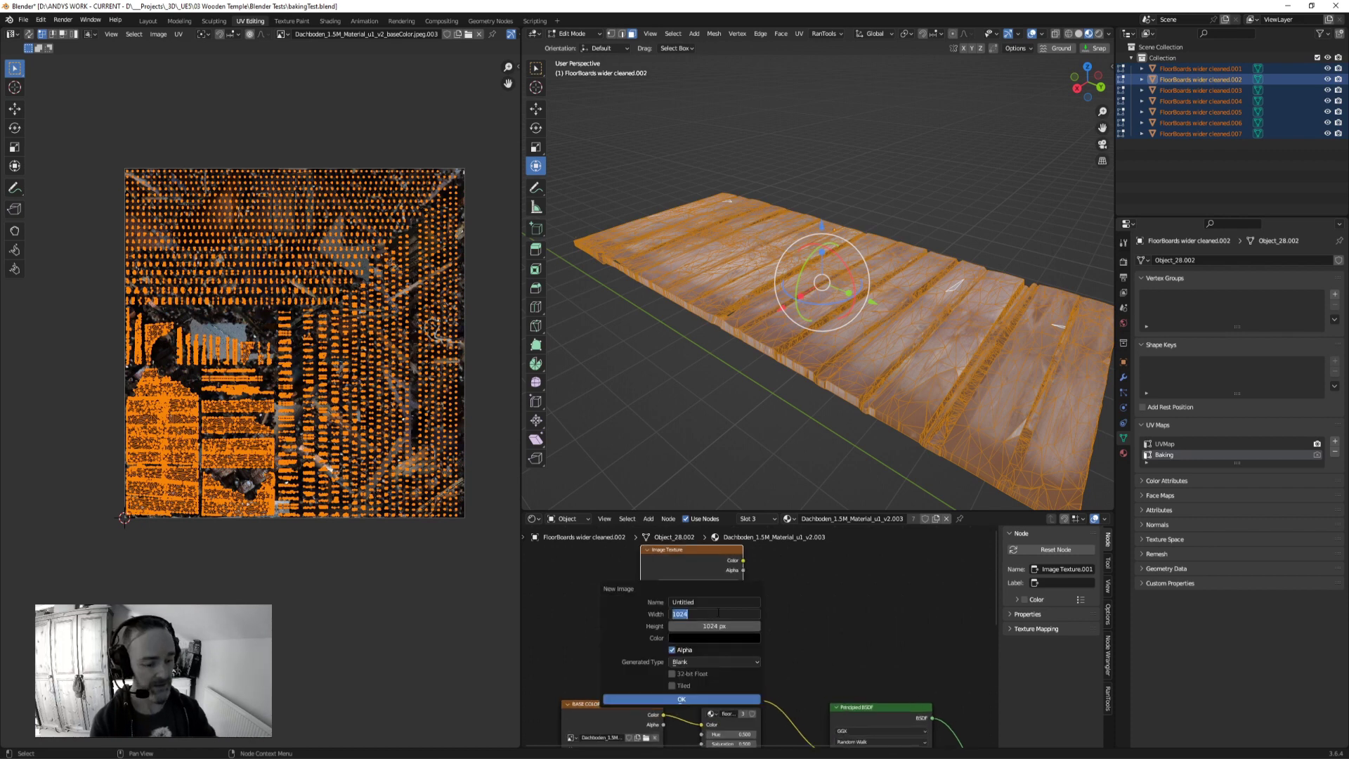
{"action": "type", "text": "40"}
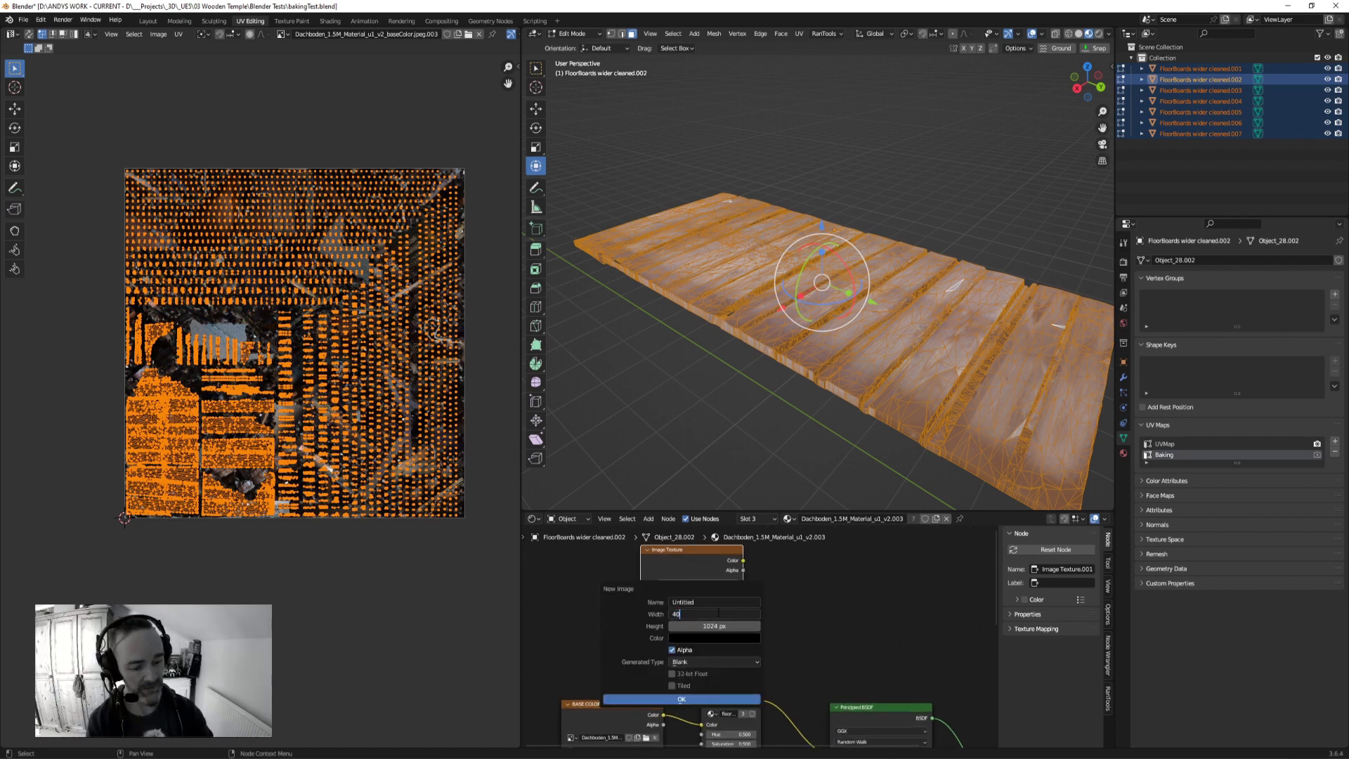
{"action": "type", "text": "96"}
{"action": "key", "text": "Tab"}
{"action": "type", "text": "4"}
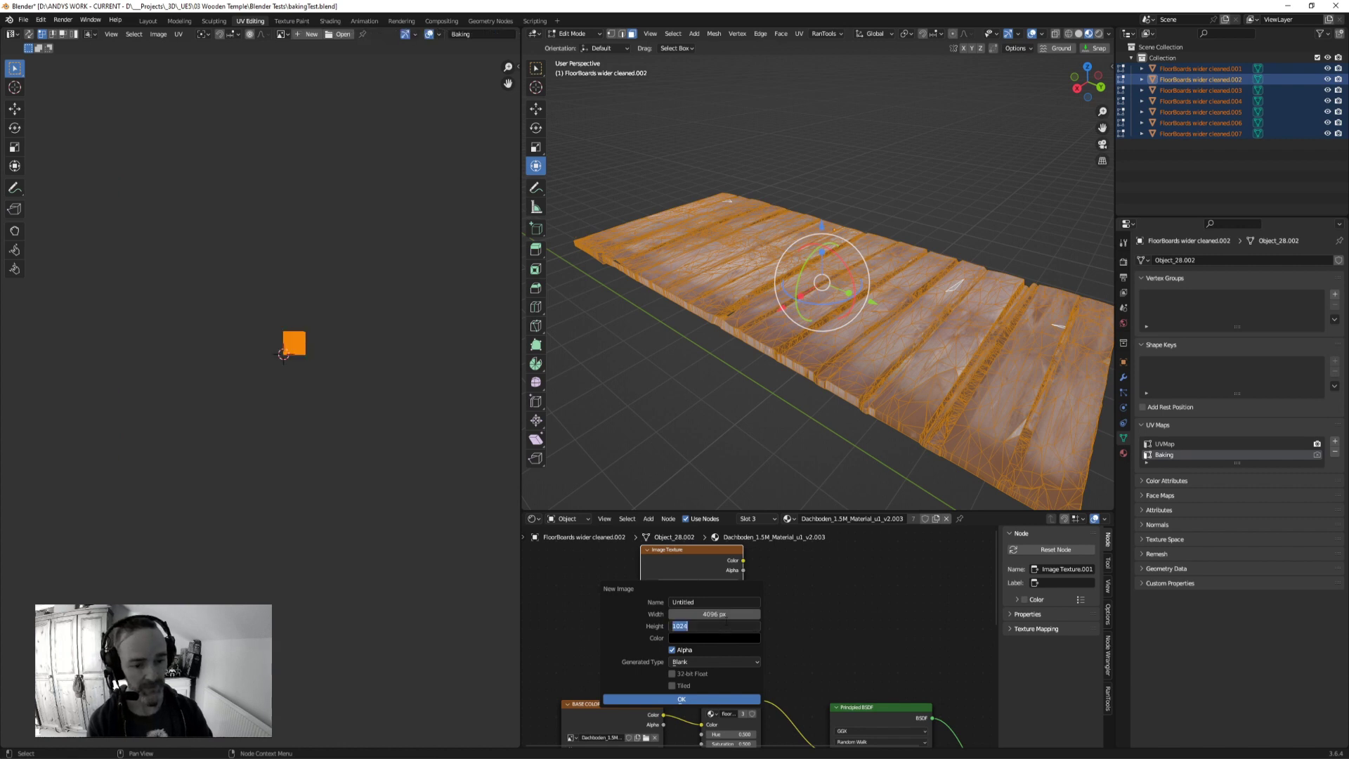
{"action": "type", "text": "096"}
{"action": "key", "text": "Return"}
{"action": "left_click", "coordinate": [703, 604]}
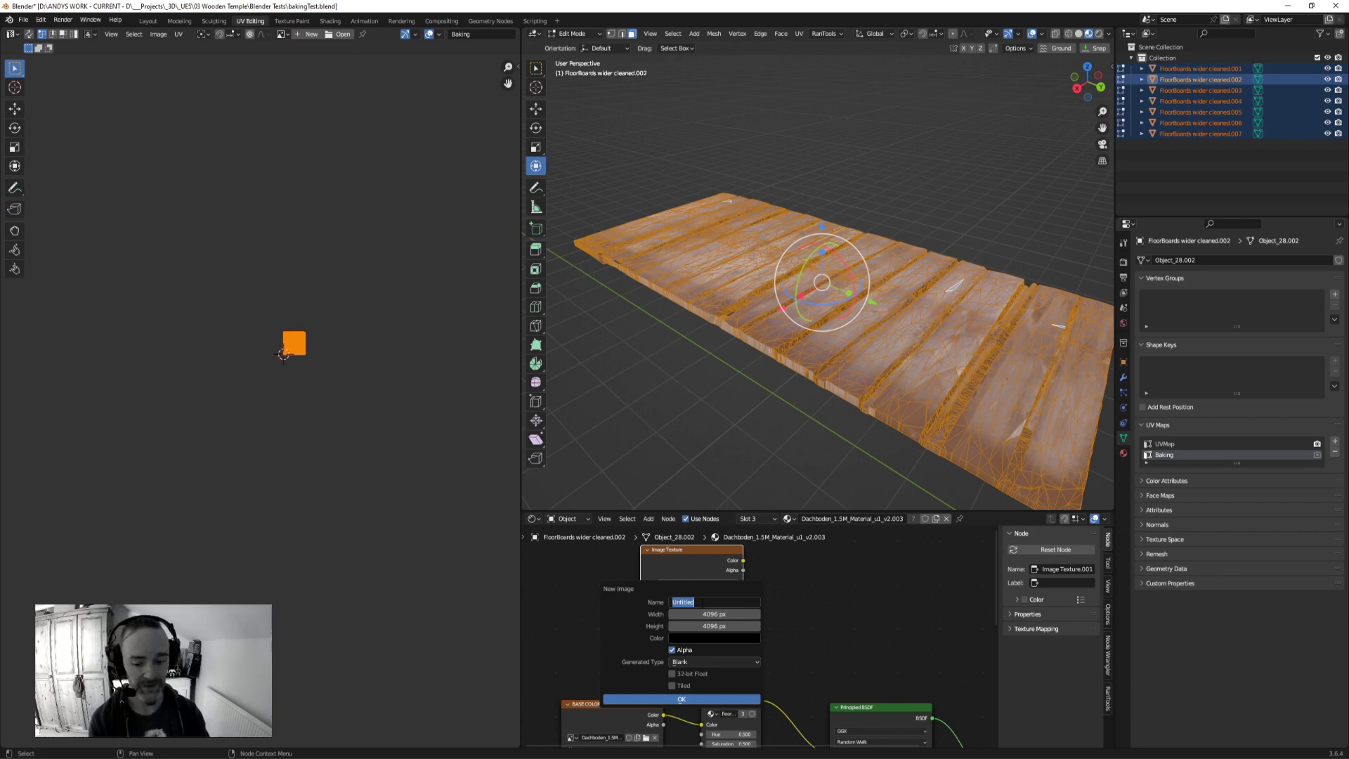
{"action": "type", "text": "Baked"}
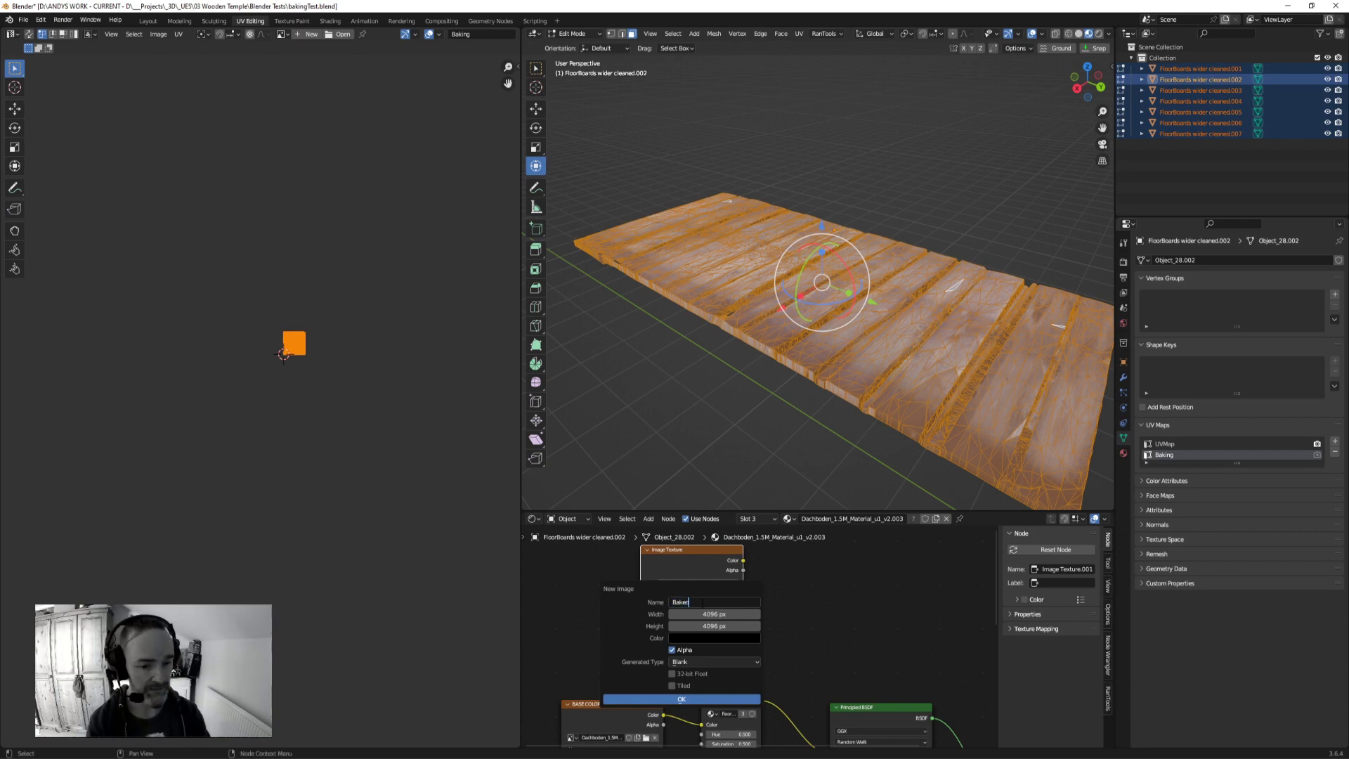
{"action": "type", "text": "Wood"}
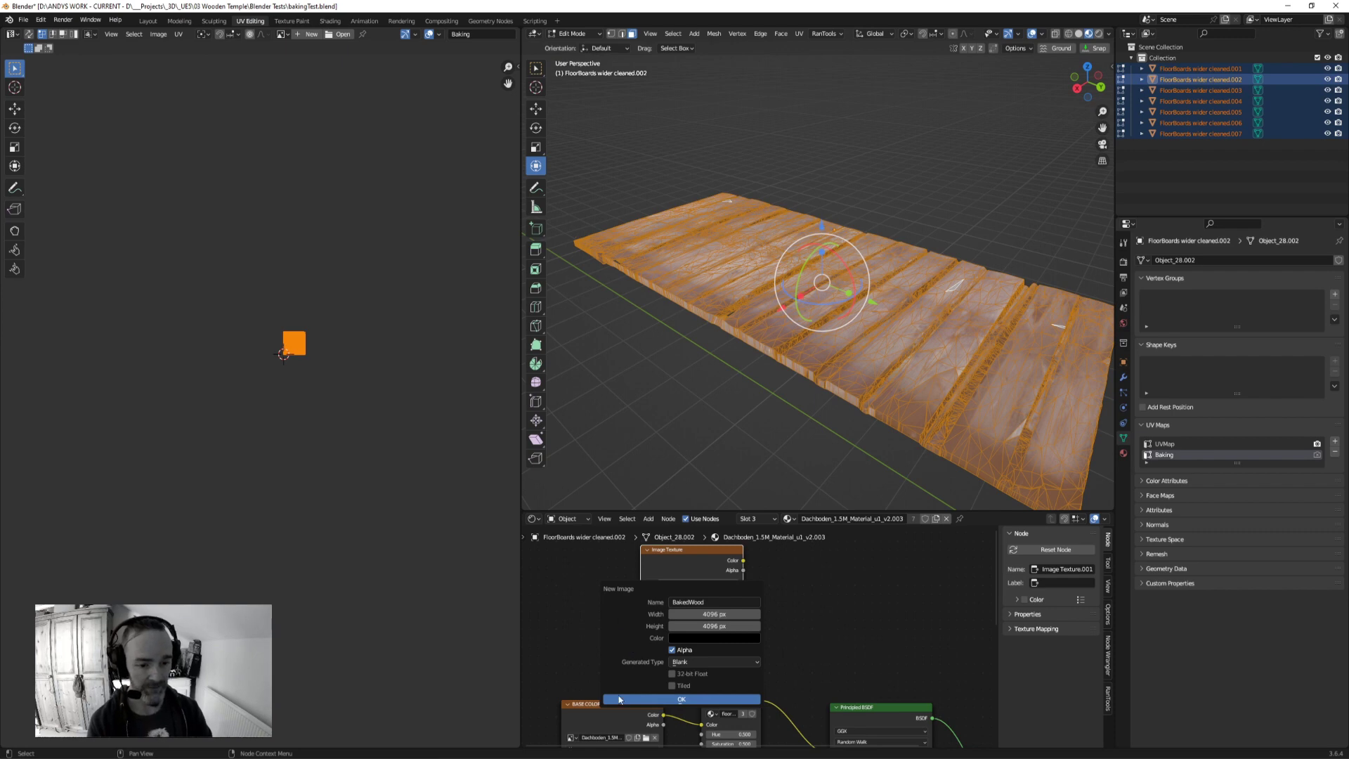
{"action": "left_click", "coordinate": [695, 700]}
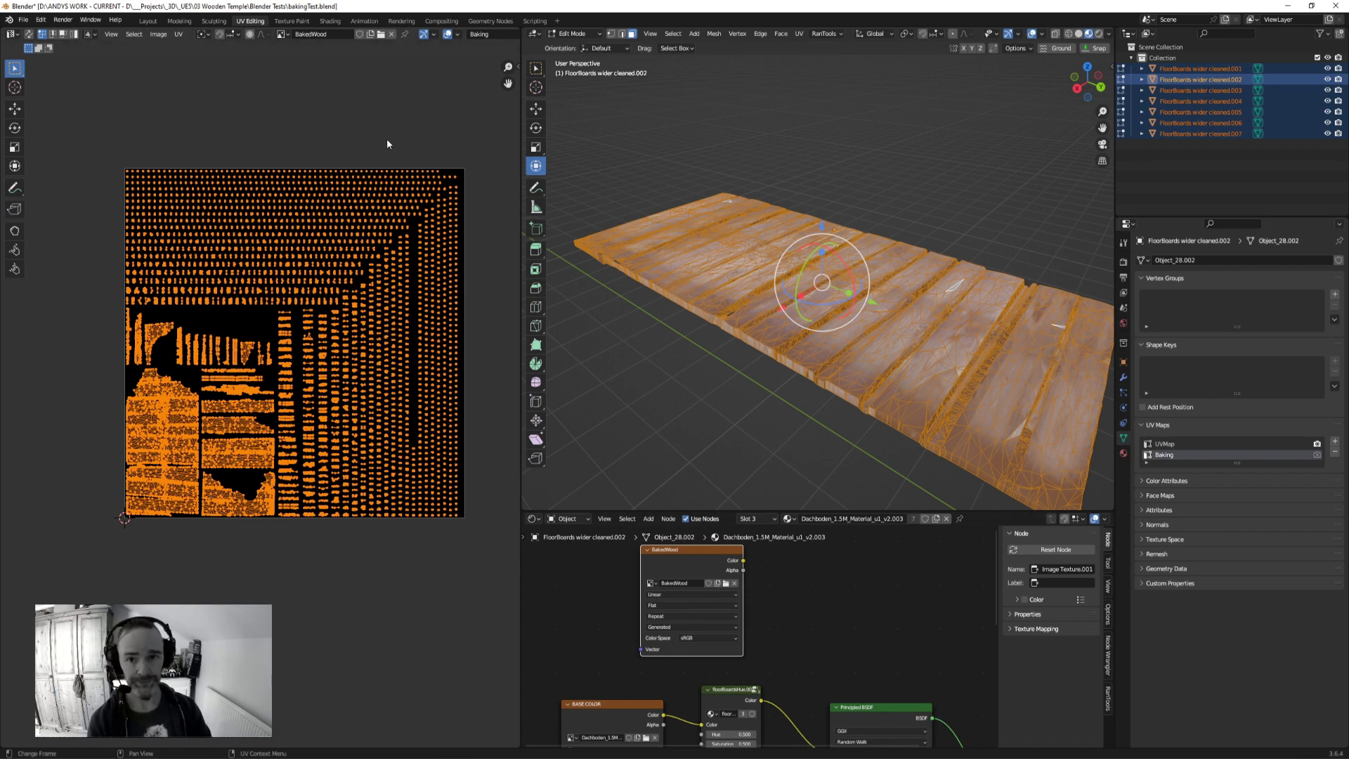
Step: Return to Object Mode and select FloorBoards wider cleaned.001 to show its Dochboden material nodes
{"action": "left_click", "coordinate": [282, 35]}
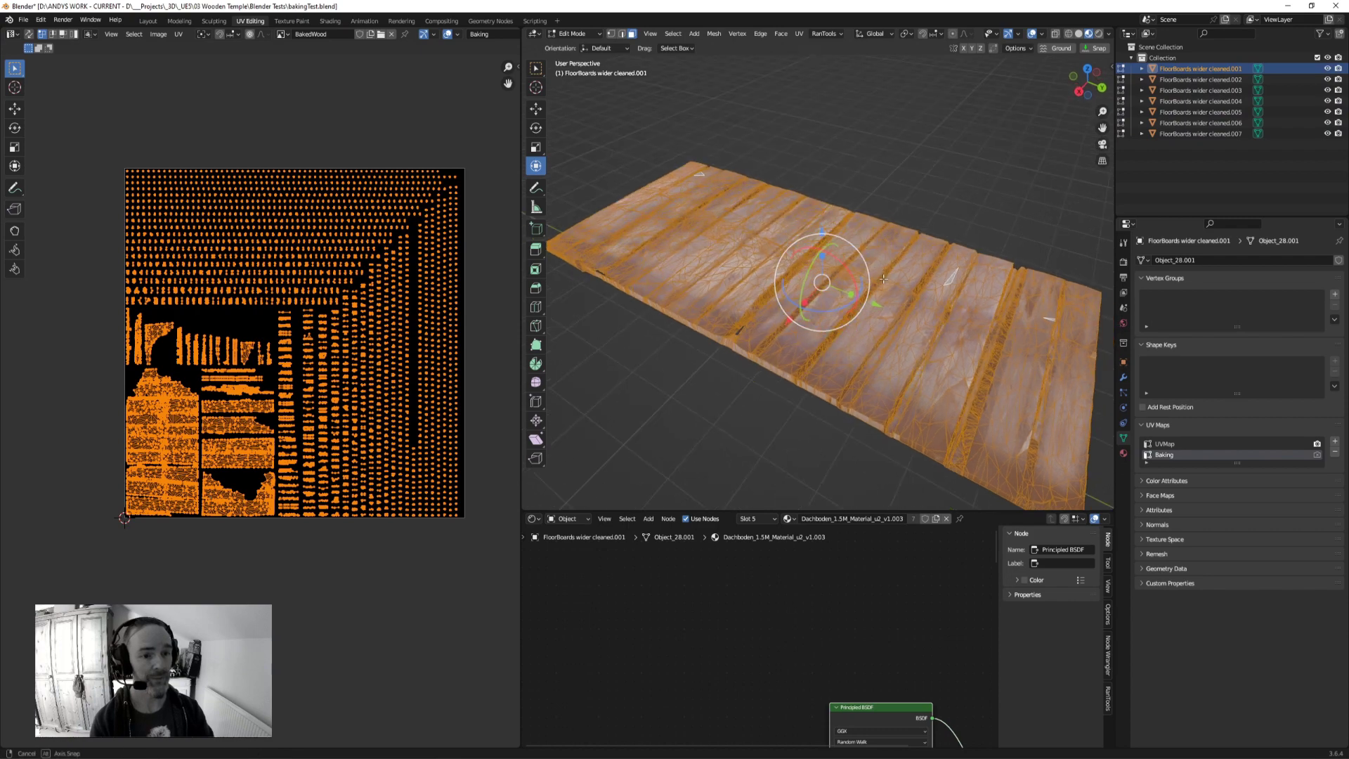
{"action": "scroll", "coordinate": [841, 301], "scroll_direction": "down", "scroll_amount": 2}
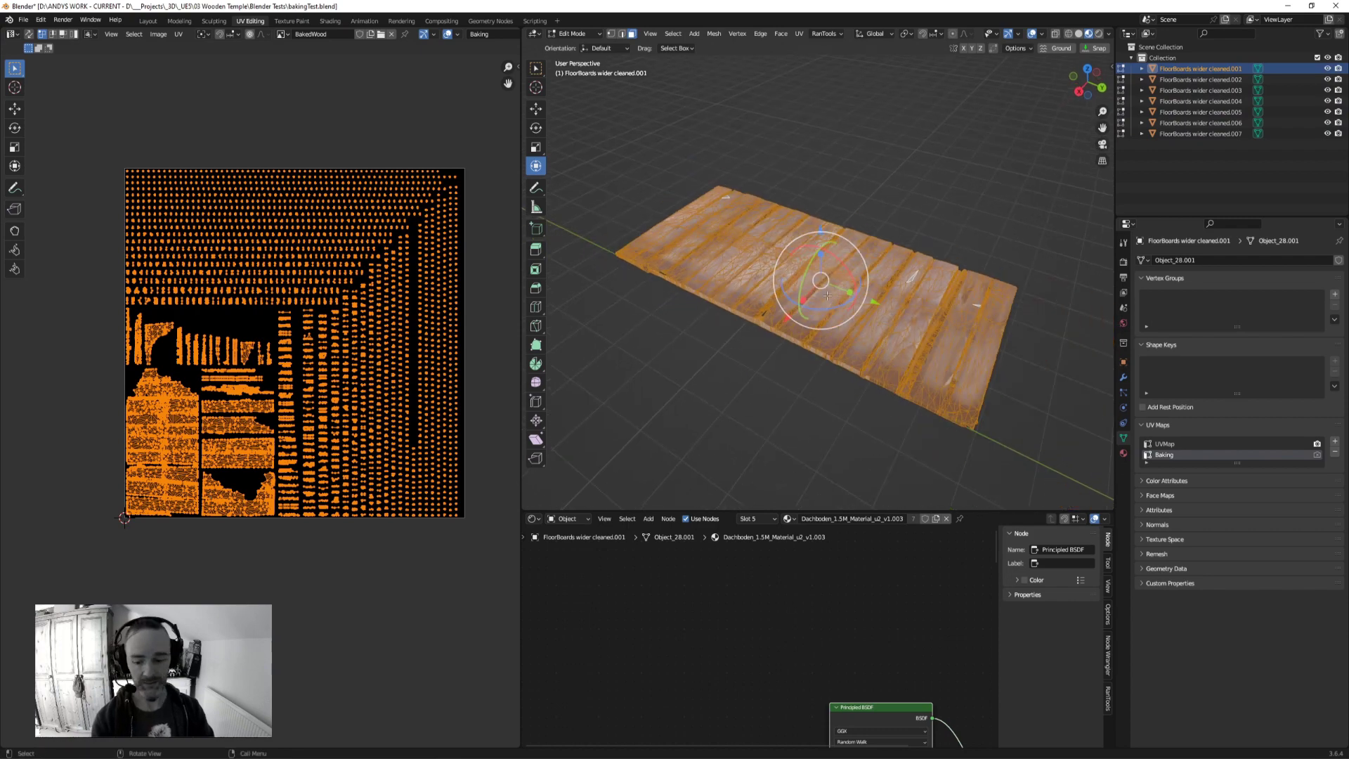
{"action": "key", "text": "Tab"}
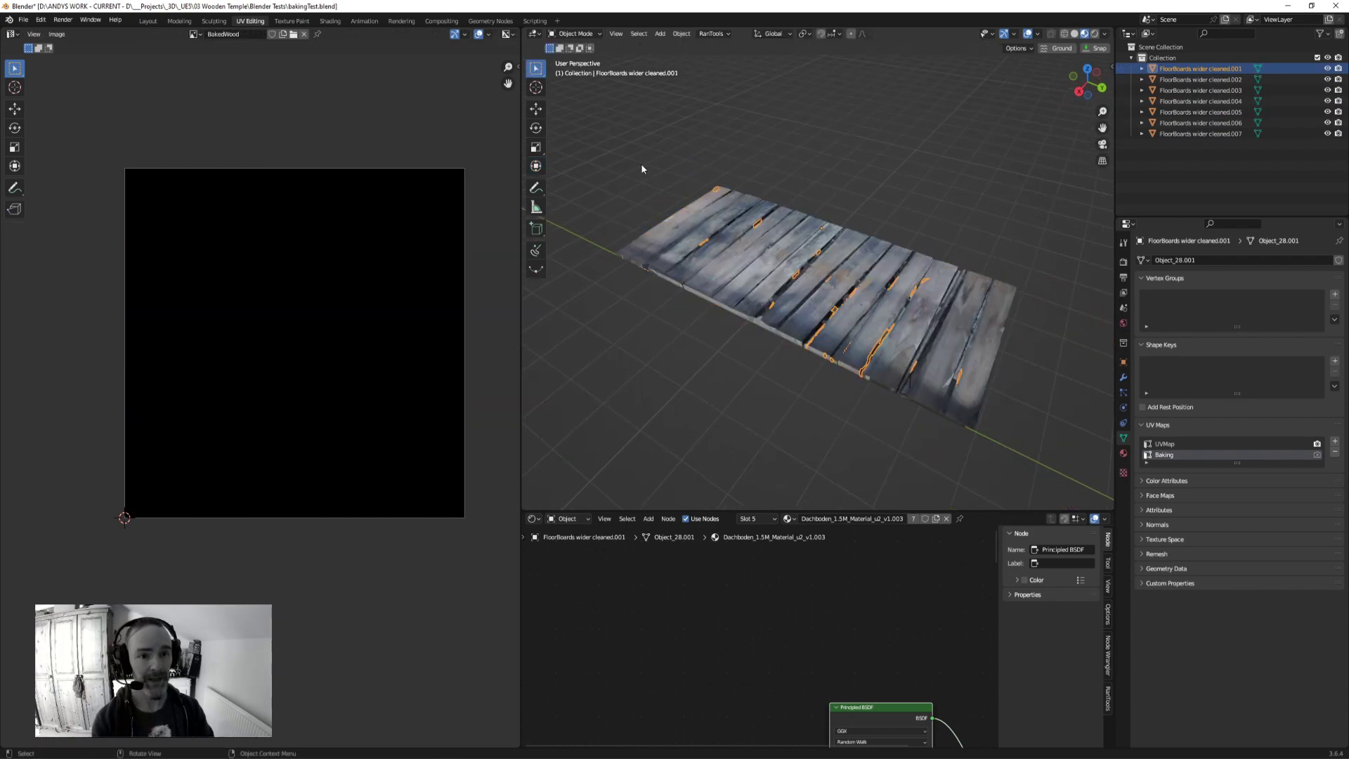
{"action": "left_click", "coordinate": [1179, 66]}
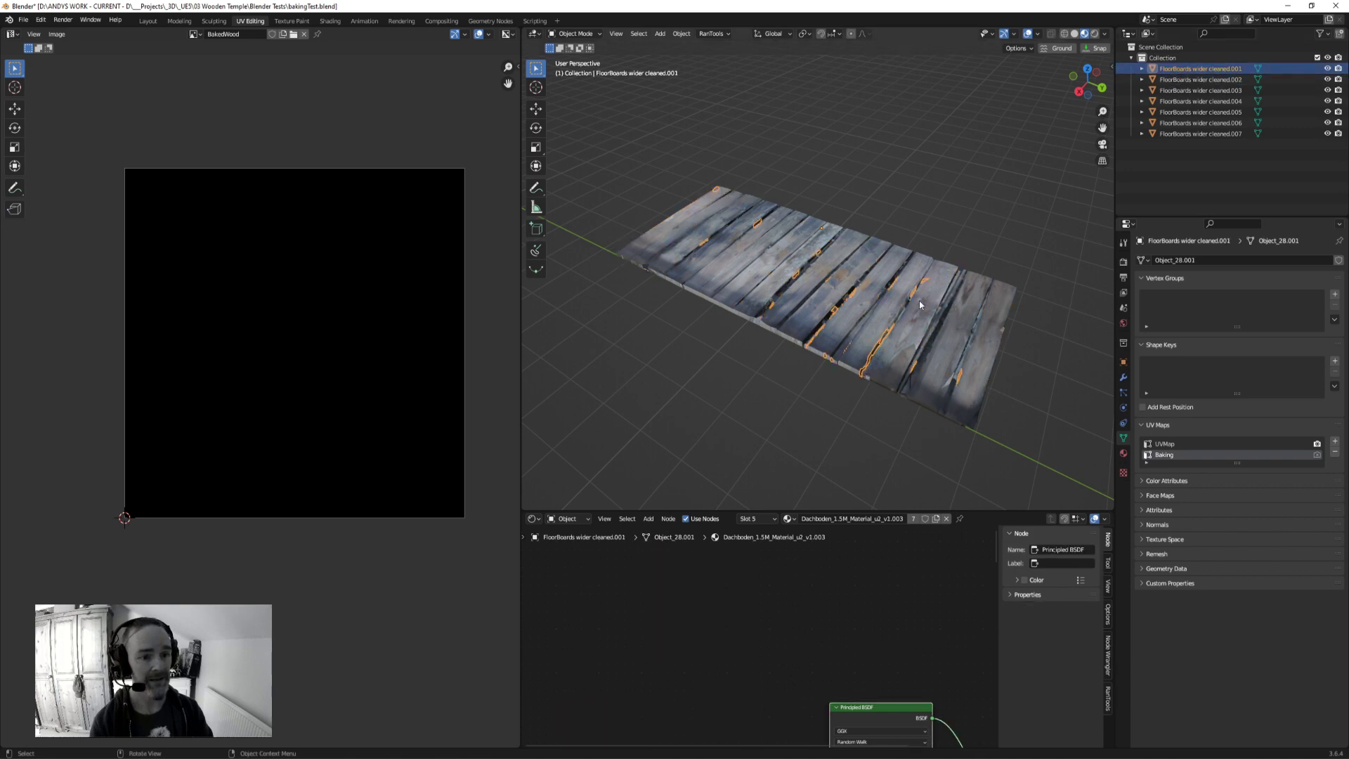
{"action": "scroll", "coordinate": [823, 631], "scroll_direction": "down", "scroll_amount": 4}
{"action": "scroll", "coordinate": [727, 638], "scroll_direction": "up", "scroll_amount": 2}
Step: Add an Image Texture node to plank .001's Dochboden material and assign it the BakedWood image
{"action": "key", "text": "shift+a"}
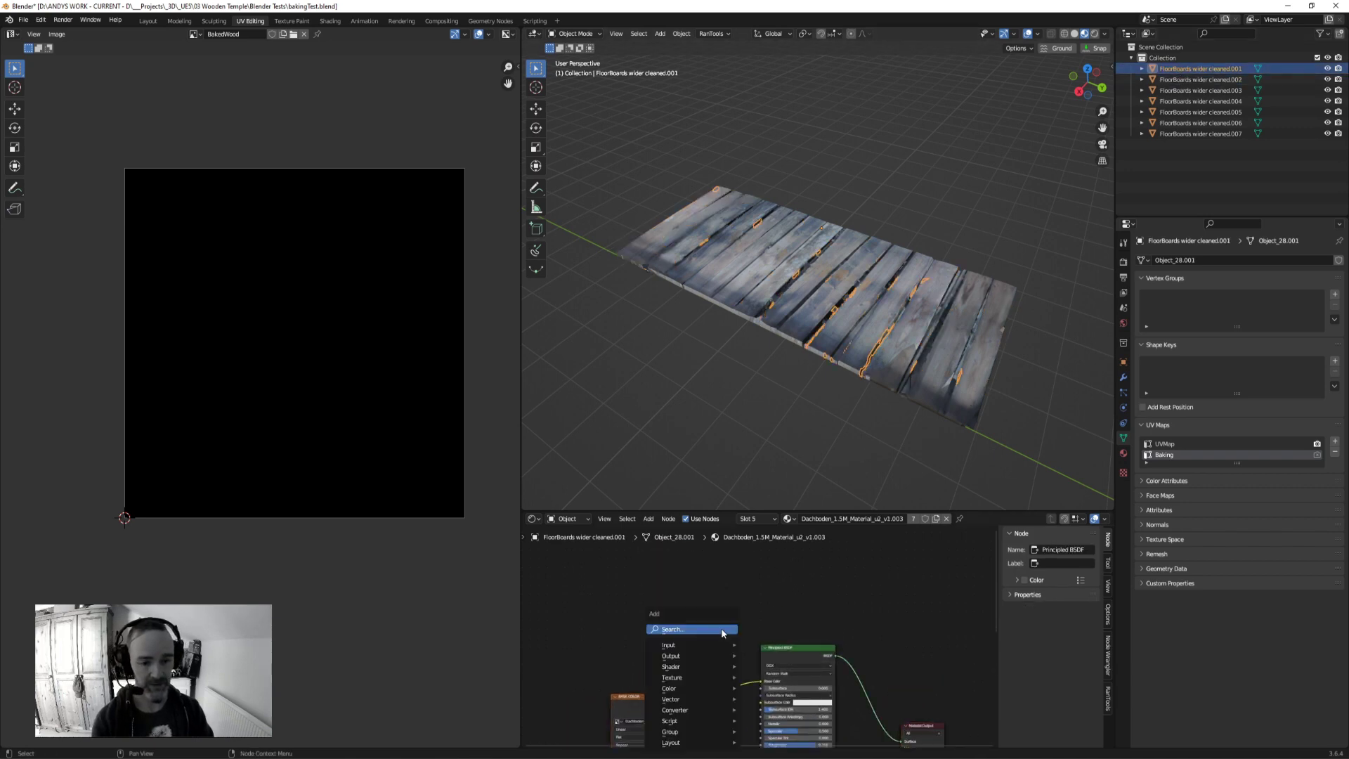
{"action": "left_click", "coordinate": [722, 631]}
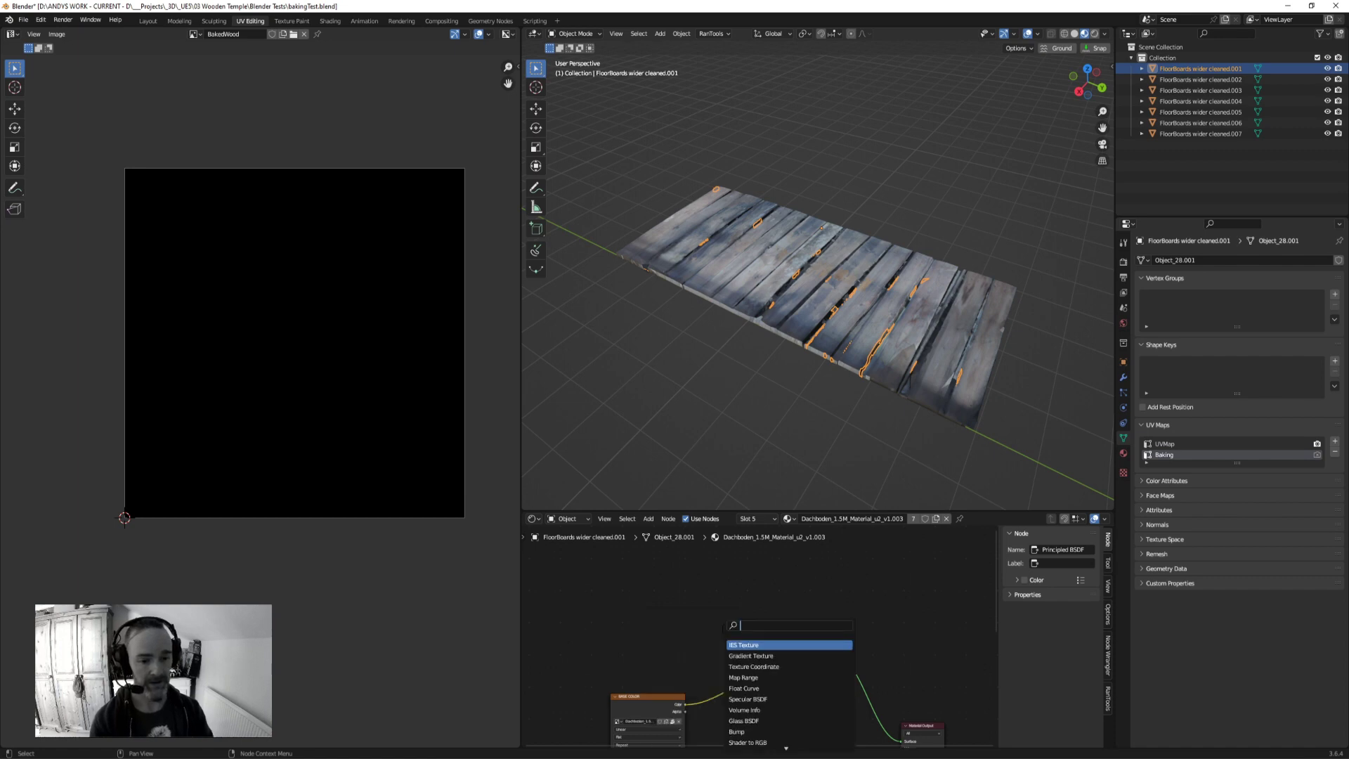
{"action": "type", "text": "image"}
{"action": "key", "text": "Return"}
{"action": "left_click", "coordinate": [664, 569]}
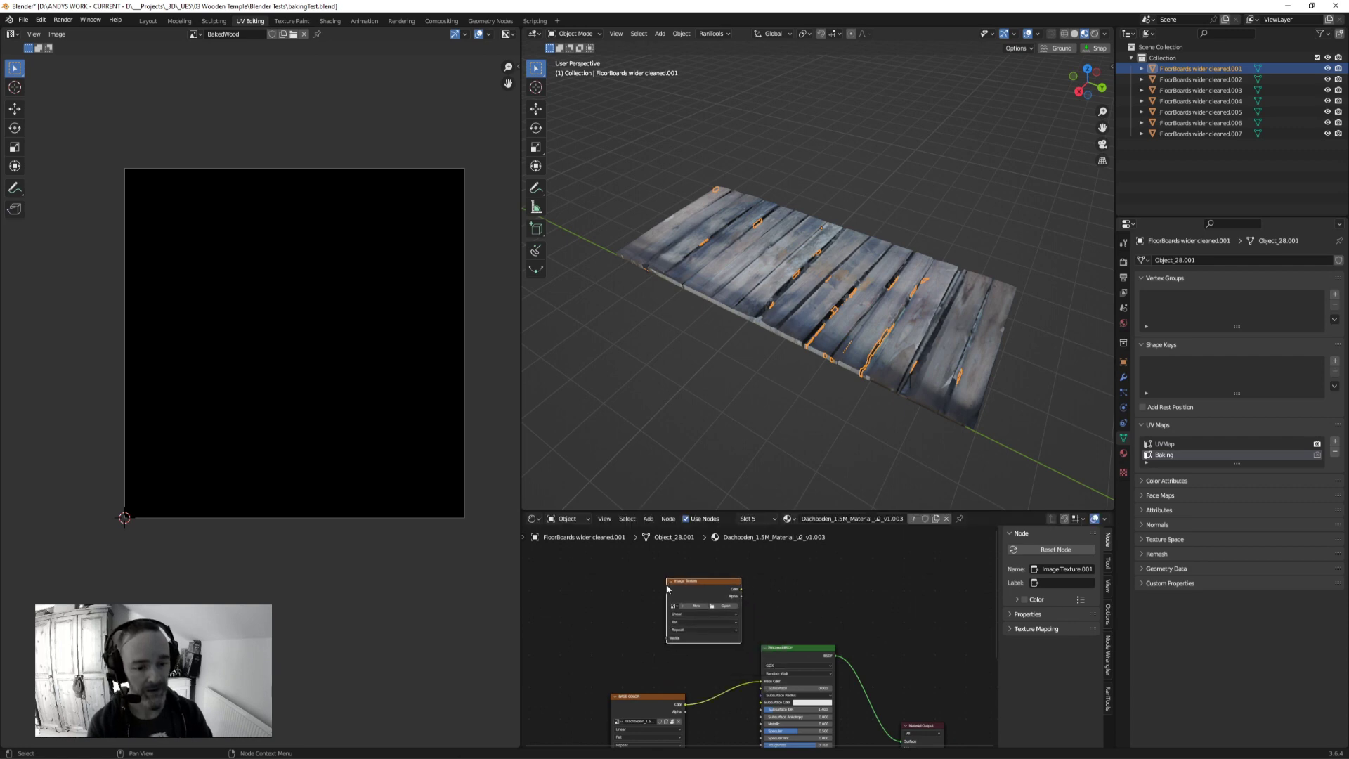
{"action": "scroll", "coordinate": [678, 627], "scroll_direction": "up", "scroll_amount": 3}
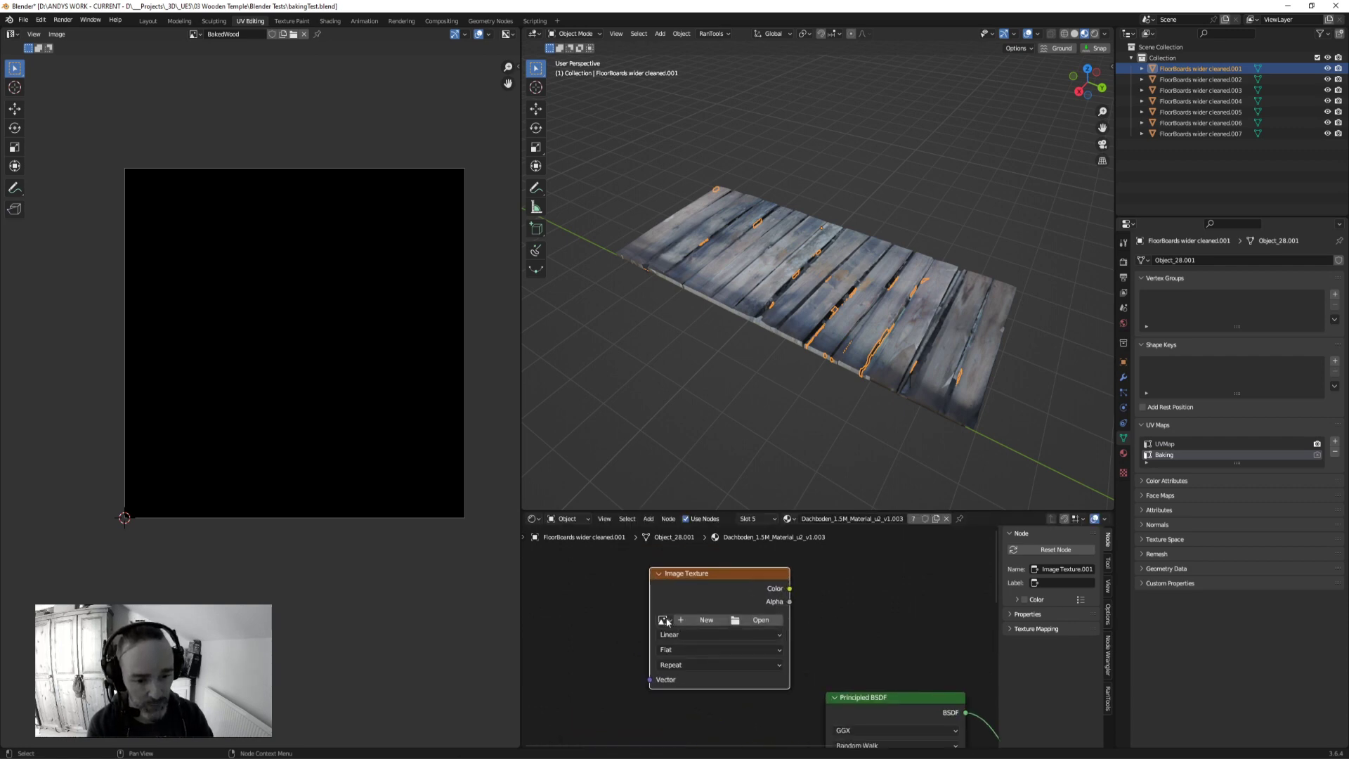
{"action": "left_click", "coordinate": [664, 619]}
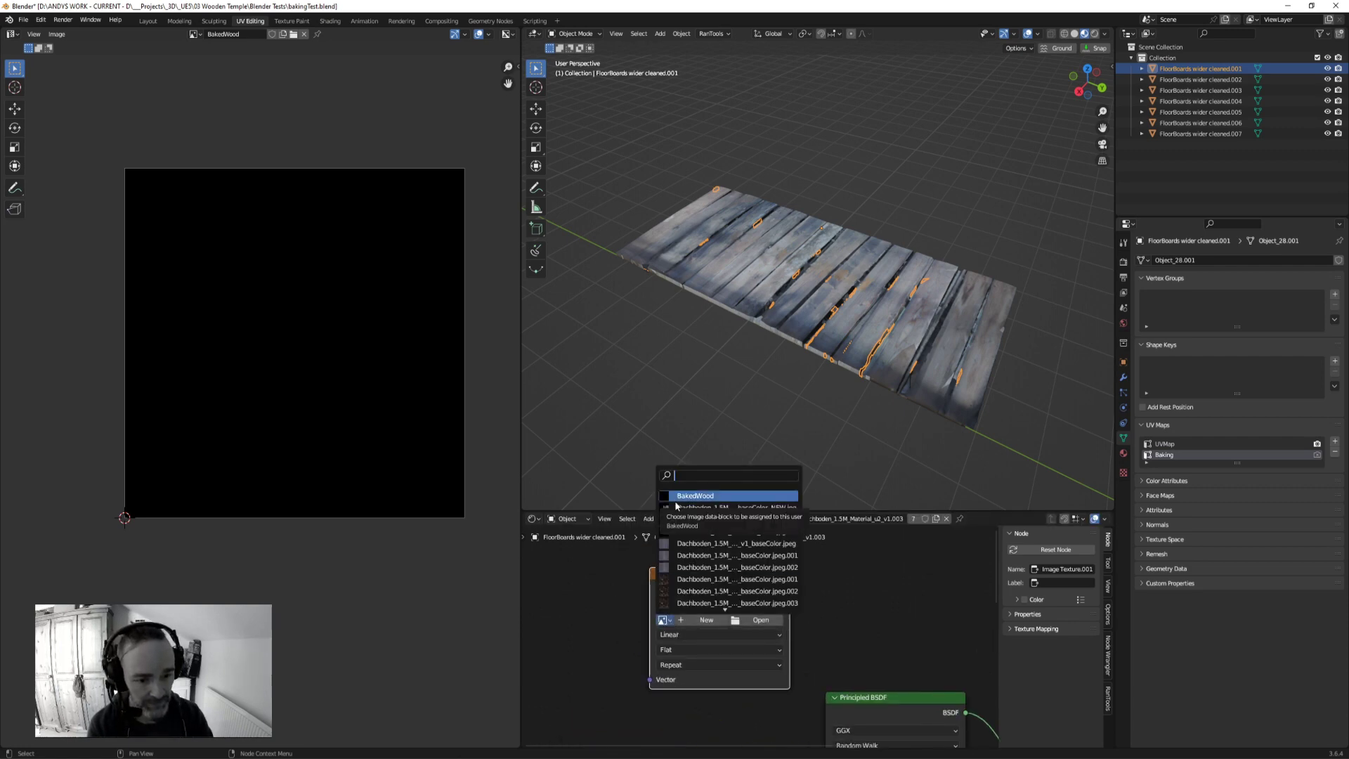
{"action": "left_click", "coordinate": [675, 497]}
{"action": "scroll", "coordinate": [811, 597], "scroll_direction": "down", "scroll_amount": 4}
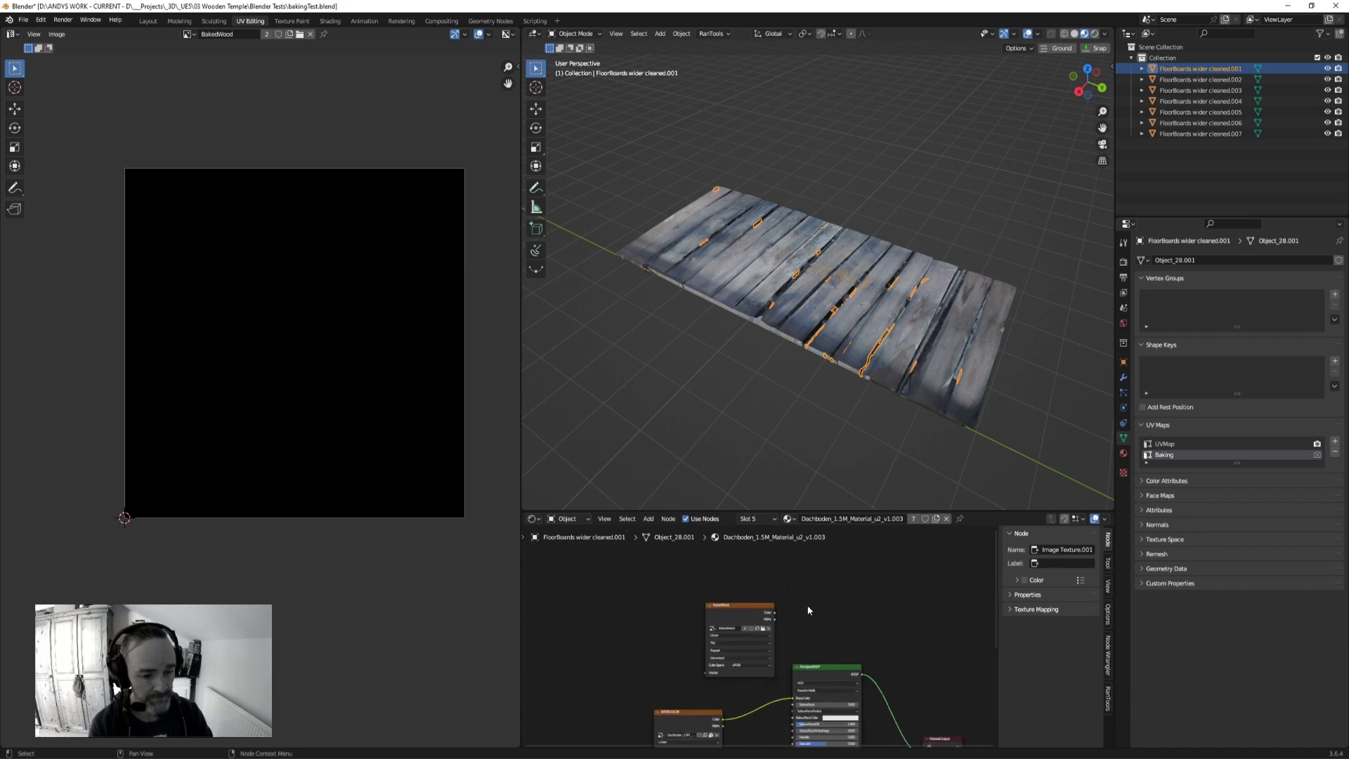
Step: Clear the old Image Texture and Mix nodes from plank .003's material
{"action": "middle_click_drag", "start_coordinate": [722, 611], "coordinate": [691, 585]}
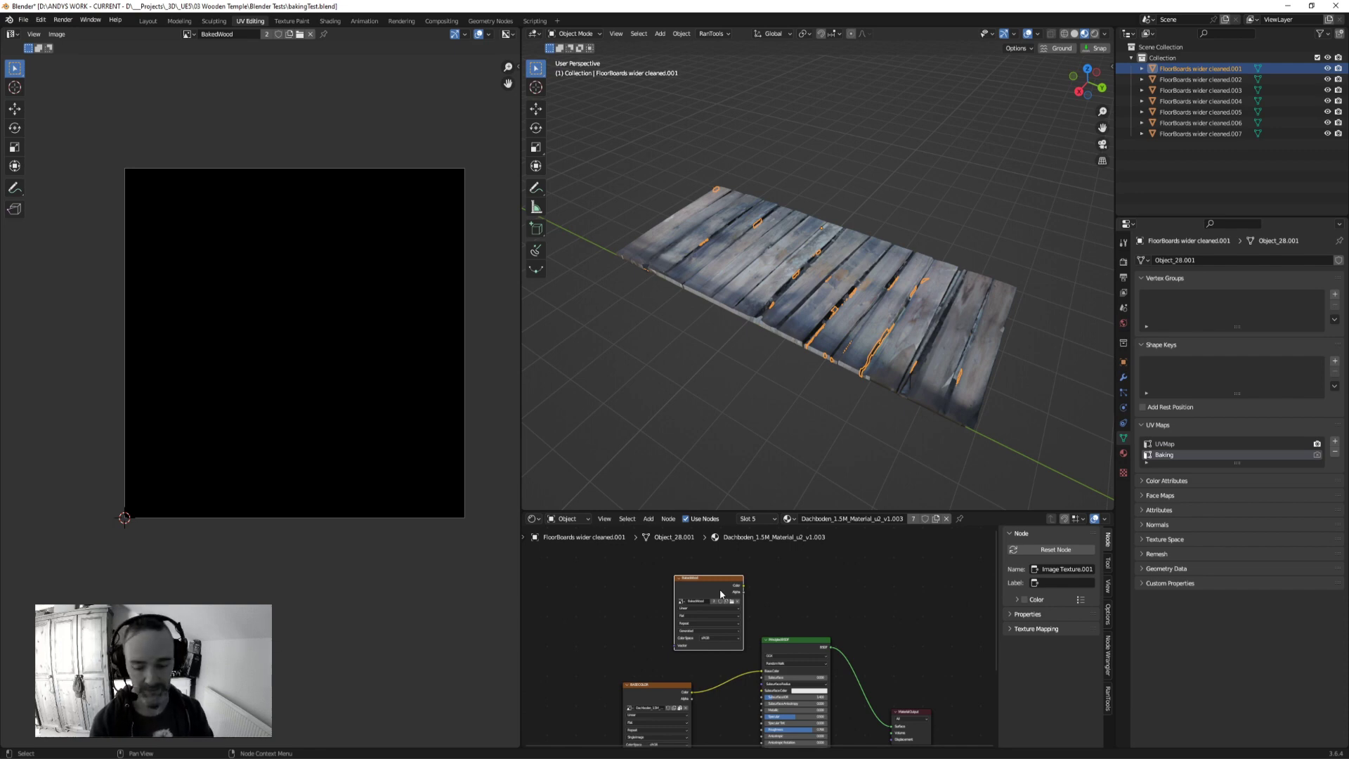
{"action": "left_click", "coordinate": [1198, 79]}
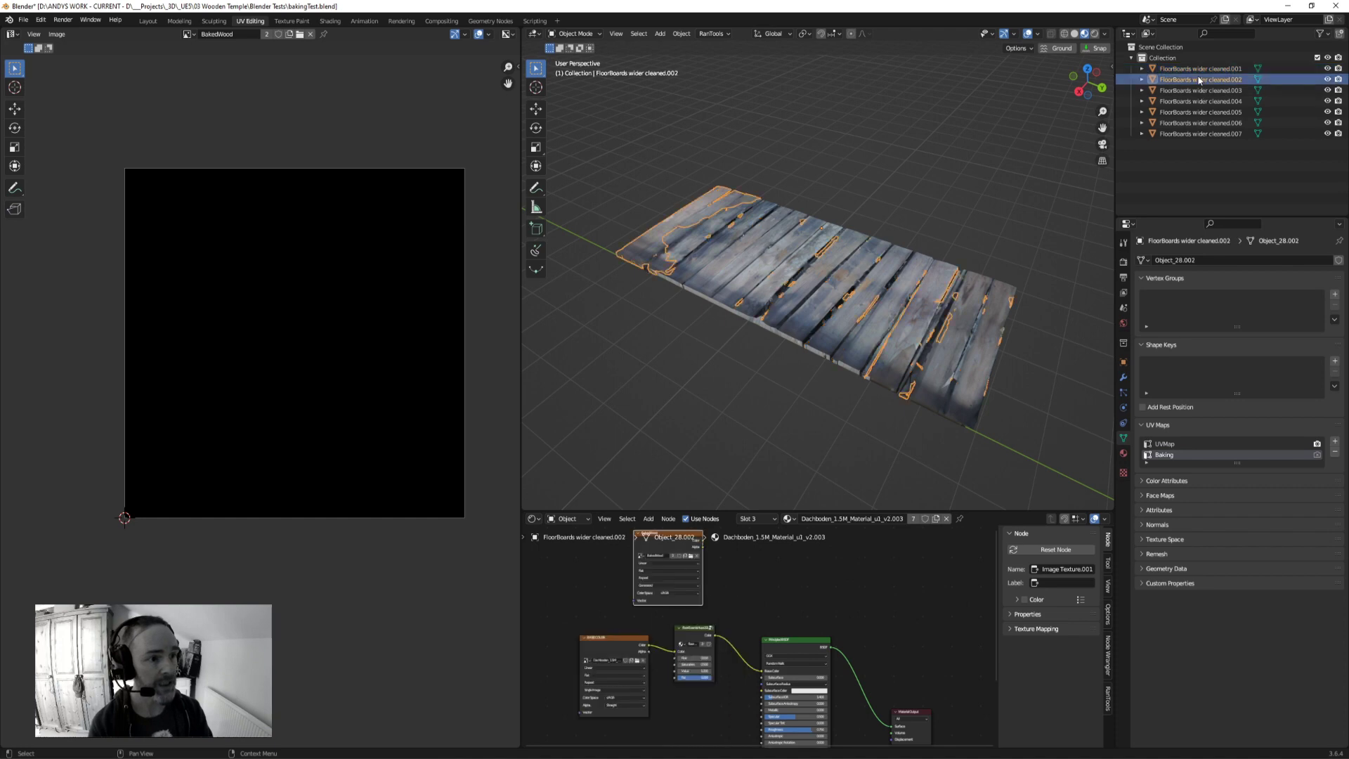
{"action": "scroll", "coordinate": [736, 596], "scroll_direction": "up", "scroll_amount": 3}
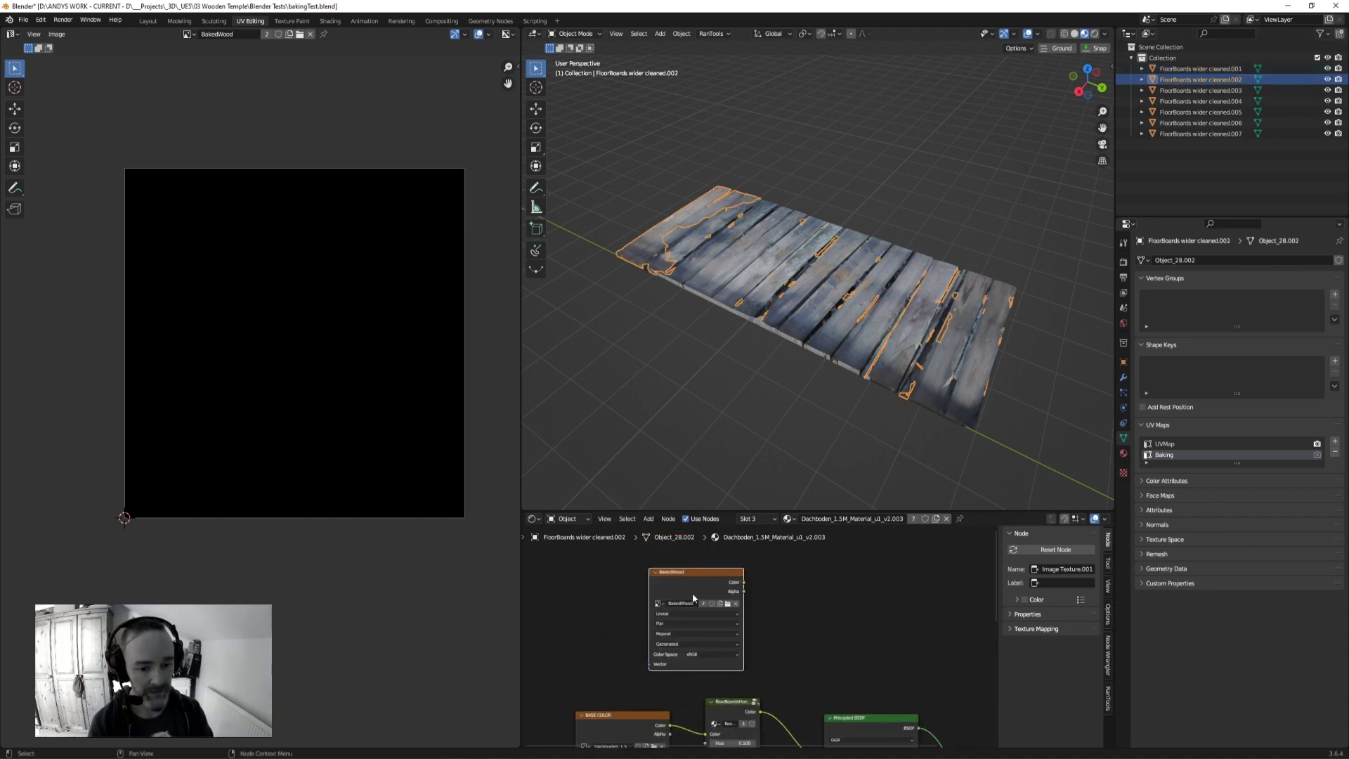
{"action": "left_click", "coordinate": [1201, 91]}
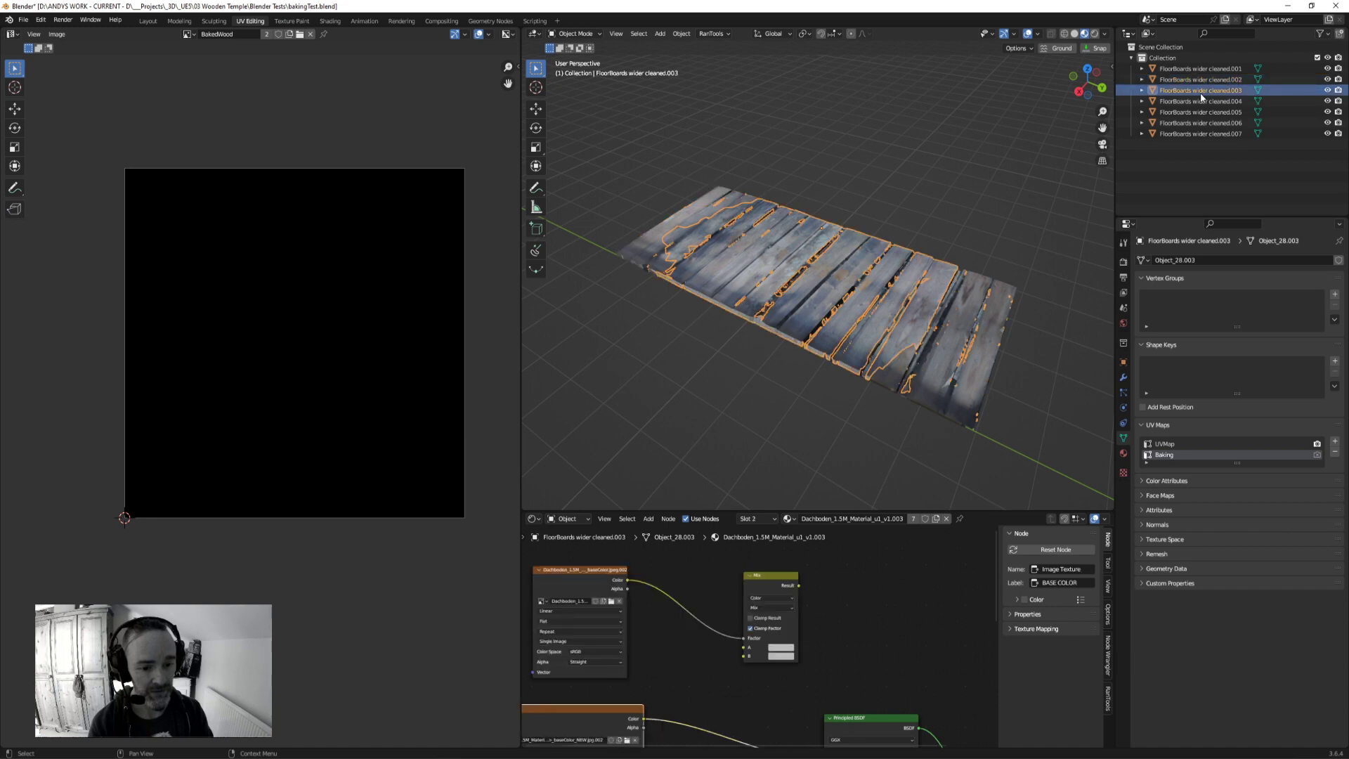
{"action": "key", "text": "Home"}
{"action": "left_click_drag", "start_coordinate": [579, 583], "coordinate": [782, 608]}
{"action": "key", "text": "x"}
{"action": "key", "text": "ctrl+z"}
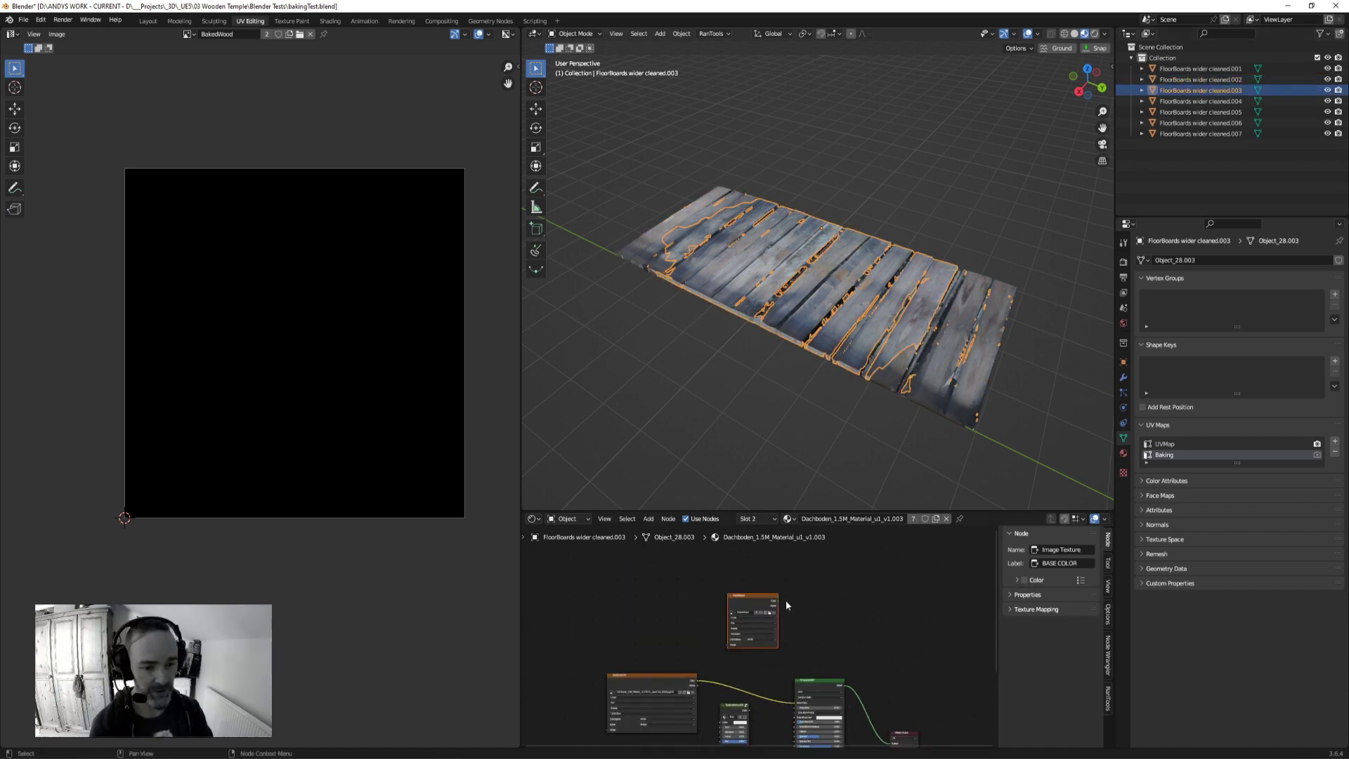
Step: Paste the BakedWood image node into planks .004, .005 and .006, deleting .005's woodPlanksCombined node
{"action": "left_click", "coordinate": [1200, 101]}
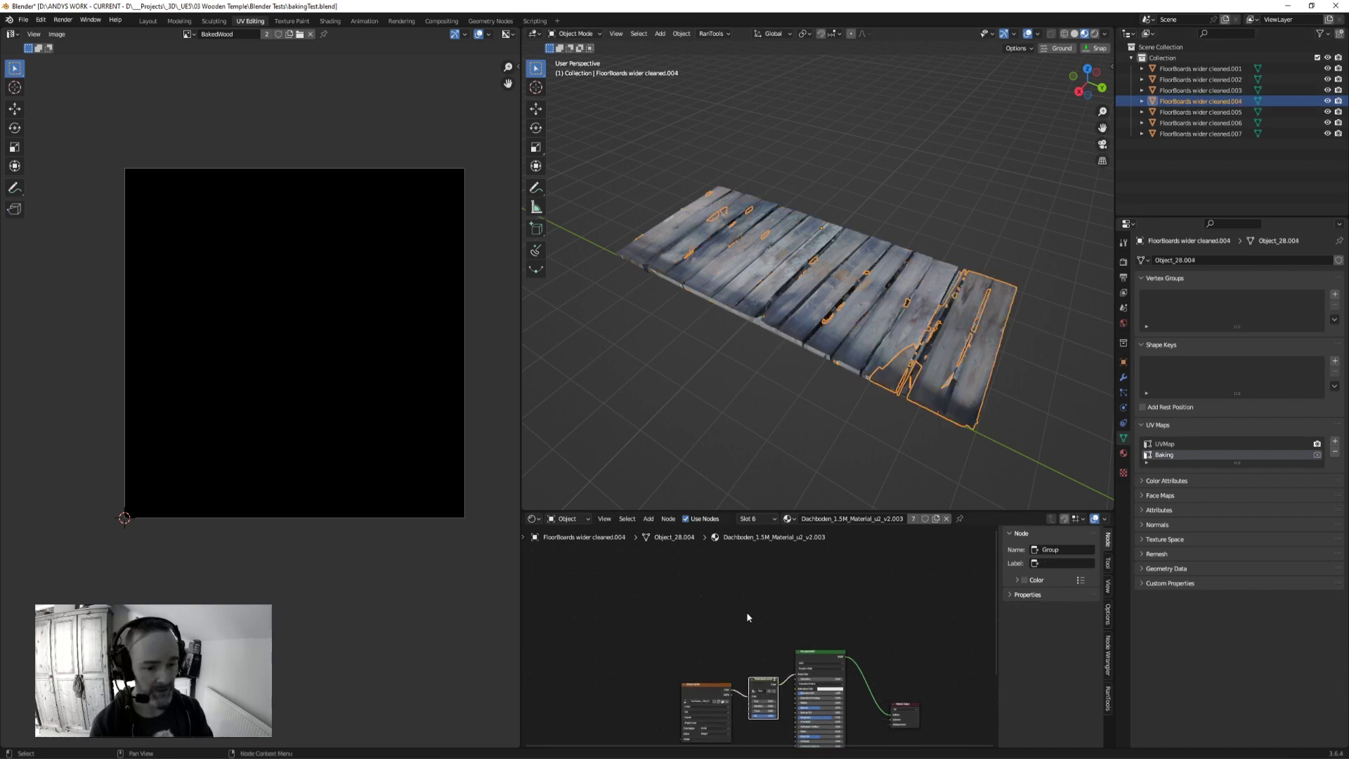
{"action": "key", "text": "ctrl+v"}
{"action": "left_click", "coordinate": [1205, 112]}
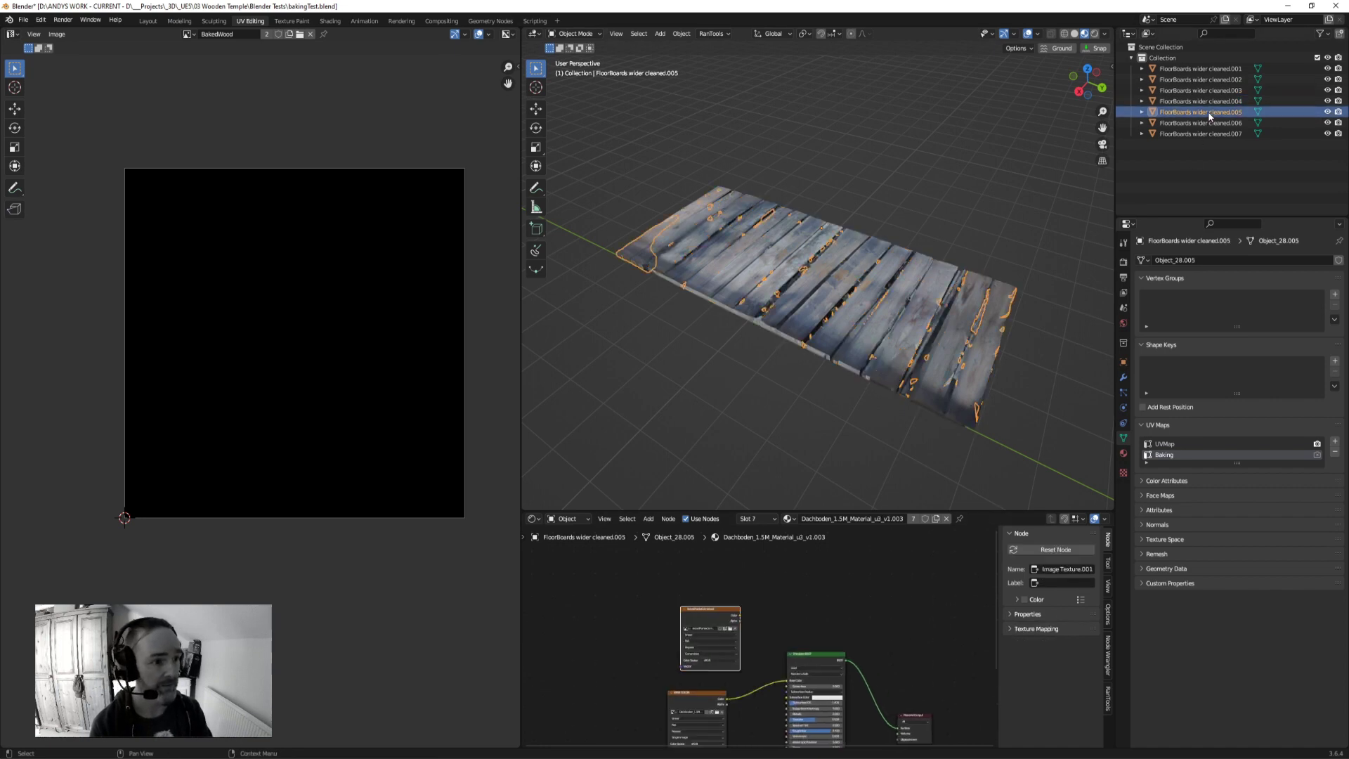
{"action": "scroll", "coordinate": [712, 621], "scroll_direction": "up", "scroll_amount": 2}
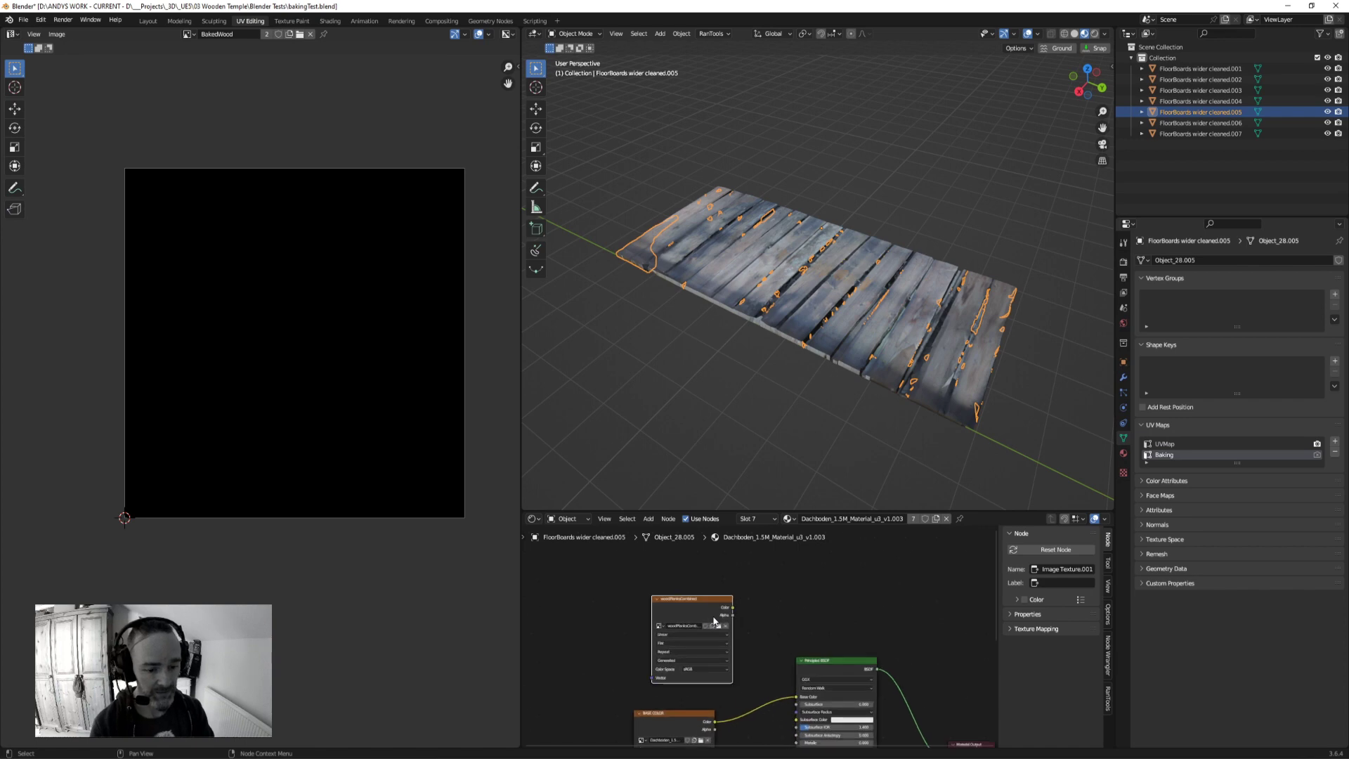
{"action": "key", "text": "Delete"}
{"action": "key", "text": "ctrl+v"}
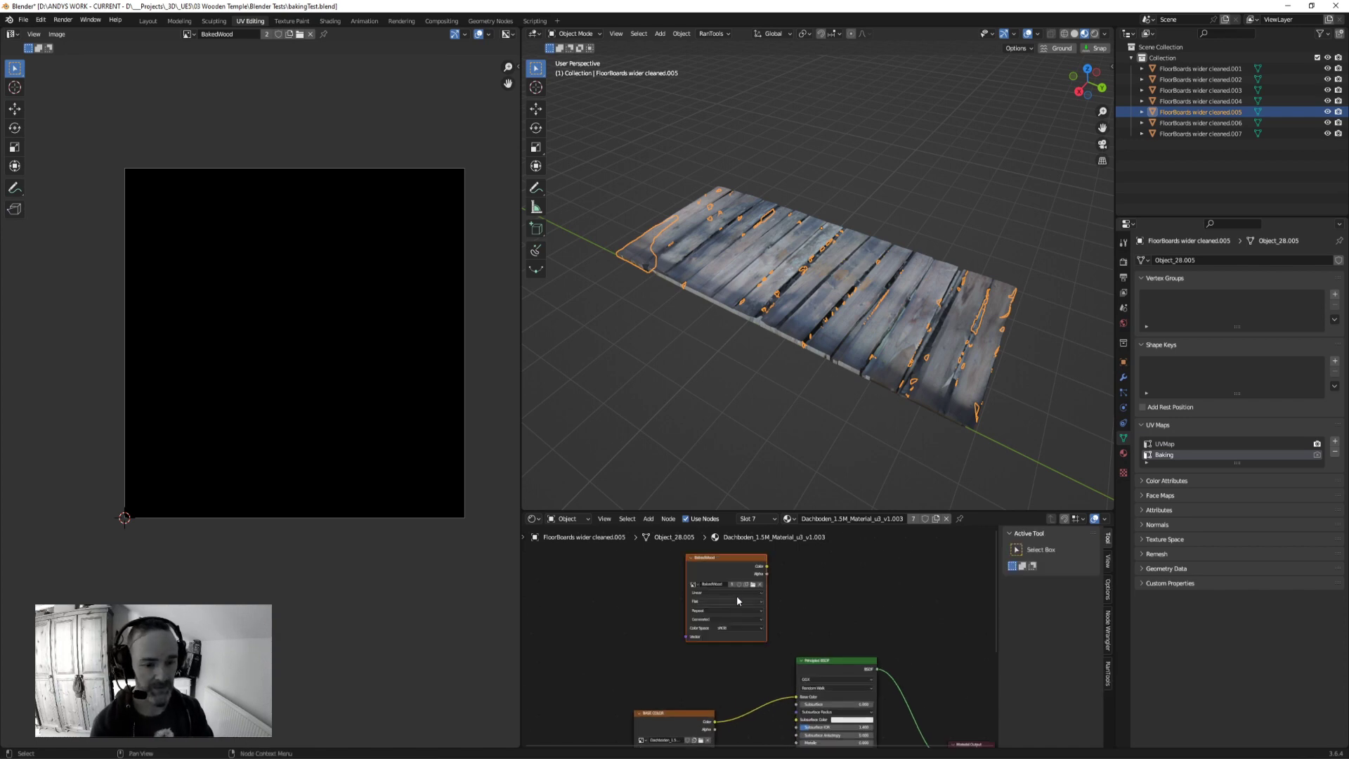
{"action": "left_click", "coordinate": [1187, 123]}
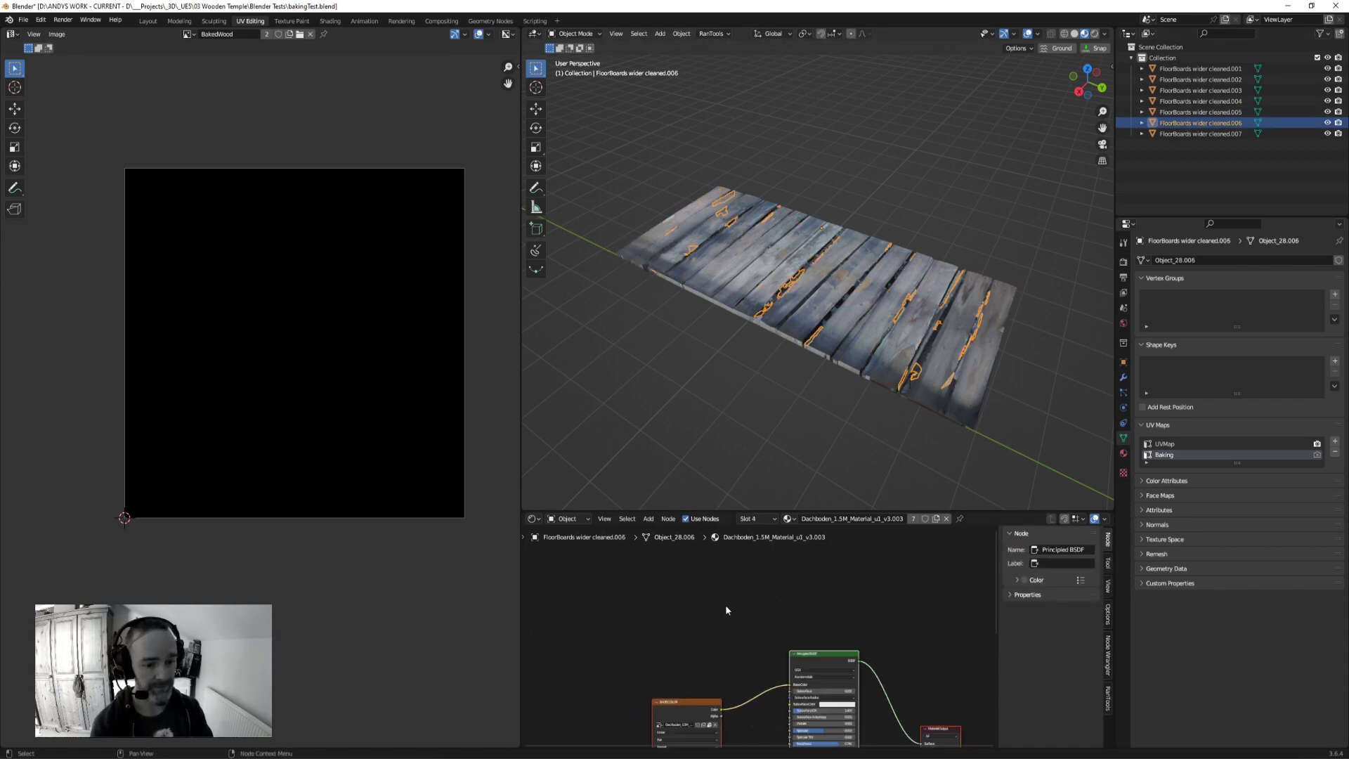
{"action": "key", "text": "ctrl+v"}
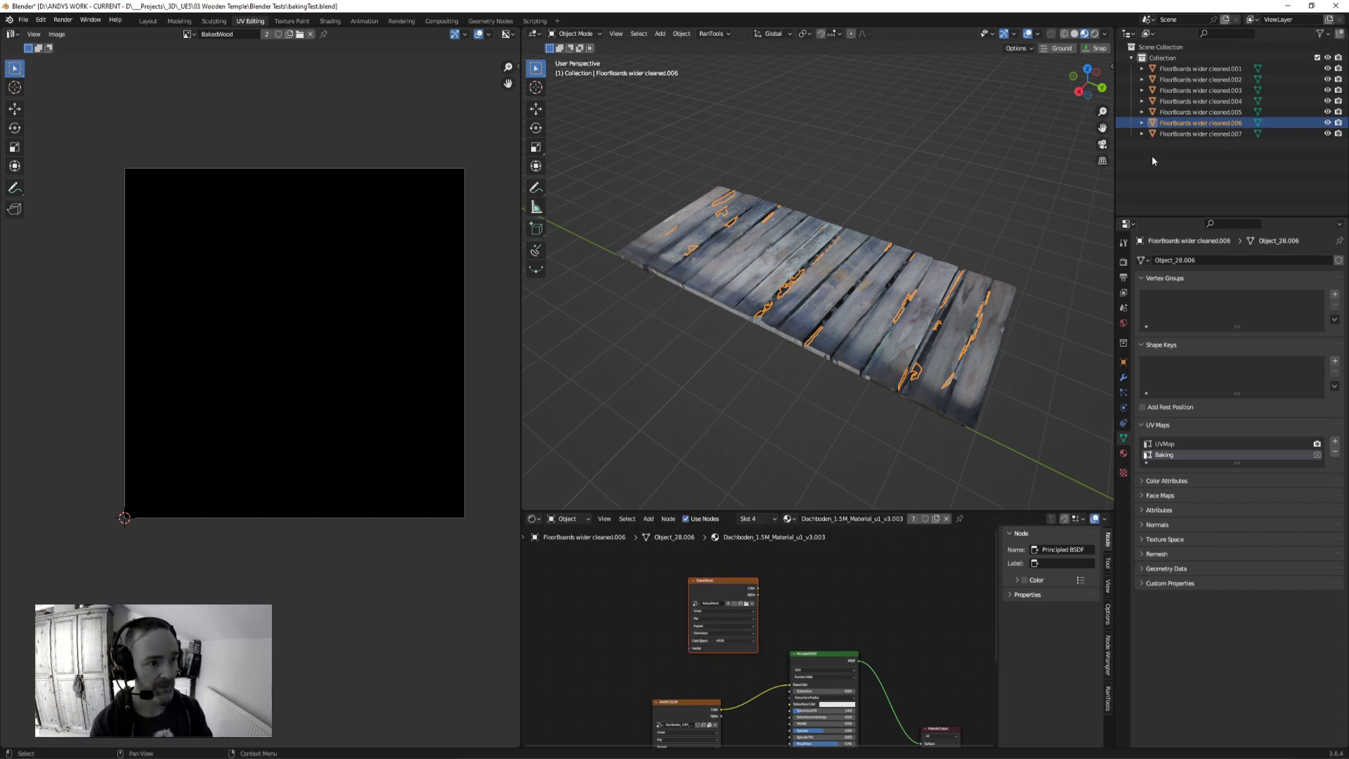
Step: Check plank .007, then review the materials of planks .006 back to .003
{"action": "left_click", "coordinate": [1194, 133]}
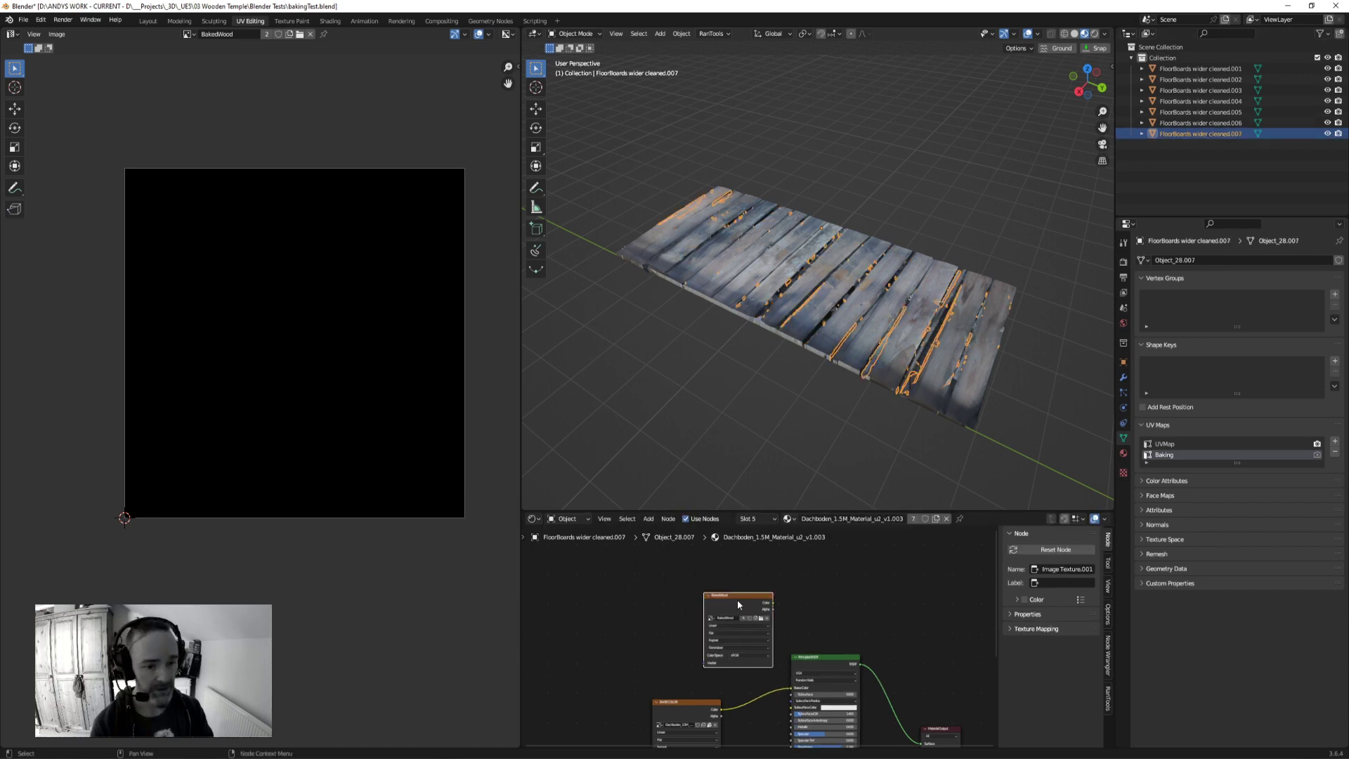
{"action": "scroll", "coordinate": [797, 590], "scroll_direction": "up", "scroll_amount": 1}
{"action": "scroll", "coordinate": [790, 606], "scroll_direction": "up", "scroll_amount": 1}
{"action": "left_click", "coordinate": [1182, 124]}
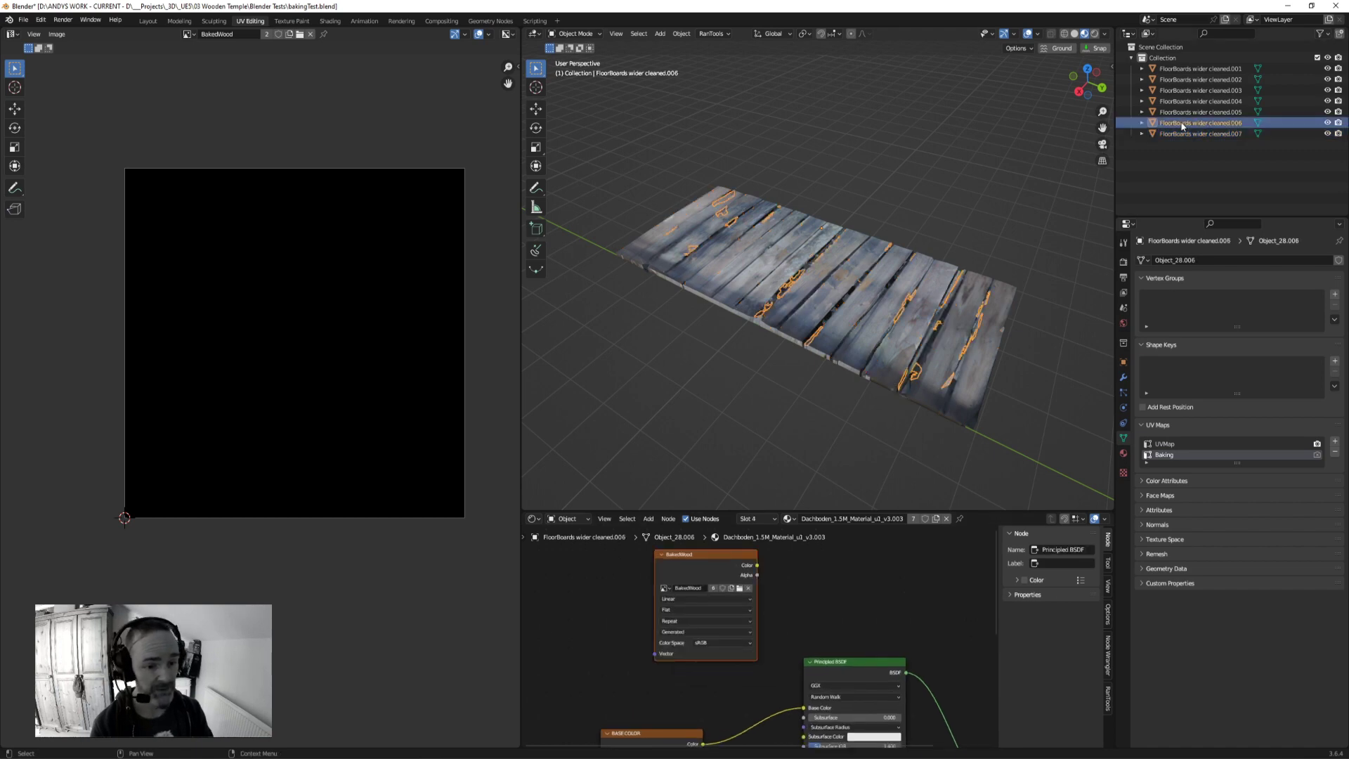
{"action": "left_click", "coordinate": [1185, 112]}
{"action": "left_click", "coordinate": [1188, 101]}
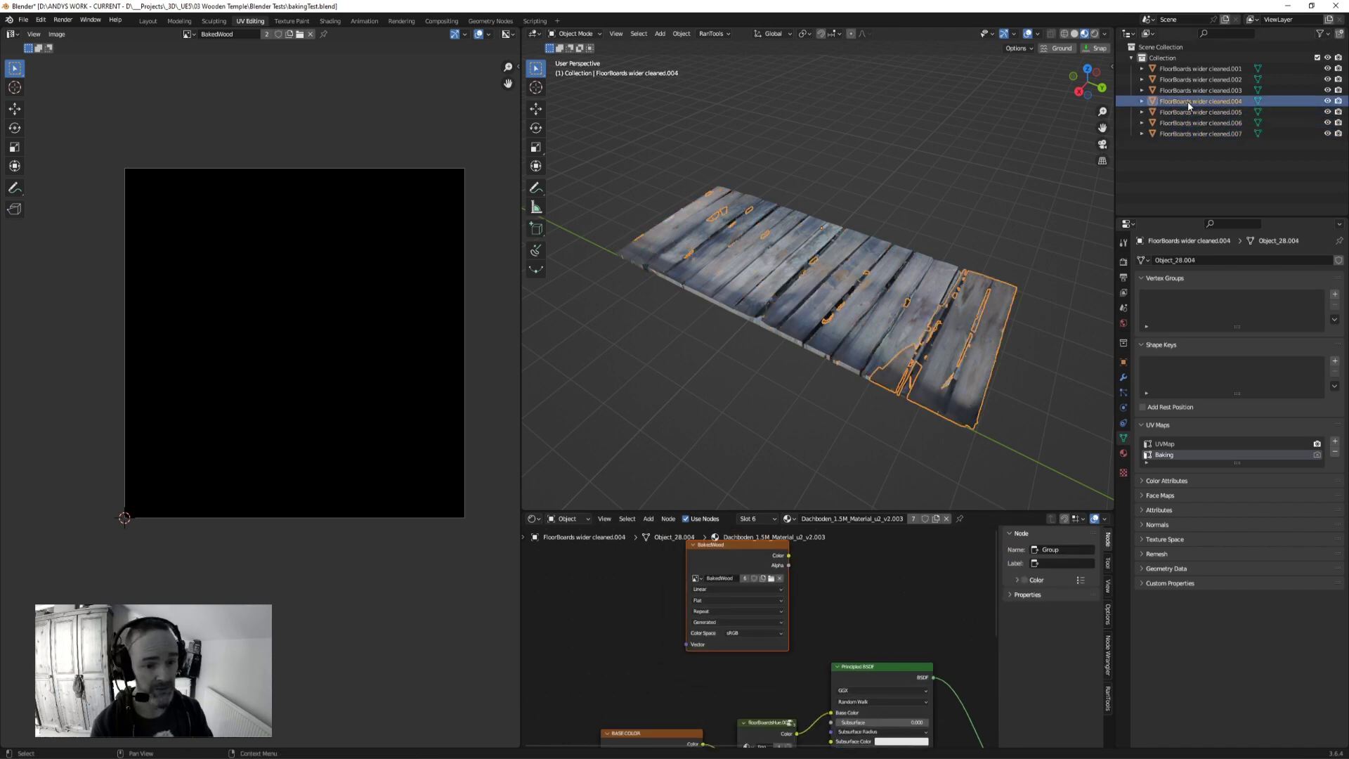
{"action": "left_click", "coordinate": [1187, 90]}
{"action": "scroll", "coordinate": [760, 676], "scroll_direction": "down", "scroll_amount": 3}
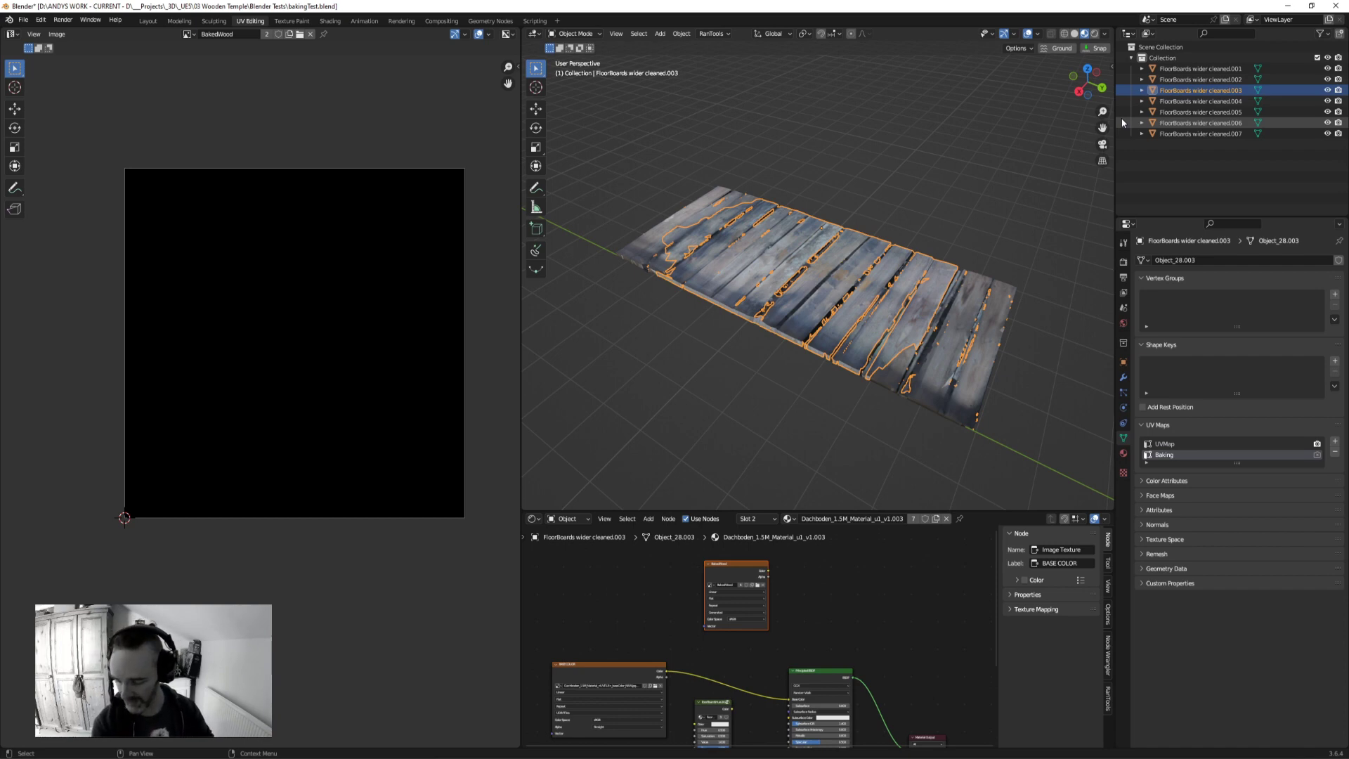
Step: Make BakedWood the active node in plank .002's material, comparing with the BASE COLOR image
{"action": "left_click", "coordinate": [1223, 67]}
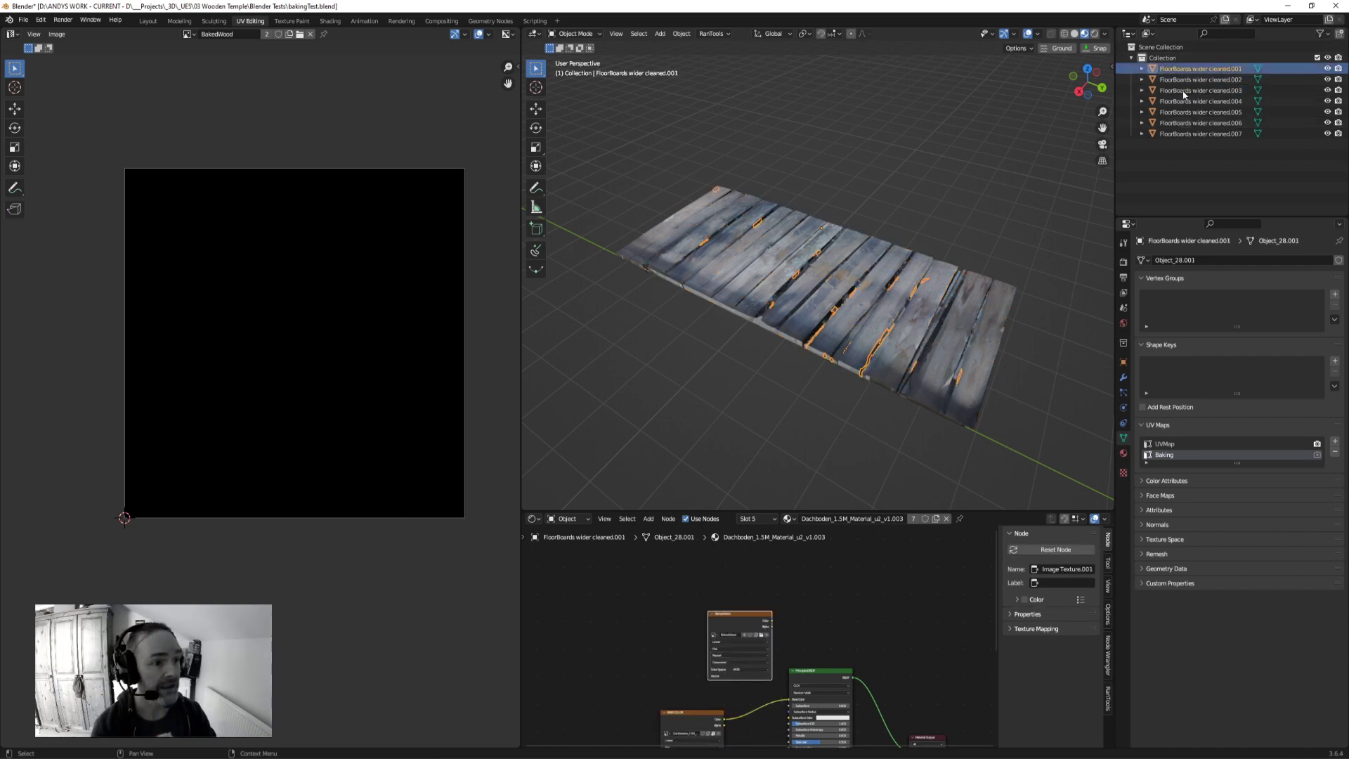
{"action": "left_click", "coordinate": [1191, 79]}
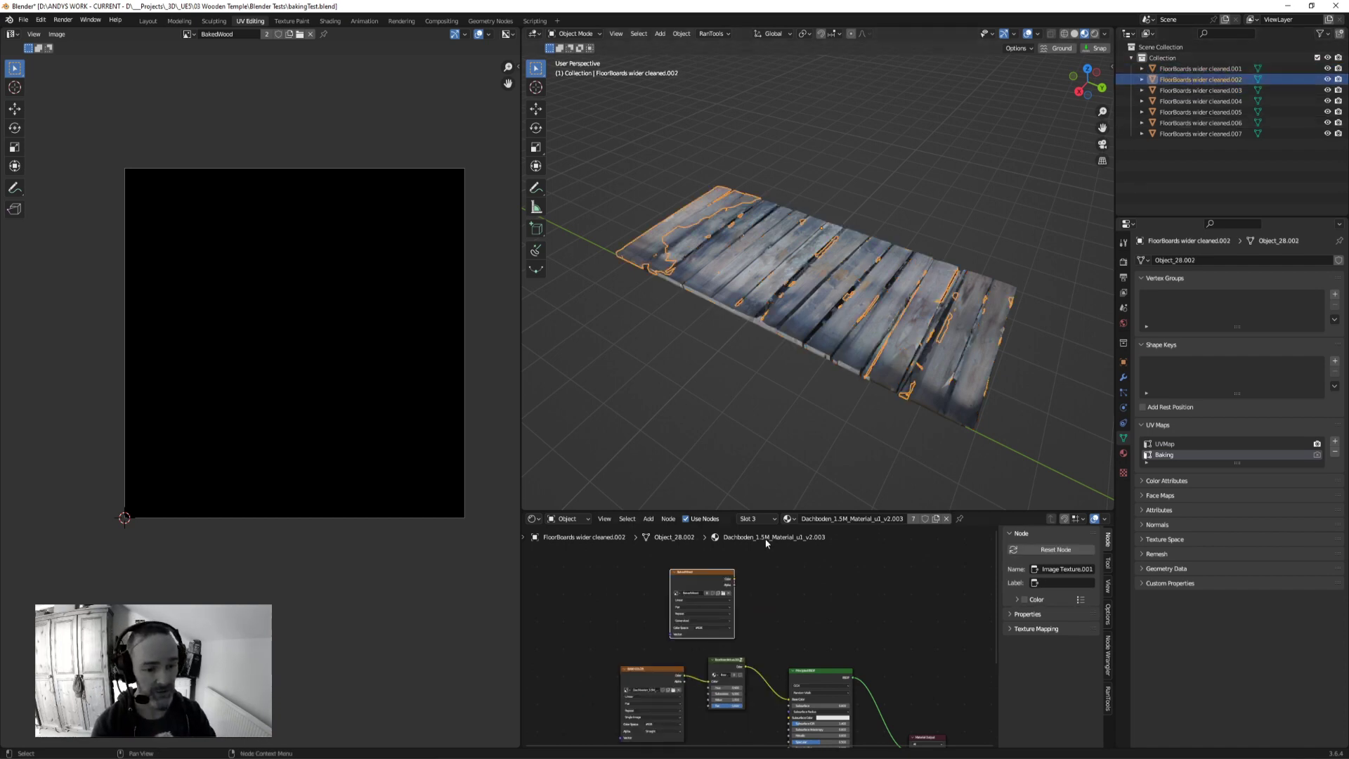
{"action": "left_click", "coordinate": [641, 678]}
{"action": "left_click", "coordinate": [692, 591]}
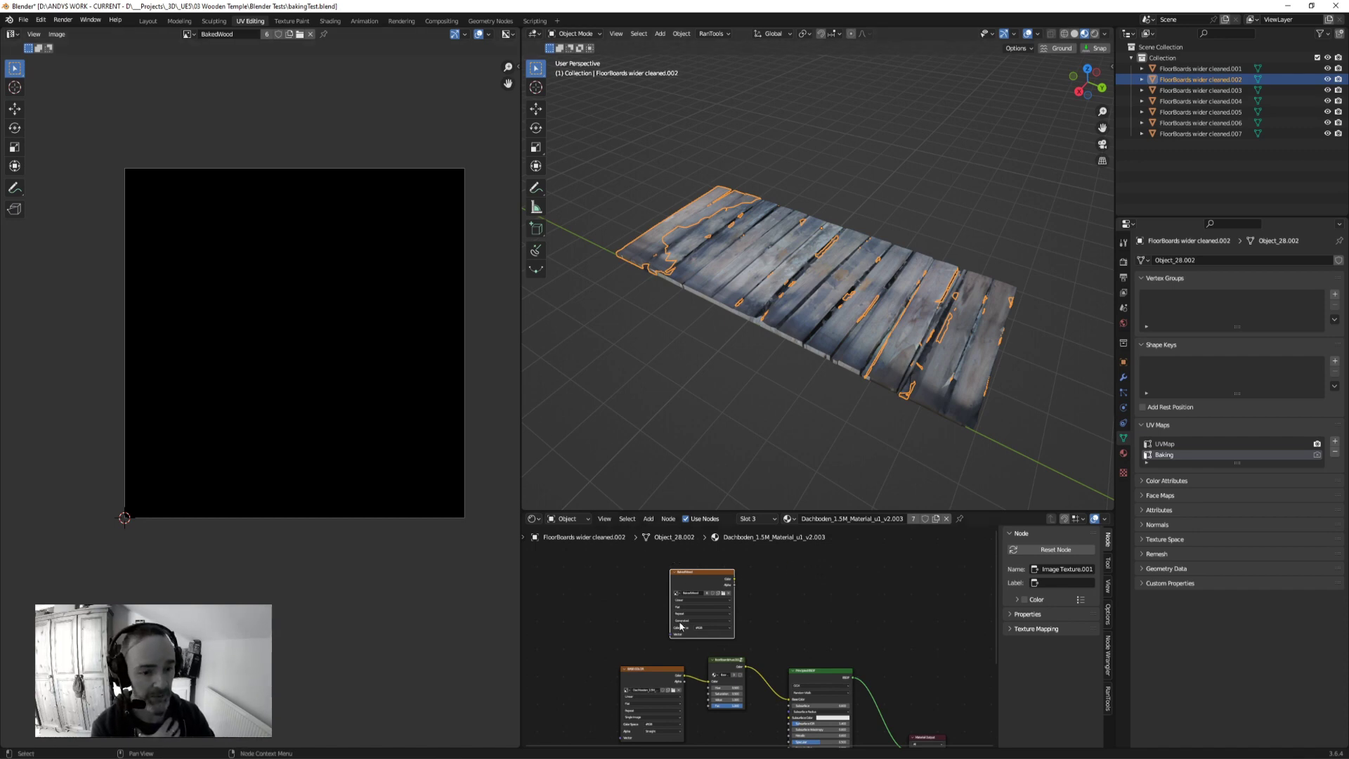
{"action": "left_click", "coordinate": [640, 676]}
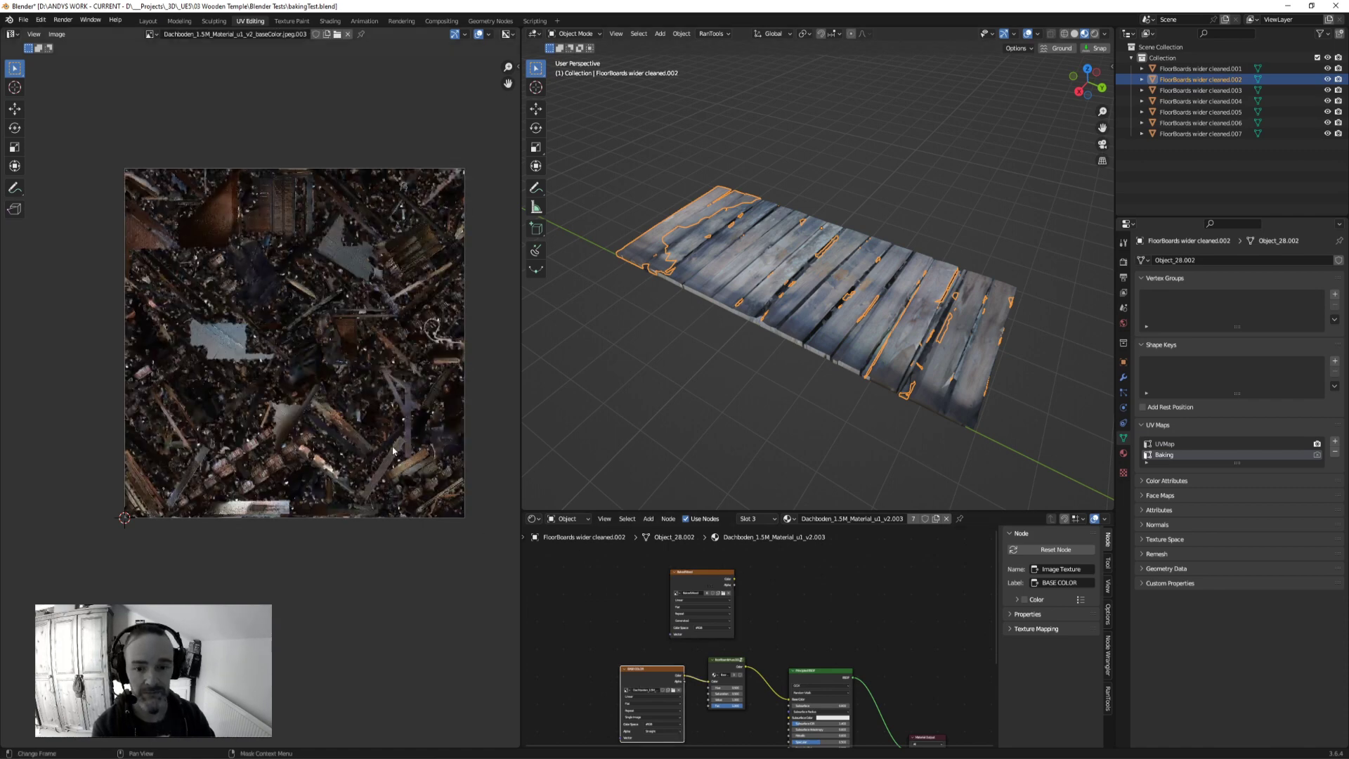
{"action": "left_click", "coordinate": [706, 577]}
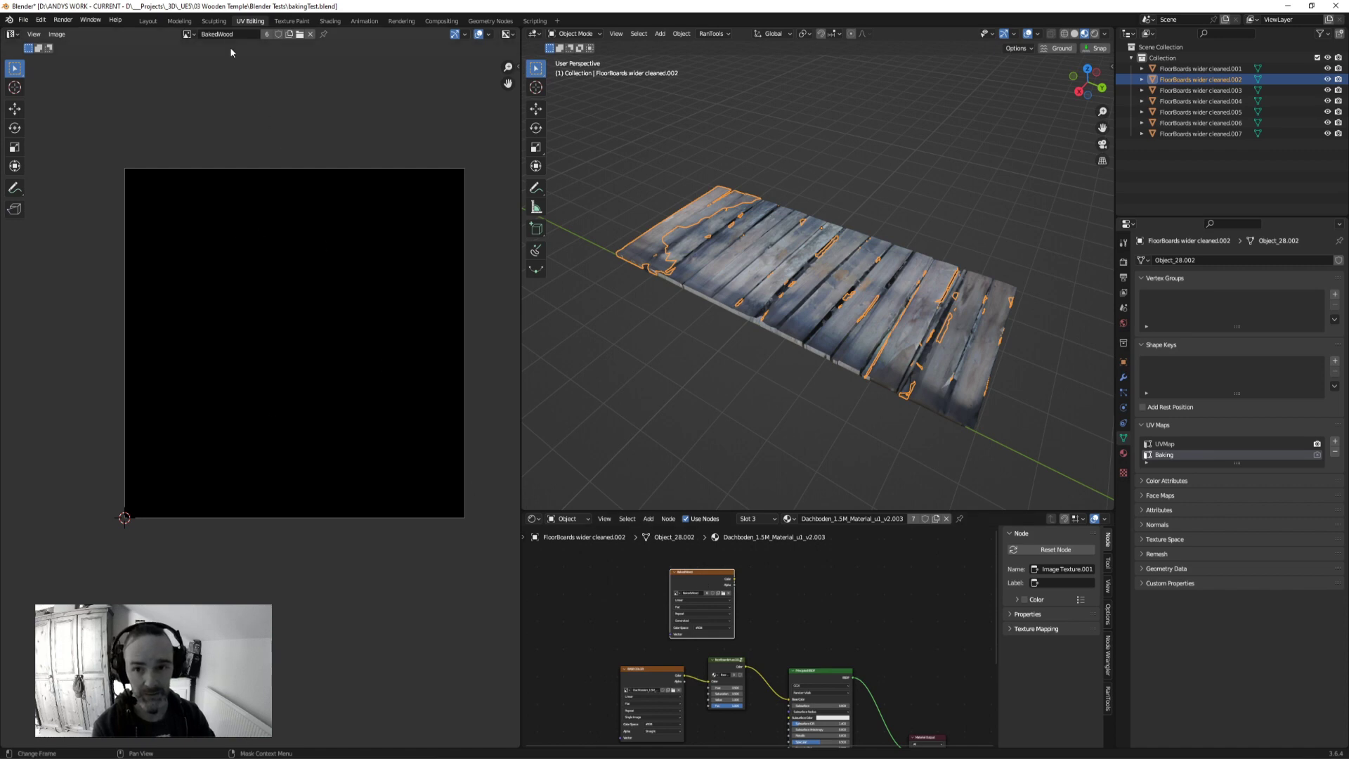
Step: Make BakedWood active in plank .003 and go through planks .004 to .007
{"action": "left_click", "coordinate": [1200, 90]}
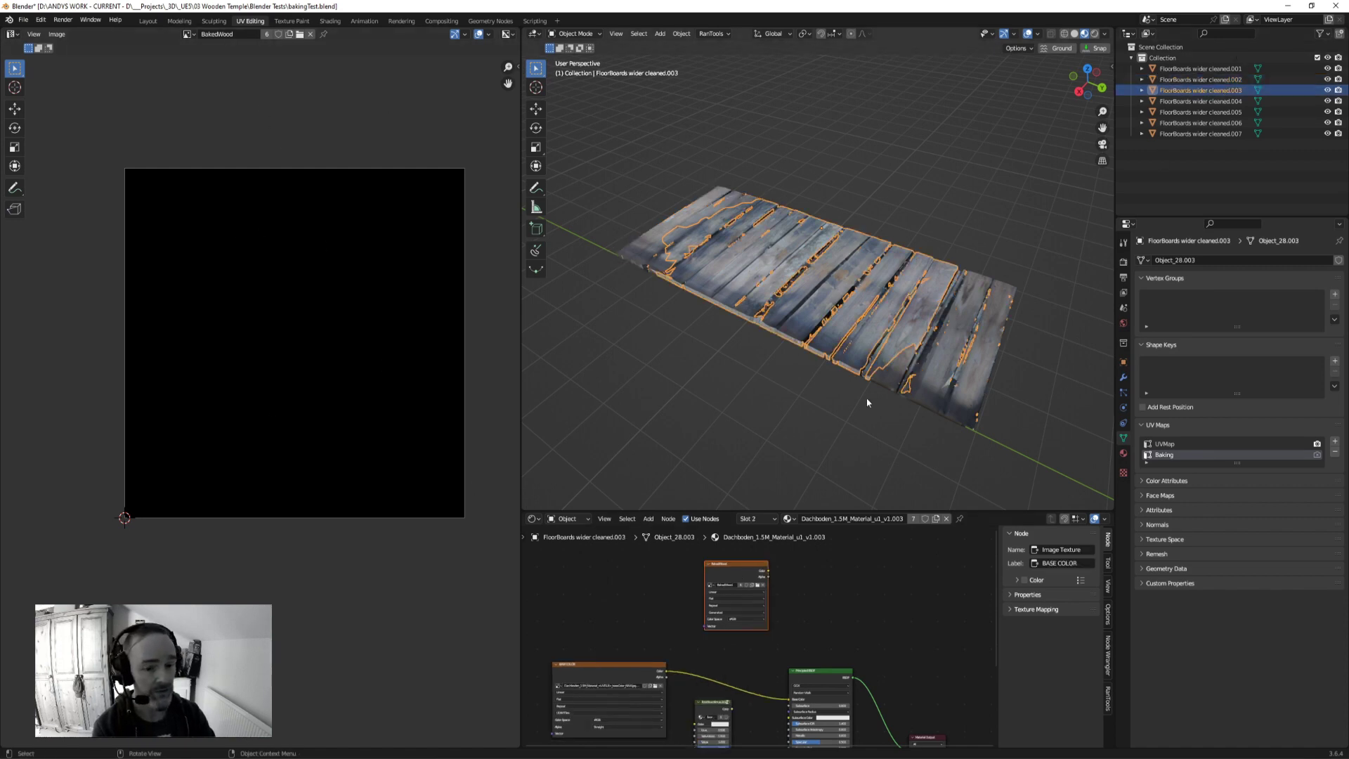
{"action": "left_click", "coordinate": [741, 583]}
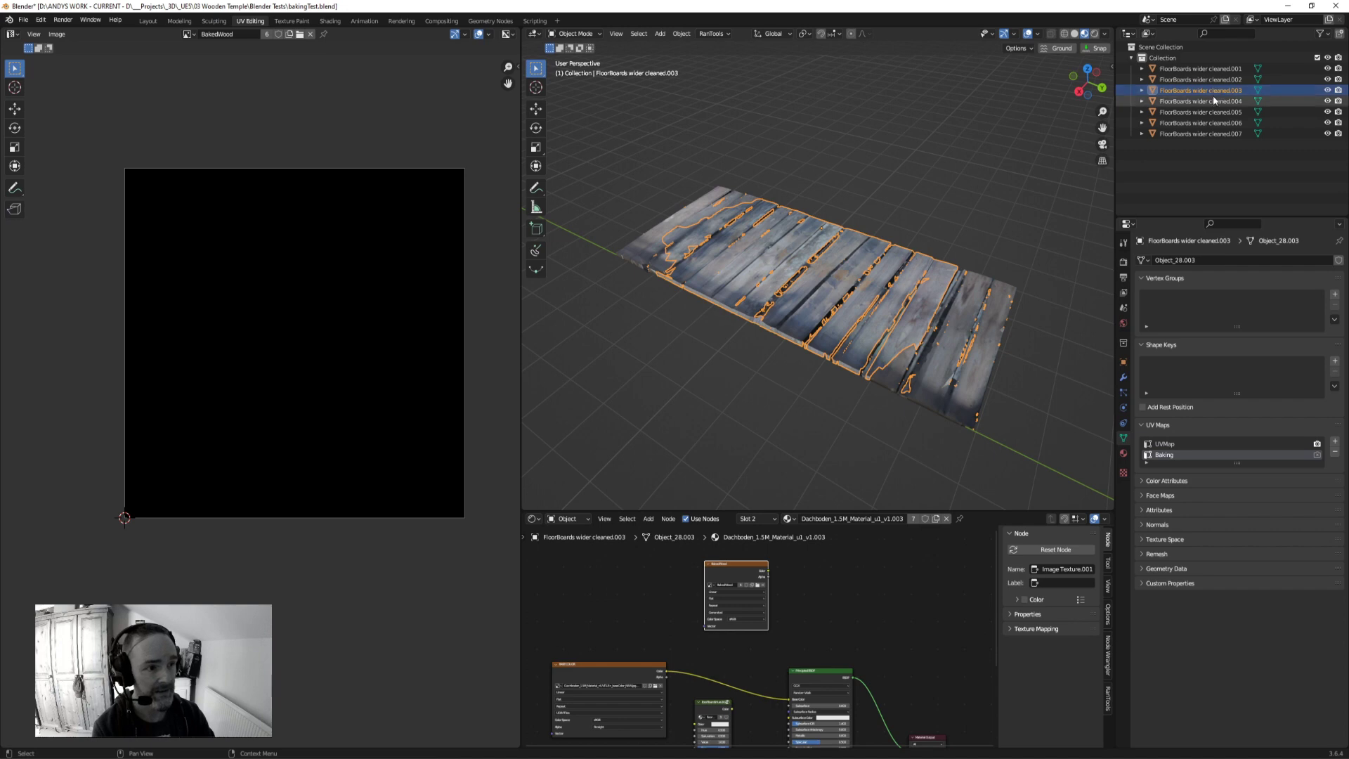
{"action": "left_click", "coordinate": [1201, 100]}
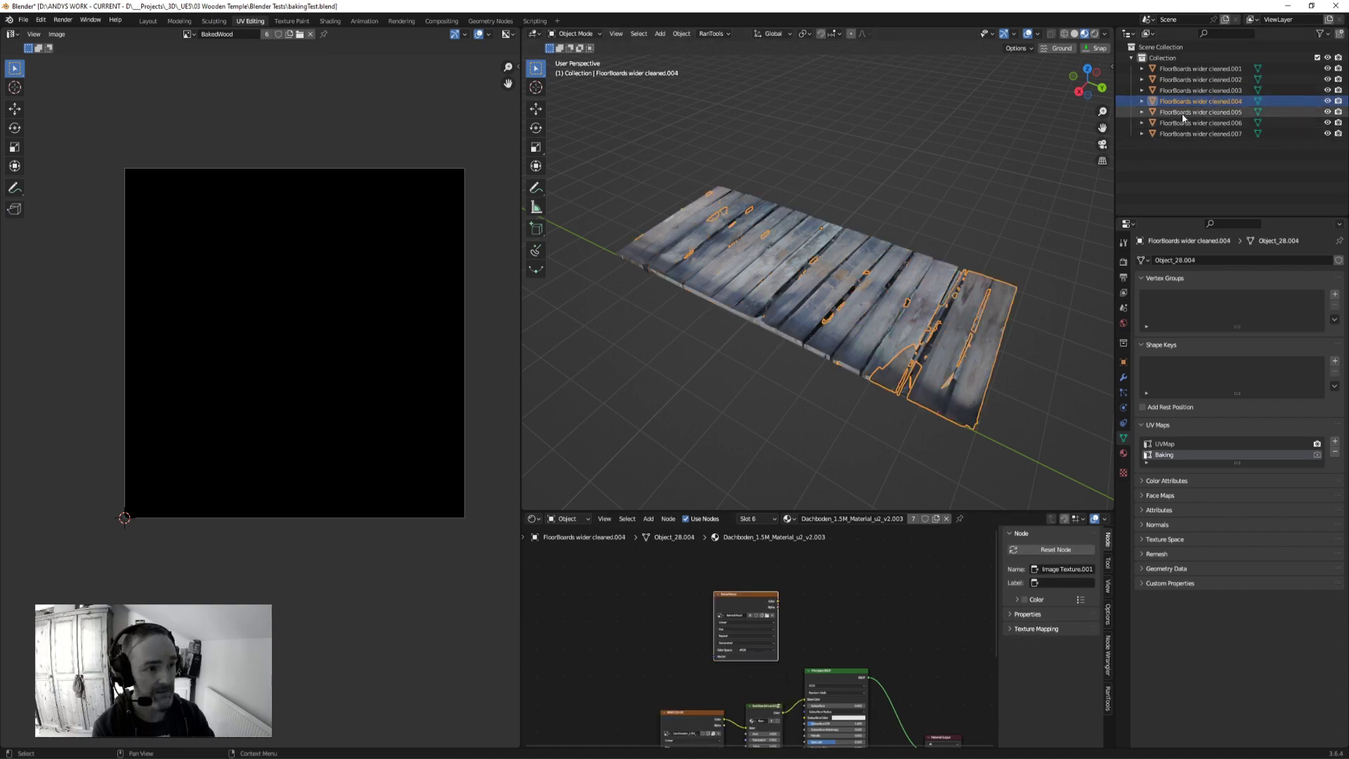
{"action": "left_click", "coordinate": [1187, 112]}
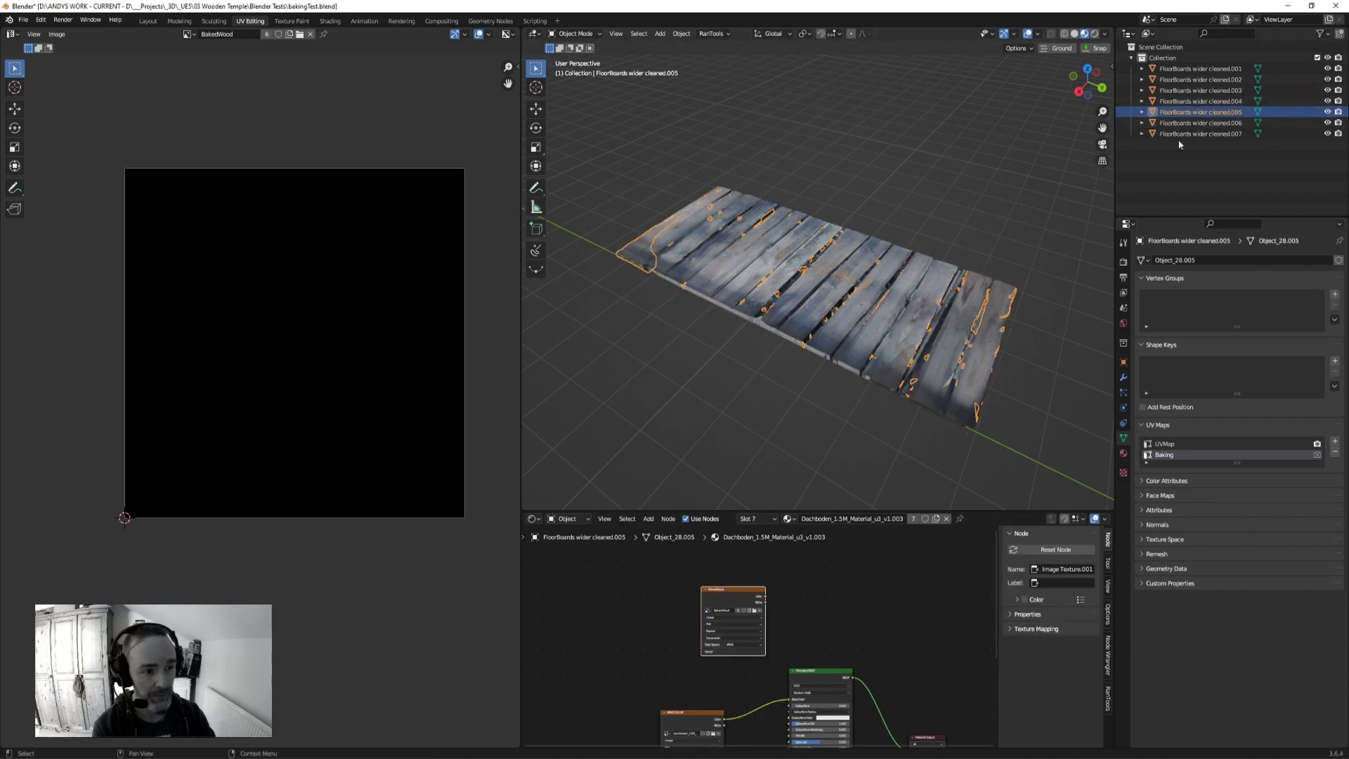
{"action": "left_click", "coordinate": [1201, 123]}
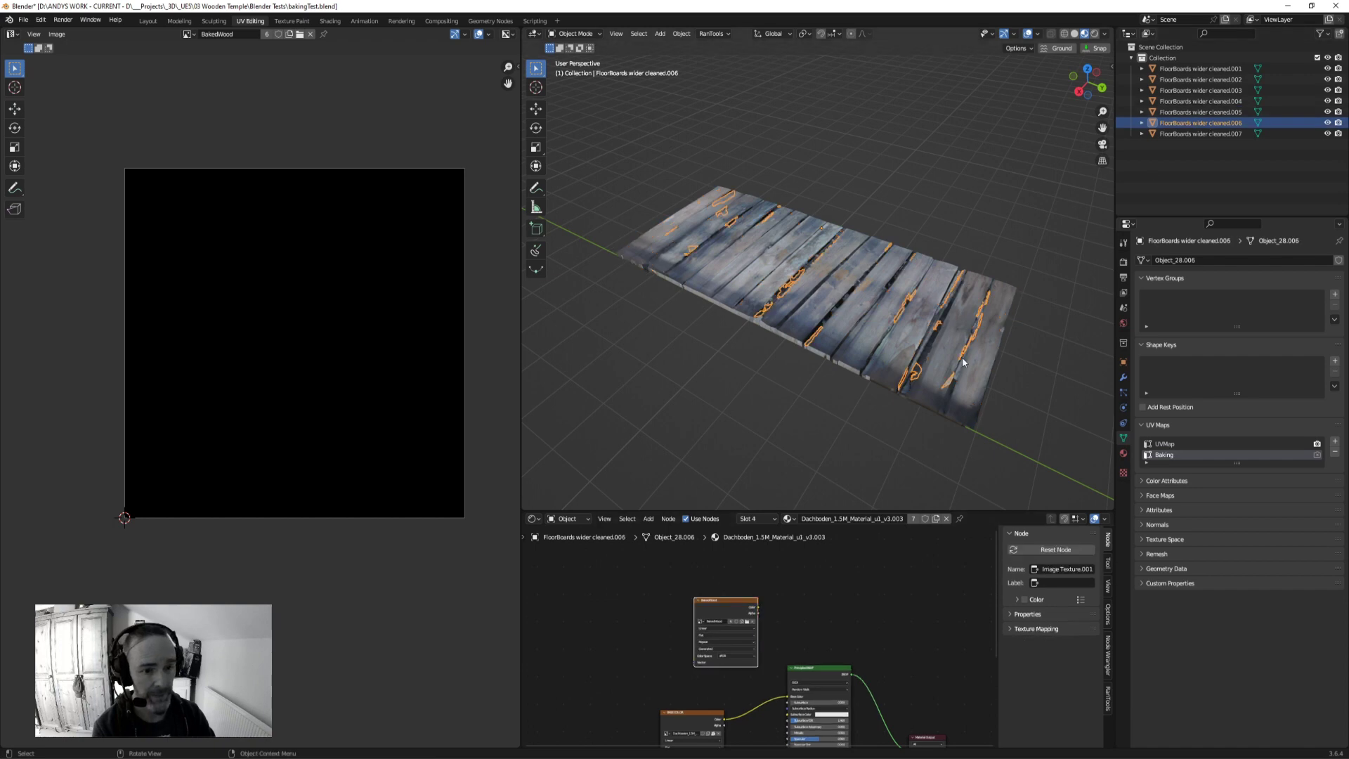
{"action": "left_click", "coordinate": [1201, 134]}
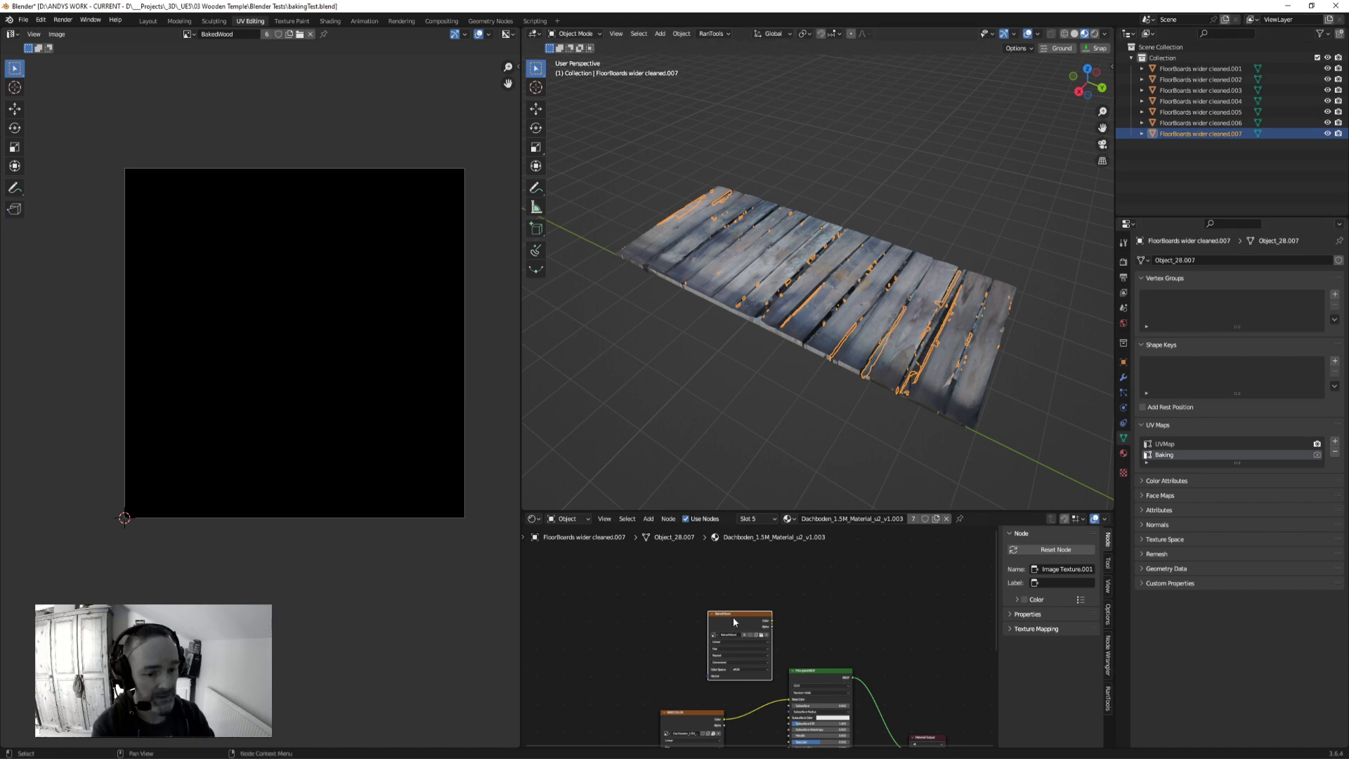
Step: Step back through planks .006 to .001 to review their active image nodes
{"action": "scroll", "coordinate": [782, 610], "scroll_direction": "up", "scroll_amount": 2}
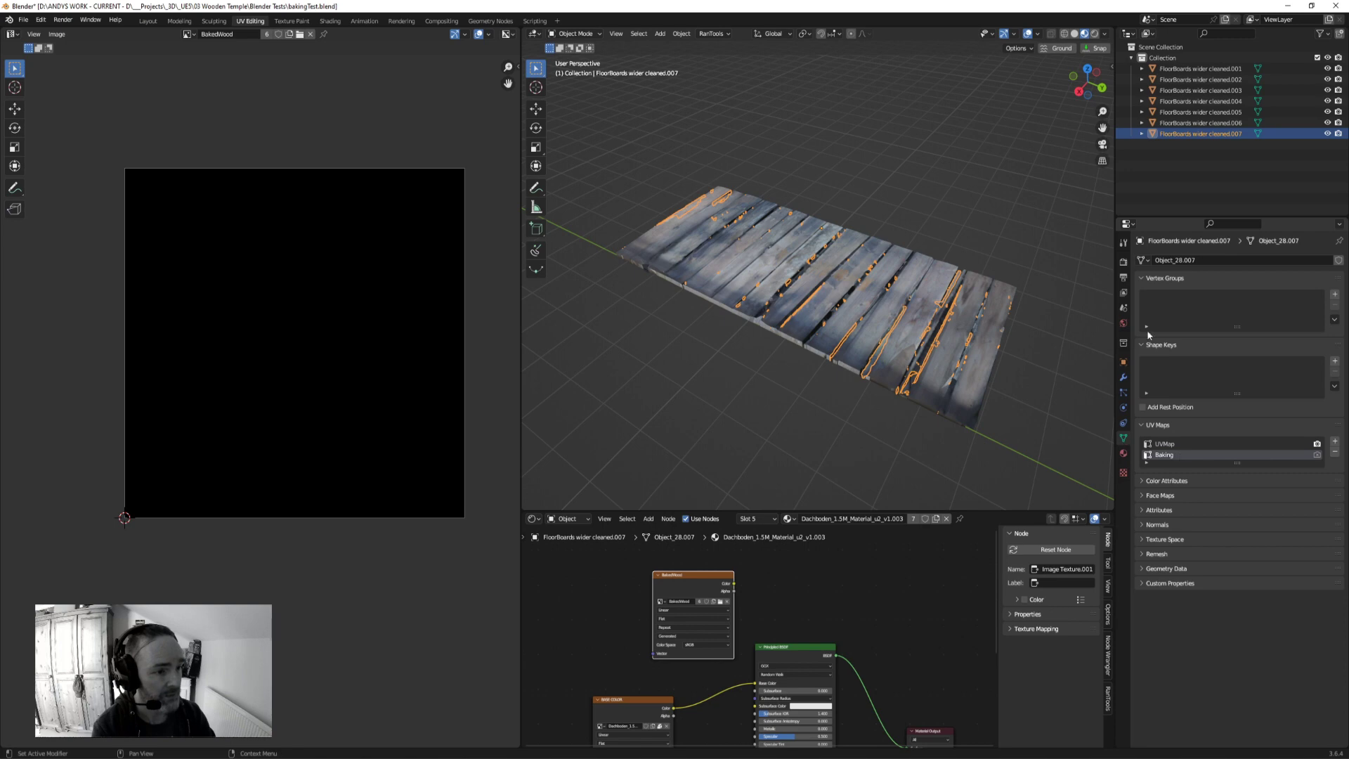
{"action": "left_click", "coordinate": [1192, 123]}
{"action": "left_click", "coordinate": [1192, 112]}
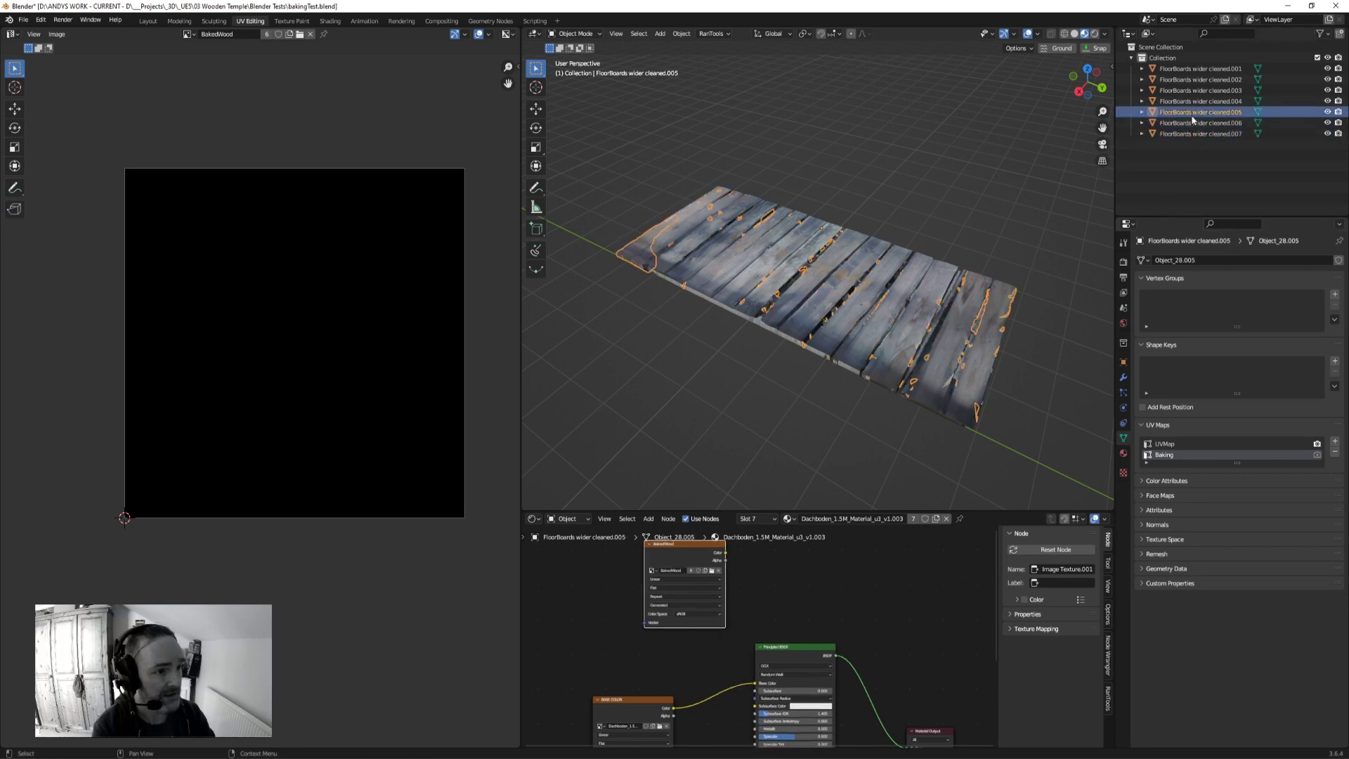
{"action": "left_click", "coordinate": [1192, 101]}
{"action": "left_click", "coordinate": [1193, 90]}
{"action": "left_click", "coordinate": [1194, 79]}
{"action": "left_click", "coordinate": [1194, 69]}
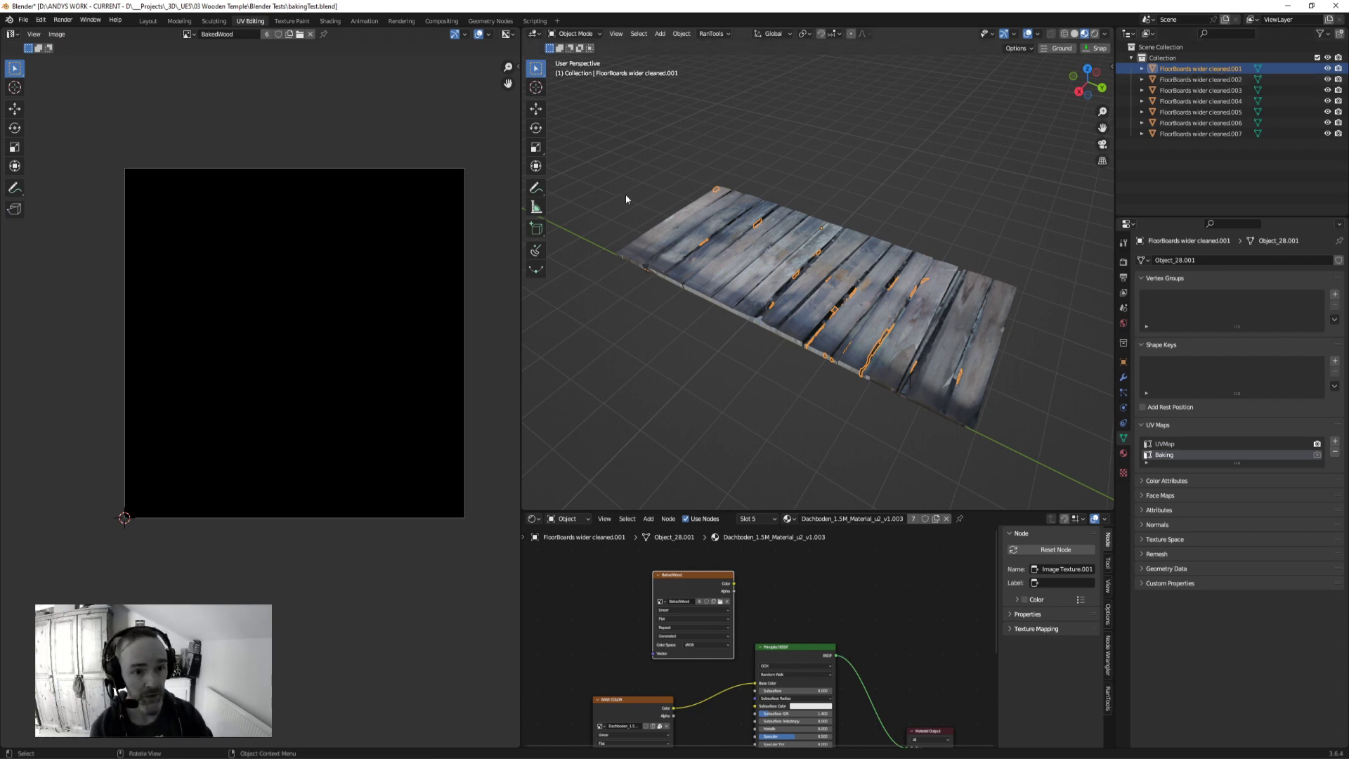
Step: Box-select all the floorboard pieces in the viewport
{"action": "left_click_drag", "start_coordinate": [630, 180], "coordinate": [1024, 465]}
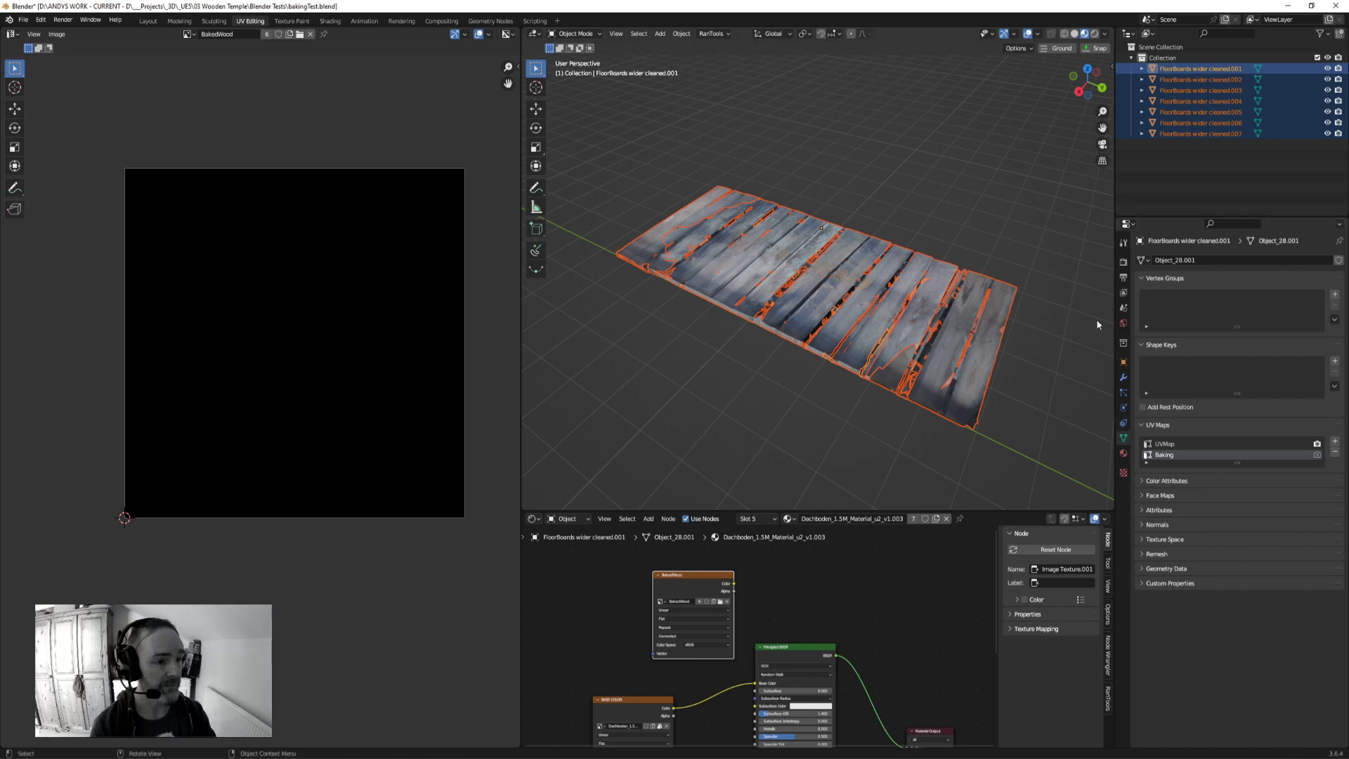
Step: Switch the render engine to Cycles in Render Properties
{"action": "left_click", "coordinate": [1122, 263]}
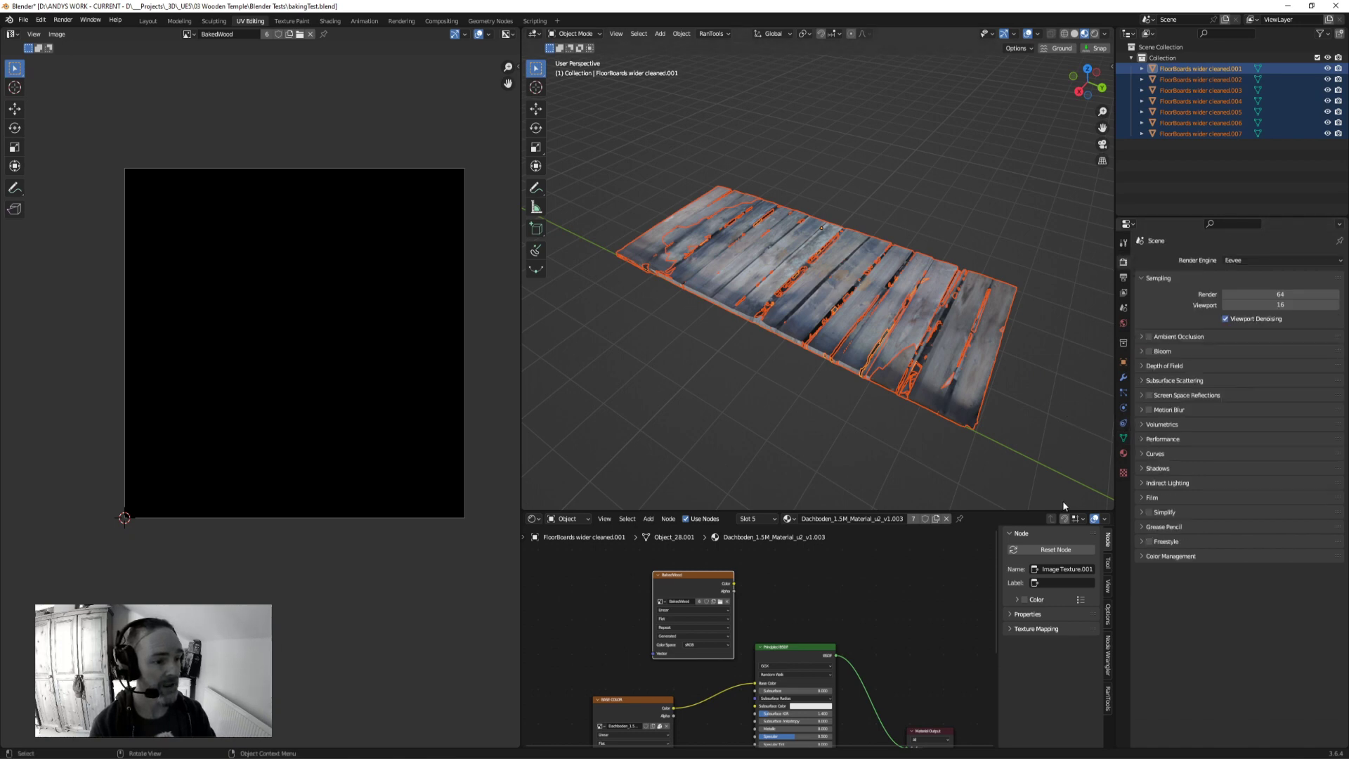
{"action": "left_click", "coordinate": [1242, 261]}
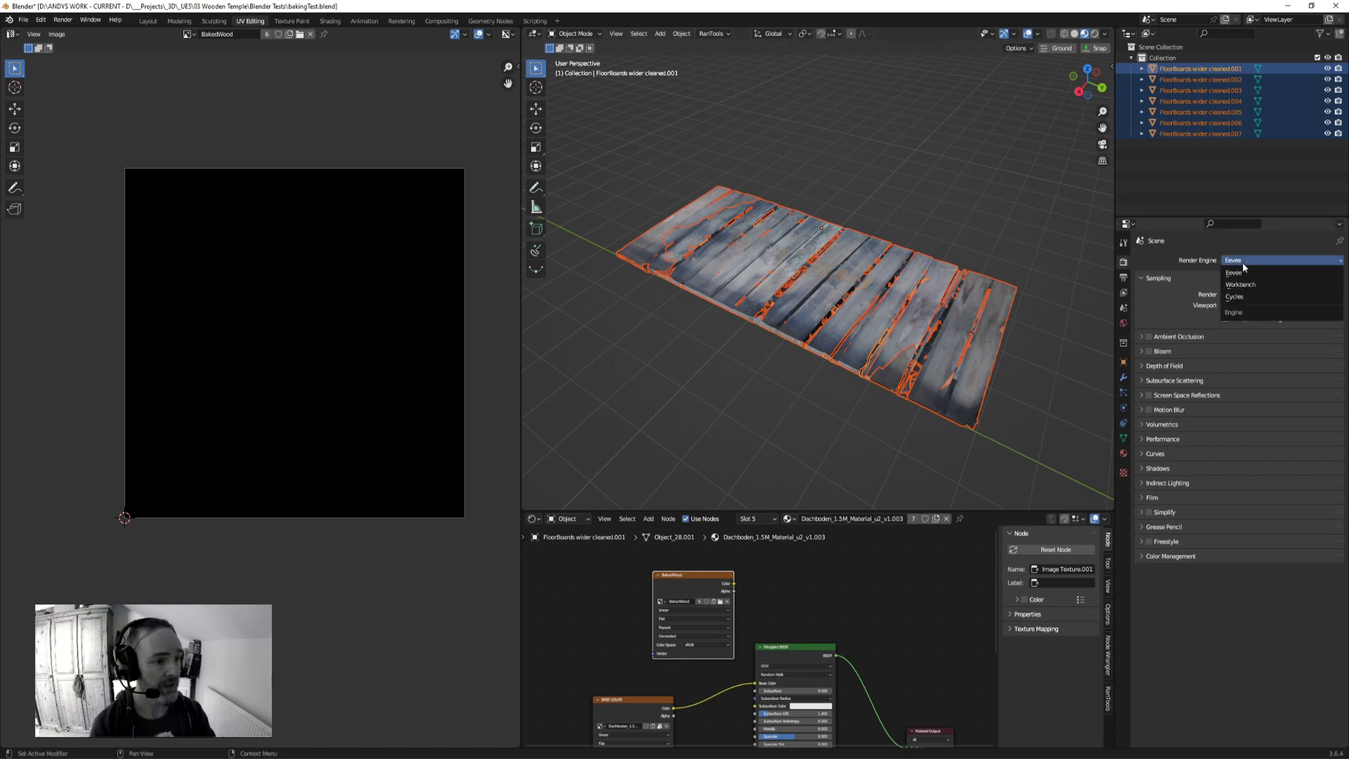
{"action": "left_click", "coordinate": [1243, 299]}
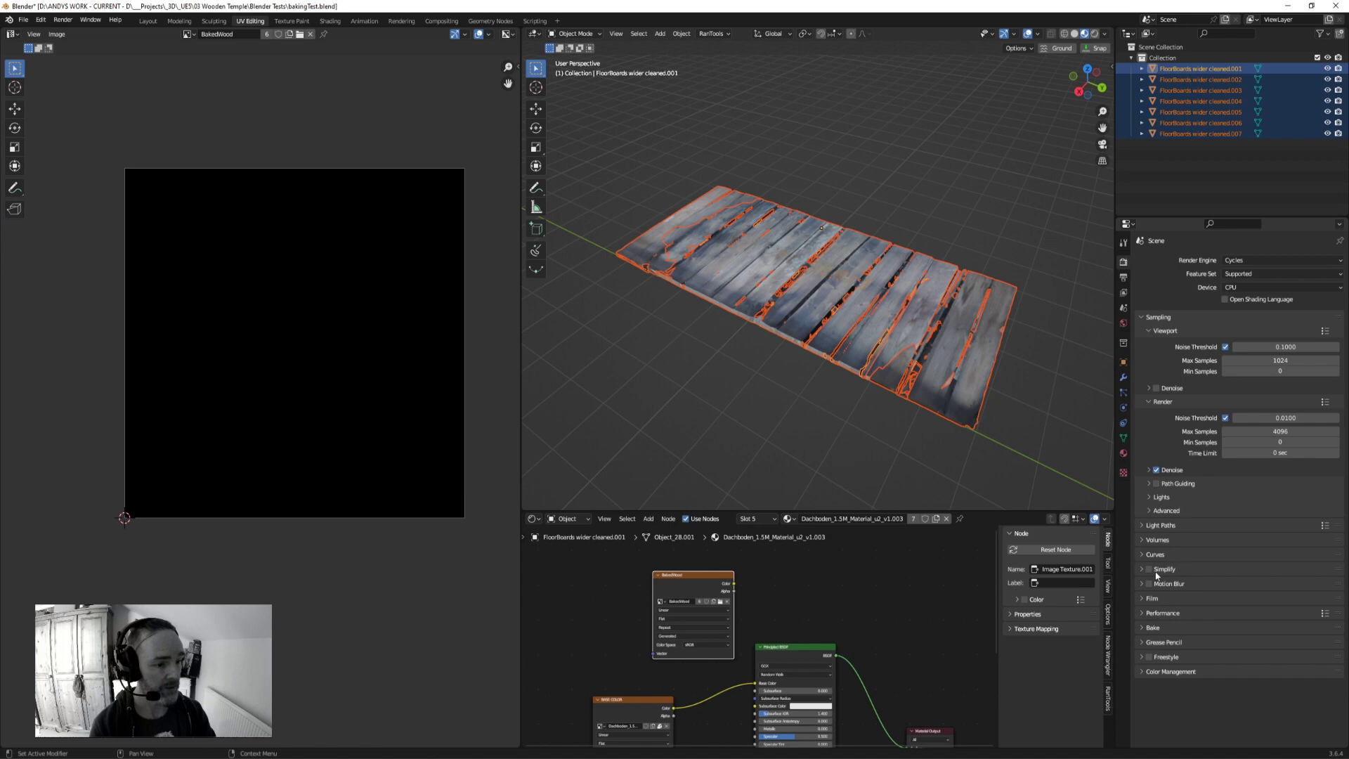
Step: Expand the Bake panel showing Combined type, Image Textures target and 16 px margin
{"action": "left_click", "coordinate": [1143, 628]}
{"action": "scroll", "coordinate": [1198, 543], "scroll_direction": "down", "scroll_amount": 3}
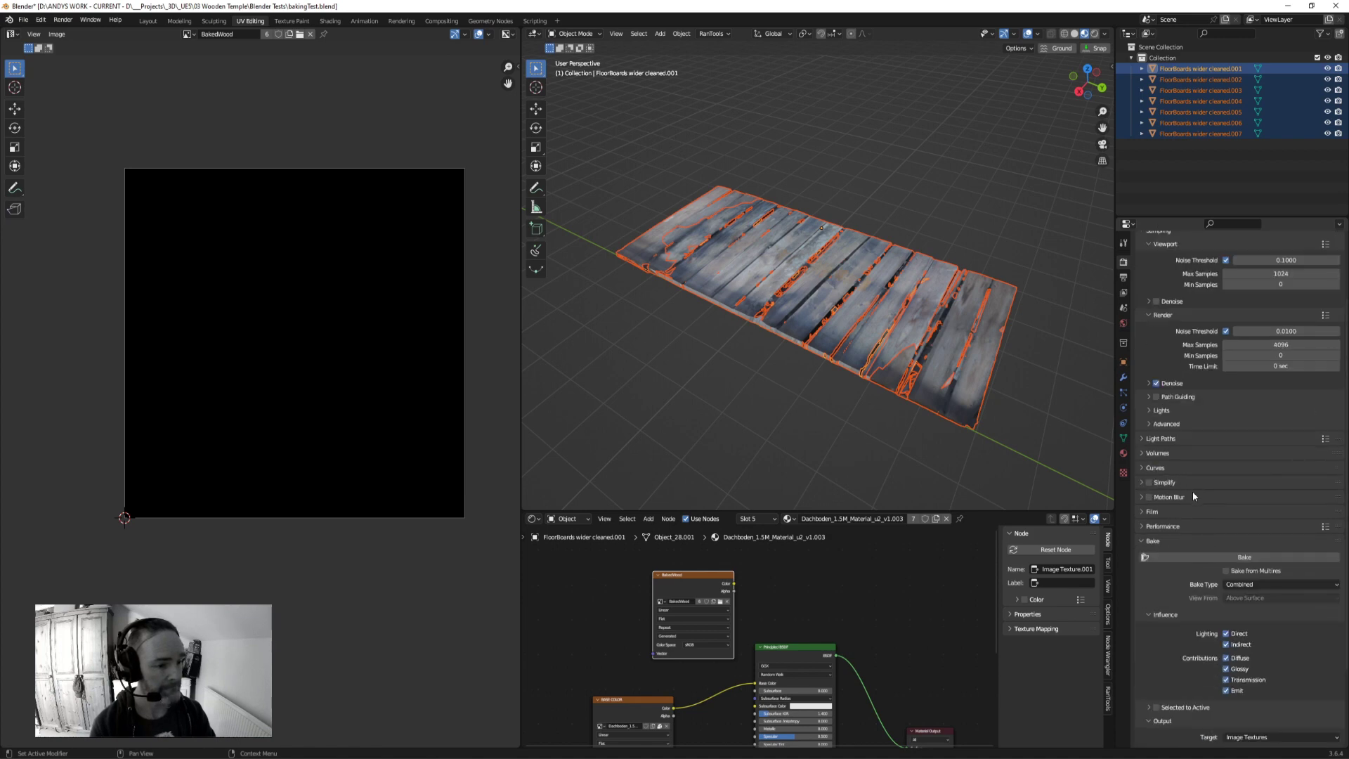
{"action": "scroll", "coordinate": [1193, 496], "scroll_direction": "down", "scroll_amount": 3}
{"action": "scroll", "coordinate": [1150, 496], "scroll_direction": "down", "scroll_amount": 1}
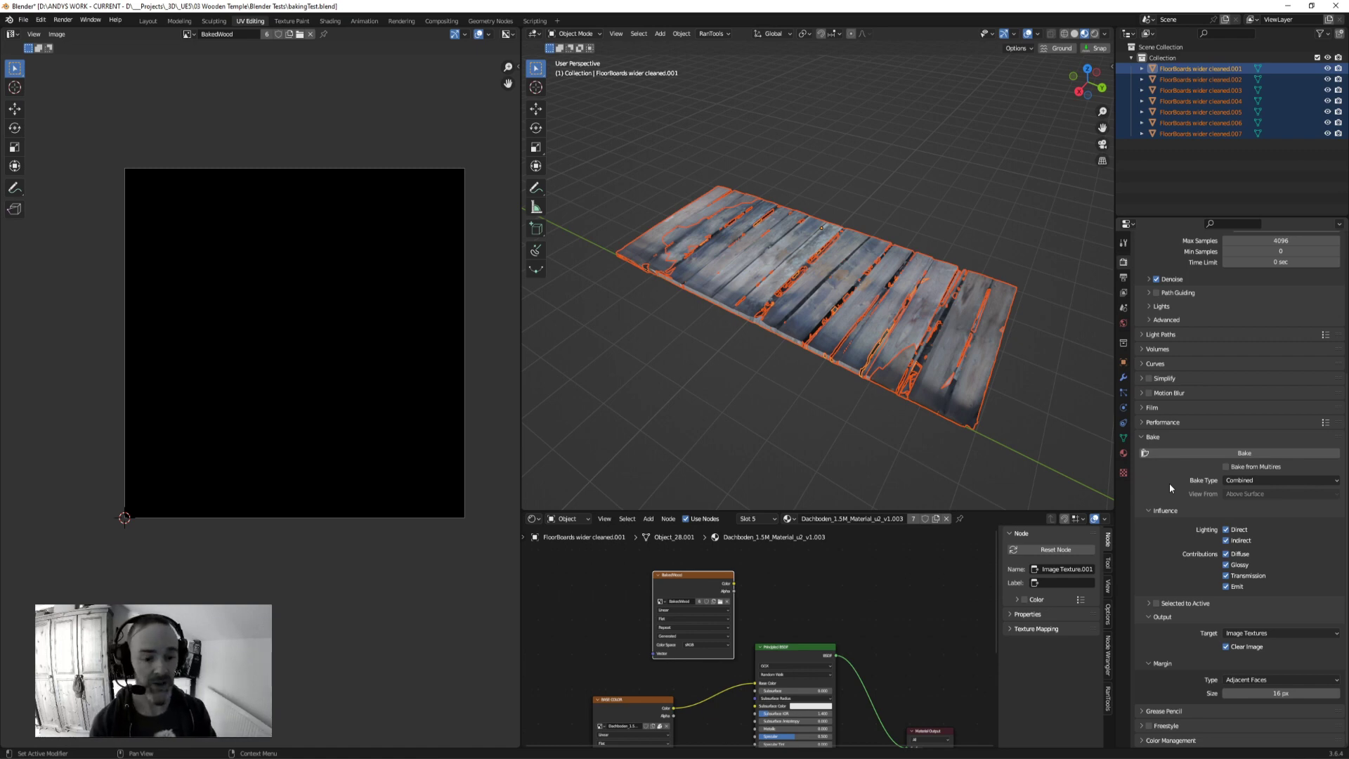
{"action": "scroll", "coordinate": [868, 632], "scroll_direction": "down", "scroll_amount": 2}
{"action": "middle_click_drag", "start_coordinate": [878, 635], "coordinate": [876, 598]}
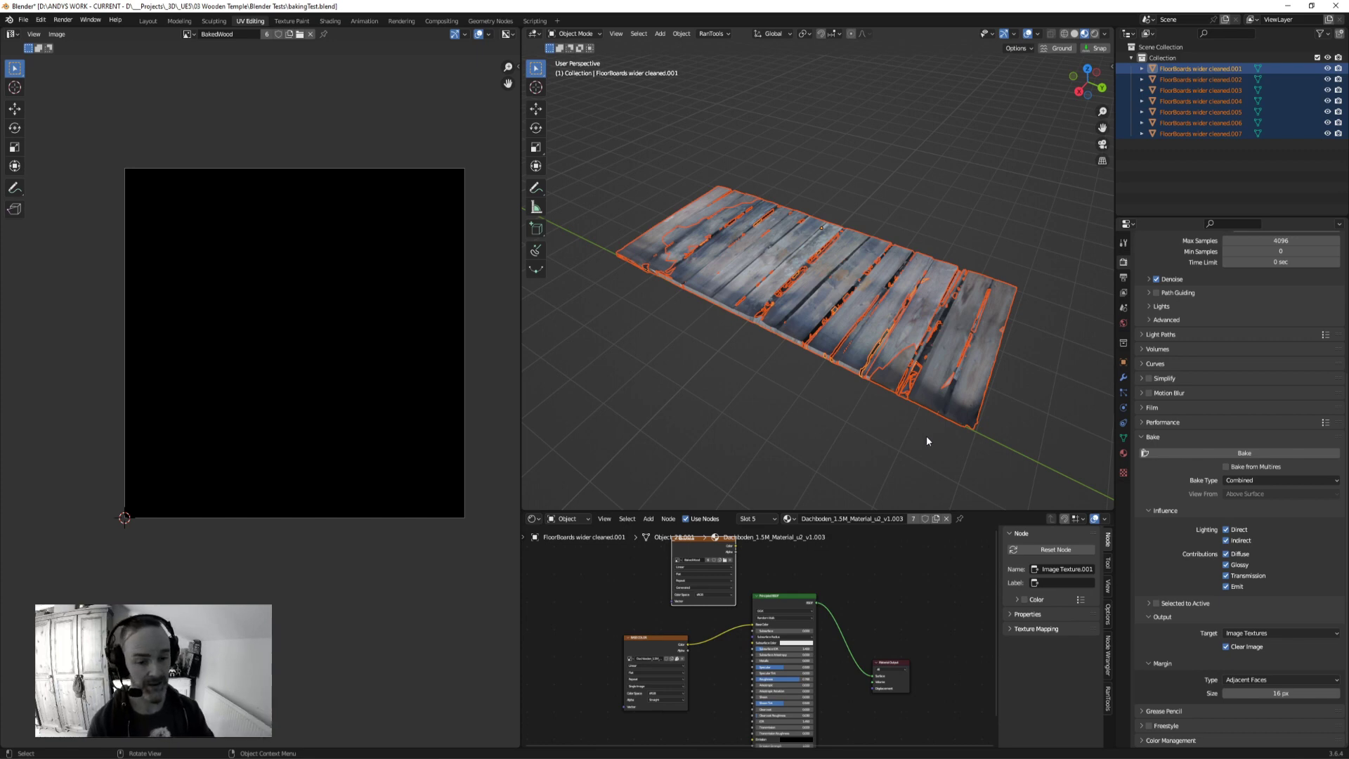
{"action": "scroll", "coordinate": [1236, 504], "scroll_direction": "up", "scroll_amount": 2}
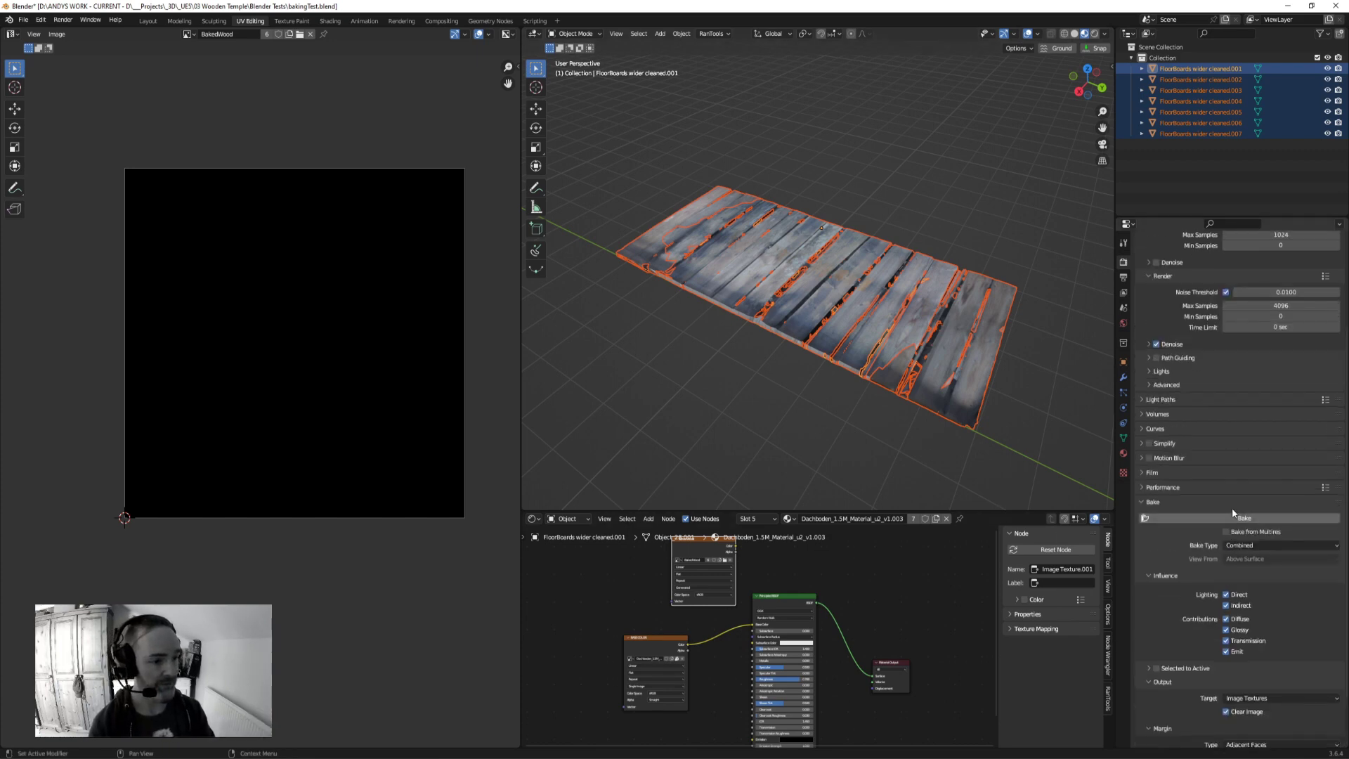
{"action": "scroll", "coordinate": [1237, 503], "scroll_direction": "down", "scroll_amount": 2}
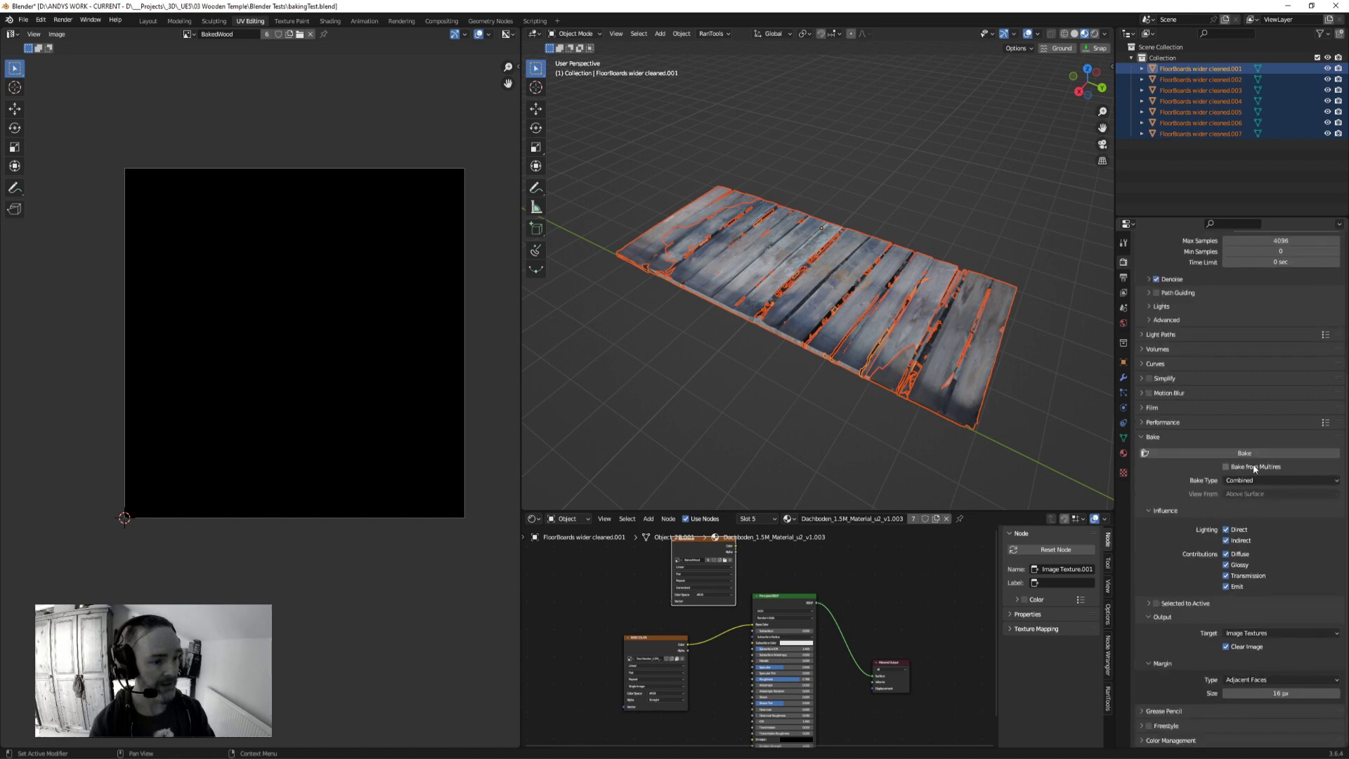
Step: Set the bake type to Diffuse and disable Direct lighting, keeping only Color
{"action": "left_click", "coordinate": [1254, 479]}
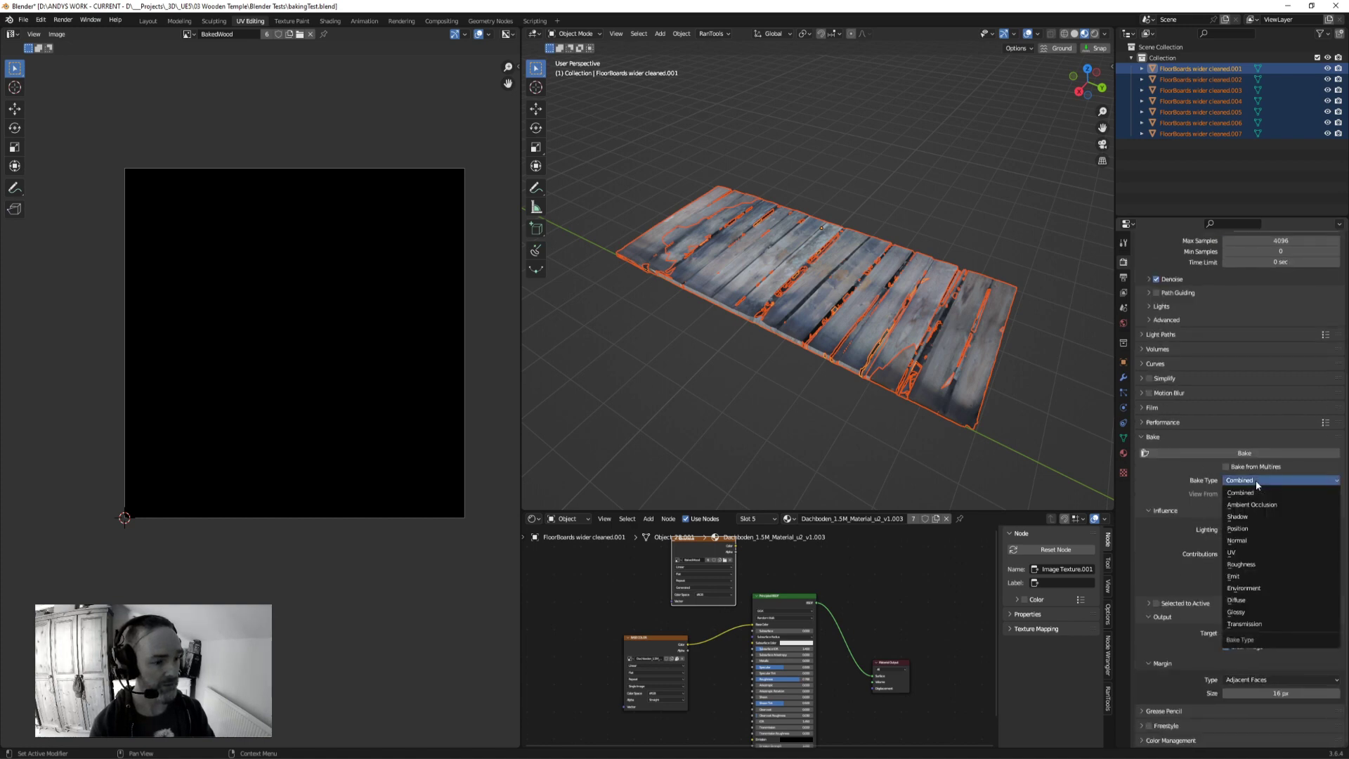
{"action": "left_click", "coordinate": [1241, 599]}
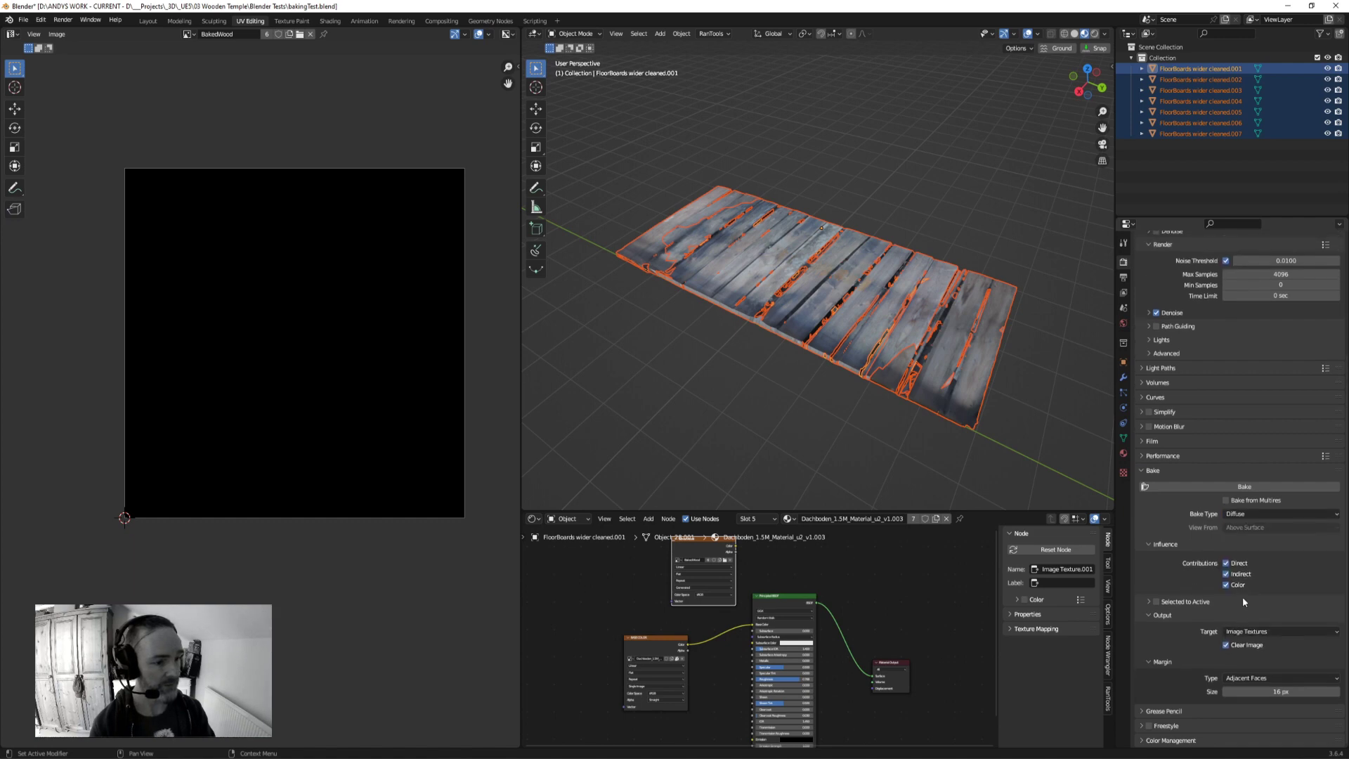
{"action": "left_click", "coordinate": [1225, 565]}
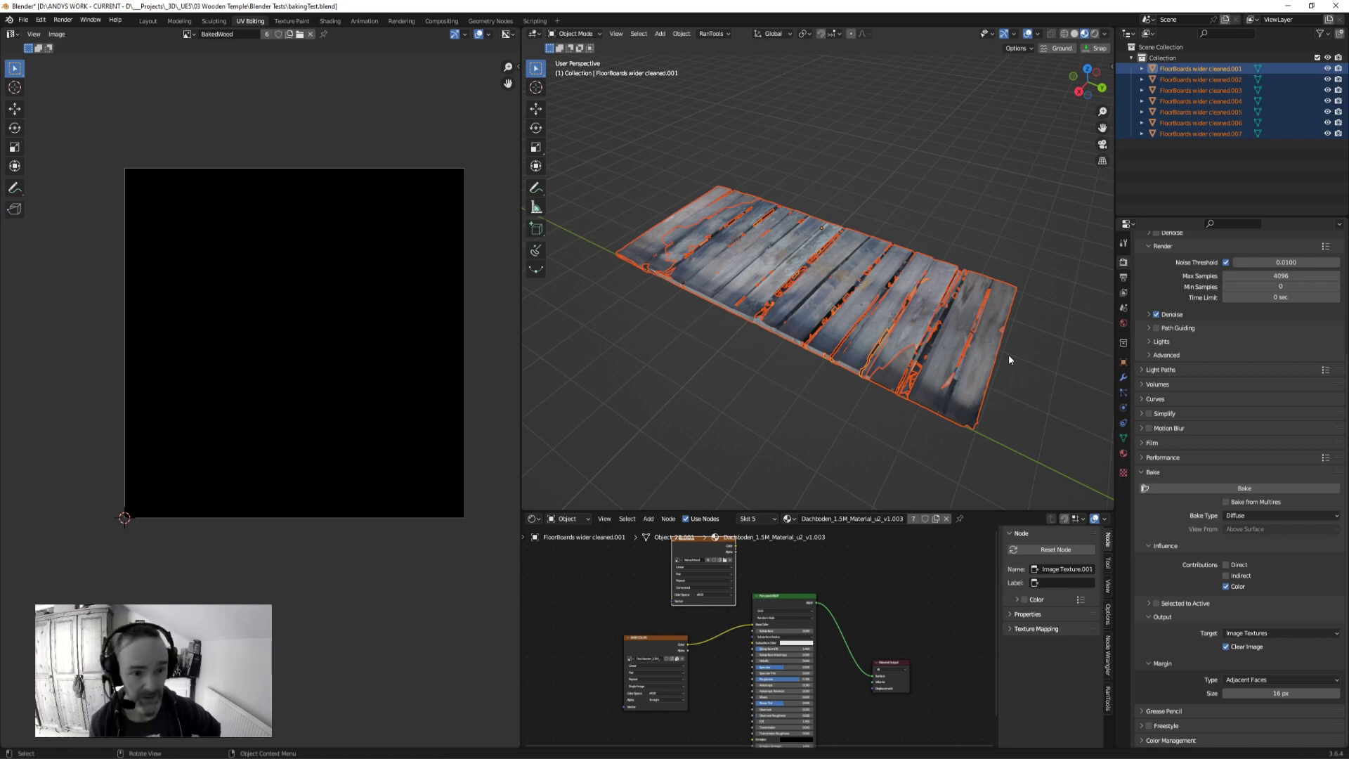
{"action": "middle_click_drag", "start_coordinate": [908, 366], "coordinate": [888, 363]}
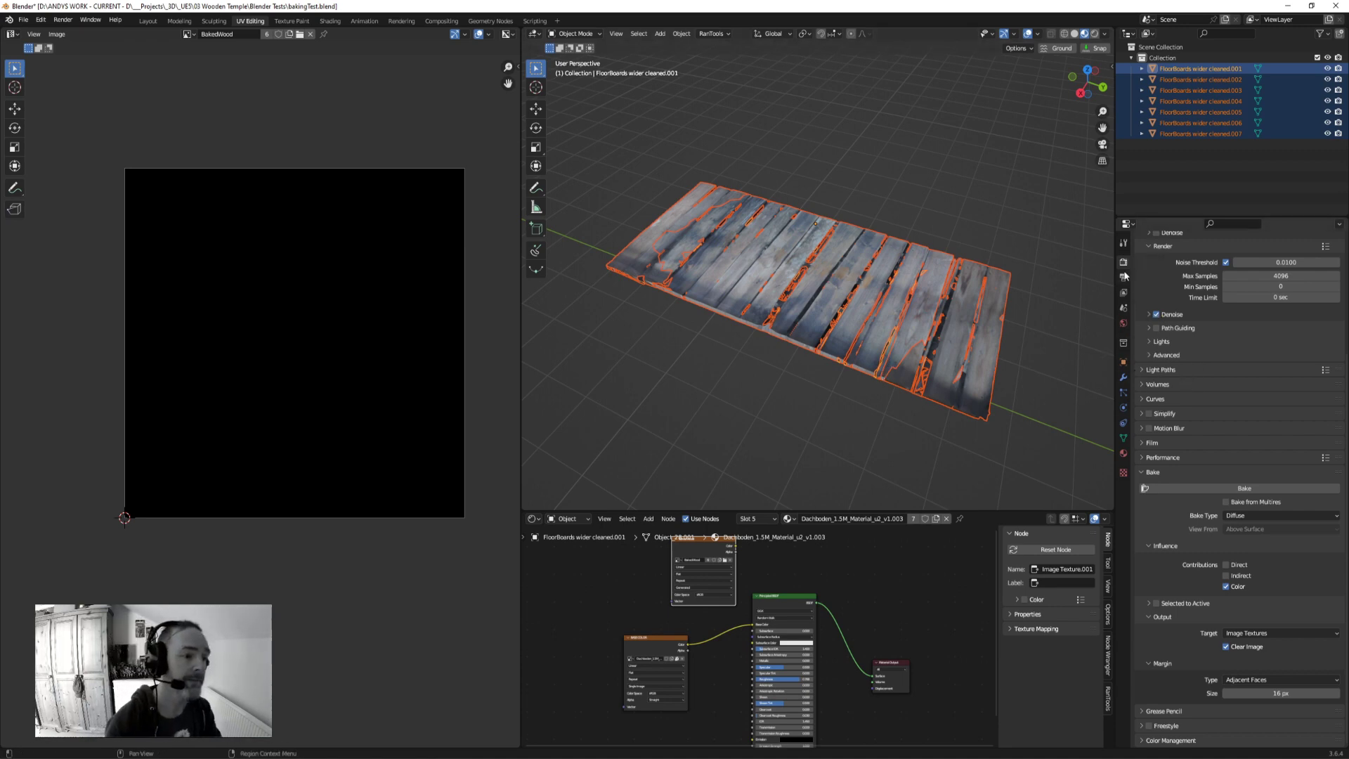
{"action": "scroll", "coordinate": [1166, 316], "scroll_direction": "up", "scroll_amount": 3}
{"action": "scroll", "coordinate": [1166, 316], "scroll_direction": "up", "scroll_amount": 2}
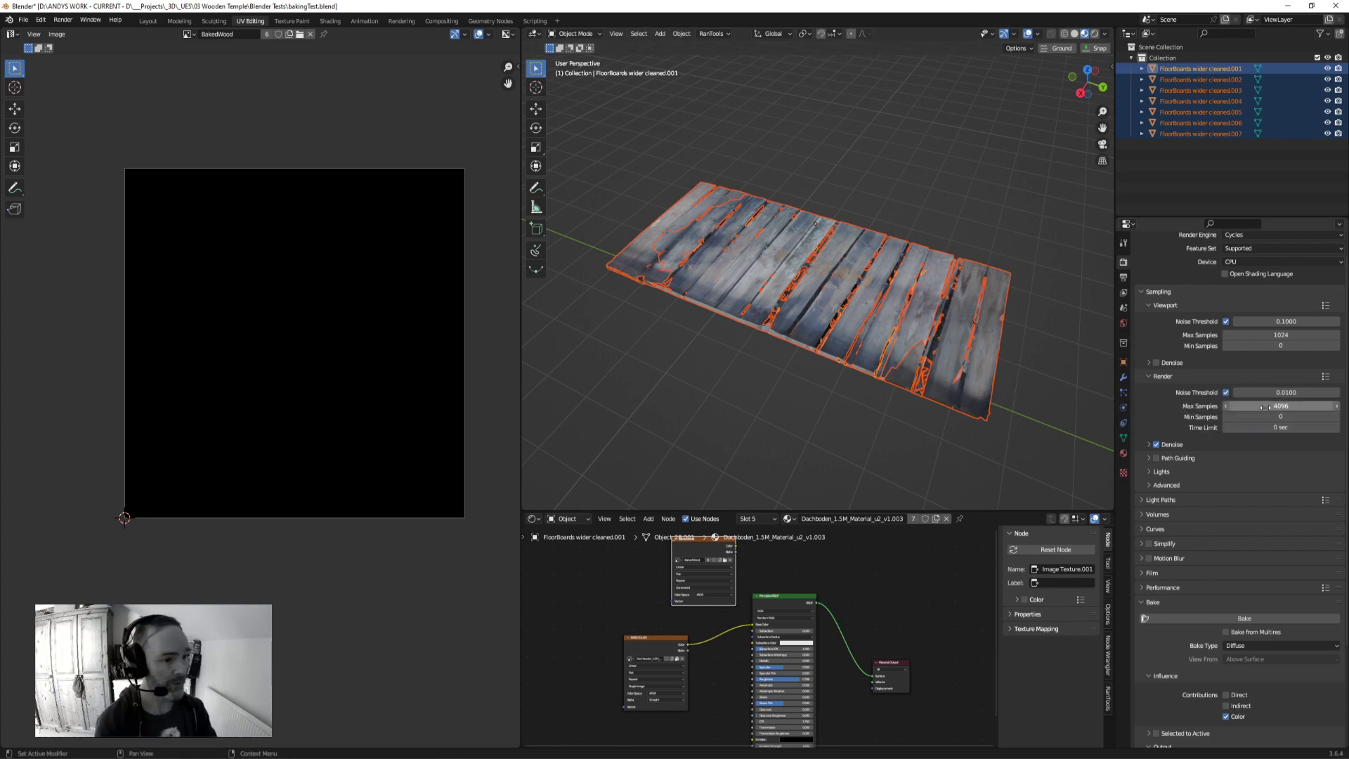
Step: Disable the Cycles noise threshold and set render samples to 10
{"action": "left_click", "coordinate": [1225, 392]}
{"action": "left_click", "coordinate": [1231, 406]}
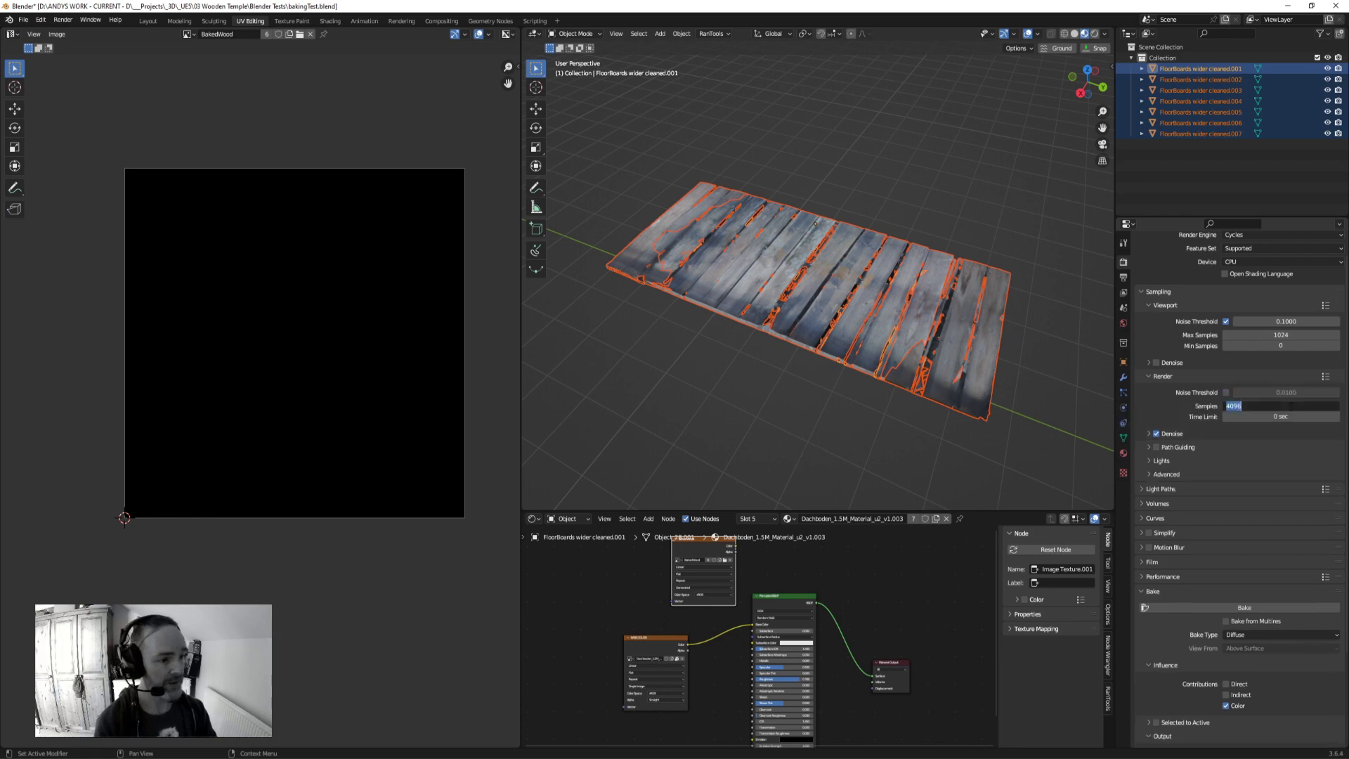
{"action": "type", "text": "10"}
{"action": "key", "text": "Return"}
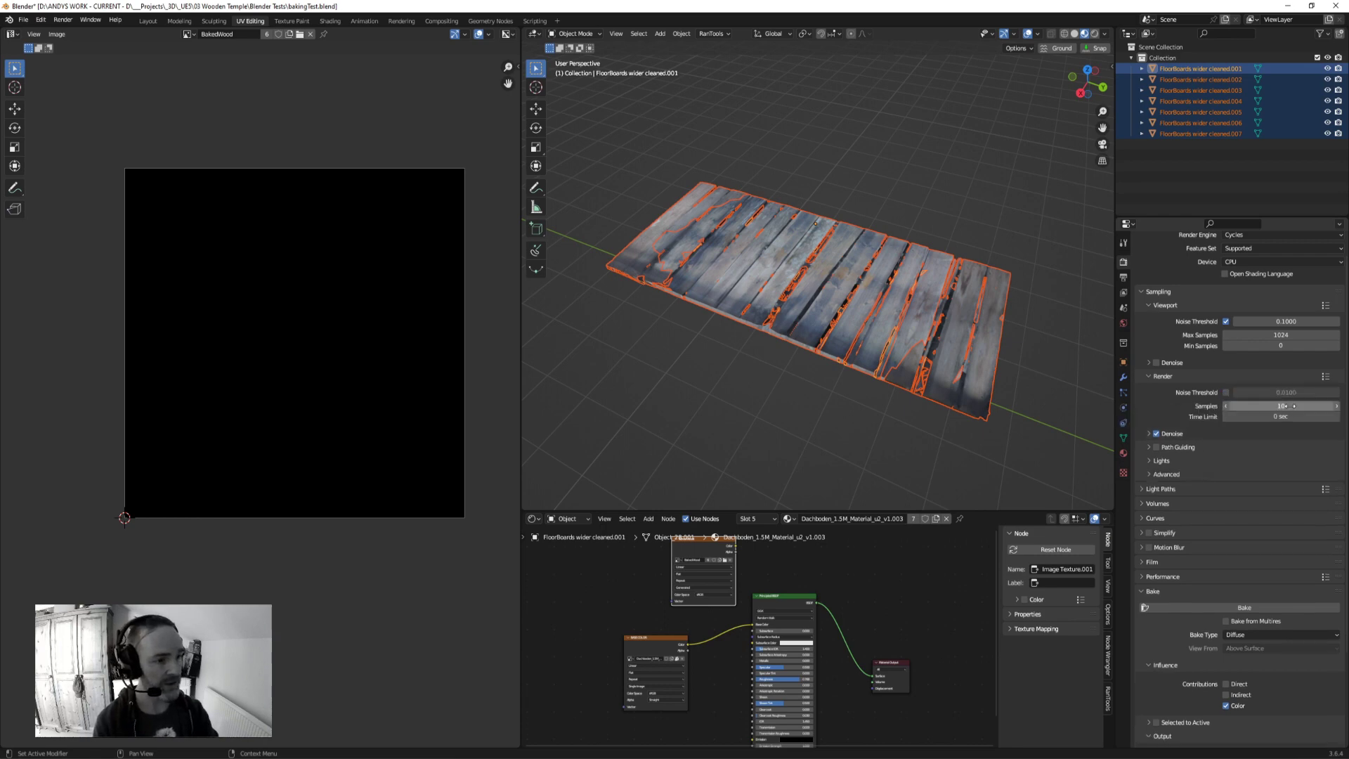
{"action": "scroll", "coordinate": [1152, 398], "scroll_direction": "down", "scroll_amount": 5}
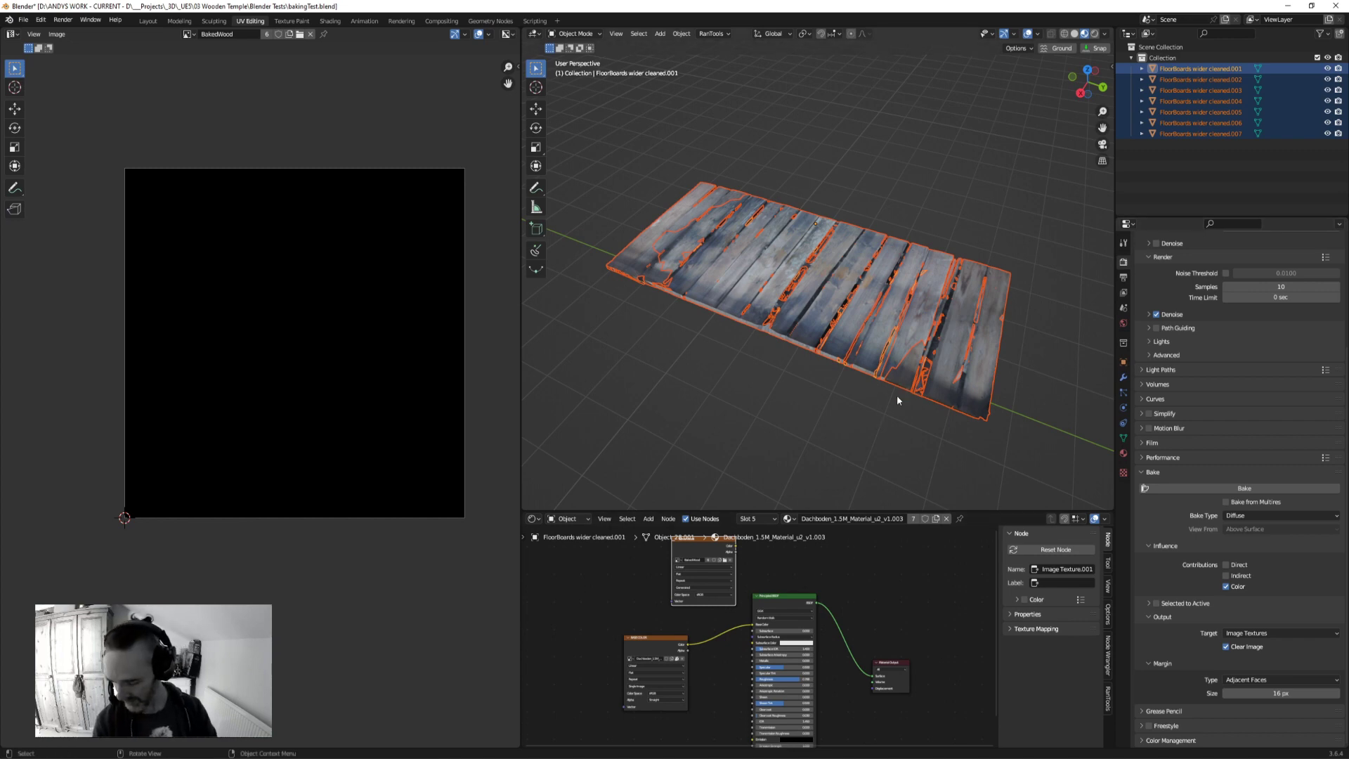
{"action": "scroll", "coordinate": [746, 690], "scroll_direction": "up", "scroll_amount": 4}
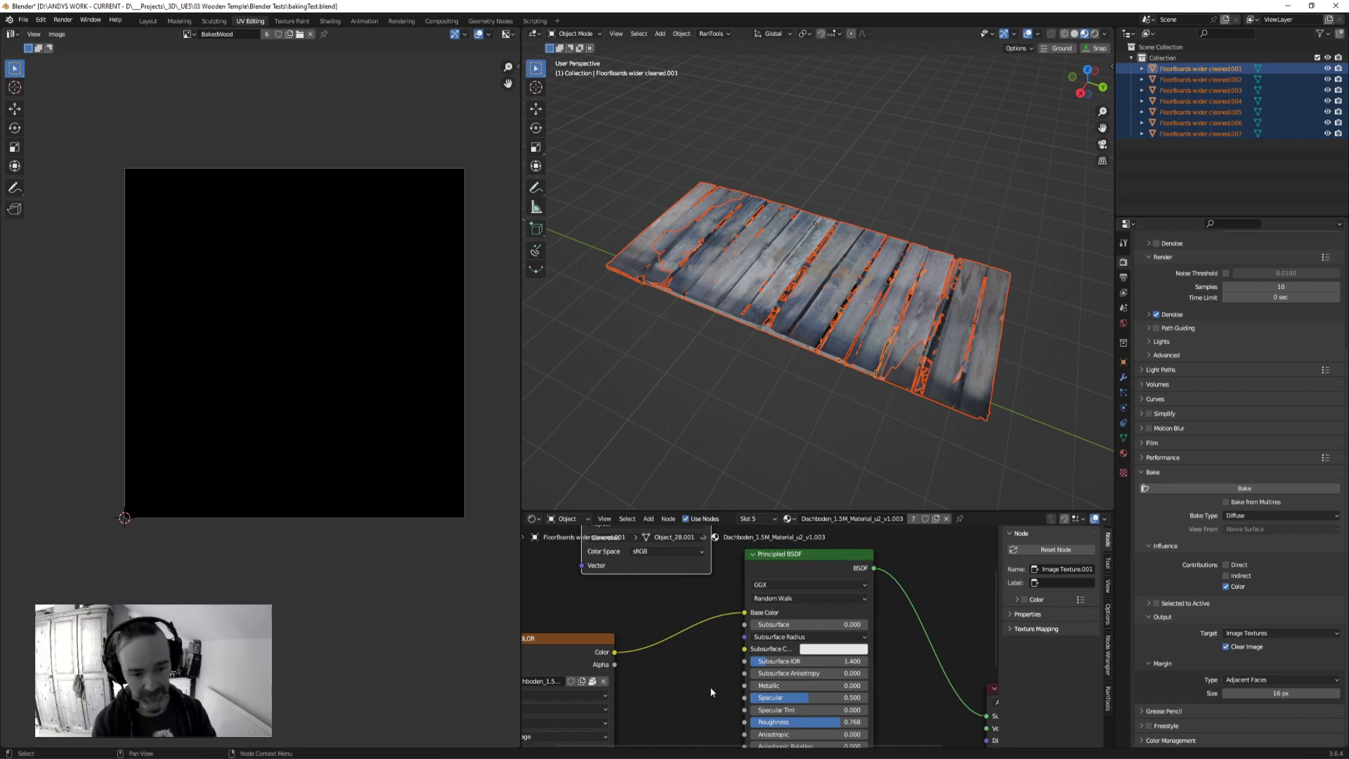
Step: Orbit the joined floorboards to inspect the woodPlanksCombined-baked.jpg texture in bakedWoodFloor
{"action": "scroll", "coordinate": [712, 685], "scroll_direction": "down", "scroll_amount": 5}
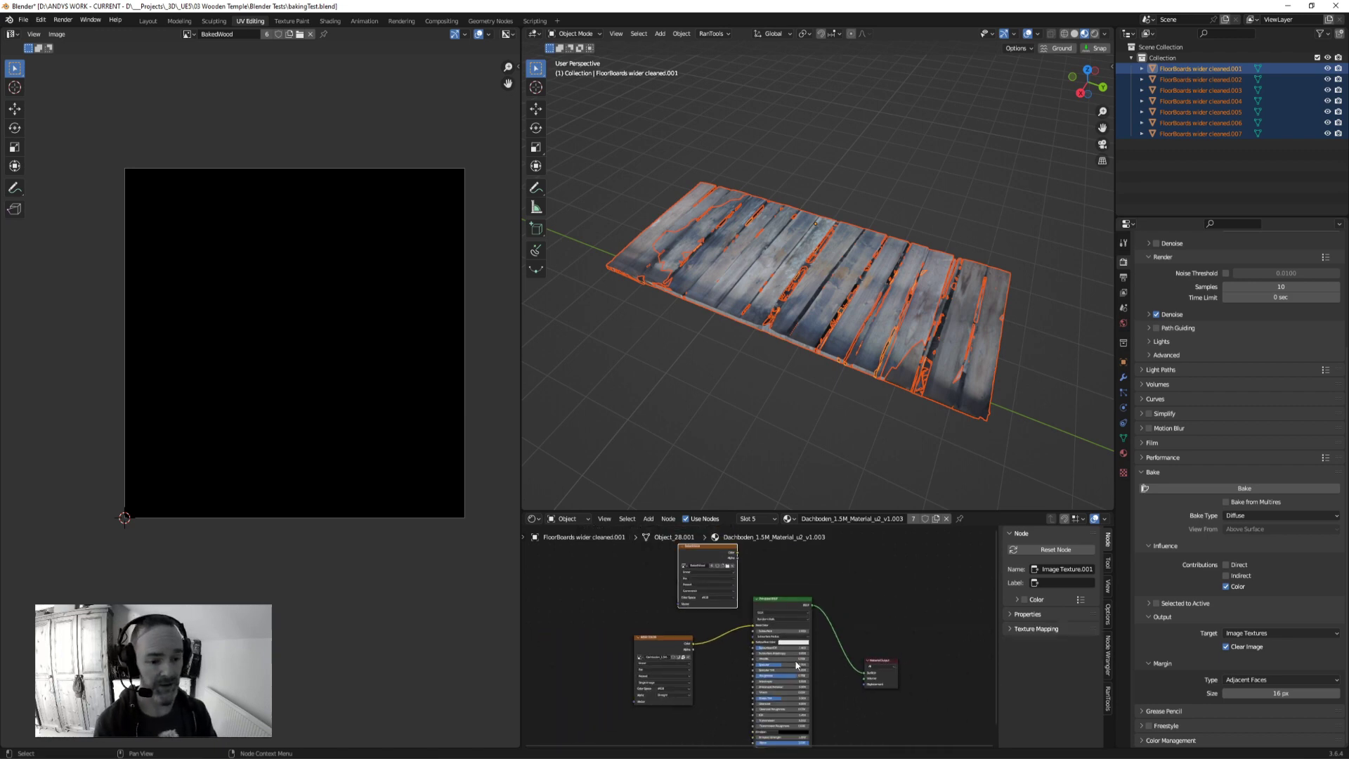
{"action": "scroll", "coordinate": [794, 659], "scroll_direction": "up", "scroll_amount": 3}
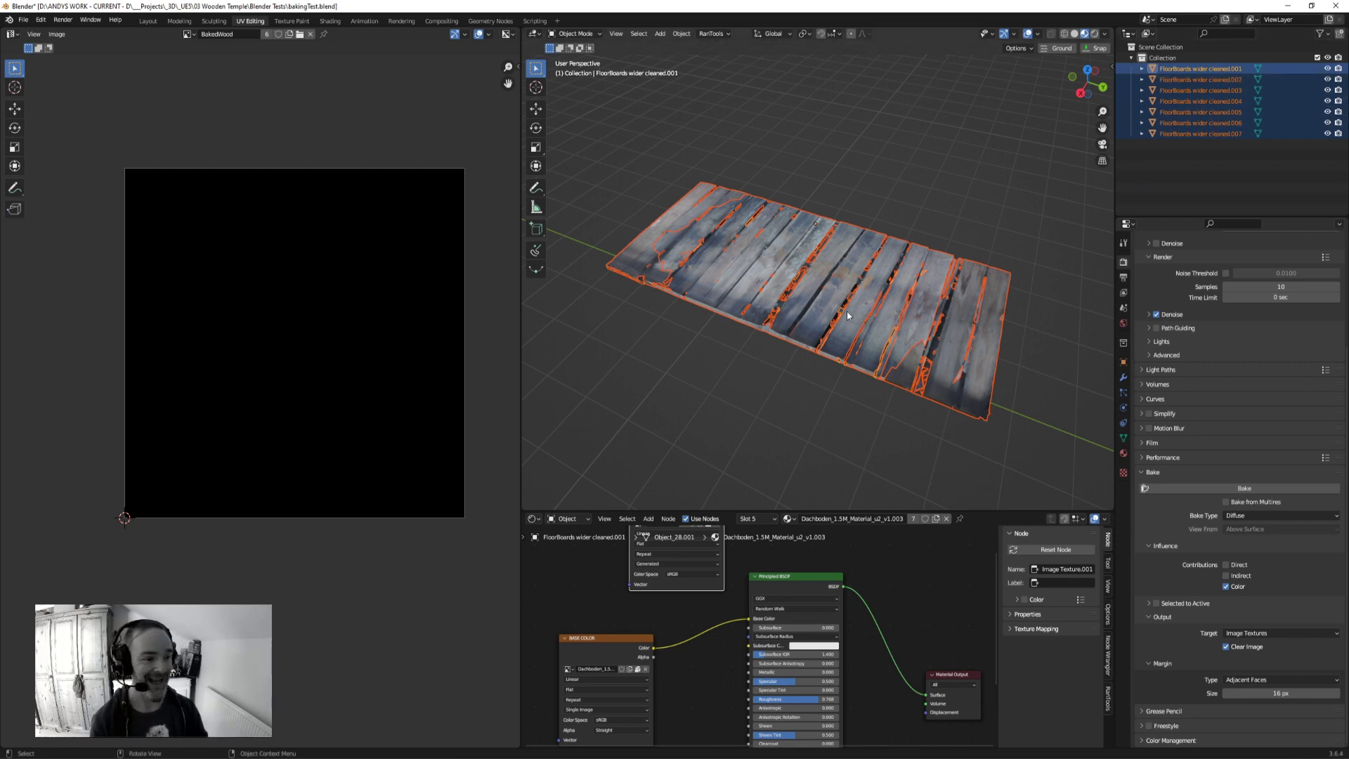
{"action": "middle_click_drag", "start_coordinate": [846, 310], "coordinate": [803, 375]}
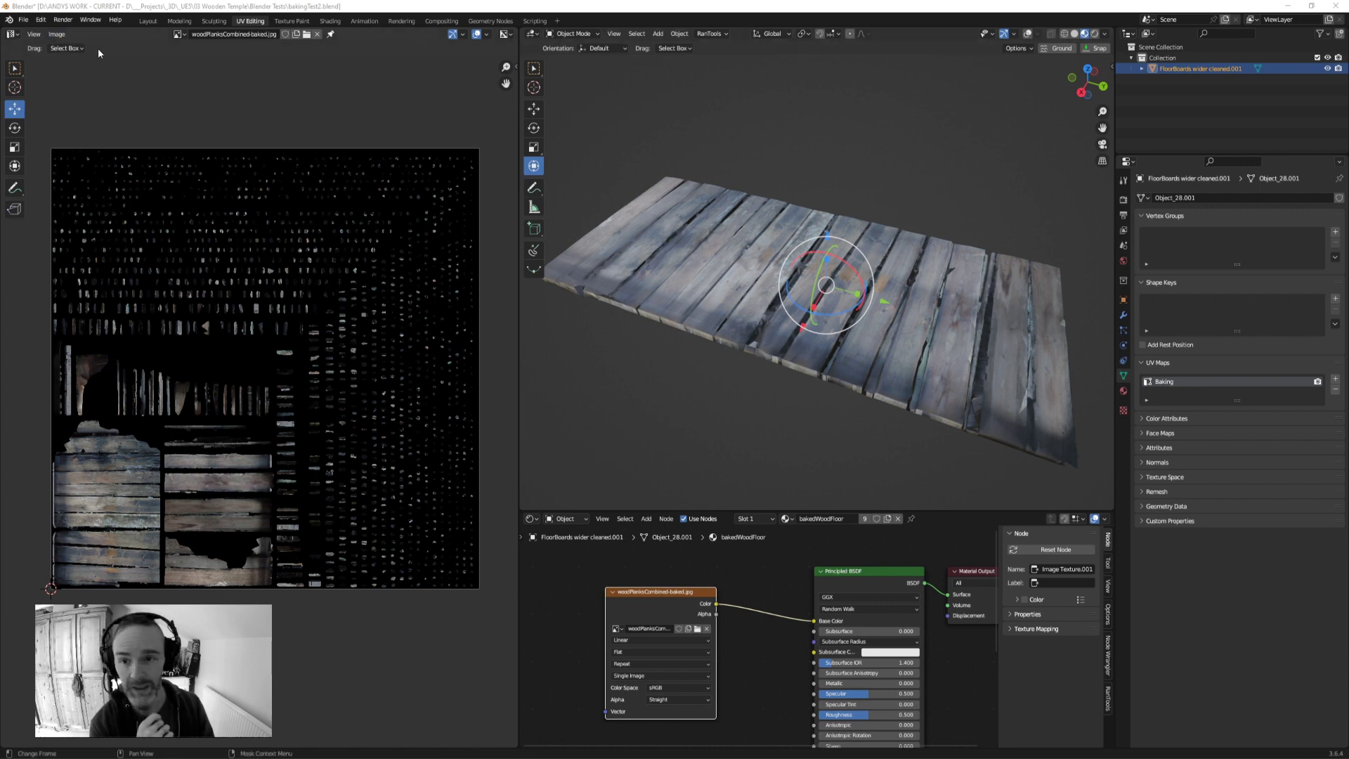
Step: Start saving the baked image with Save As, then cancel without saving
{"action": "left_click", "coordinate": [58, 35]}
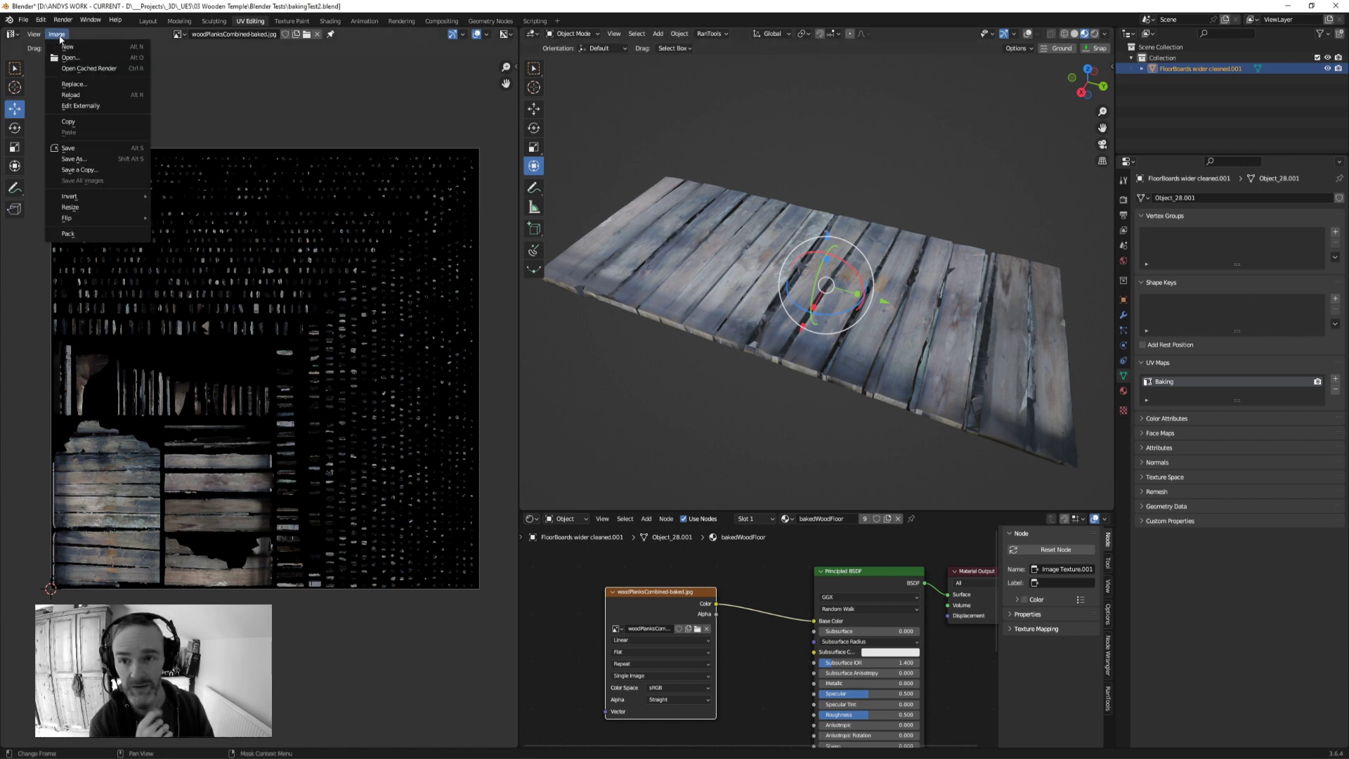
{"action": "left_click", "coordinate": [73, 158]}
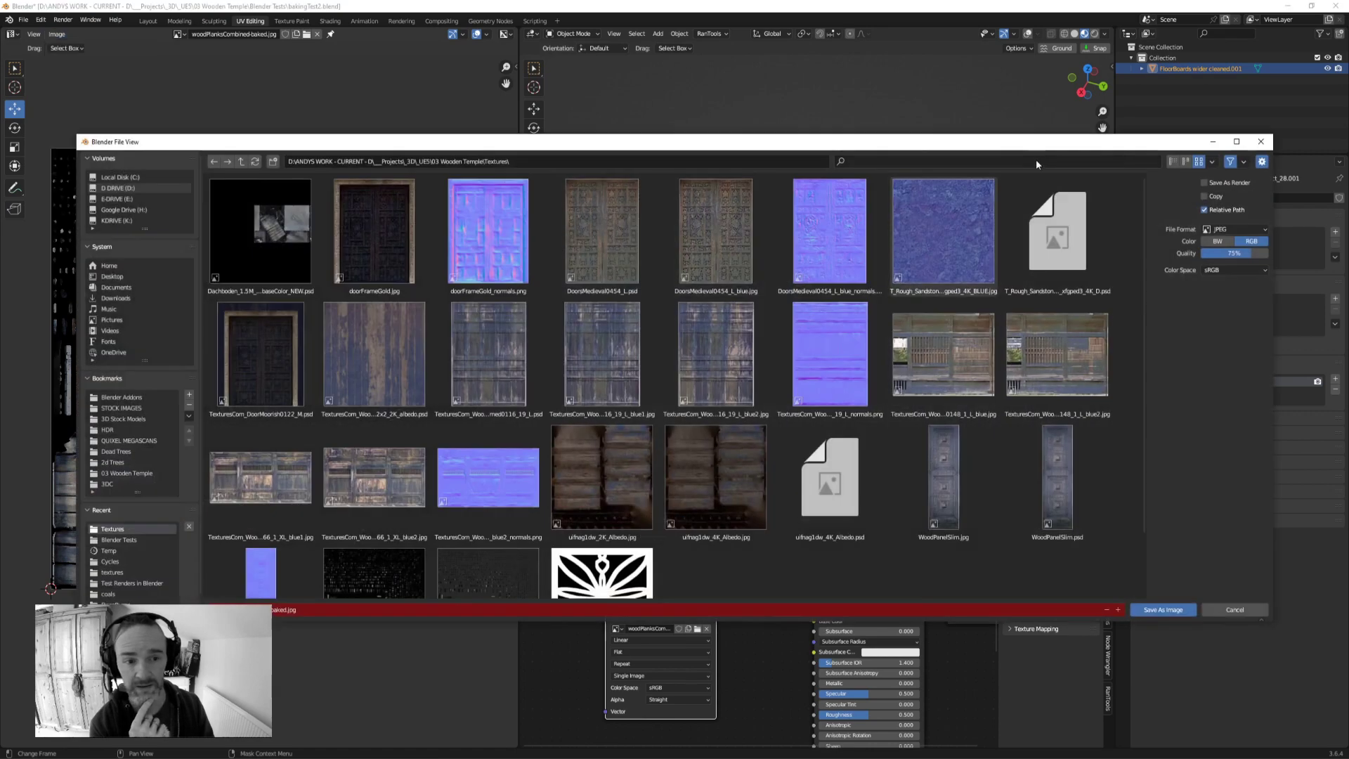
{"action": "left_click", "coordinate": [1260, 143]}
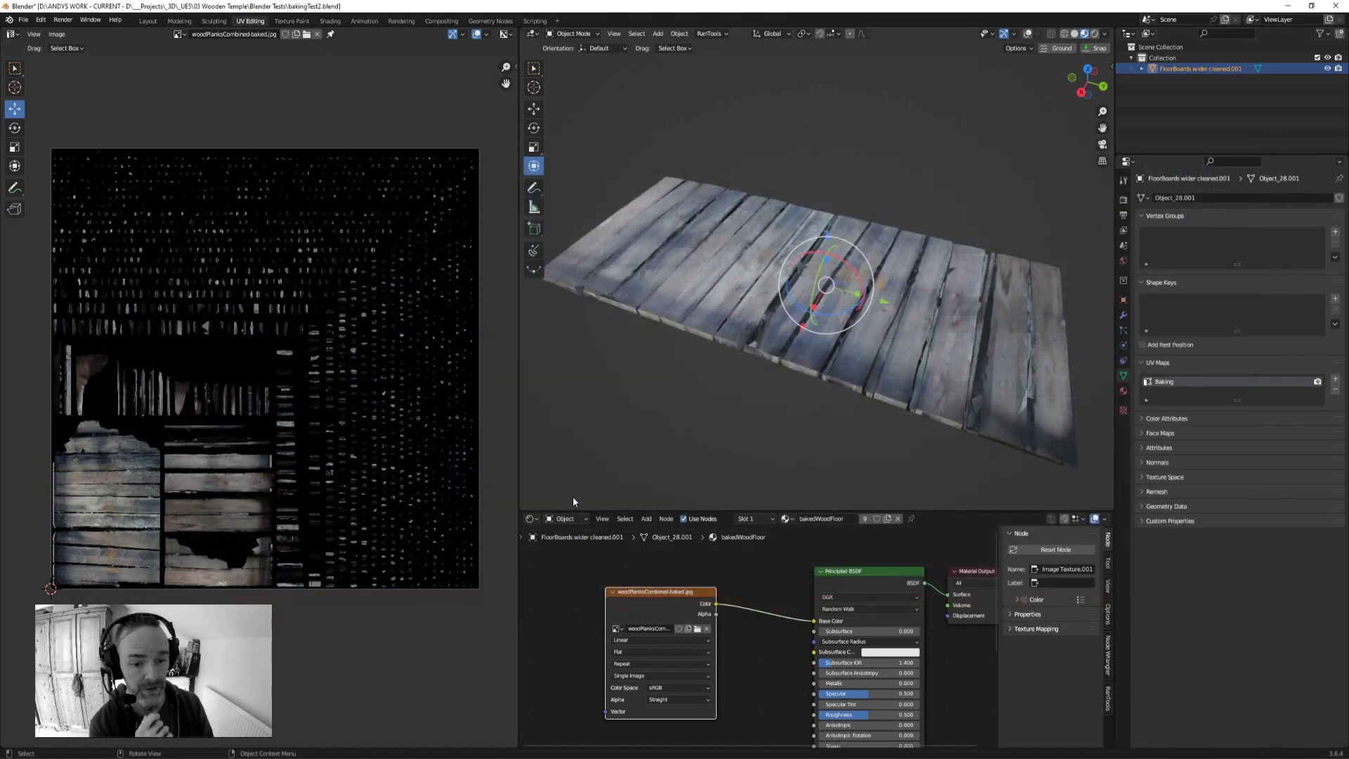
Step: Widen the woodPlanksCombined-baked image node to reveal its full file name
{"action": "left_click", "coordinate": [657, 610]}
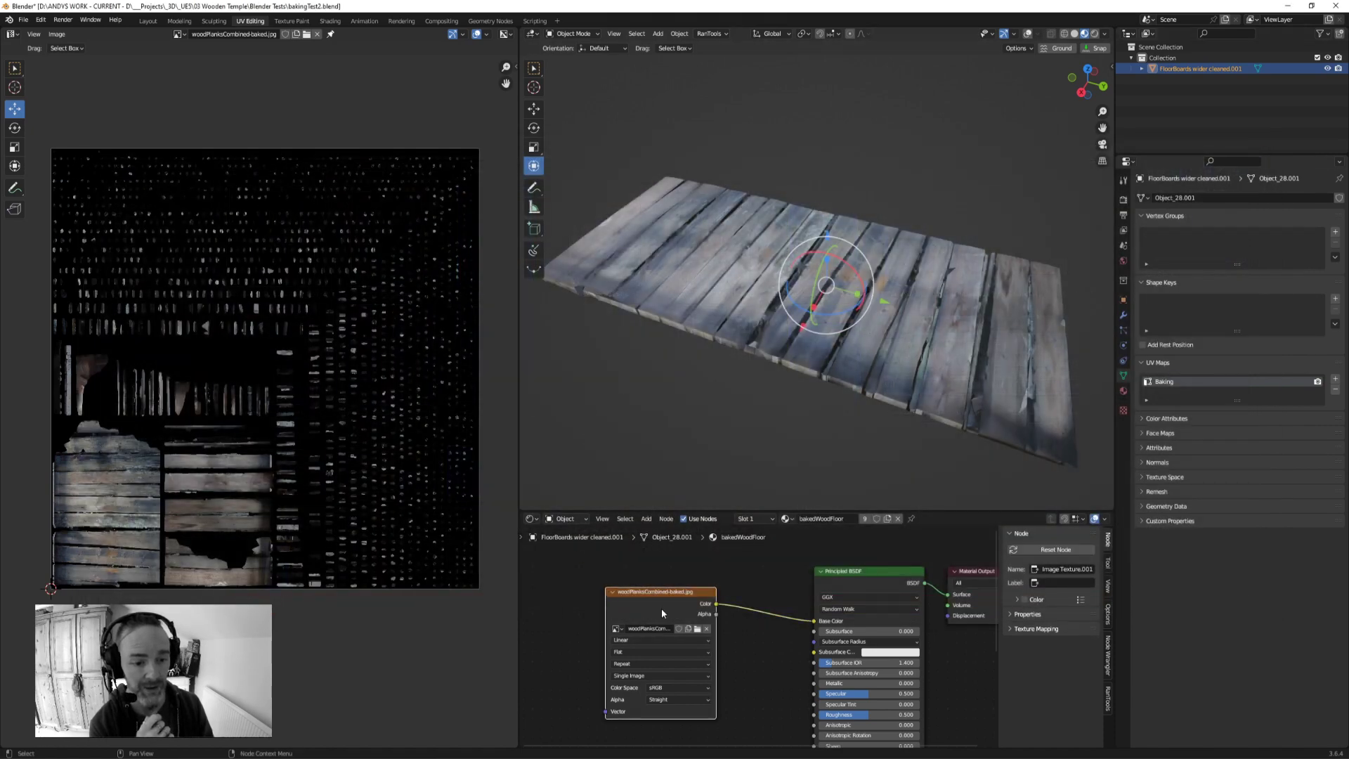
{"action": "left_click_drag", "start_coordinate": [659, 608], "coordinate": [636, 608]}
{"action": "scroll", "coordinate": [709, 663], "scroll_direction": "up", "scroll_amount": 1}
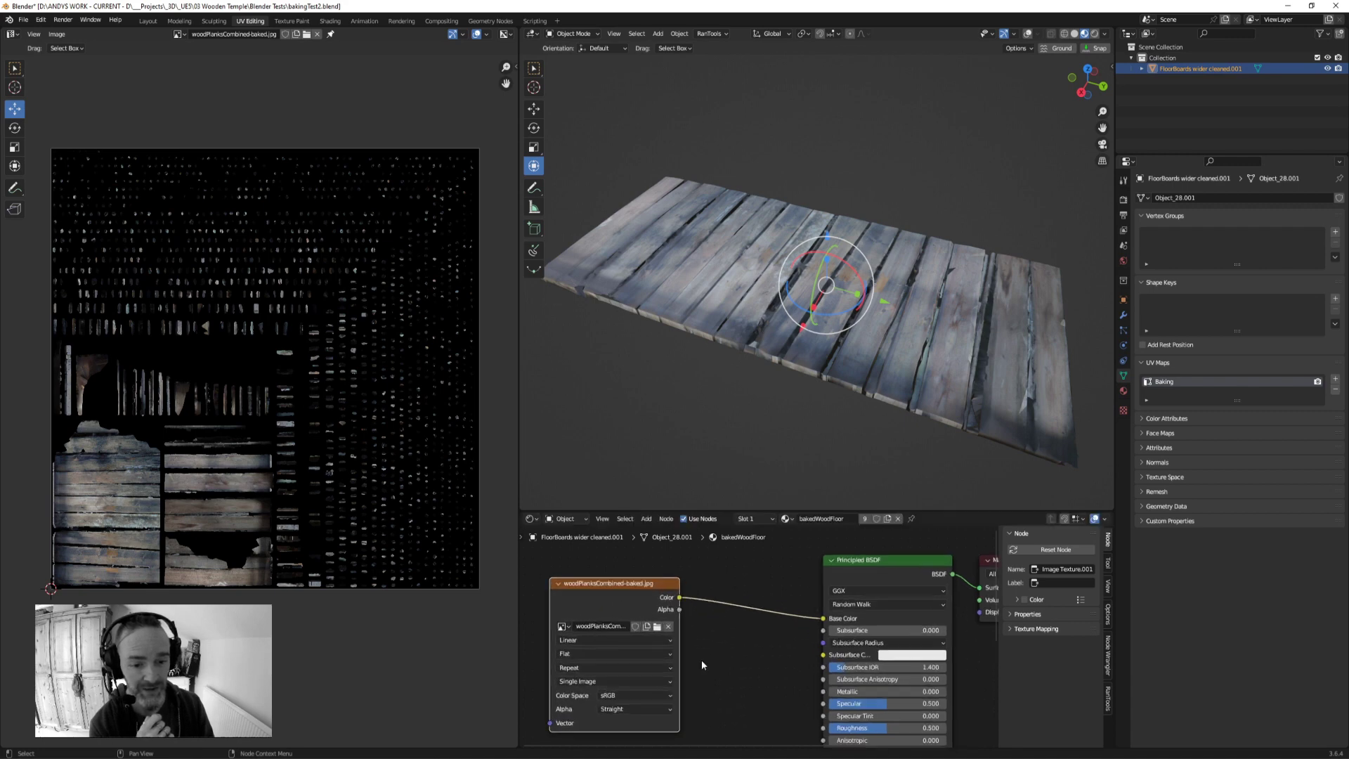
{"action": "scroll", "coordinate": [709, 663], "scroll_direction": "up", "scroll_amount": 1}
{"action": "middle_click_drag", "start_coordinate": [581, 581], "coordinate": [673, 616]}
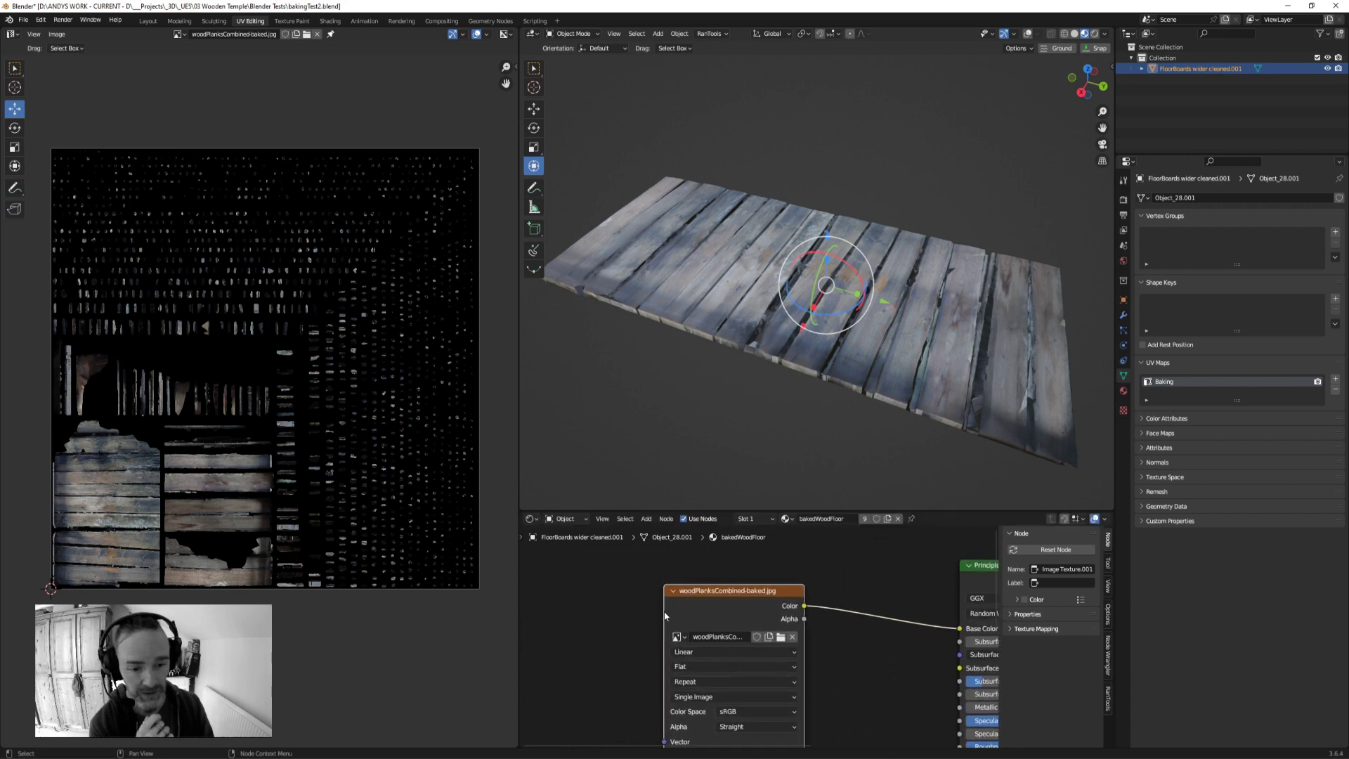
{"action": "left_click_drag", "start_coordinate": [667, 617], "coordinate": [578, 617]}
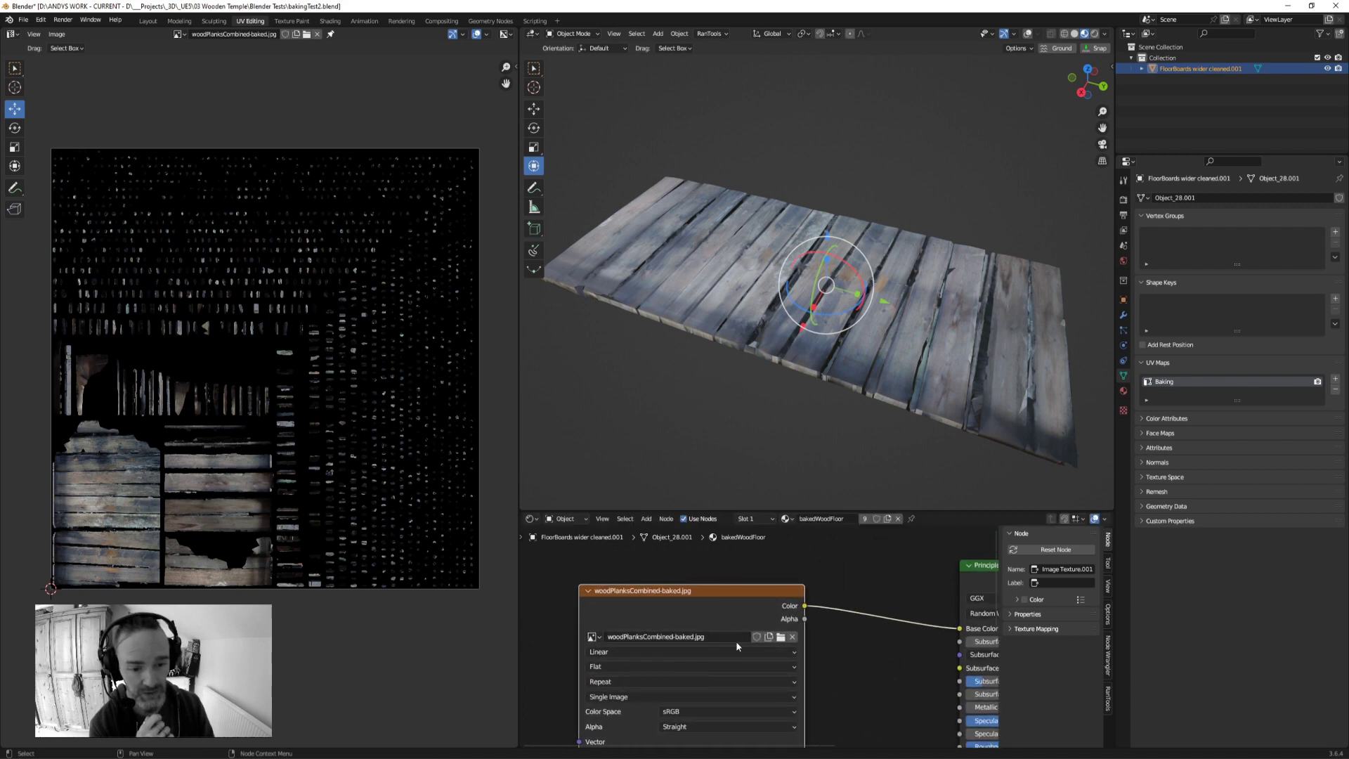
{"action": "scroll", "coordinate": [843, 637], "scroll_direction": "down", "scroll_amount": 1}
{"action": "scroll", "coordinate": [841, 632], "scroll_direction": "down", "scroll_amount": 2}
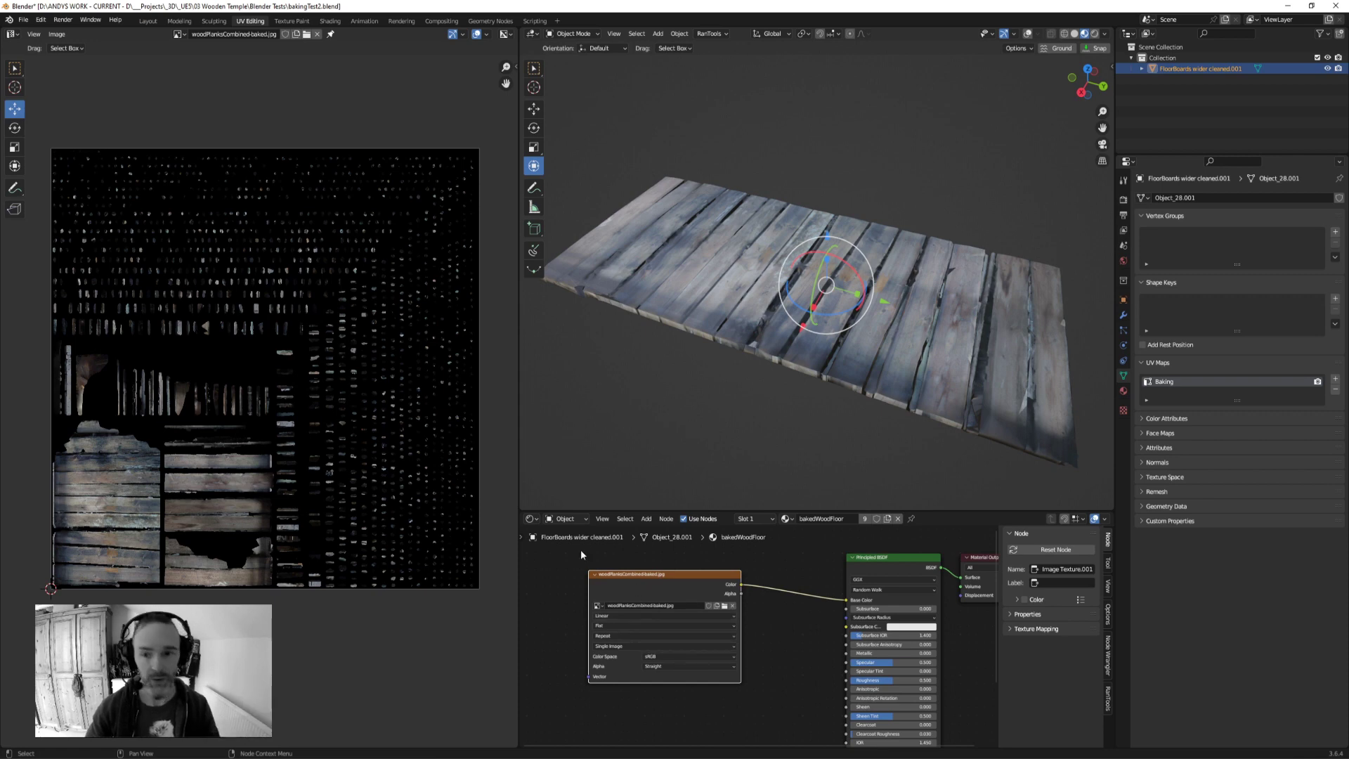
{"action": "left_click_drag", "start_coordinate": [660, 594], "coordinate": [673, 605]}
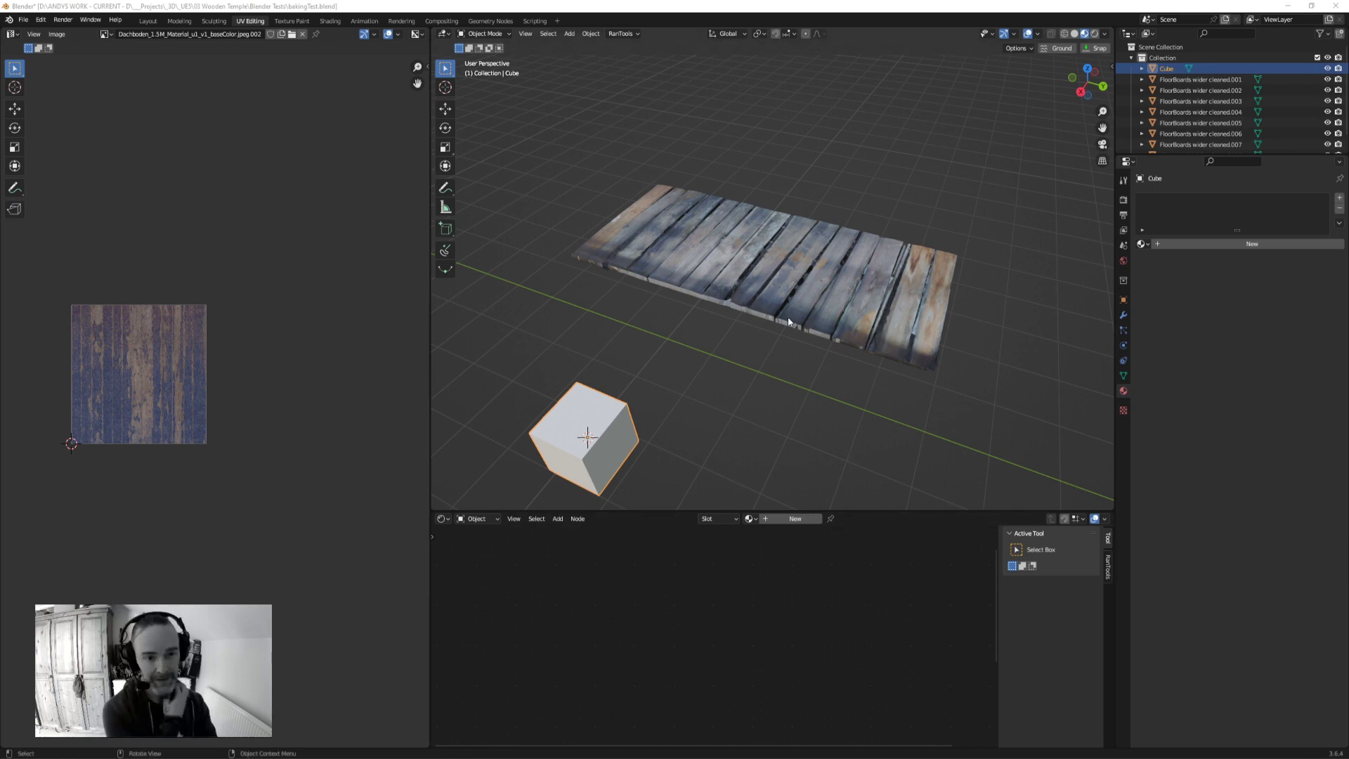
Step: Select the cube in the original file, after comparing with the baked atlas file
{"action": "left_click", "coordinate": [758, 320]}
{"action": "middle_click_drag", "start_coordinate": [717, 433], "coordinate": [713, 351]}
{"action": "left_click", "coordinate": [397, 731]}
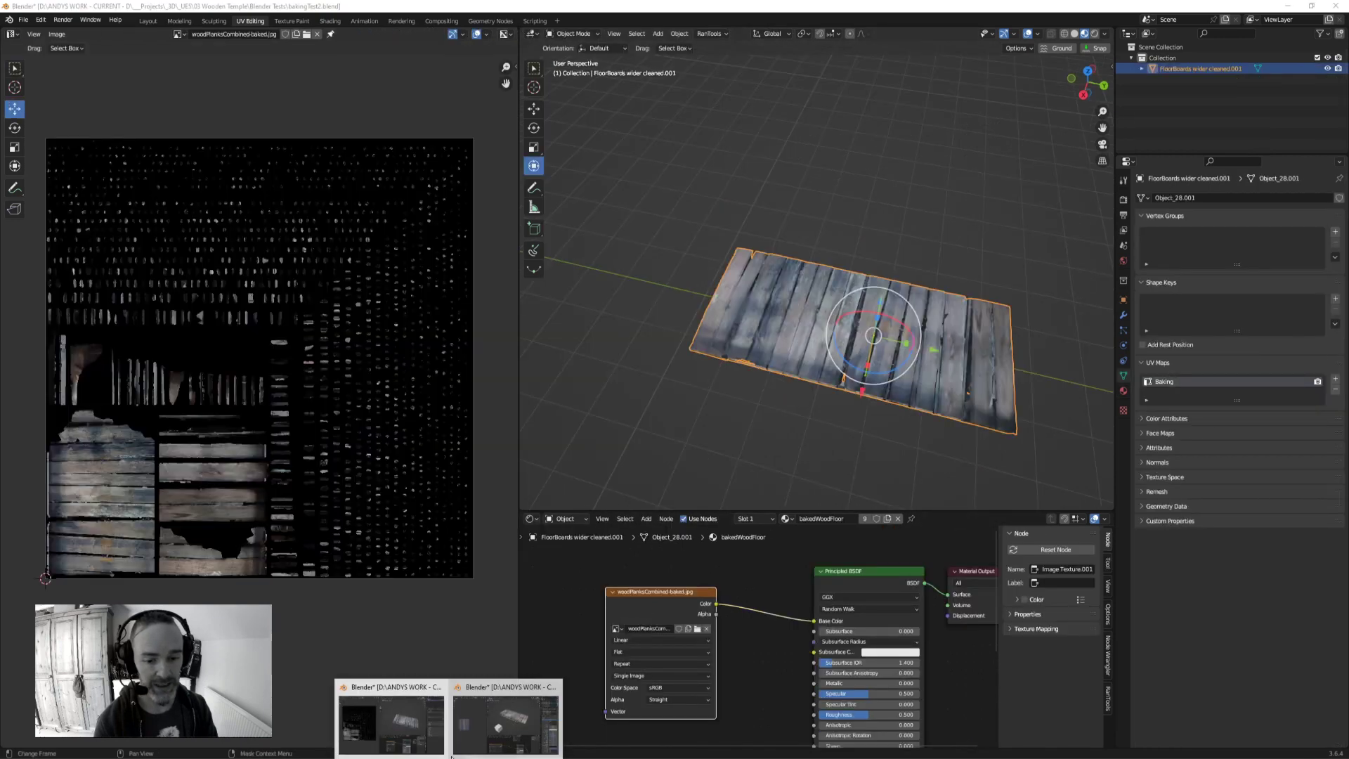
{"action": "left_click", "coordinate": [505, 709]}
{"action": "middle_click_drag", "start_coordinate": [717, 404], "coordinate": [698, 419]}
{"action": "left_click", "coordinate": [600, 427]}
{"action": "mouse_move", "coordinate": [422, 755]}
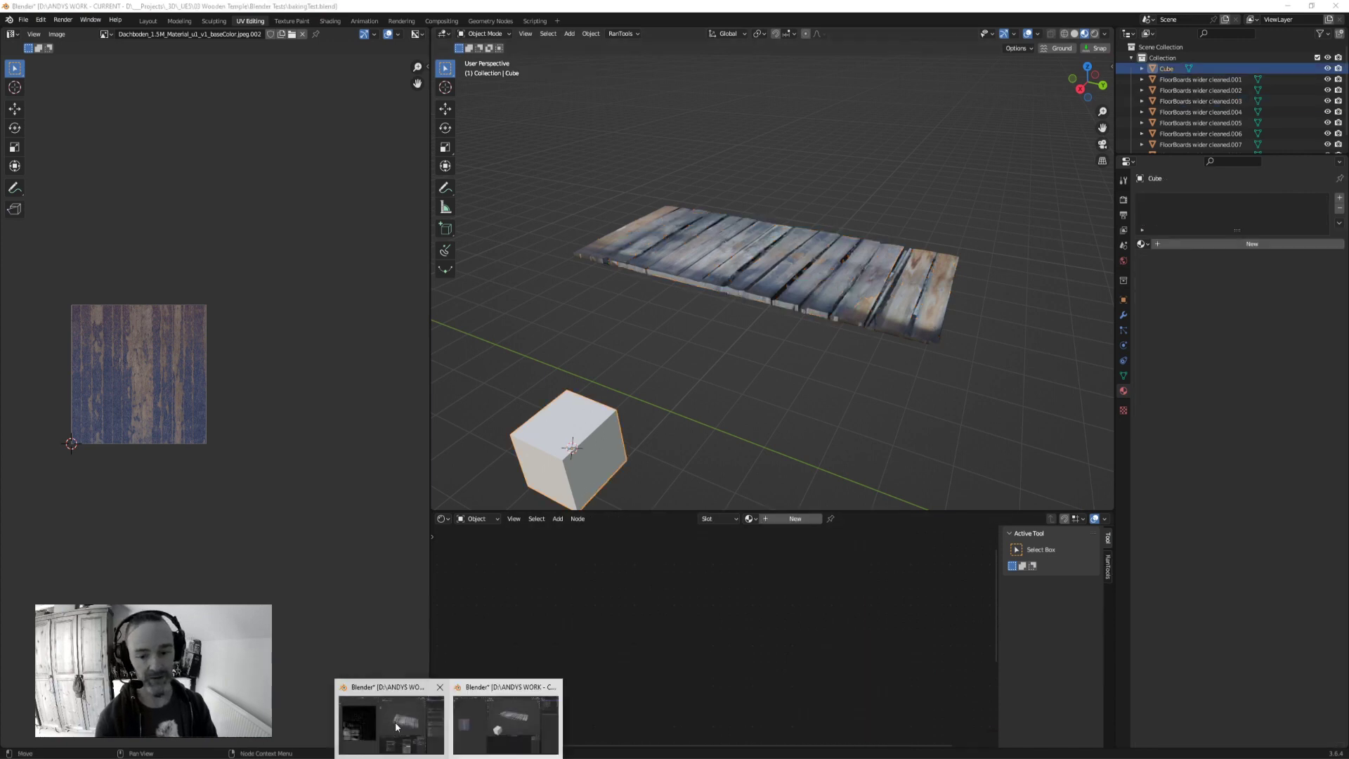
{"action": "left_click", "coordinate": [397, 730]}
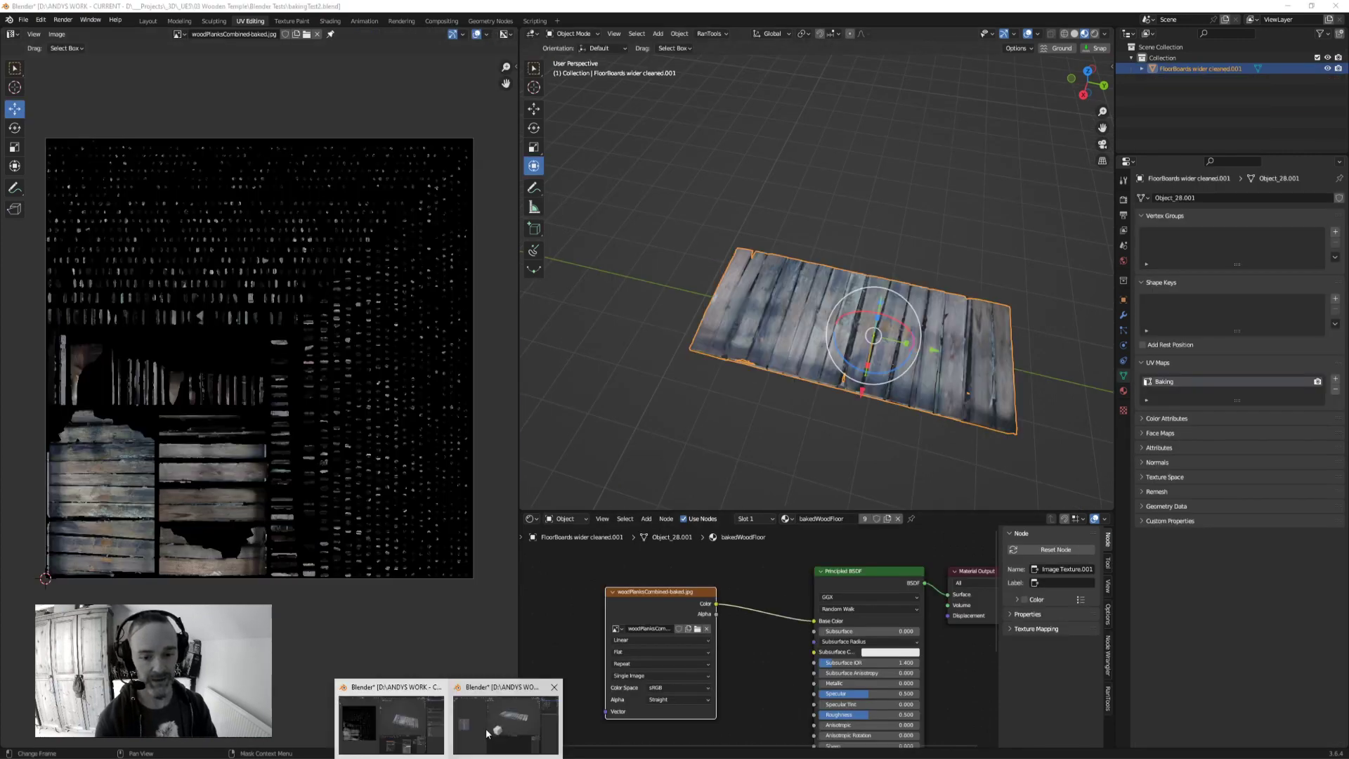
{"action": "left_click", "coordinate": [506, 710]}
Step: Raise the cube upward along Z
{"action": "key", "text": "shift+space"}
{"action": "key", "text": "t"}
{"action": "left_click_drag", "start_coordinate": [562, 396], "coordinate": [544, 247]}
{"action": "middle_click_drag", "start_coordinate": [544, 247], "coordinate": [727, 352]}
Step: Check plank .003's bakedWood node and plank .002's UV maps, then reselect the cube
{"action": "left_click", "coordinate": [775, 282]}
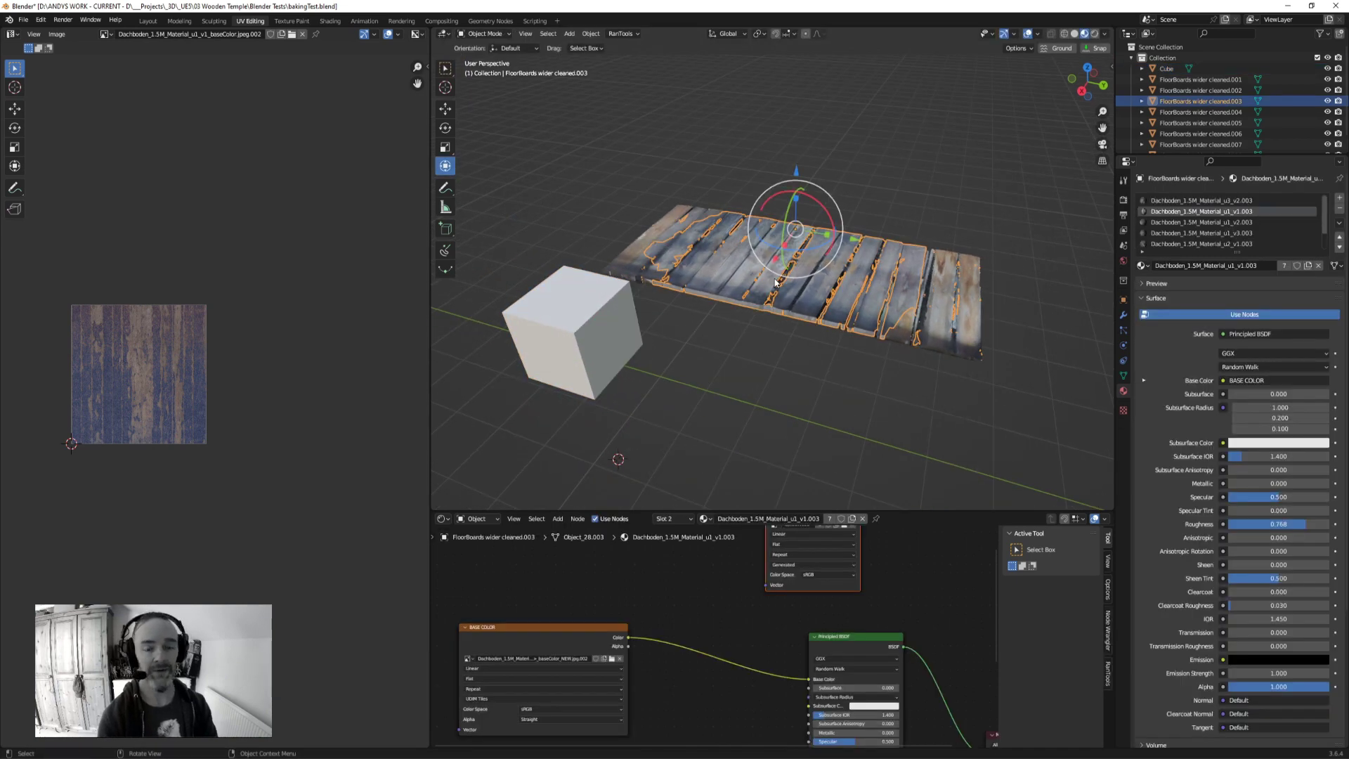
{"action": "middle_click_drag", "start_coordinate": [708, 578], "coordinate": [664, 649]}
{"action": "left_click", "coordinate": [752, 566]}
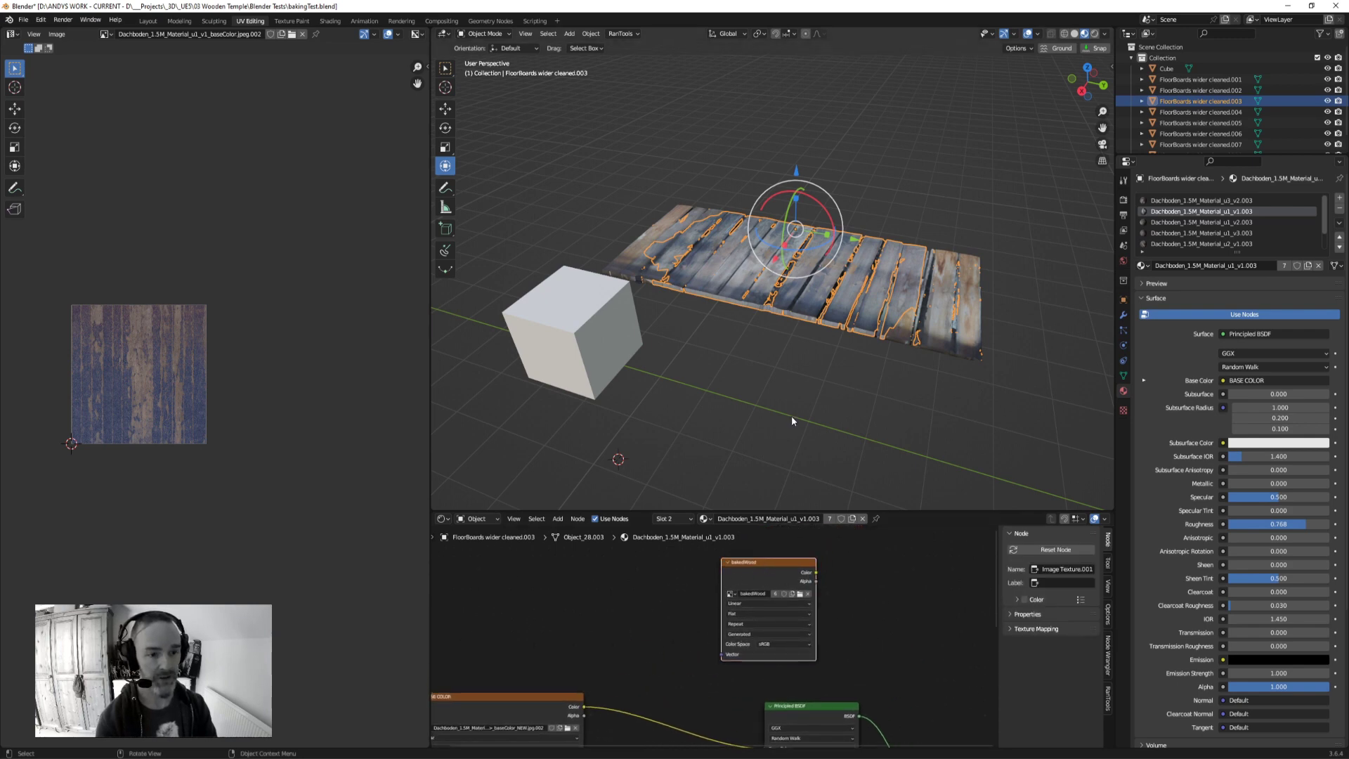
{"action": "middle_click_drag", "start_coordinate": [786, 350], "coordinate": [795, 370]}
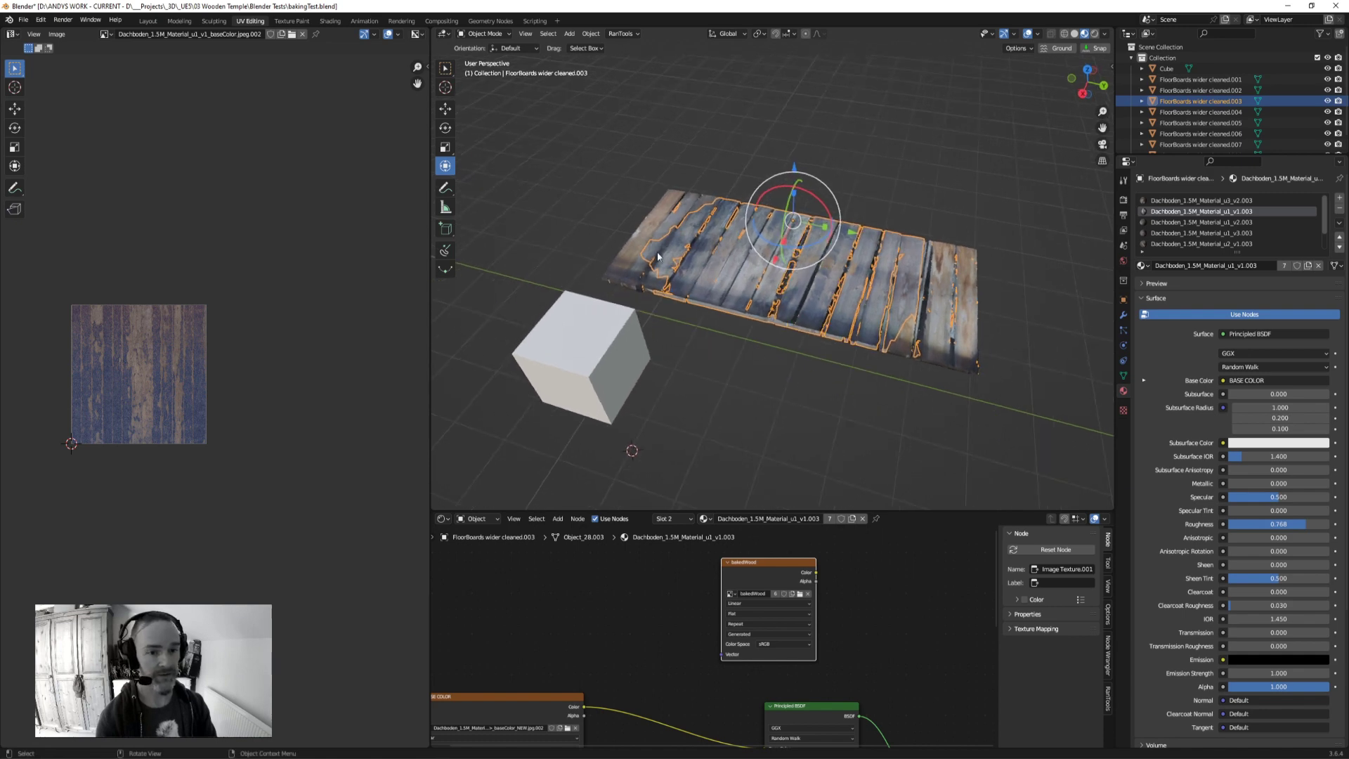
{"action": "left_click", "coordinate": [651, 225]}
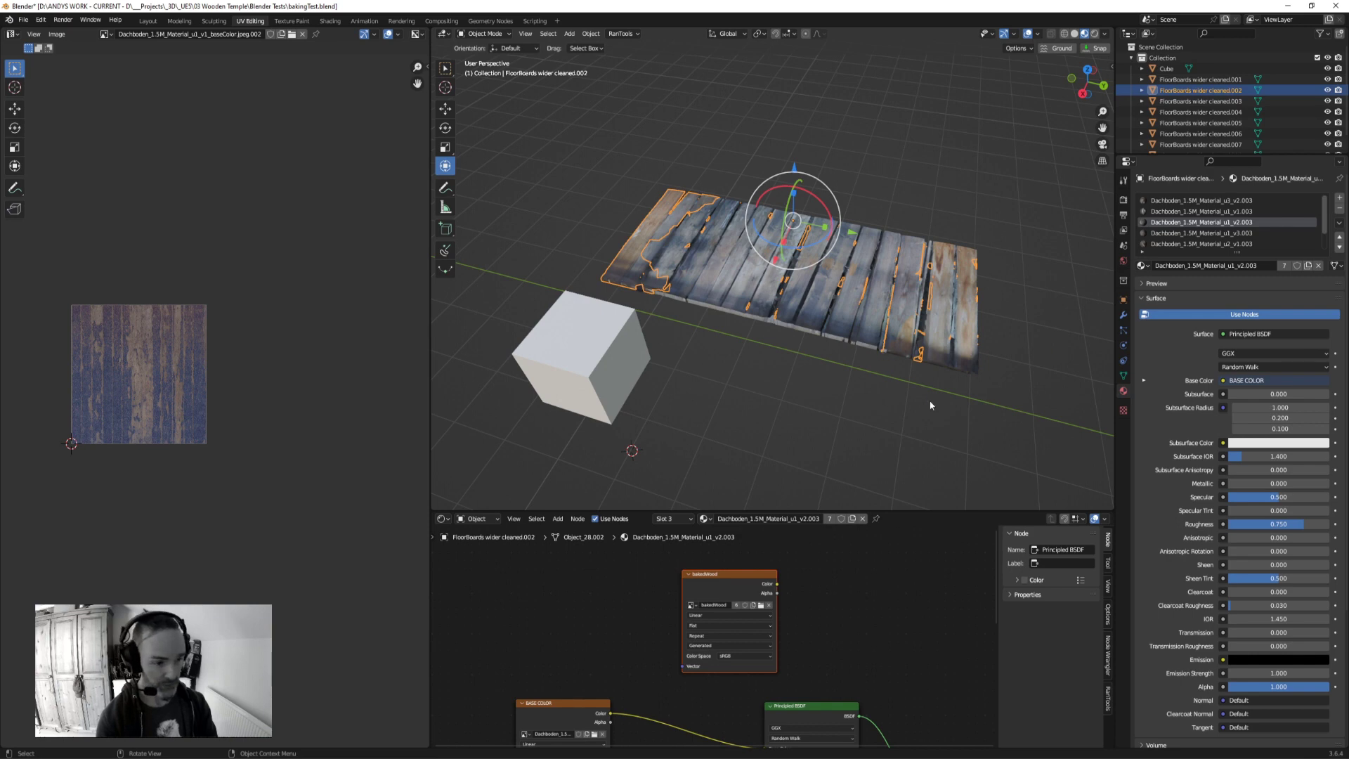
{"action": "left_click", "coordinate": [1123, 375]}
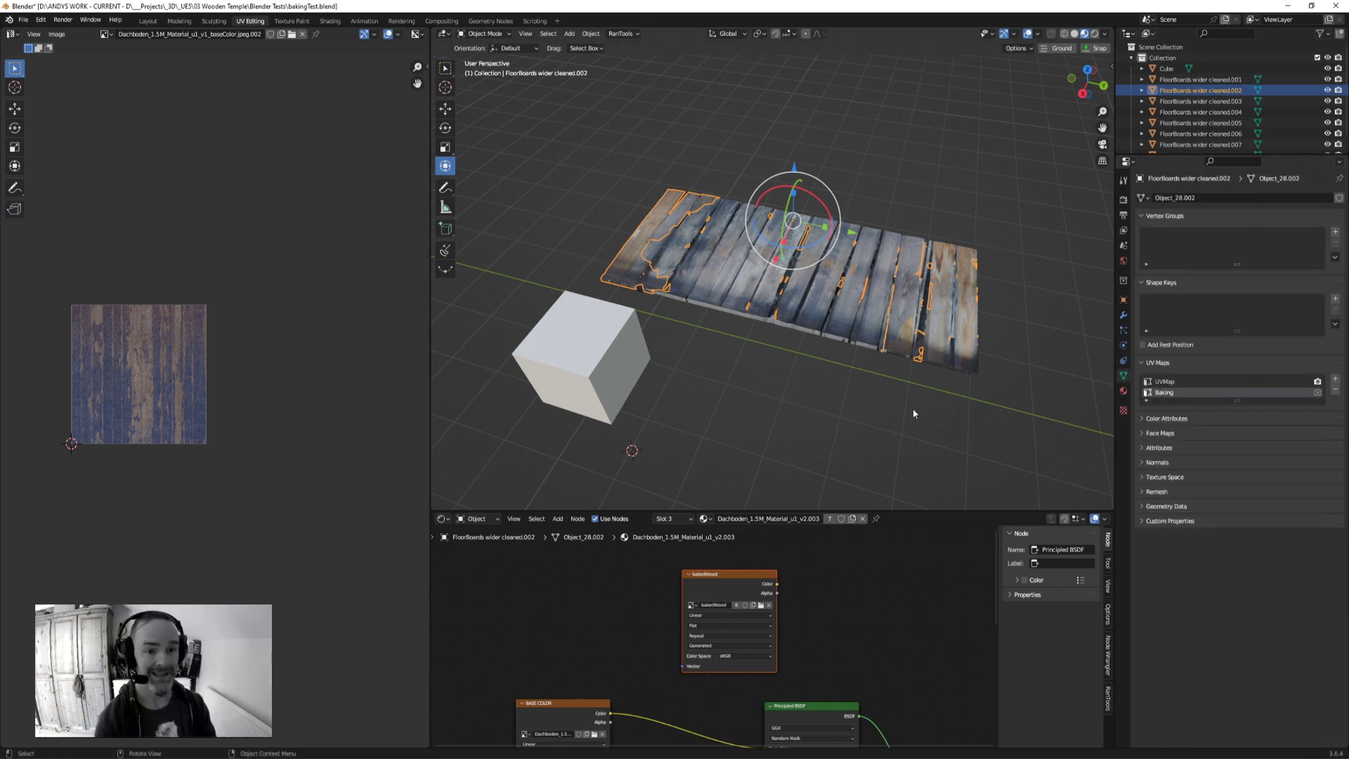
{"action": "left_click", "coordinate": [599, 380]}
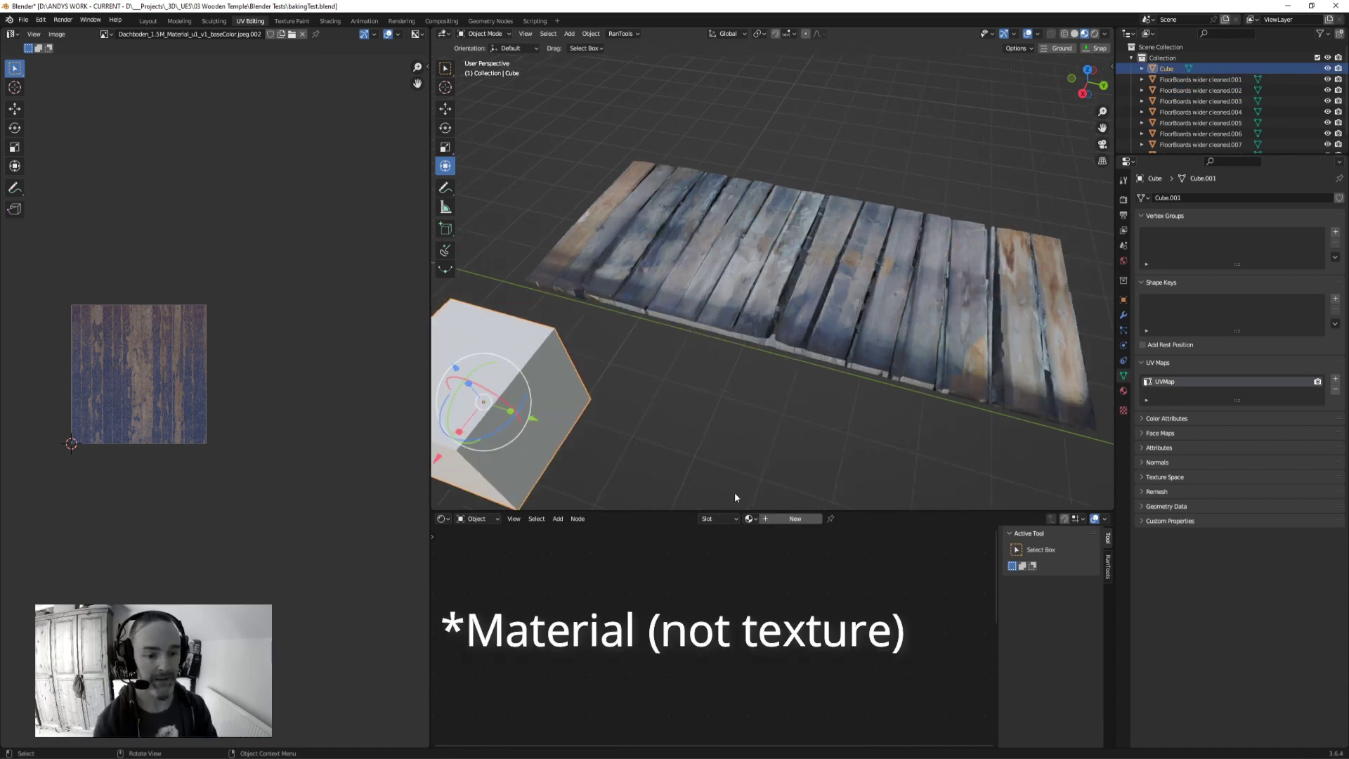
{"action": "scroll", "coordinate": [731, 488], "scroll_direction": "down", "scroll_amount": 4}
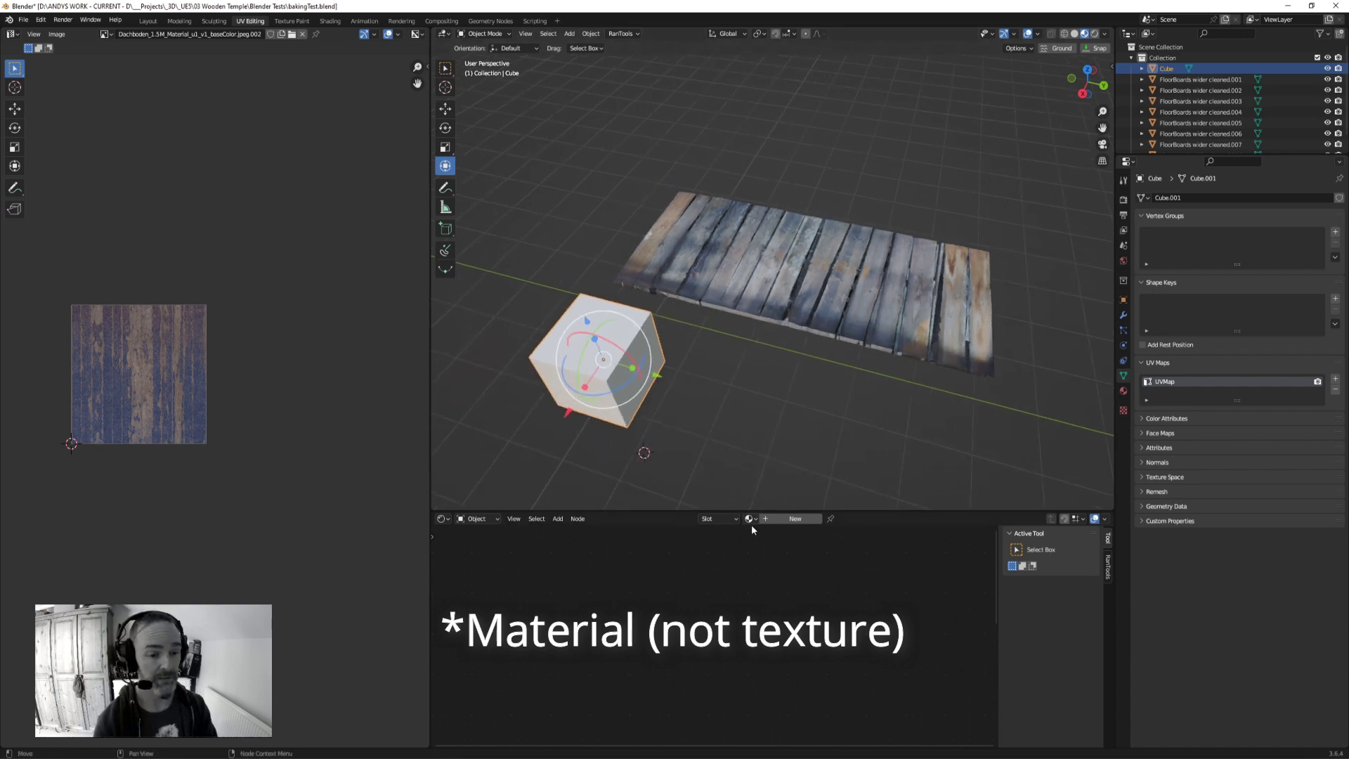
Step: Create a new material, Material.001, for the cube
{"action": "left_click", "coordinate": [799, 518]}
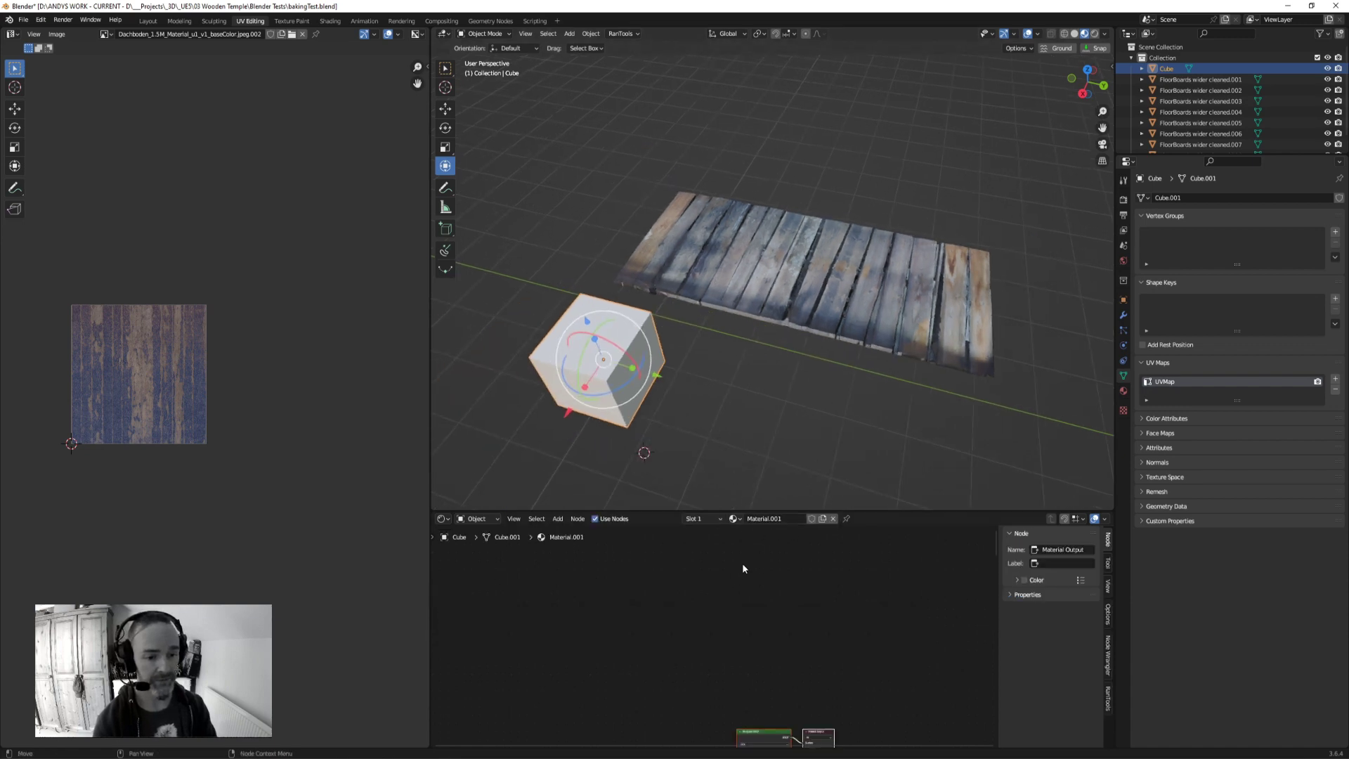
{"action": "middle_click_drag", "start_coordinate": [742, 562], "coordinate": [747, 491]}
{"action": "scroll", "coordinate": [752, 565], "scroll_direction": "up", "scroll_amount": 2}
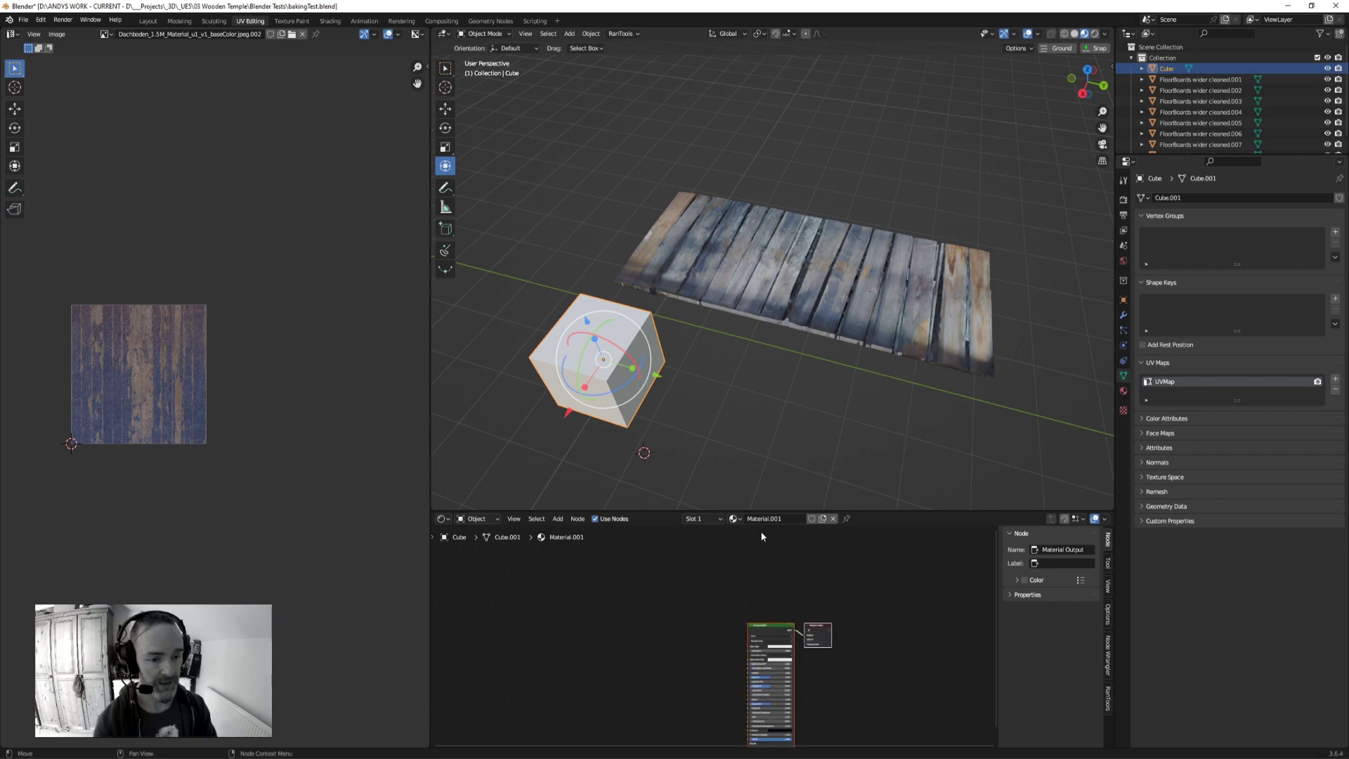
{"action": "middle_click_drag", "start_coordinate": [759, 583], "coordinate": [763, 542]}
{"action": "scroll", "coordinate": [757, 571], "scroll_direction": "up", "scroll_amount": 3}
Step: Add a bakedWood Image Texture node feeding the Principled BSDF Base Color
{"action": "key", "text": "shift+a"}
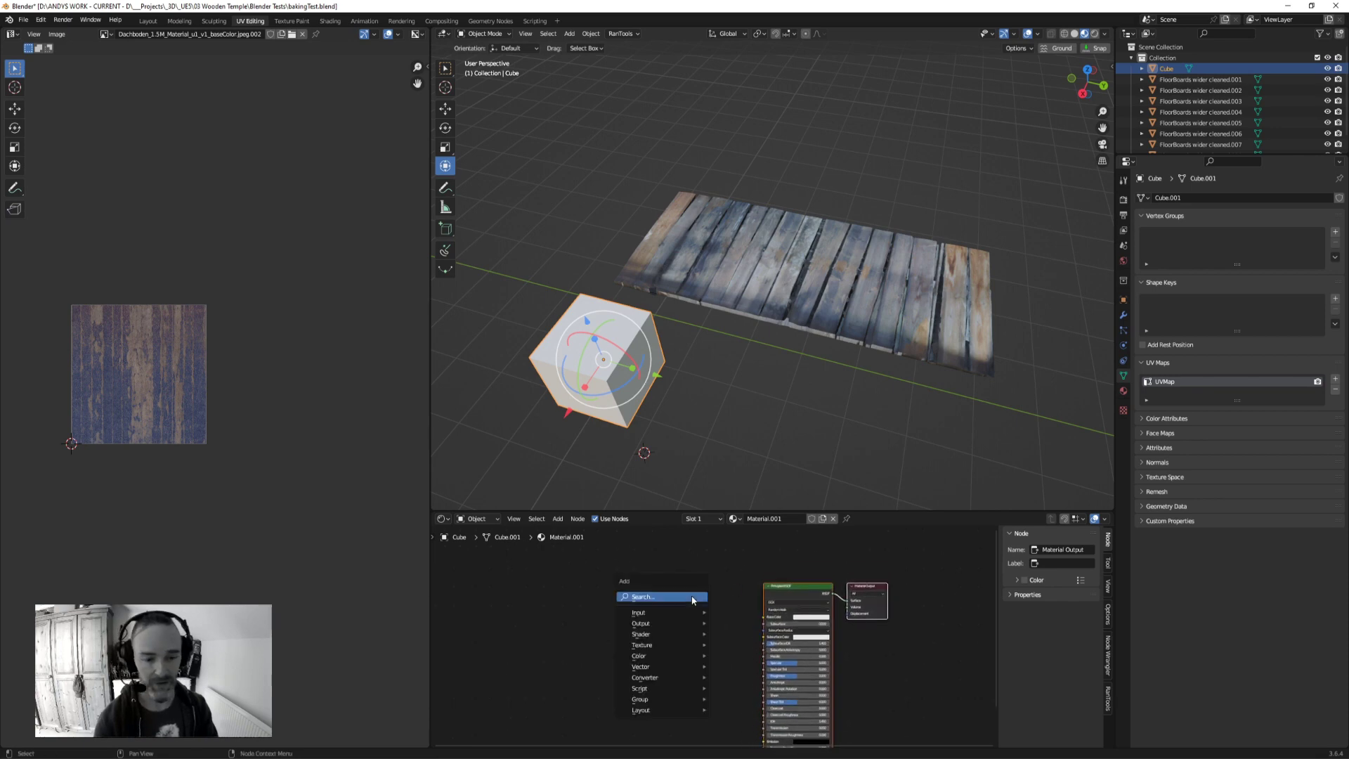
{"action": "type", "text": "im"}
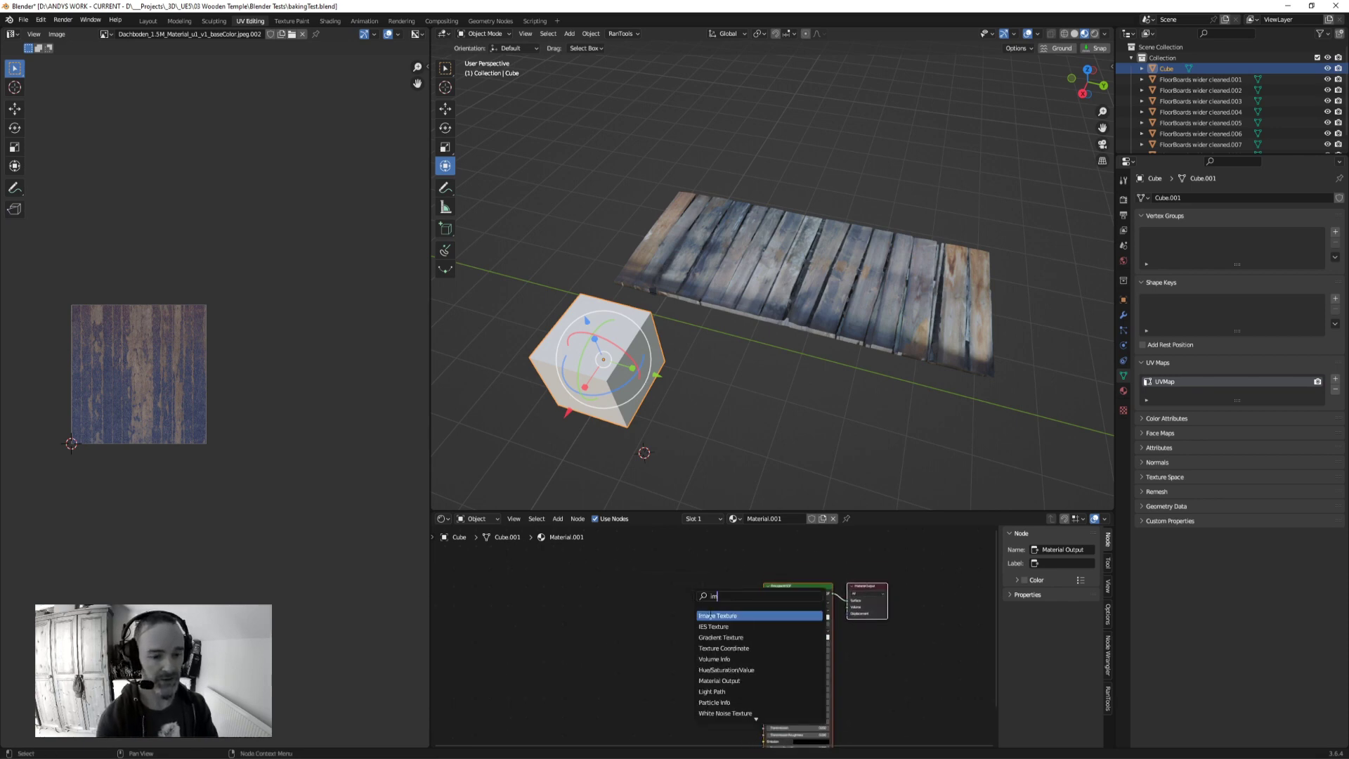
{"action": "left_click", "coordinate": [709, 615]}
{"action": "left_click", "coordinate": [685, 583]}
{"action": "scroll", "coordinate": [703, 575], "scroll_direction": "up", "scroll_amount": 2}
{"action": "left_click", "coordinate": [618, 573]}
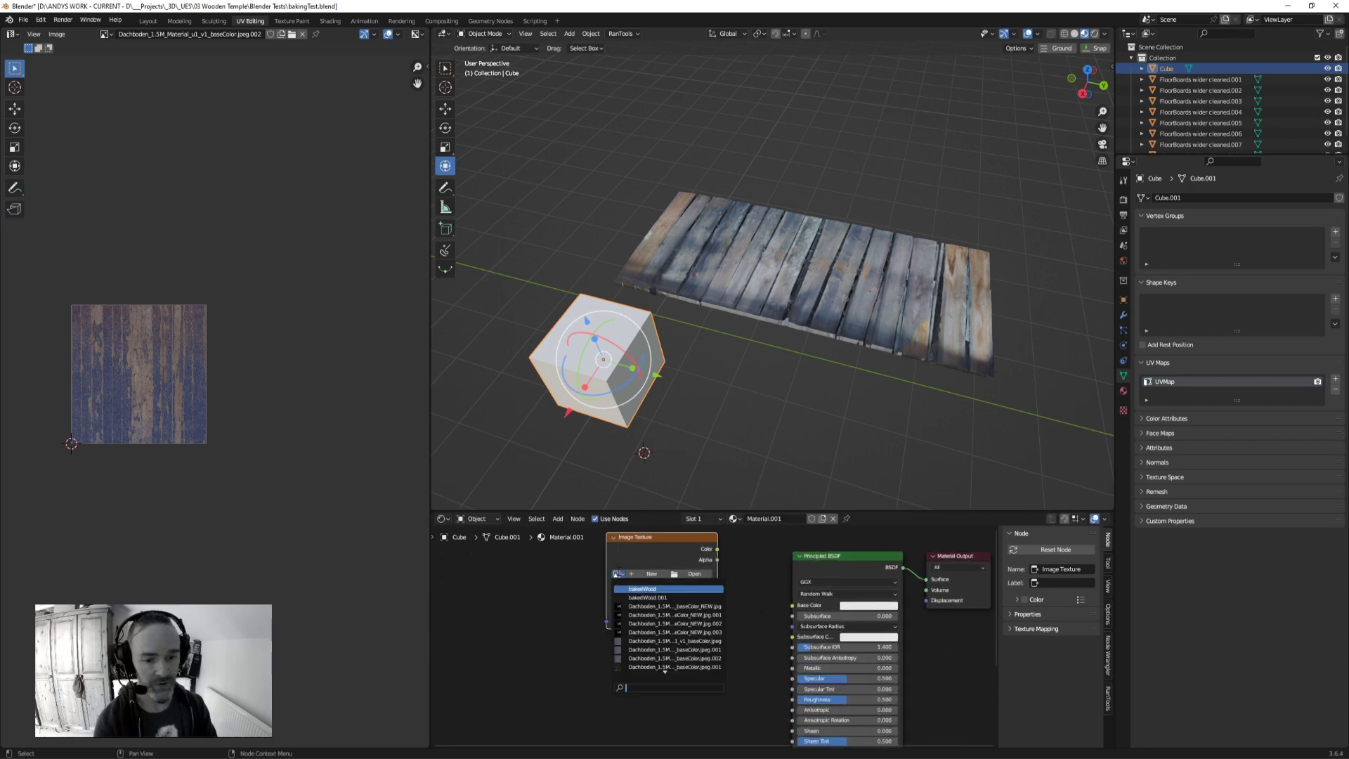
{"action": "left_click", "coordinate": [632, 589]}
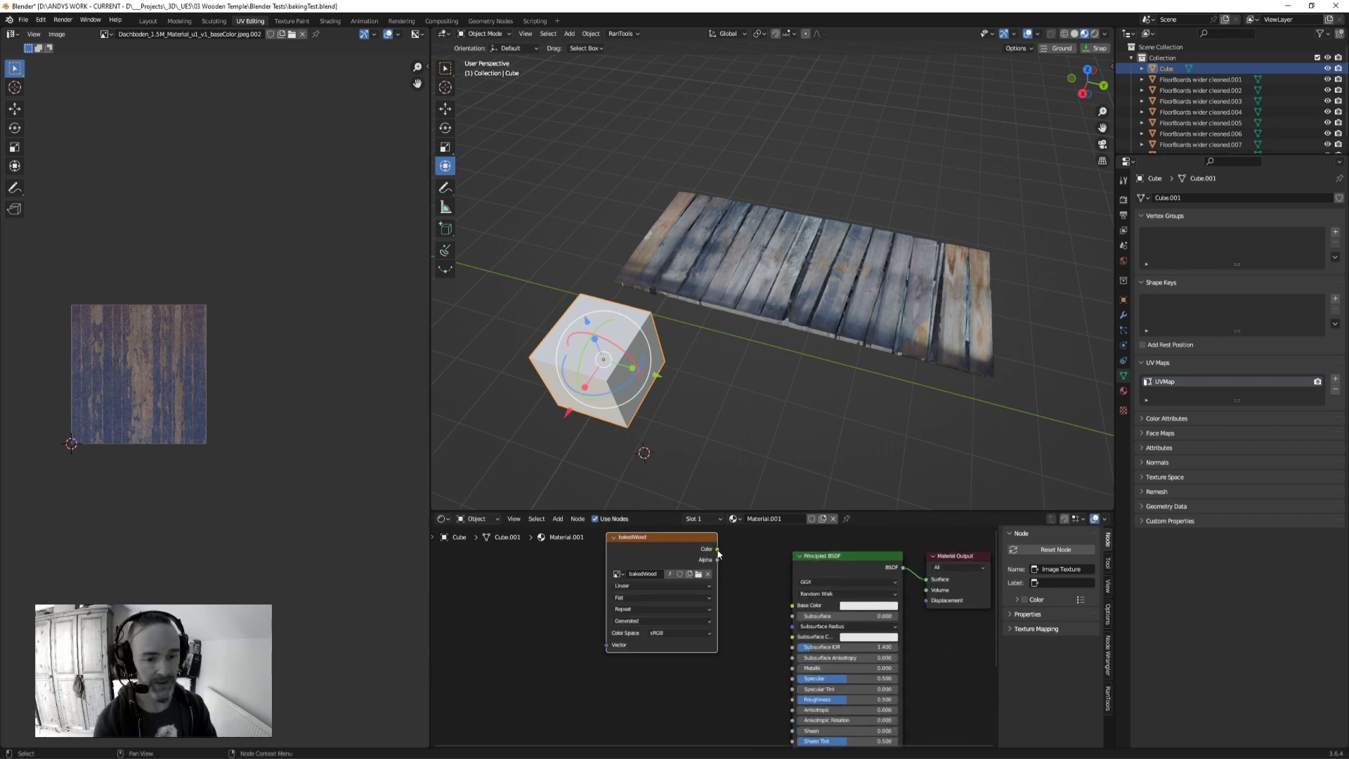
{"action": "left_click_drag", "start_coordinate": [717, 548], "coordinate": [792, 605]}
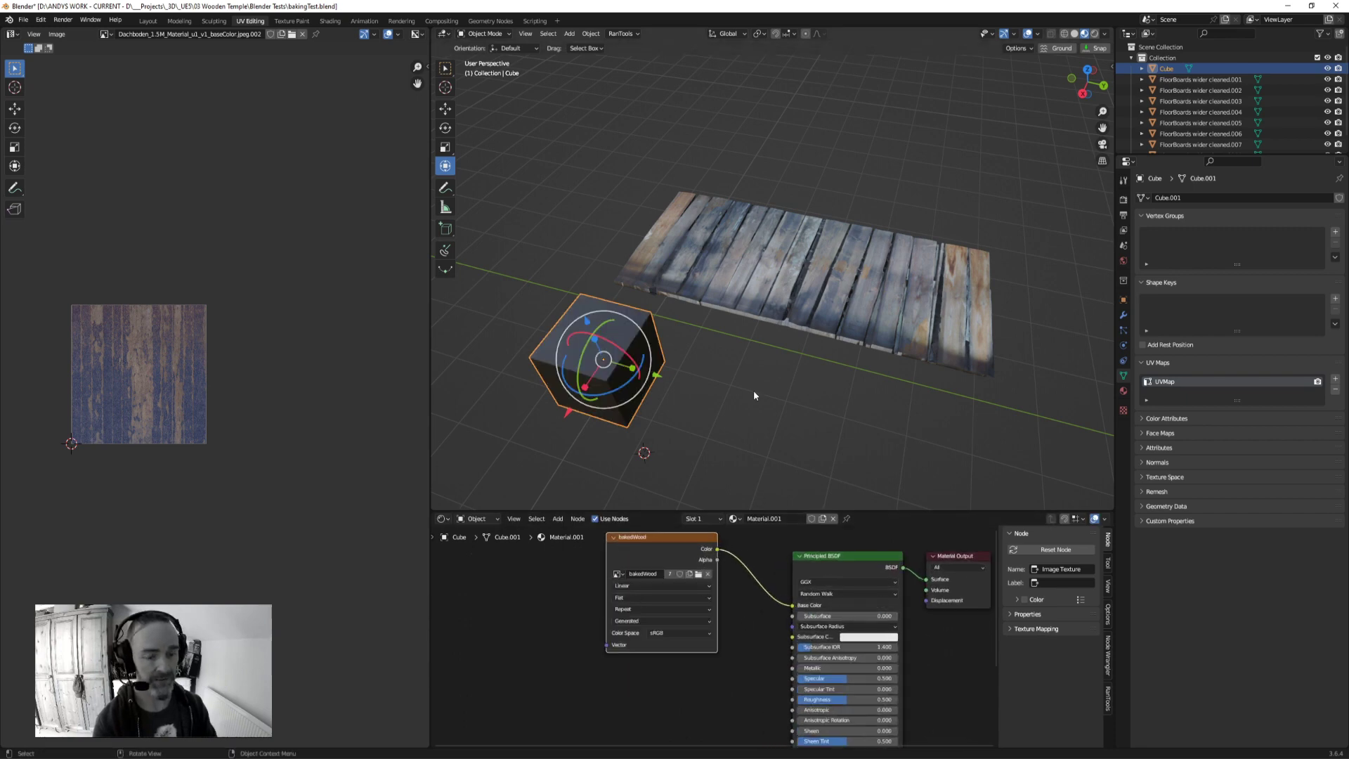
Step: Inspect the darkened cube and list its material slots
{"action": "middle_click_drag", "start_coordinate": [753, 390], "coordinate": [751, 413]}
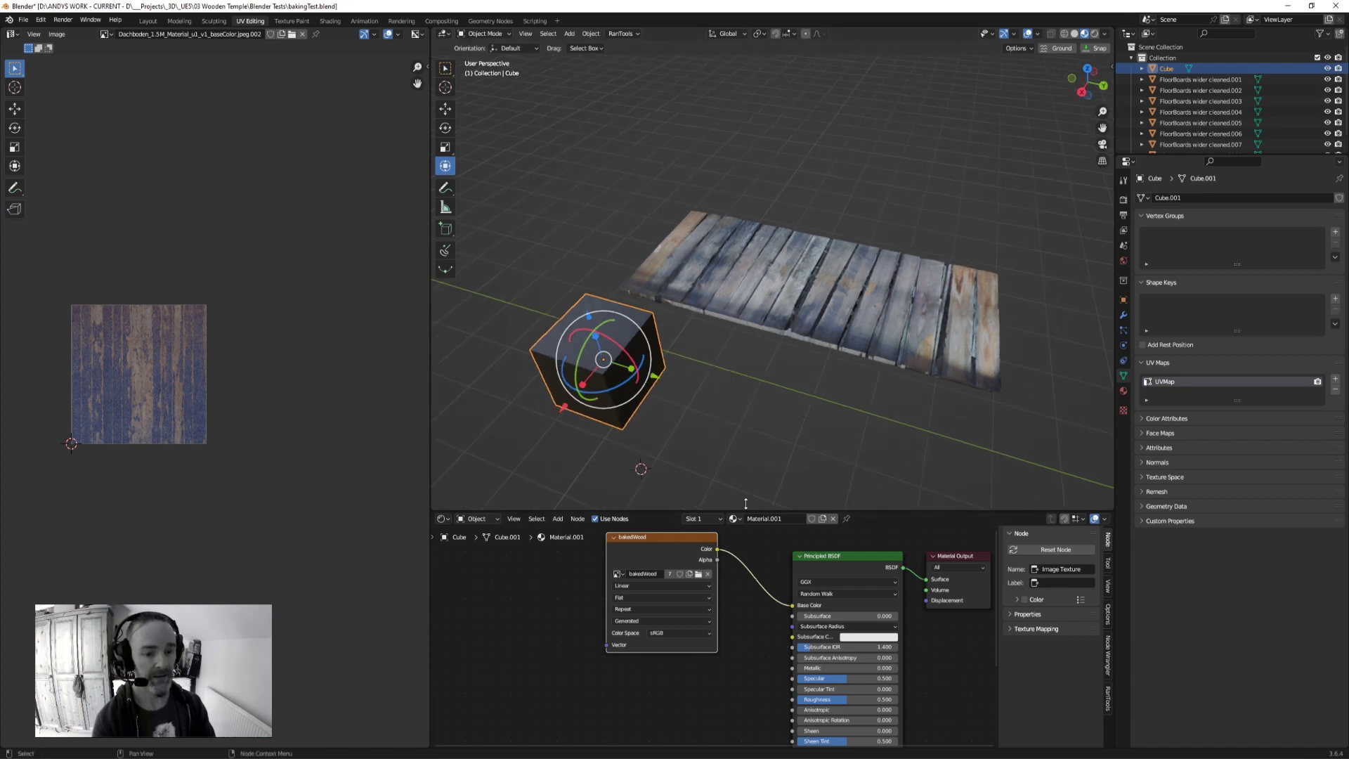
{"action": "left_click", "coordinate": [701, 522]}
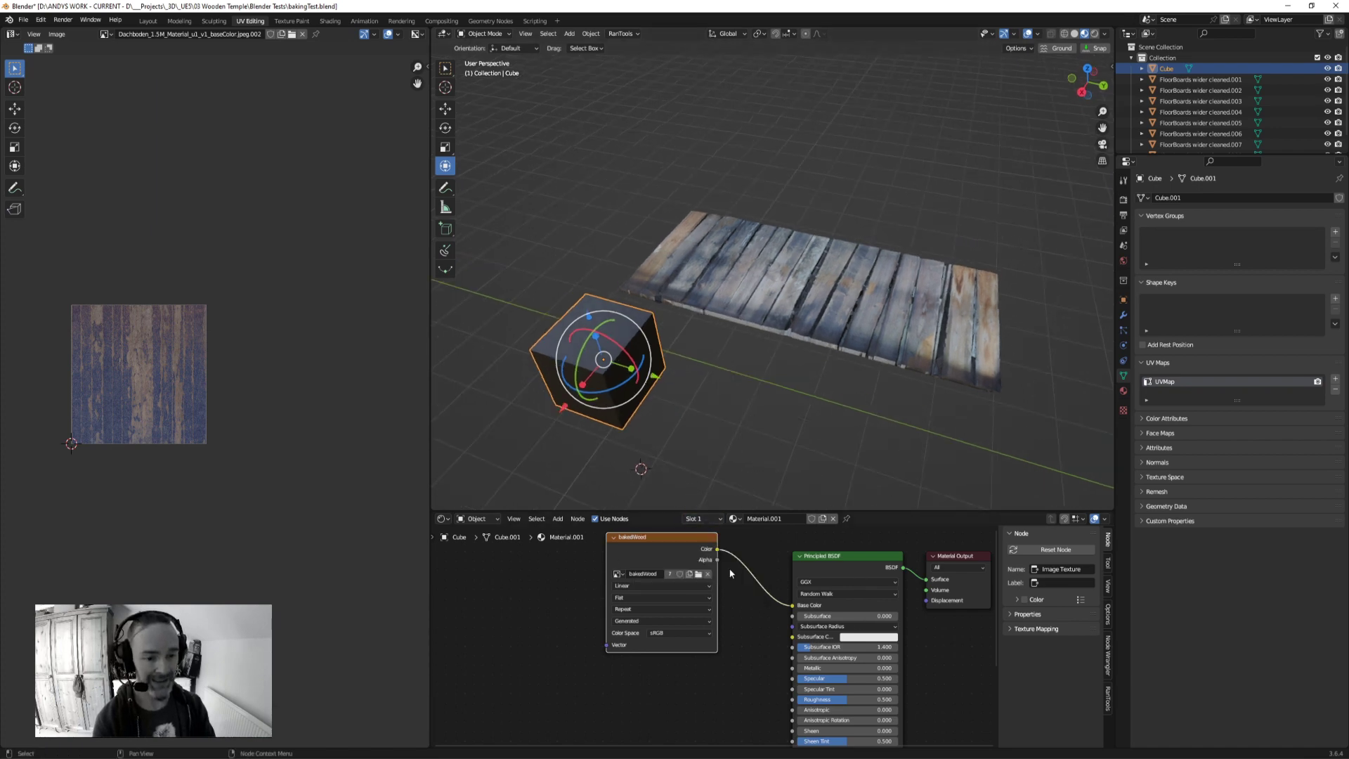
{"action": "left_click", "coordinate": [702, 522]}
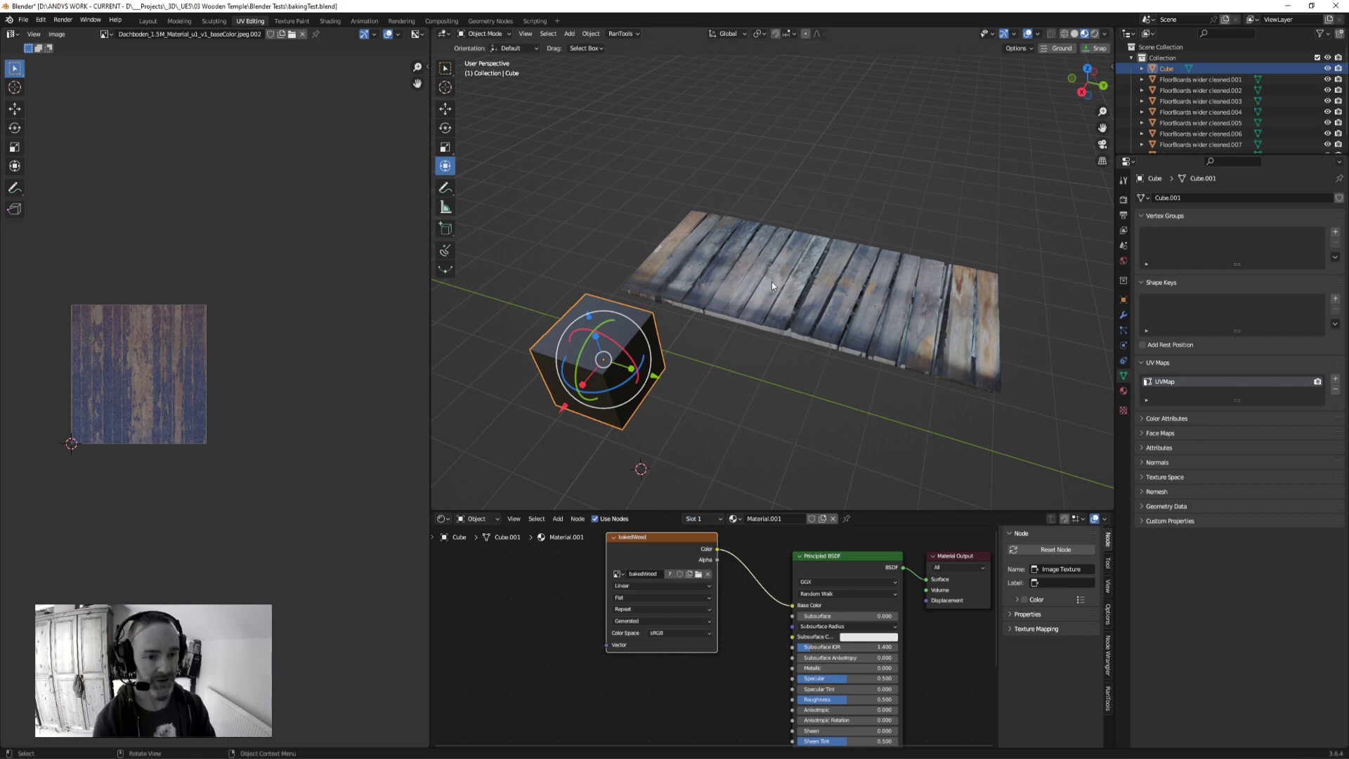
Step: Remove the old UVMap layer from floorboard pieces .002 and .001, keeping Baking
{"action": "left_click", "coordinate": [677, 247]}
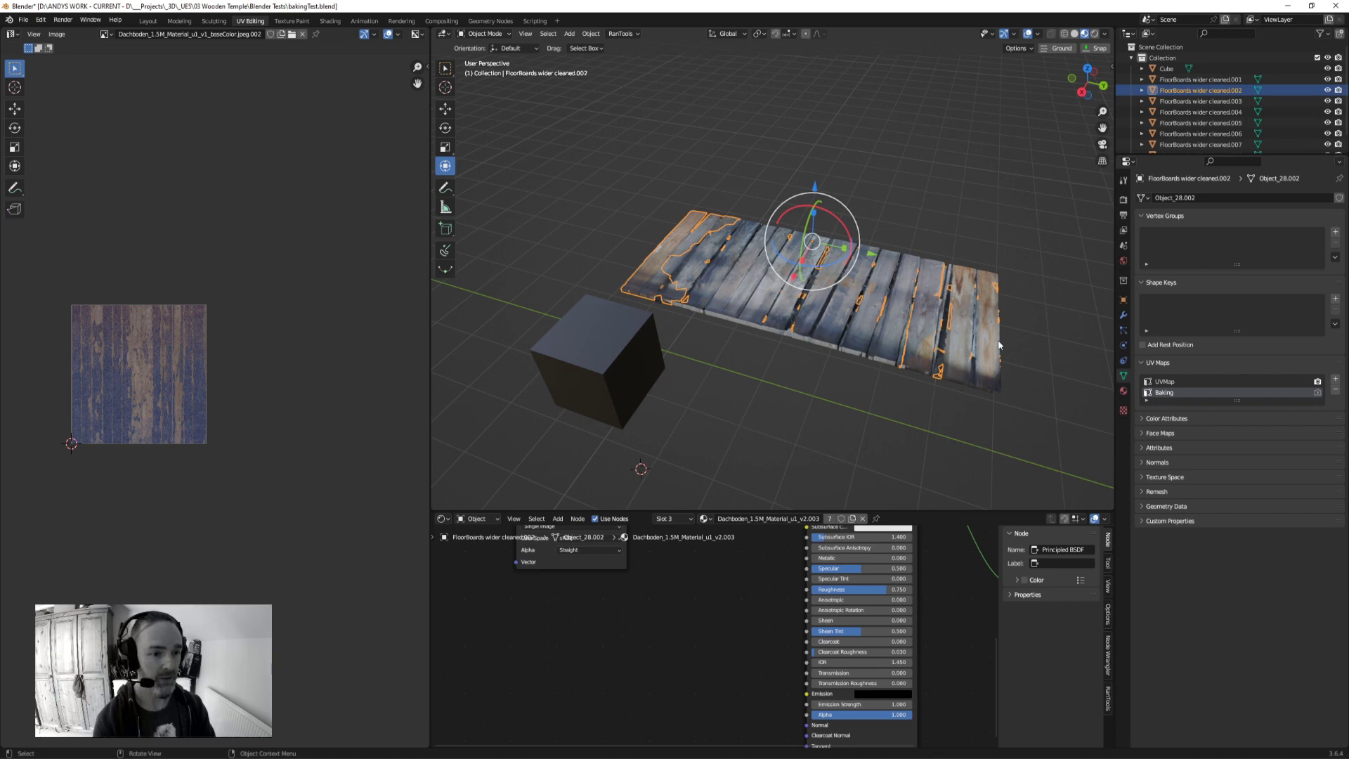
{"action": "scroll", "coordinate": [918, 361], "scroll_direction": "up", "scroll_amount": 1}
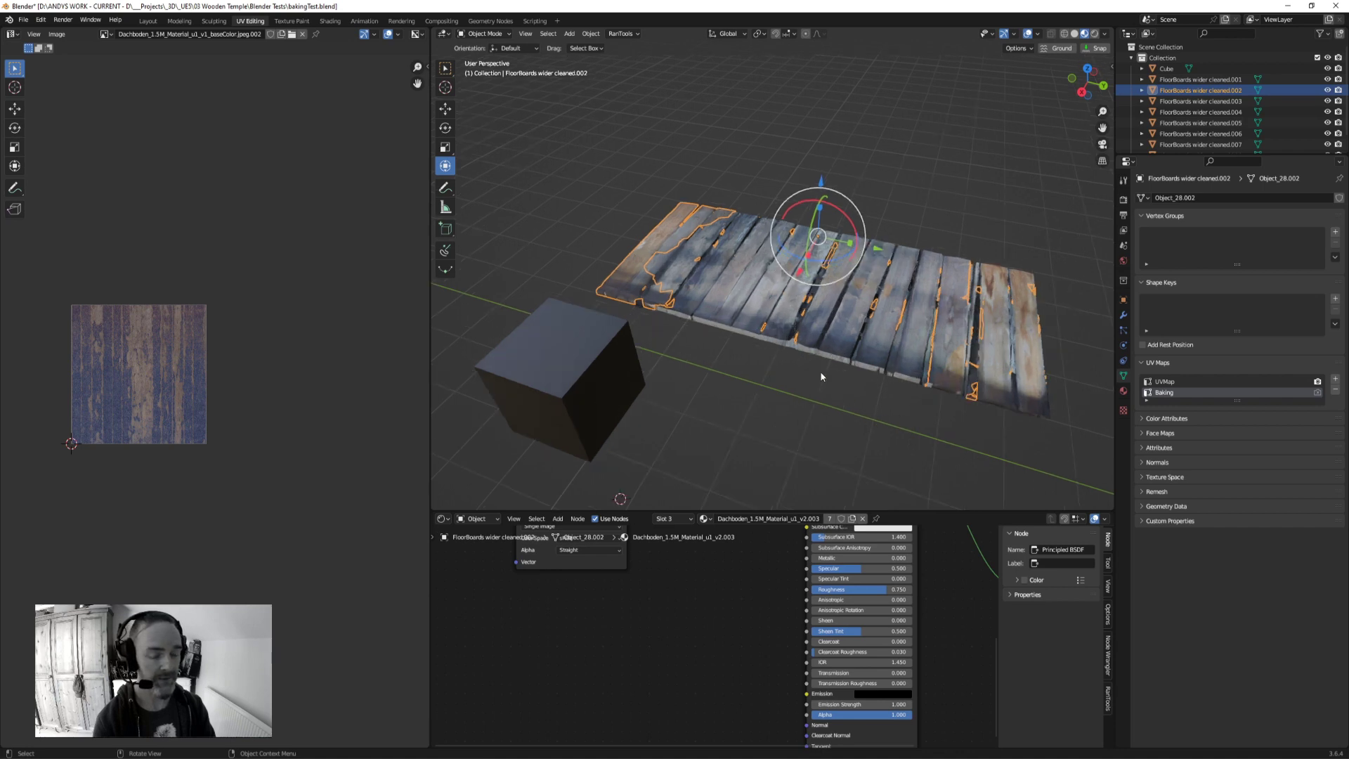
{"action": "left_click", "coordinate": [1170, 383]}
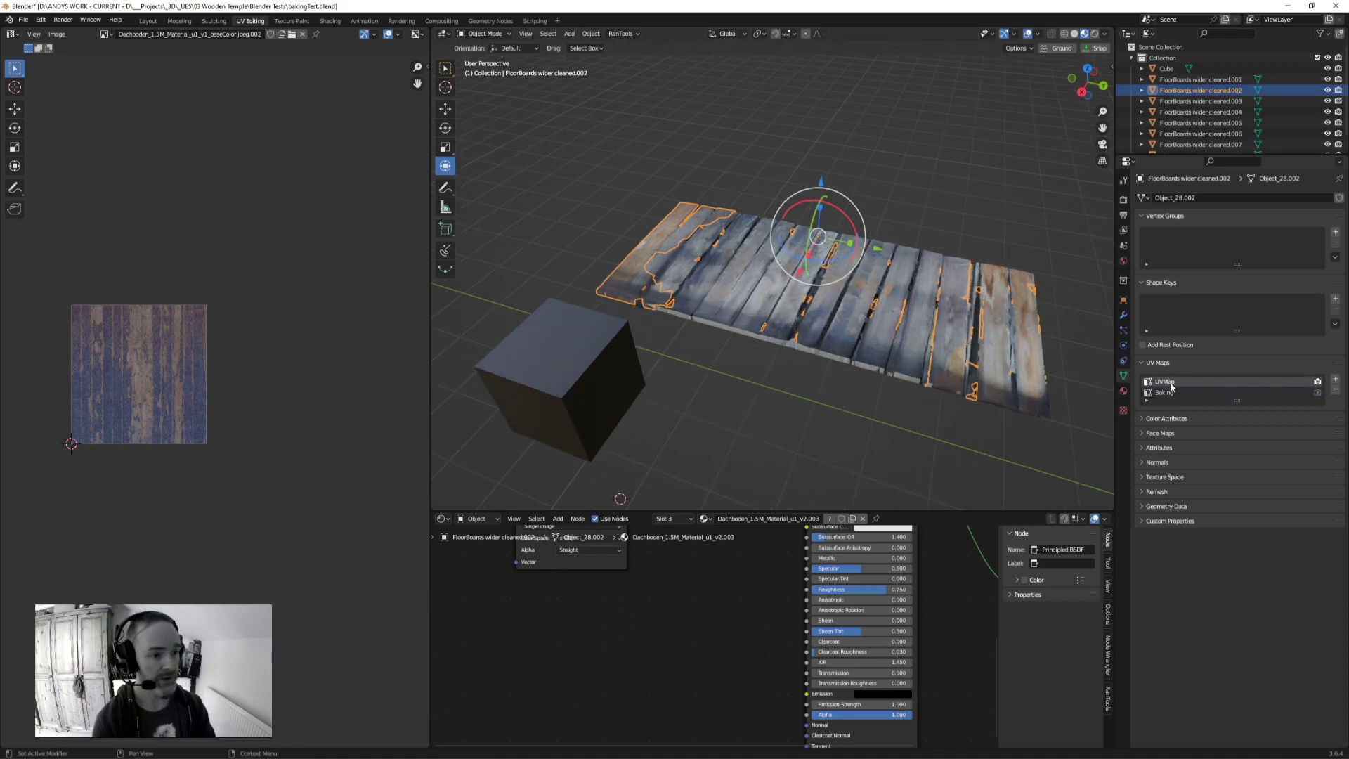
{"action": "left_click", "coordinate": [1335, 391]}
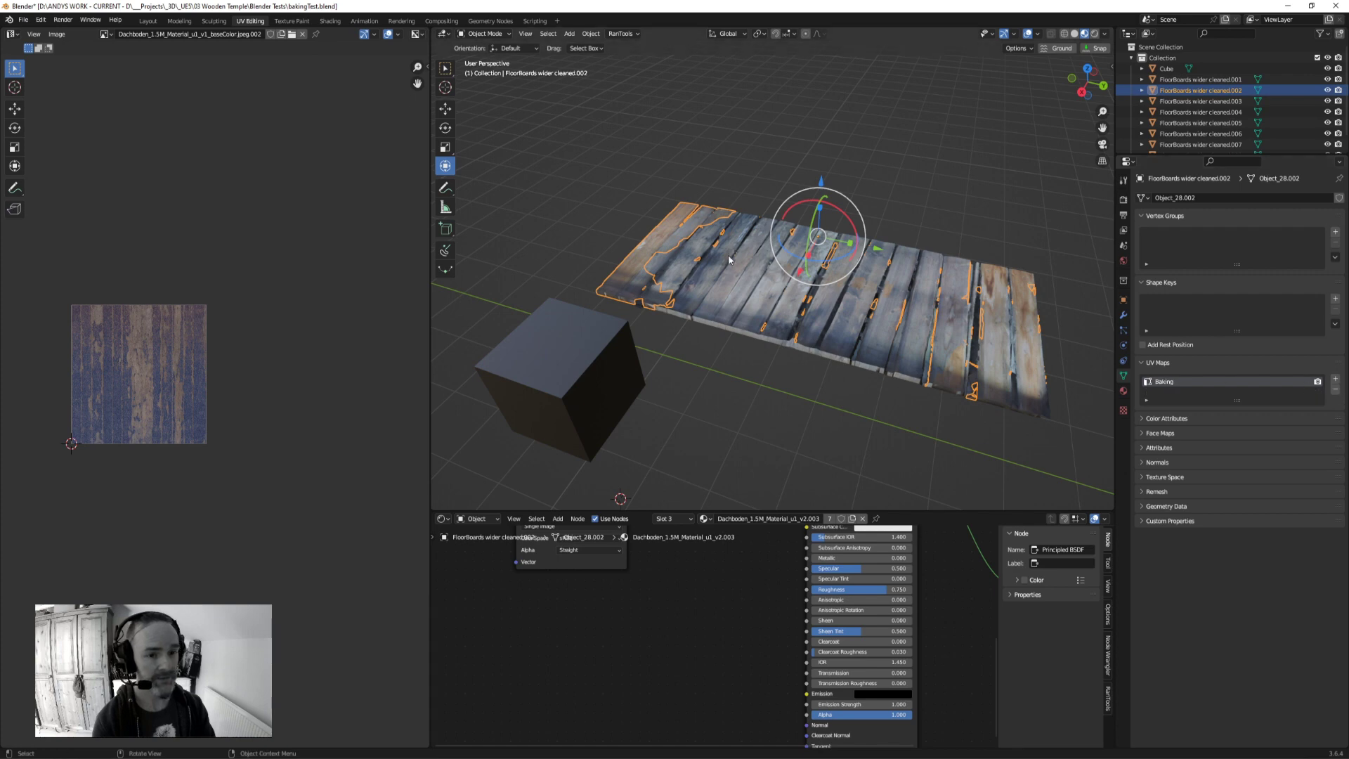
{"action": "left_click", "coordinate": [1200, 79]}
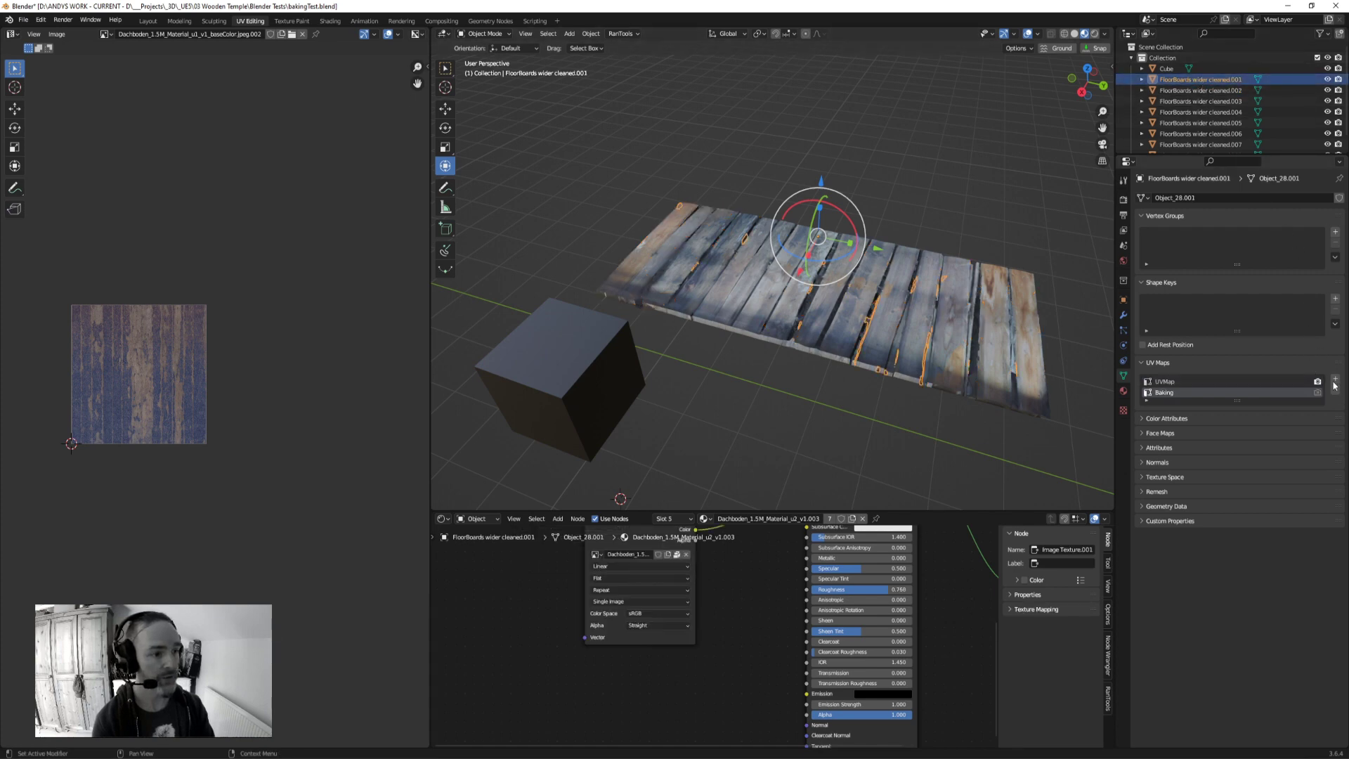
{"action": "left_click", "coordinate": [1300, 384]}
{"action": "left_click", "coordinate": [1335, 391]}
Step: Delete the UVMap layer from pieces .004, .007 and .008, then select the cube
{"action": "left_click", "coordinate": [1200, 111]}
{"action": "left_click", "coordinate": [1280, 382]}
{"action": "left_click", "coordinate": [1334, 390]}
{"action": "left_click", "coordinate": [1200, 144]}
{"action": "left_click", "coordinate": [1314, 383]}
{"action": "left_click", "coordinate": [1334, 391]}
{"action": "left_click", "coordinate": [1200, 142]}
{"action": "left_click", "coordinate": [1280, 381]}
{"action": "left_click", "coordinate": [1334, 390]}
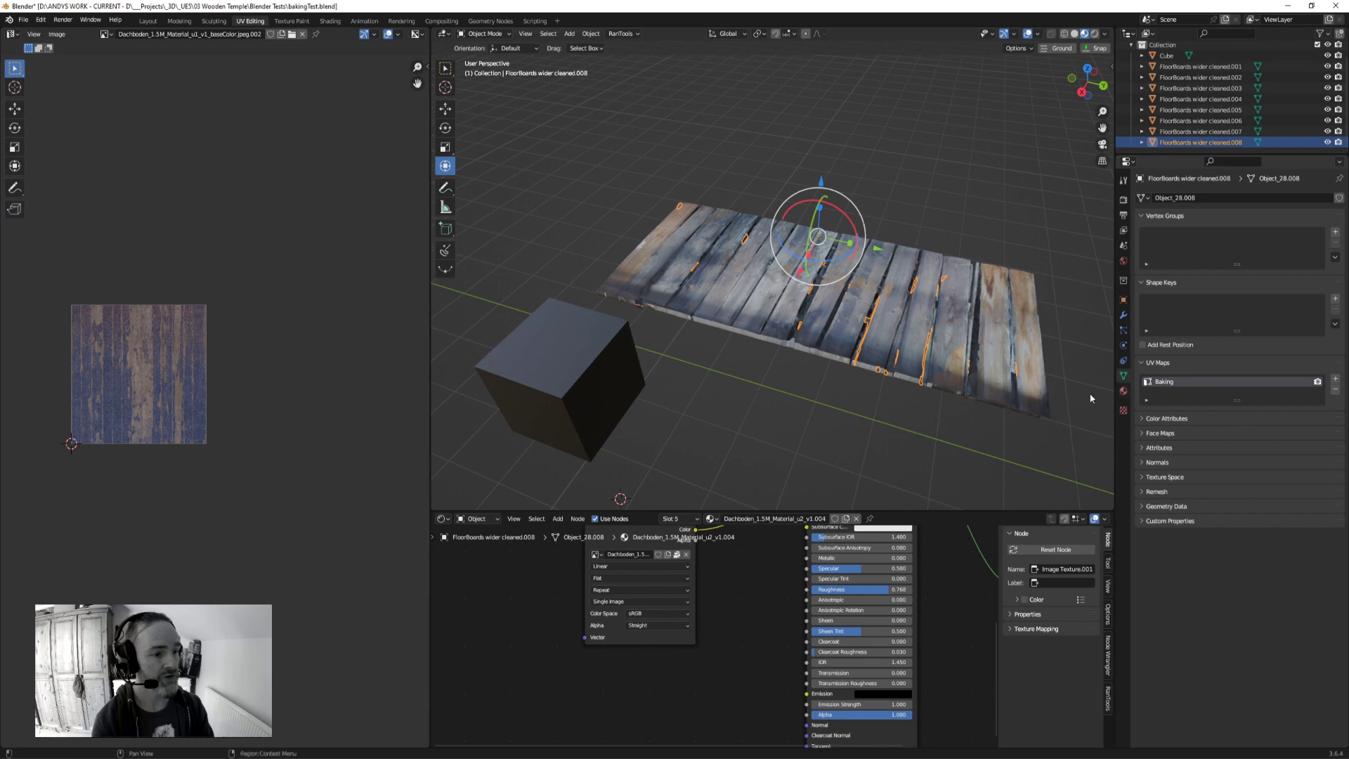
{"action": "left_click", "coordinate": [576, 343]}
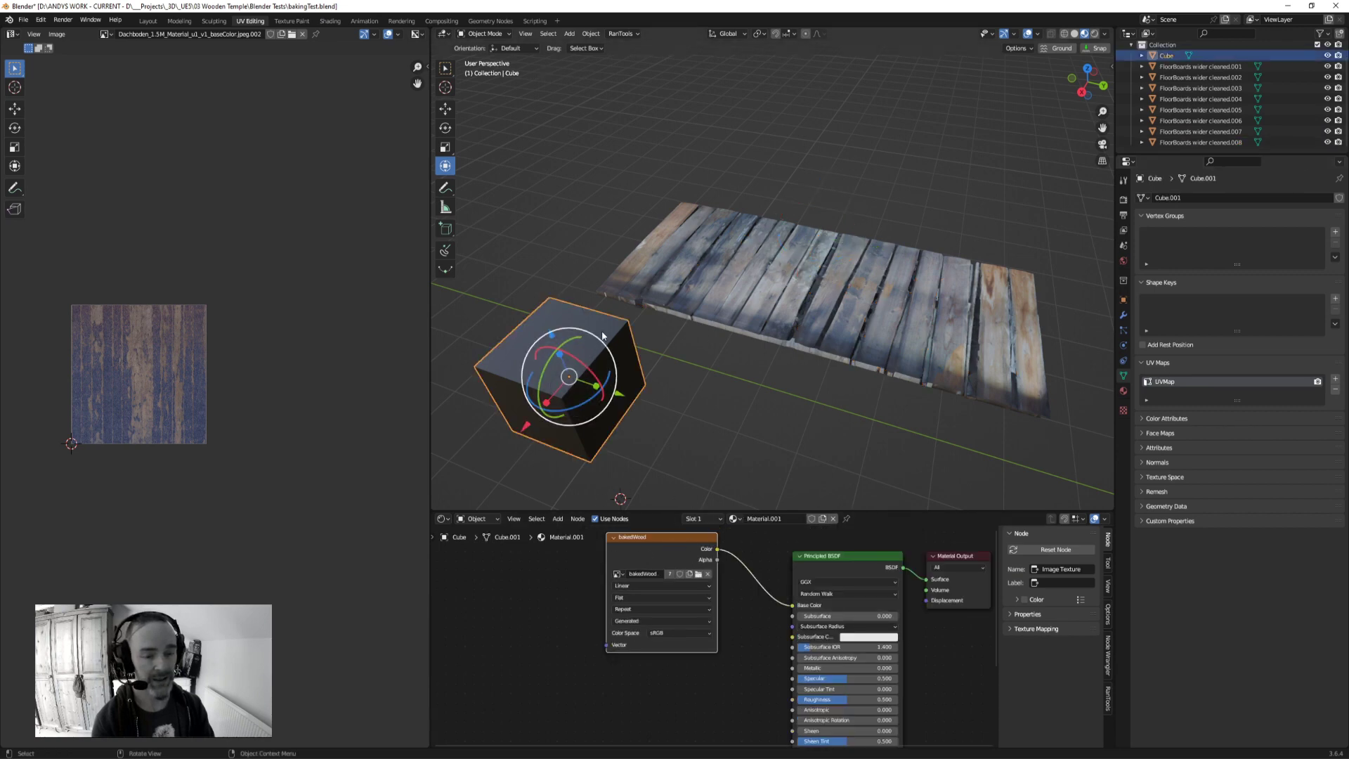
Step: Inspect the material slots of floorboard piece .002
{"action": "left_click", "coordinate": [629, 291]}
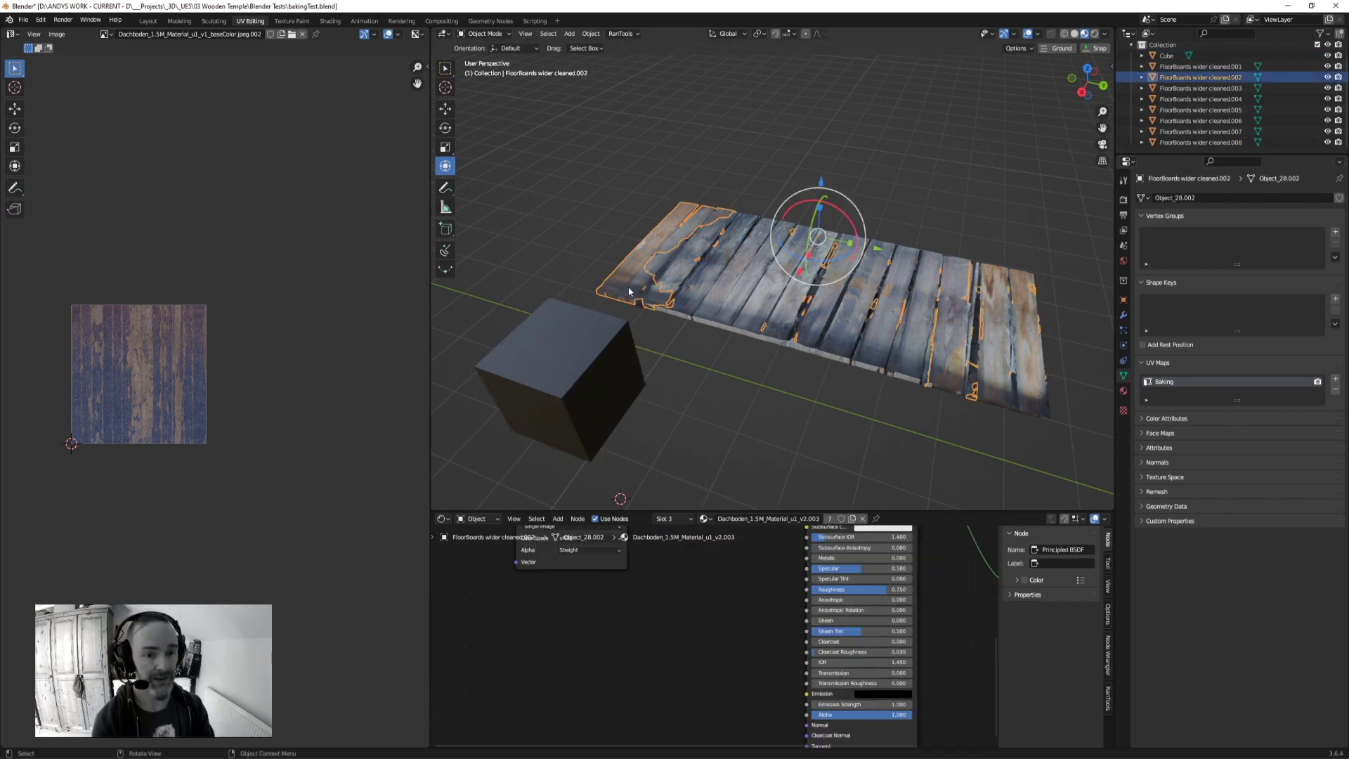
{"action": "left_click", "coordinate": [677, 519]}
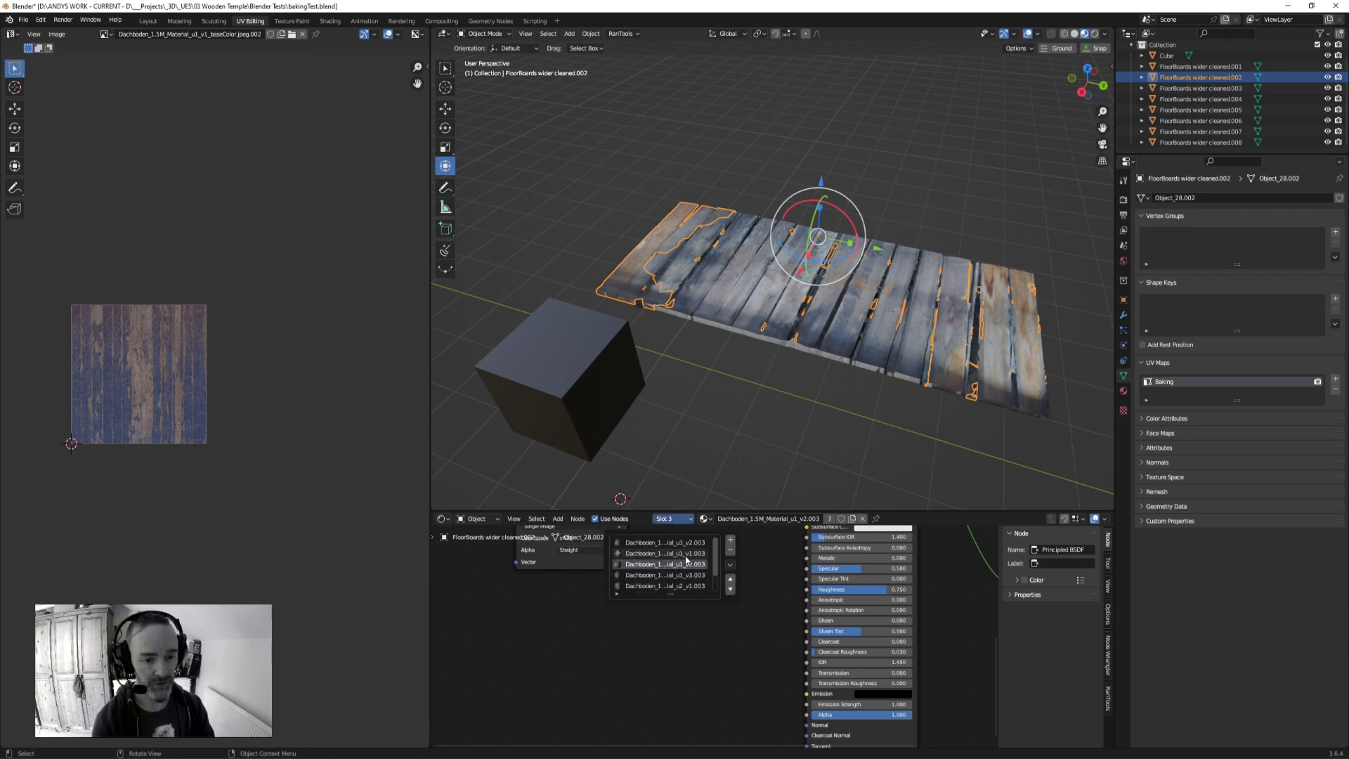
{"action": "left_click", "coordinate": [664, 406]}
{"action": "left_click", "coordinate": [649, 269]}
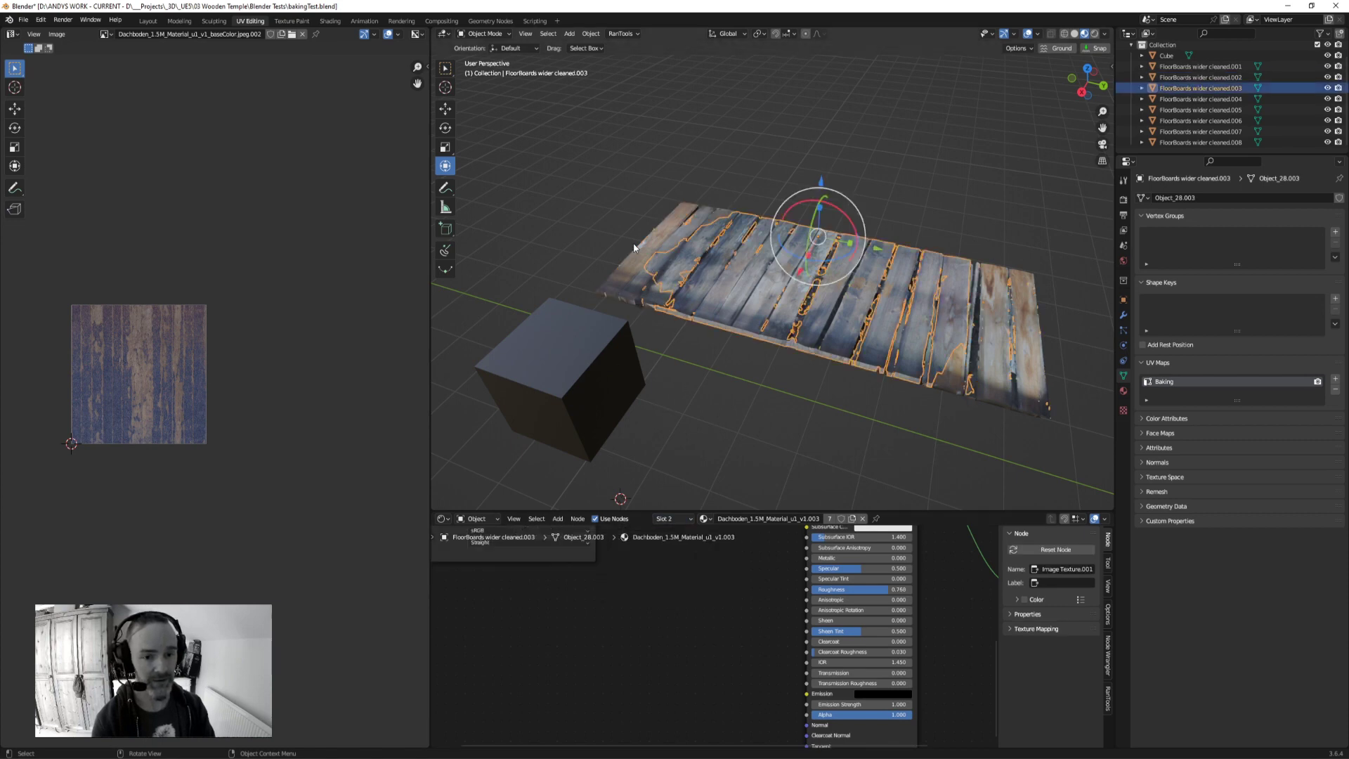
{"action": "left_click", "coordinate": [637, 275]}
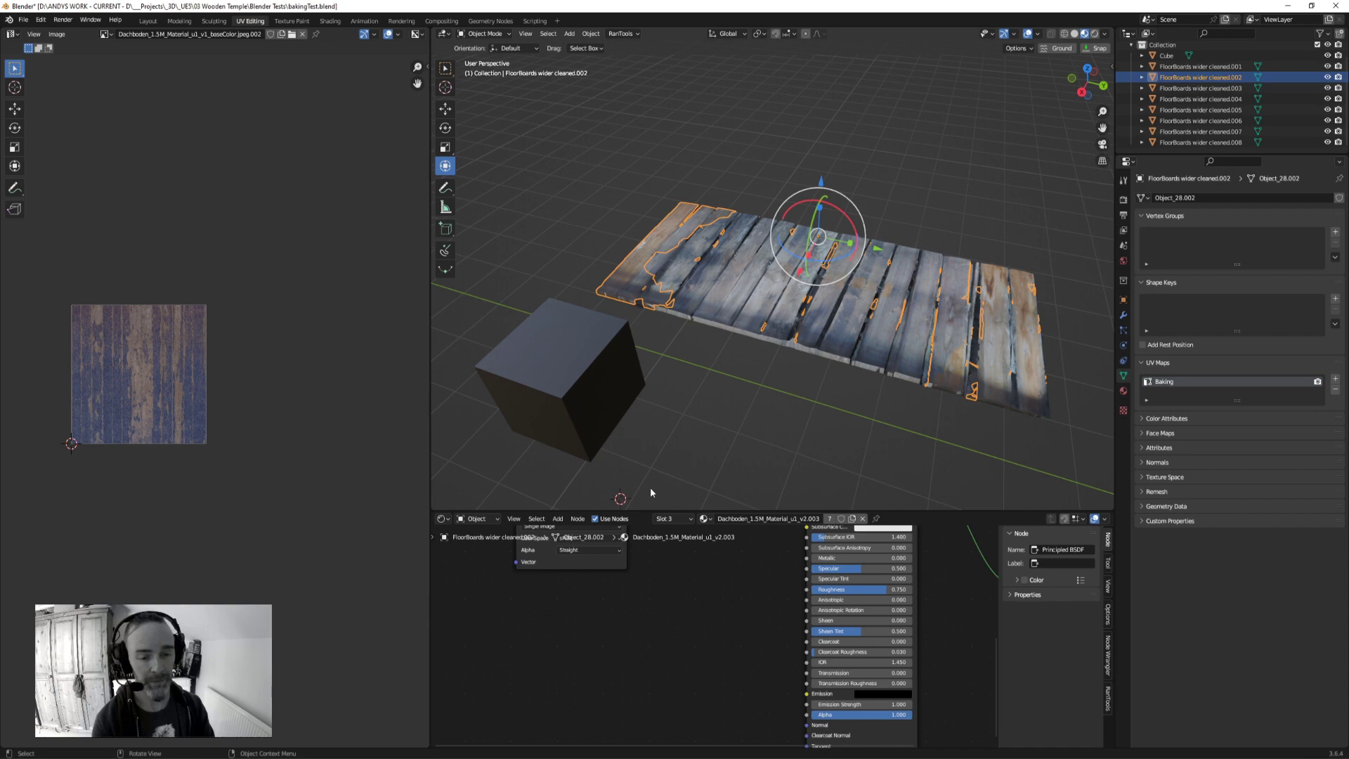
Step: Search the material list for 'baked', then start renaming the cube's material
{"action": "left_click", "coordinate": [703, 519]}
{"action": "type", "text": "bake"}
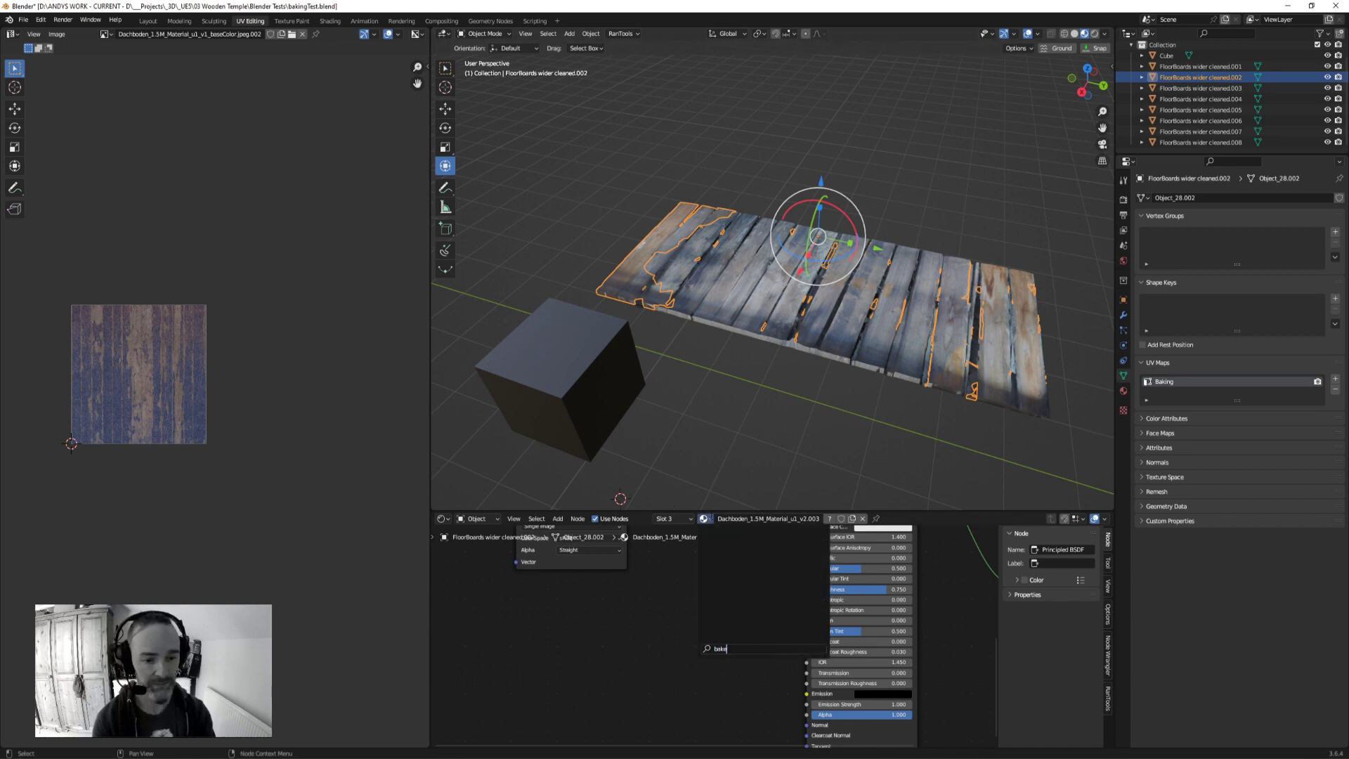
{"action": "type", "text": "d"}
{"action": "key", "text": "ctrl+BackSpace"}
{"action": "type", "text": "w"}
{"action": "key", "text": "BackSpace"}
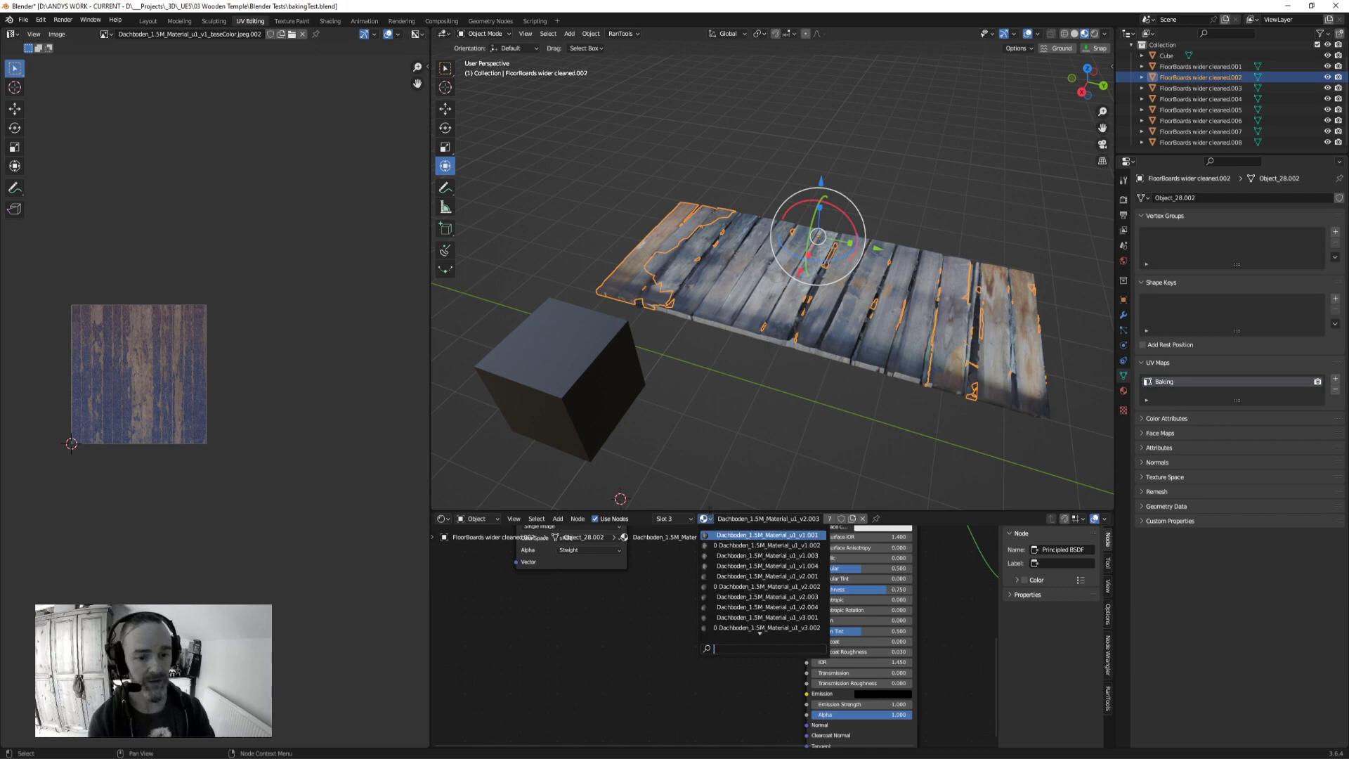
{"action": "left_click", "coordinate": [592, 372]}
{"action": "double_click", "coordinate": [769, 518]}
{"action": "type", "text": "b"}
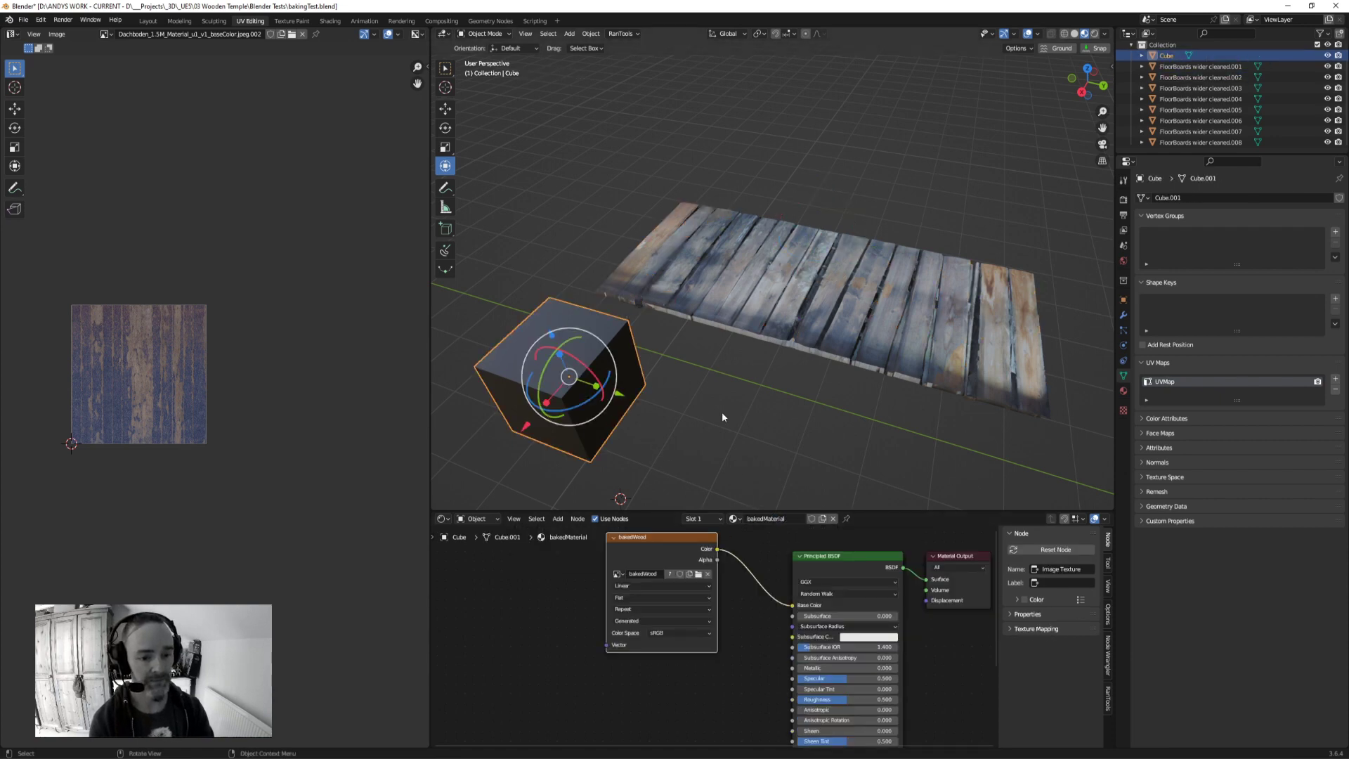
Step: Assign bakedMaterial to the left floor section
{"action": "left_click", "coordinate": [663, 274]}
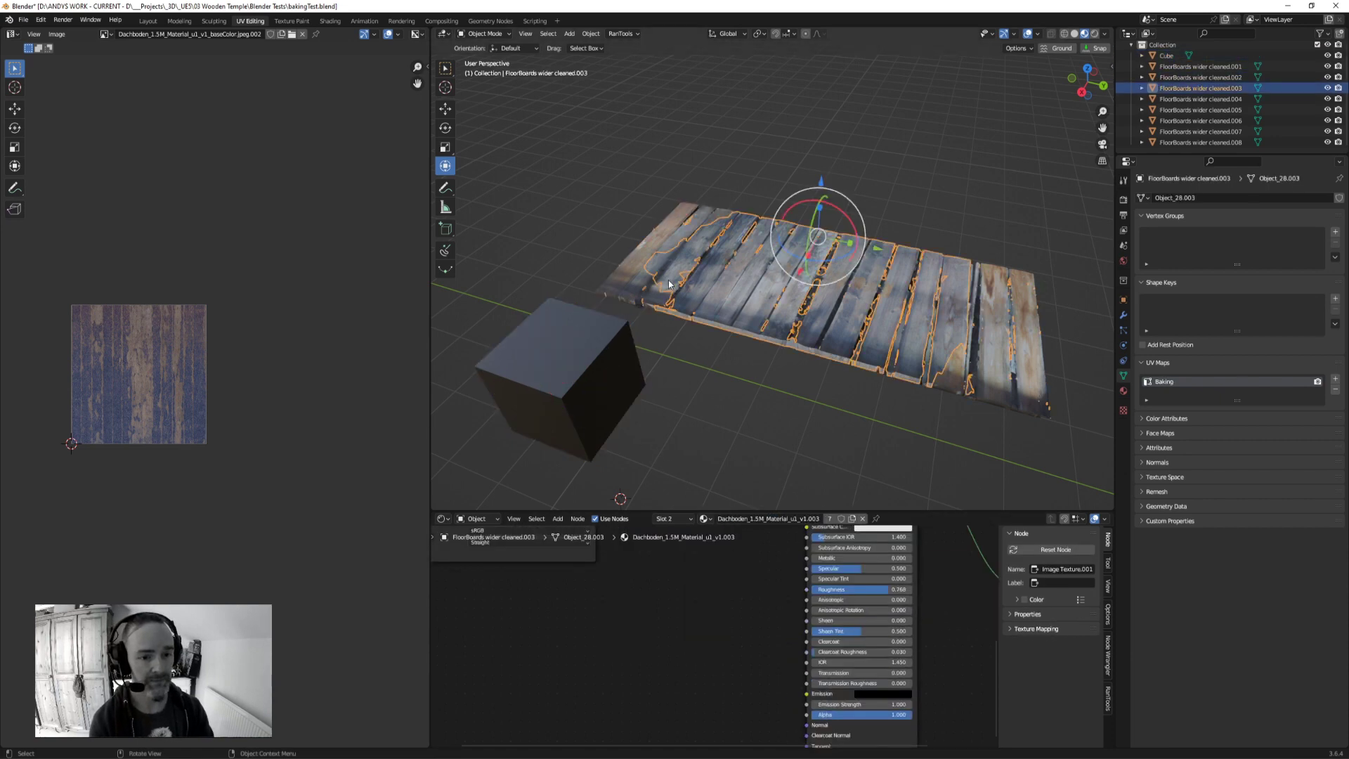
{"action": "left_click", "coordinate": [635, 274]}
{"action": "left_click", "coordinate": [706, 518]}
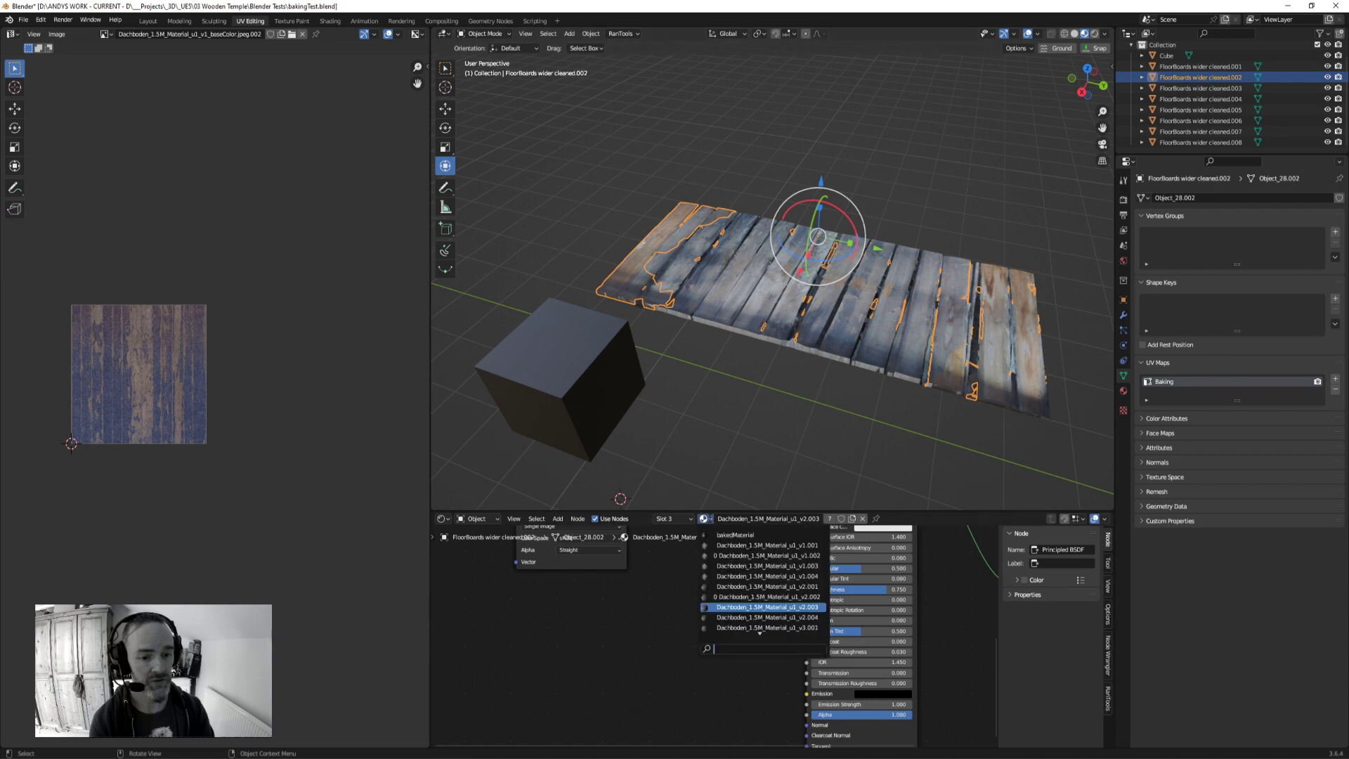
{"action": "type", "text": "baked"}
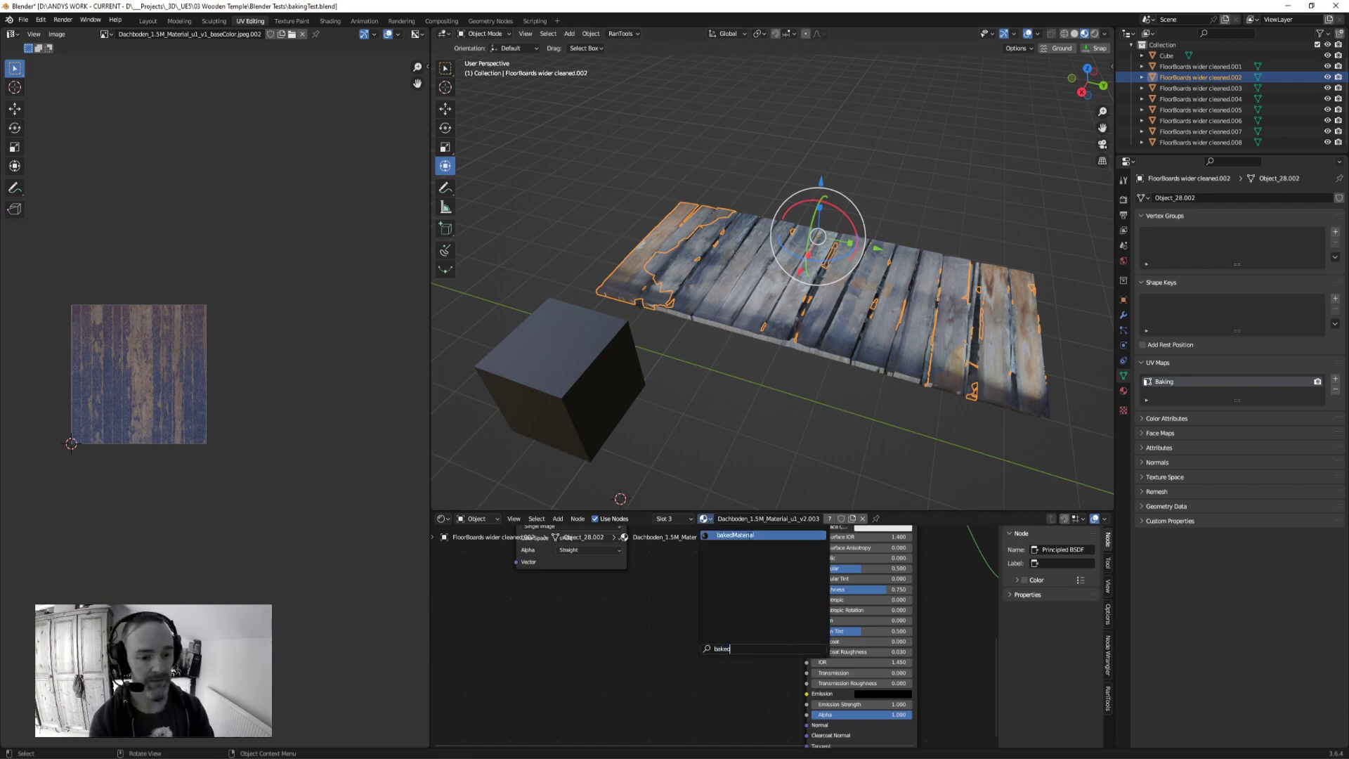
{"action": "key", "text": "Return"}
{"action": "middle_click_drag", "start_coordinate": [632, 295], "coordinate": [688, 309]}
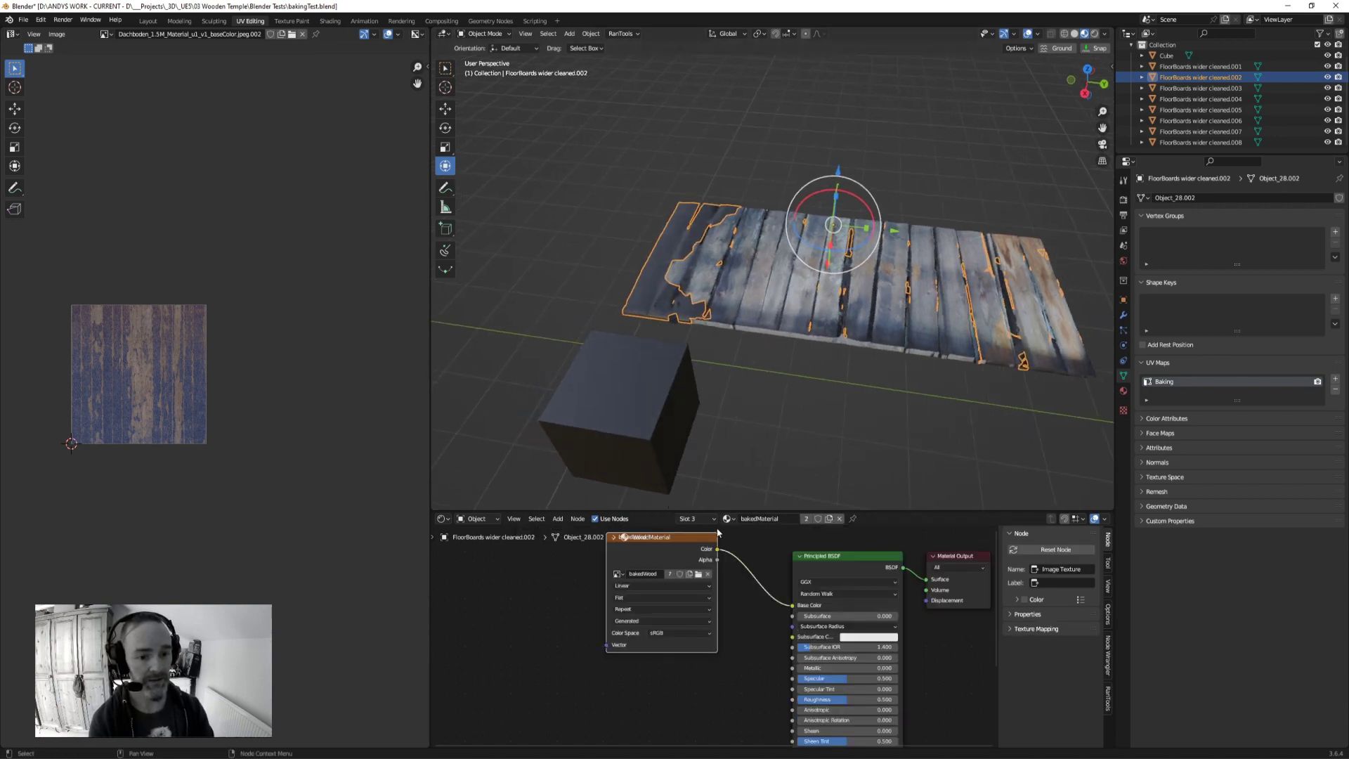
Step: Remove the floor section's old material slots, leaving bakedMaterial as the only one
{"action": "left_click", "coordinate": [694, 518]}
{"action": "left_click", "coordinate": [685, 543]}
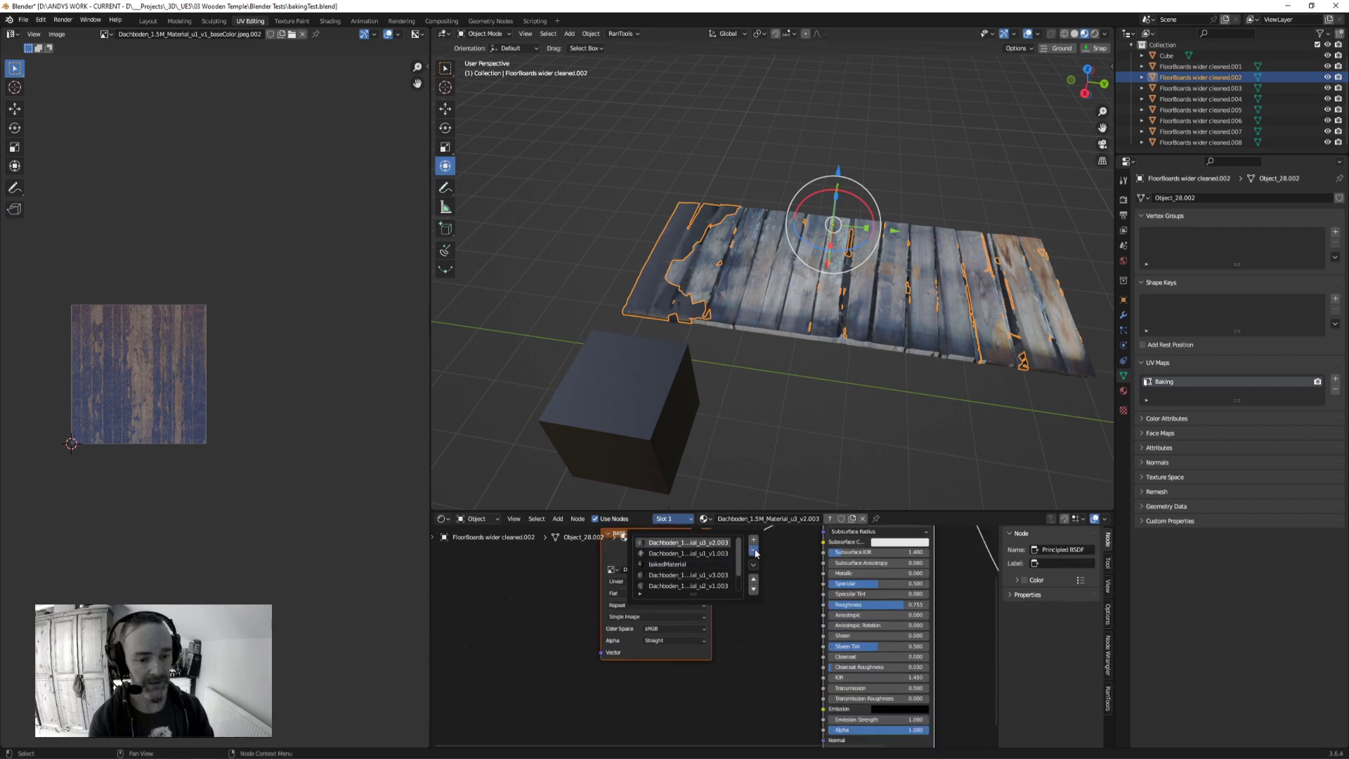
{"action": "left_click", "coordinate": [753, 553]}
{"action": "left_click", "coordinate": [754, 553]}
{"action": "left_click", "coordinate": [753, 553]}
{"action": "left_click", "coordinate": [752, 553]}
{"action": "left_click", "coordinate": [752, 553]}
{"action": "left_click", "coordinate": [752, 552]}
{"action": "left_click", "coordinate": [751, 553]}
{"action": "left_click", "coordinate": [690, 307]}
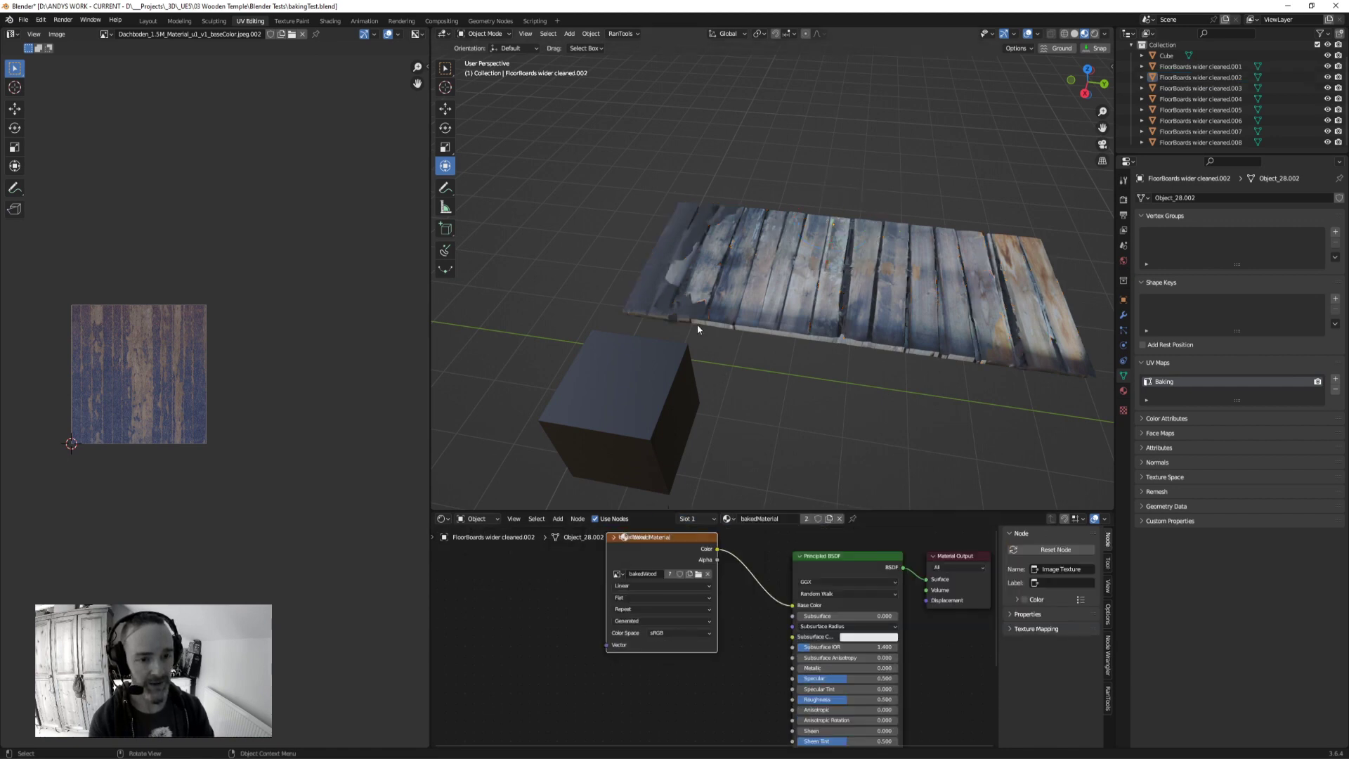
{"action": "middle_click_drag", "start_coordinate": [717, 332], "coordinate": [705, 275]}
Step: Select floorboard pieces .001 through .008 and join them with Ctrl+J
{"action": "left_click", "coordinate": [669, 217]}
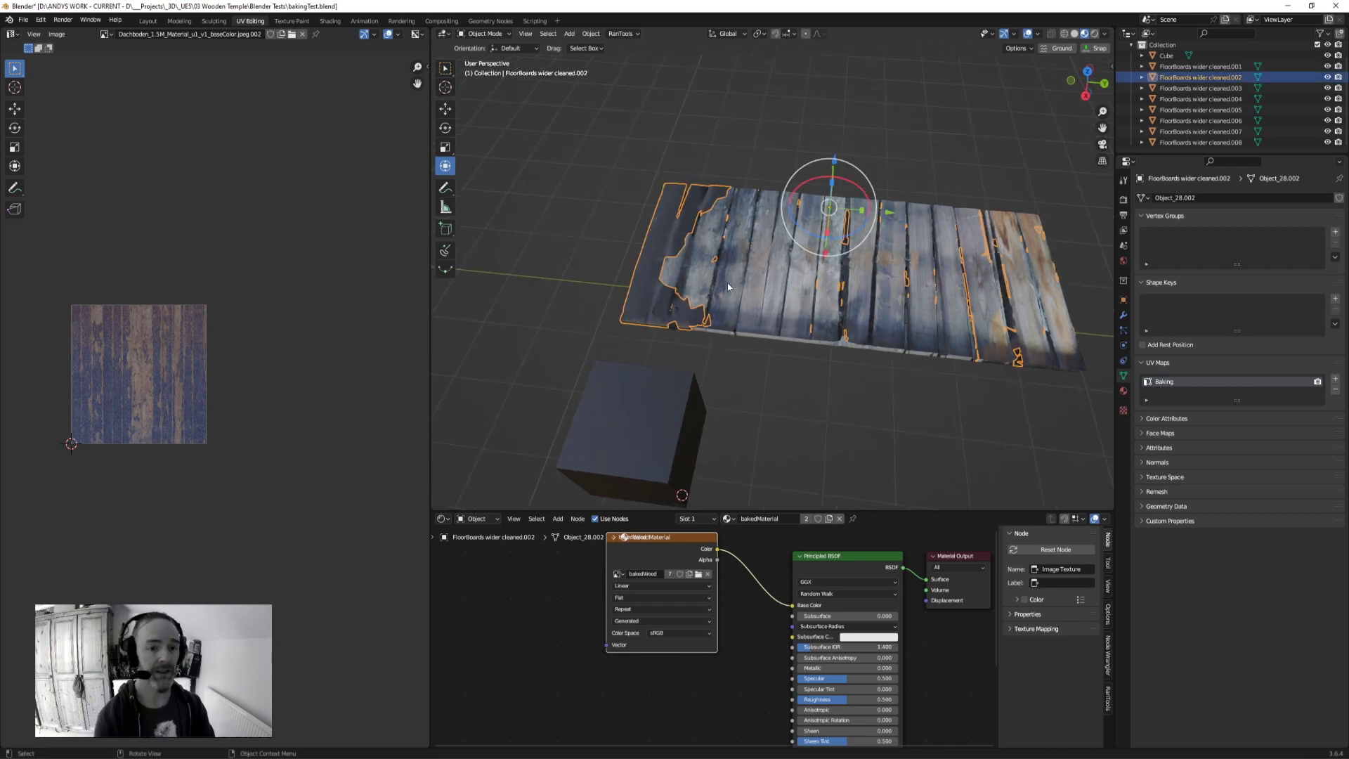
{"action": "left_click", "coordinate": [1233, 67]}
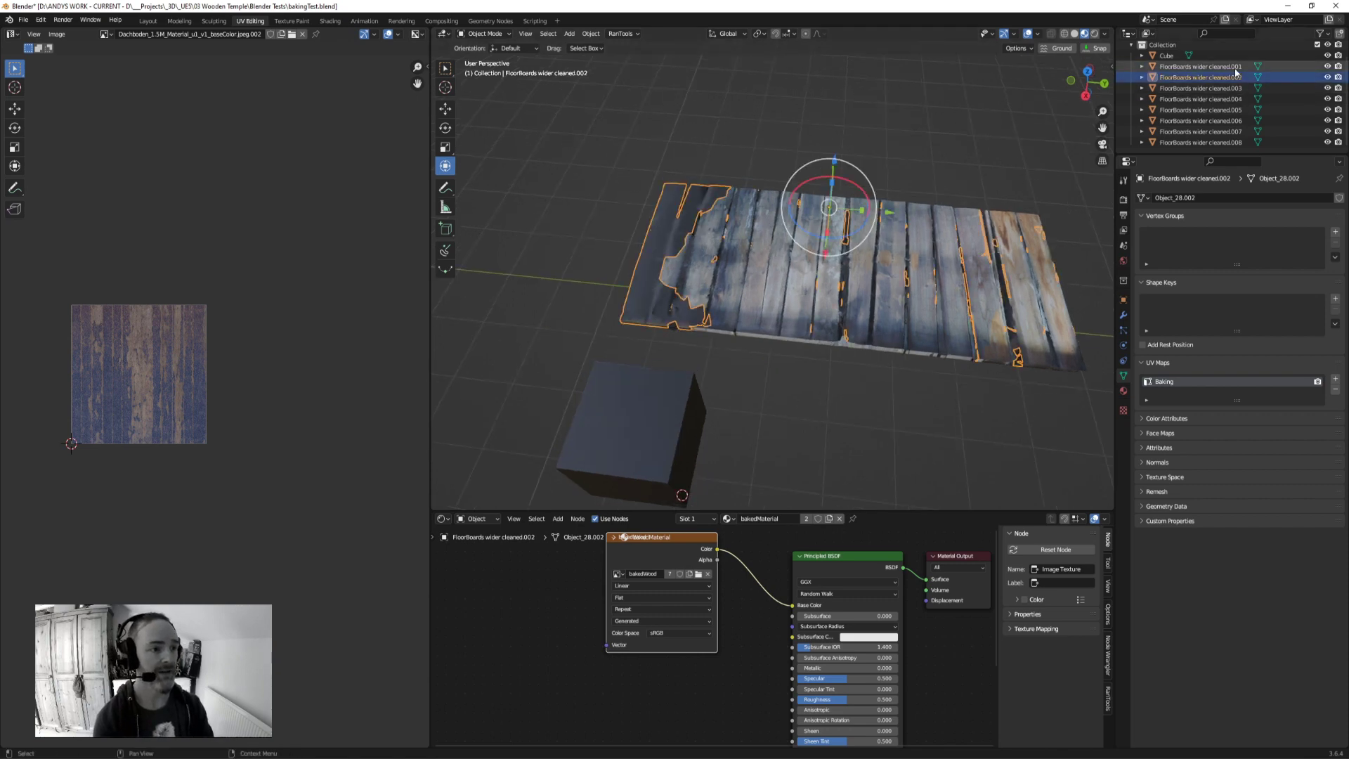
{"action": "left_click", "coordinate": [1223, 141], "text": "shift"}
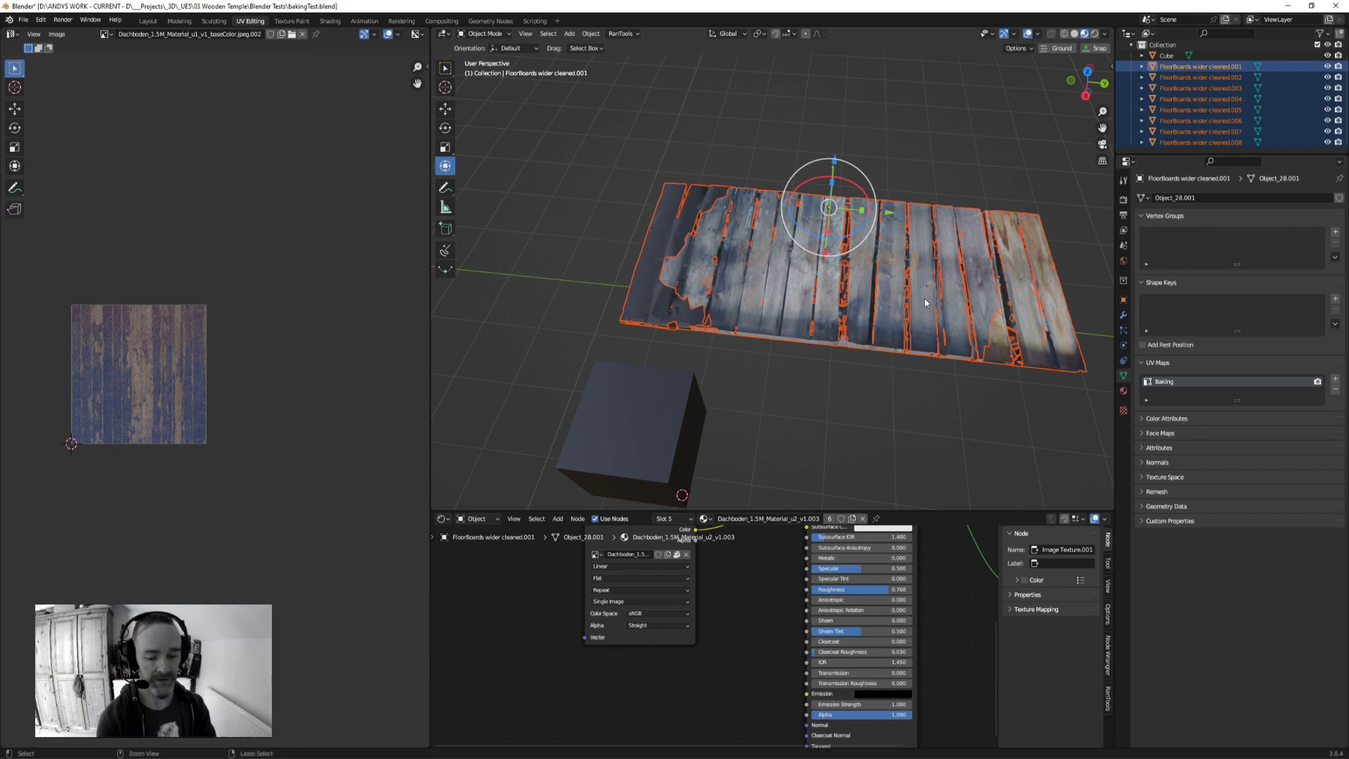
{"action": "key", "text": "ctrl+j"}
{"action": "middle_click_drag", "start_coordinate": [827, 363], "coordinate": [813, 360]}
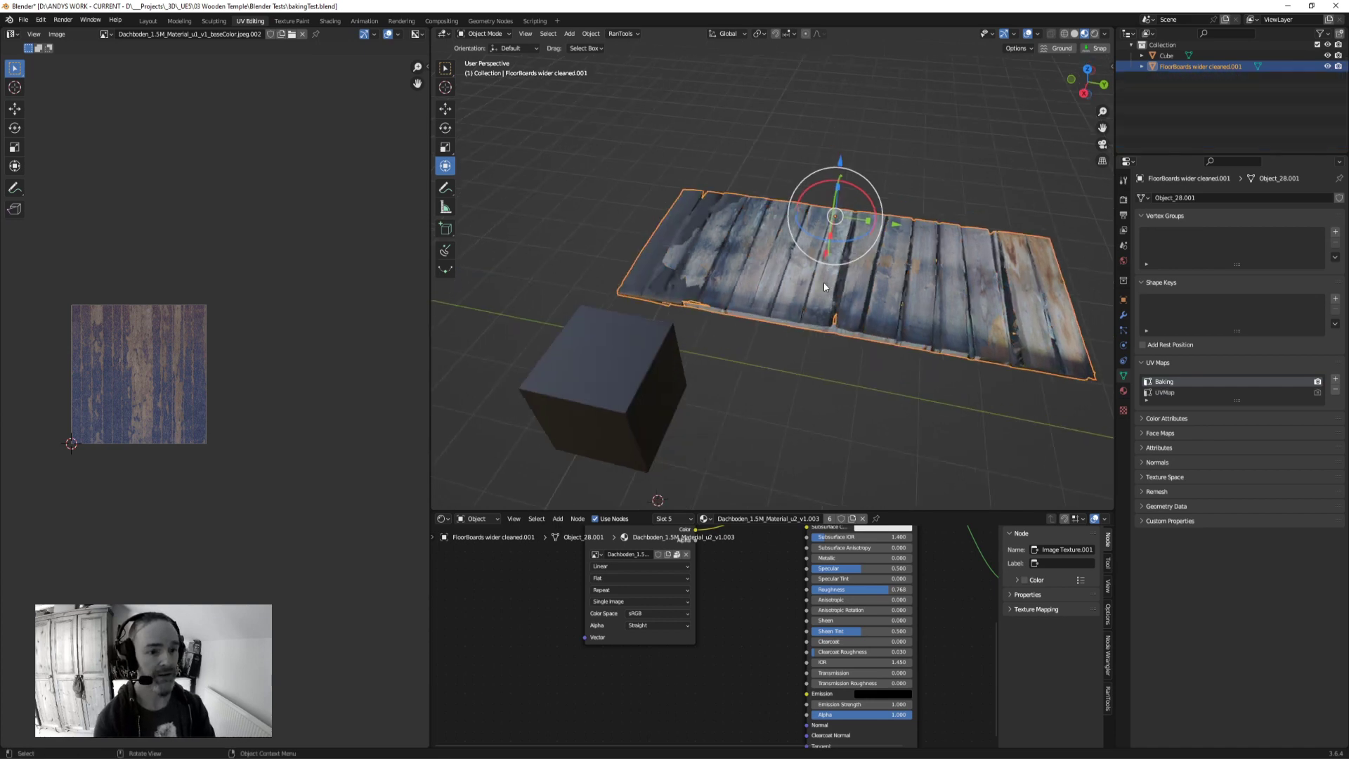
{"action": "left_click", "coordinate": [597, 446]}
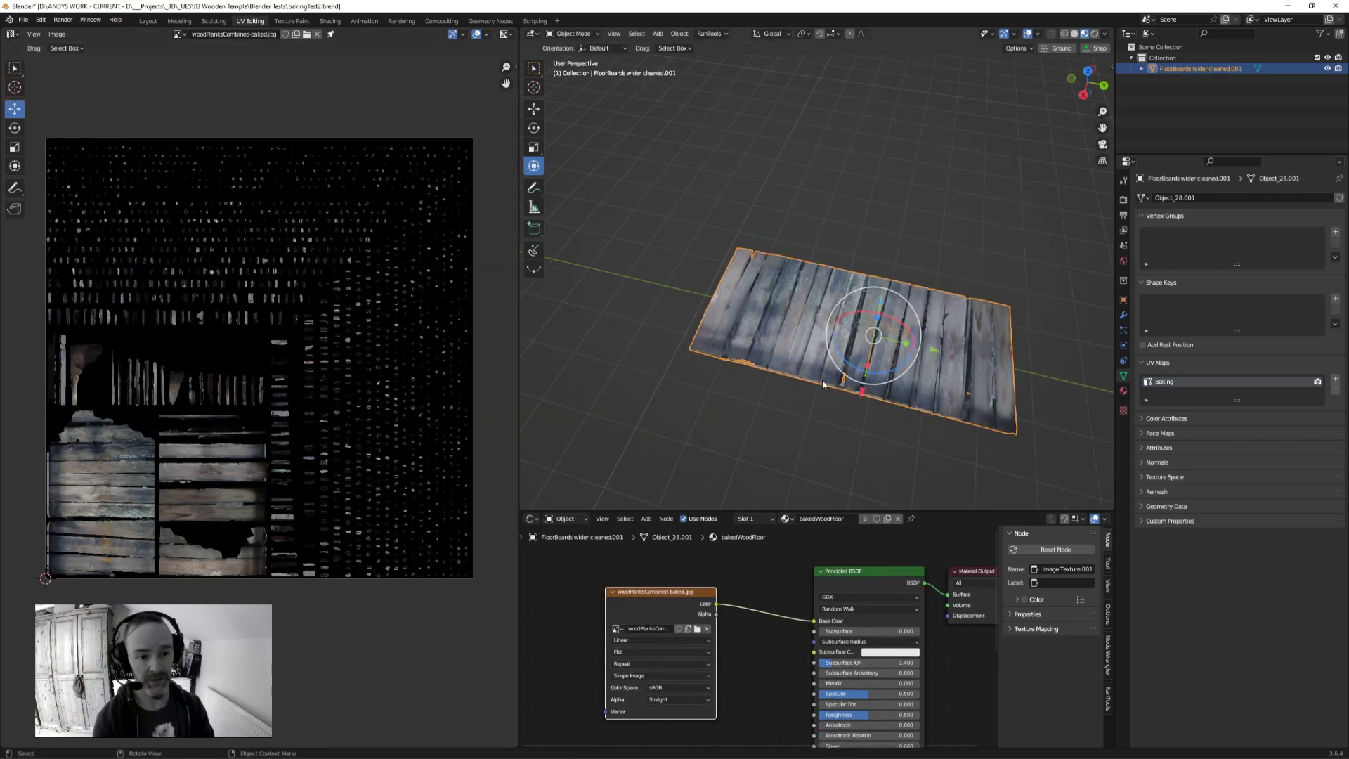
Step: Enter Edit Mode on the floor mesh and orbit and zoom to inspect the floorboards
{"action": "scroll", "coordinate": [752, 427], "scroll_direction": "up", "scroll_amount": 3}
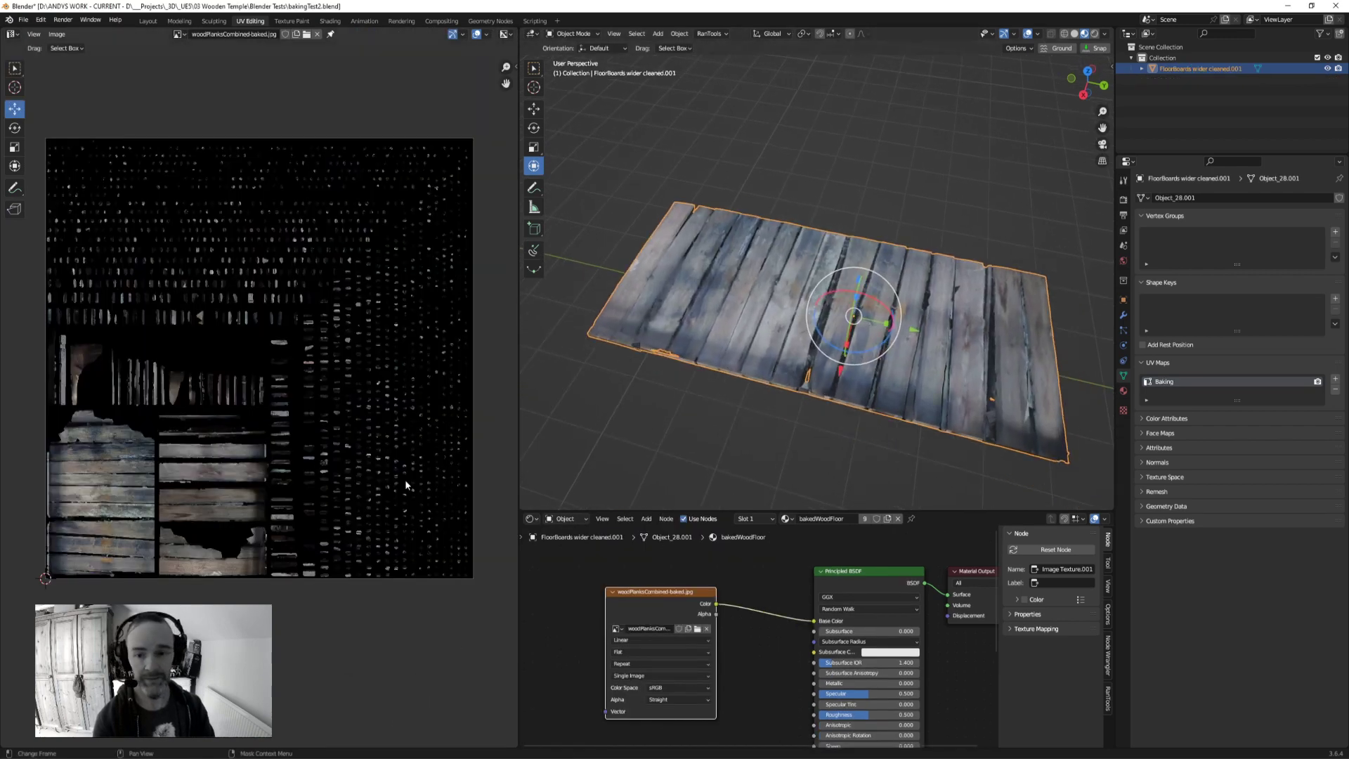
{"action": "scroll", "coordinate": [722, 427], "scroll_direction": "up", "scroll_amount": 2}
{"action": "scroll", "coordinate": [698, 415], "scroll_direction": "down", "scroll_amount": 1}
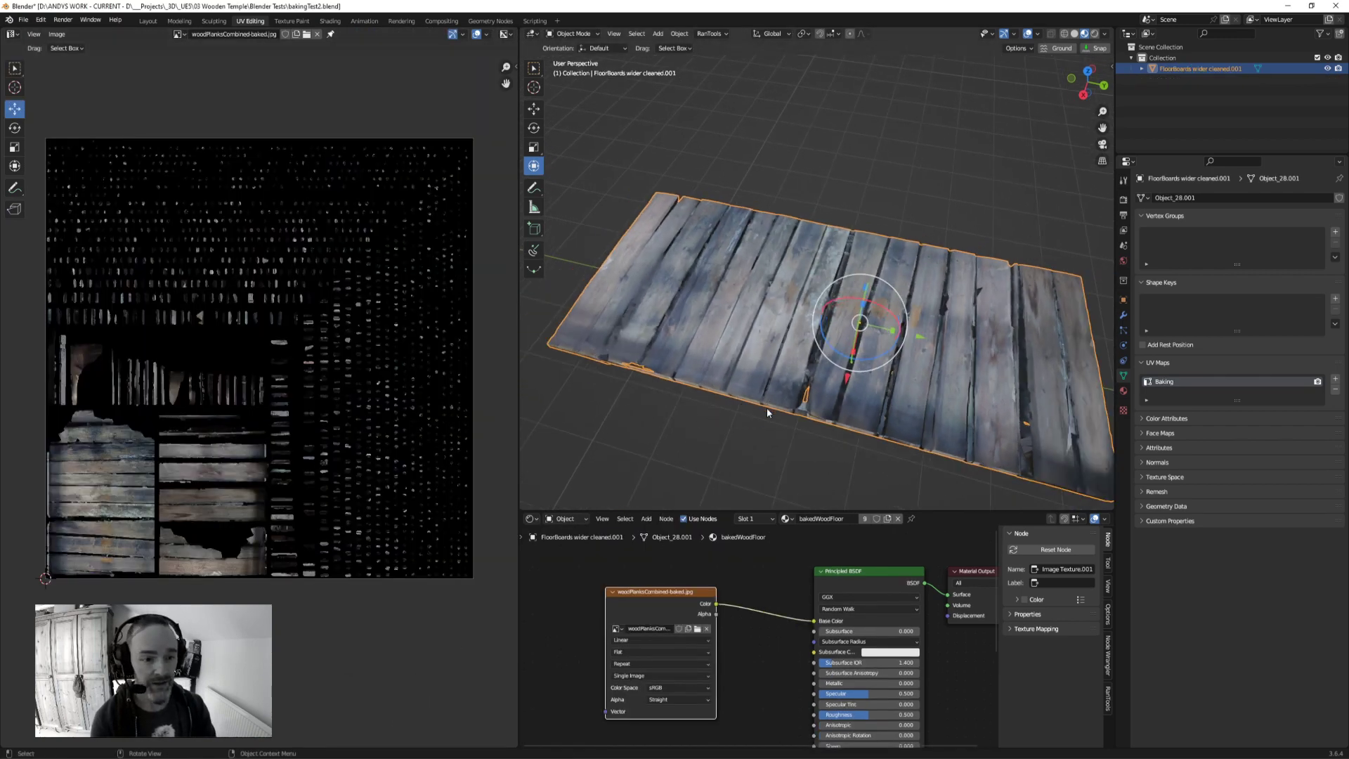
{"action": "middle_click_drag", "start_coordinate": [767, 412], "coordinate": [768, 408]}
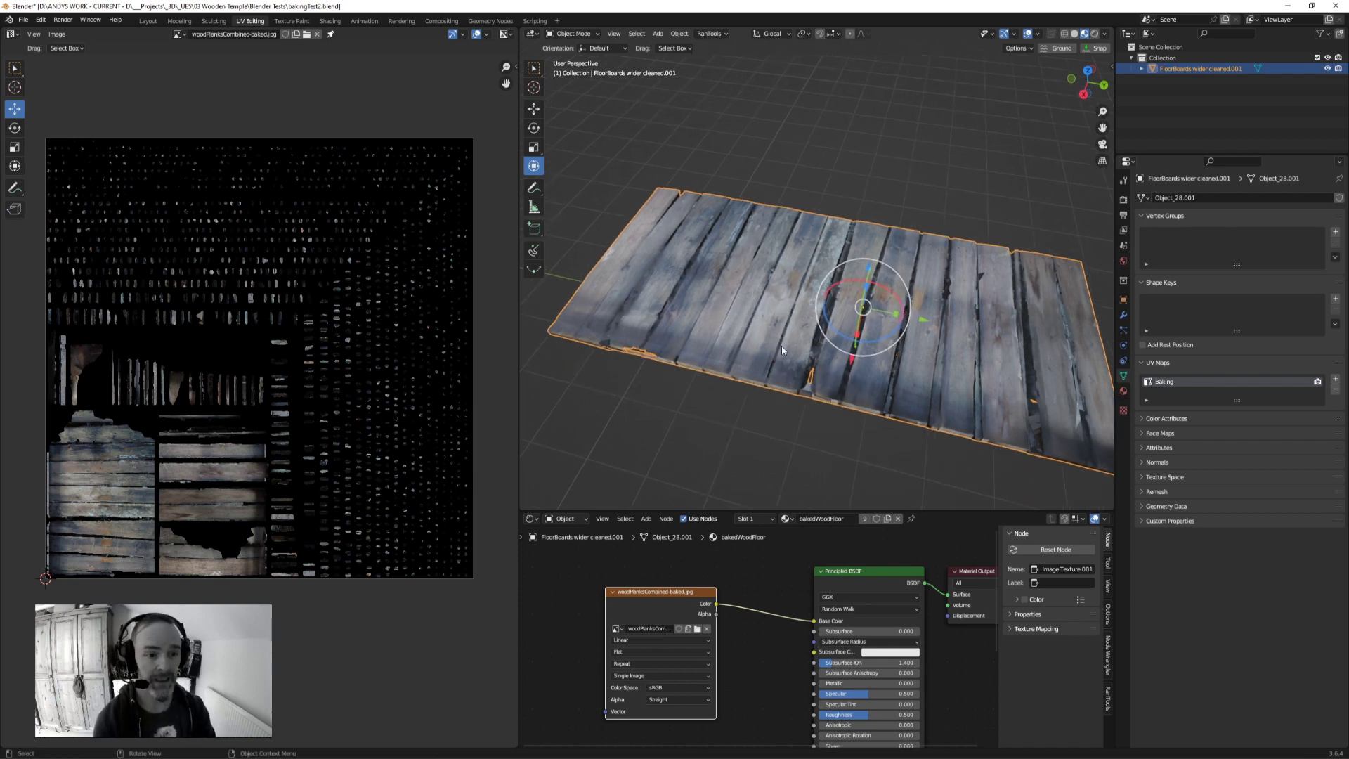
{"action": "key", "text": "Tab"}
{"action": "key", "text": "Tab"}
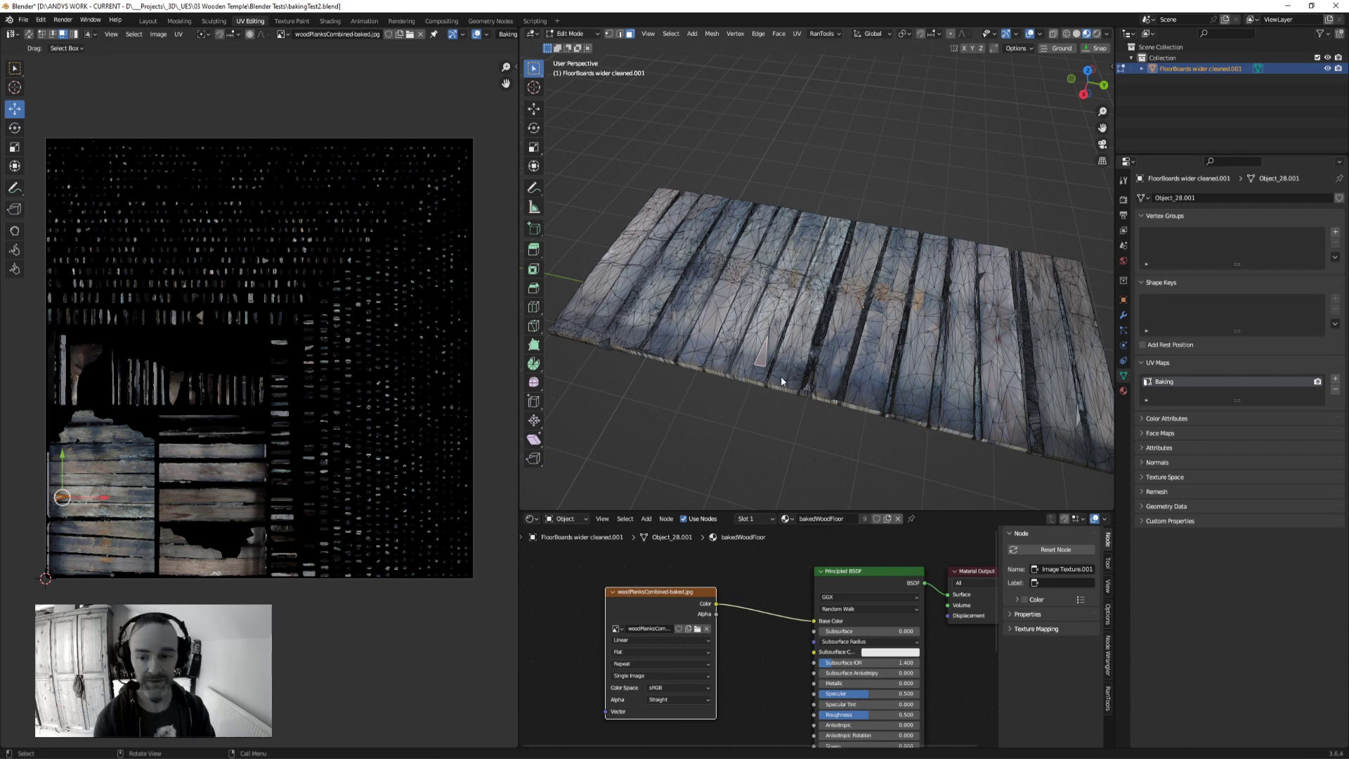
{"action": "scroll", "coordinate": [781, 376], "scroll_direction": "up", "scroll_amount": 2}
{"action": "scroll", "coordinate": [832, 340], "scroll_direction": "up", "scroll_amount": 2}
{"action": "middle_click_drag", "start_coordinate": [831, 340], "coordinate": [865, 332]}
{"action": "scroll", "coordinate": [804, 359], "scroll_direction": "down", "scroll_amount": 4}
{"action": "scroll", "coordinate": [866, 332], "scroll_direction": "up", "scroll_amount": 5}
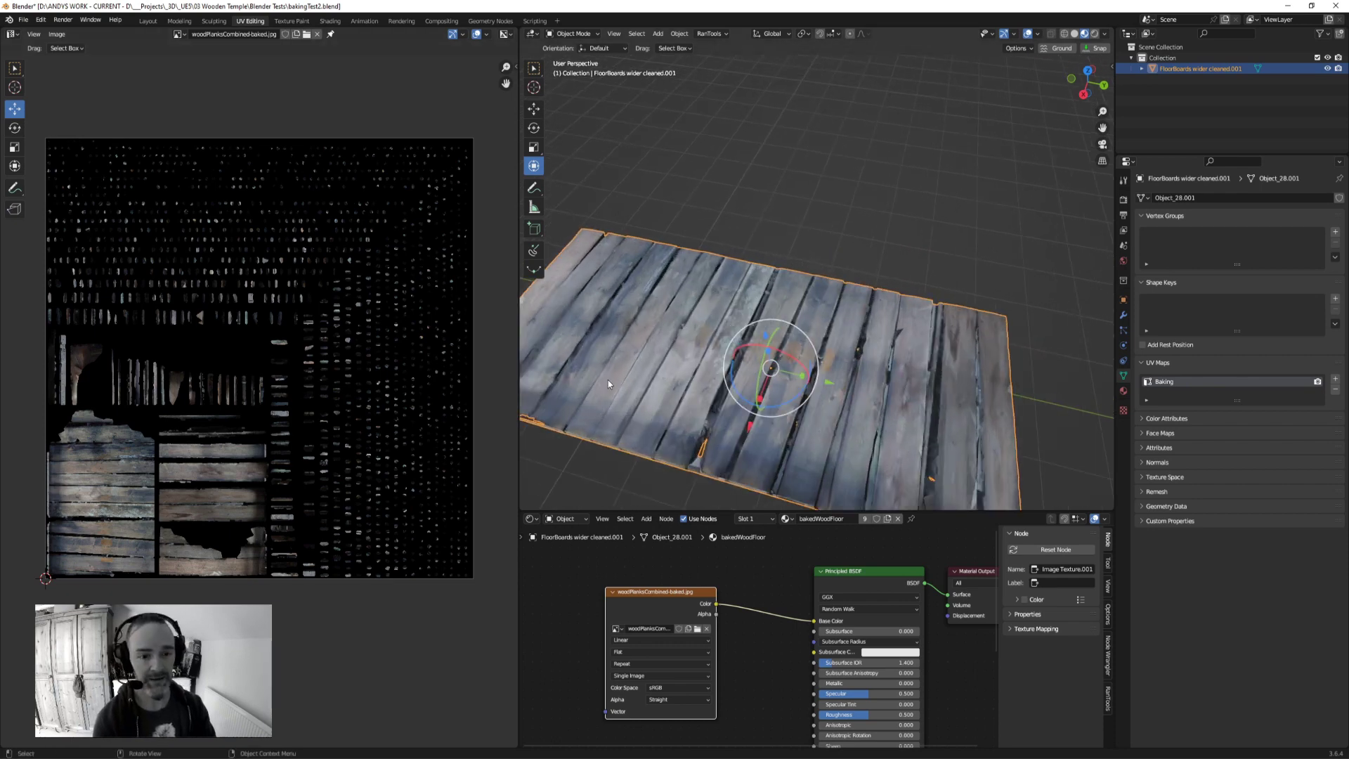
Step: Pan and zoom the woodPlanksCombined-baked.jpg atlas, then orbit to a low side view
{"action": "middle_click_drag", "start_coordinate": [133, 506], "coordinate": [139, 497]}
{"action": "scroll", "coordinate": [139, 497], "scroll_direction": "up", "scroll_amount": 3}
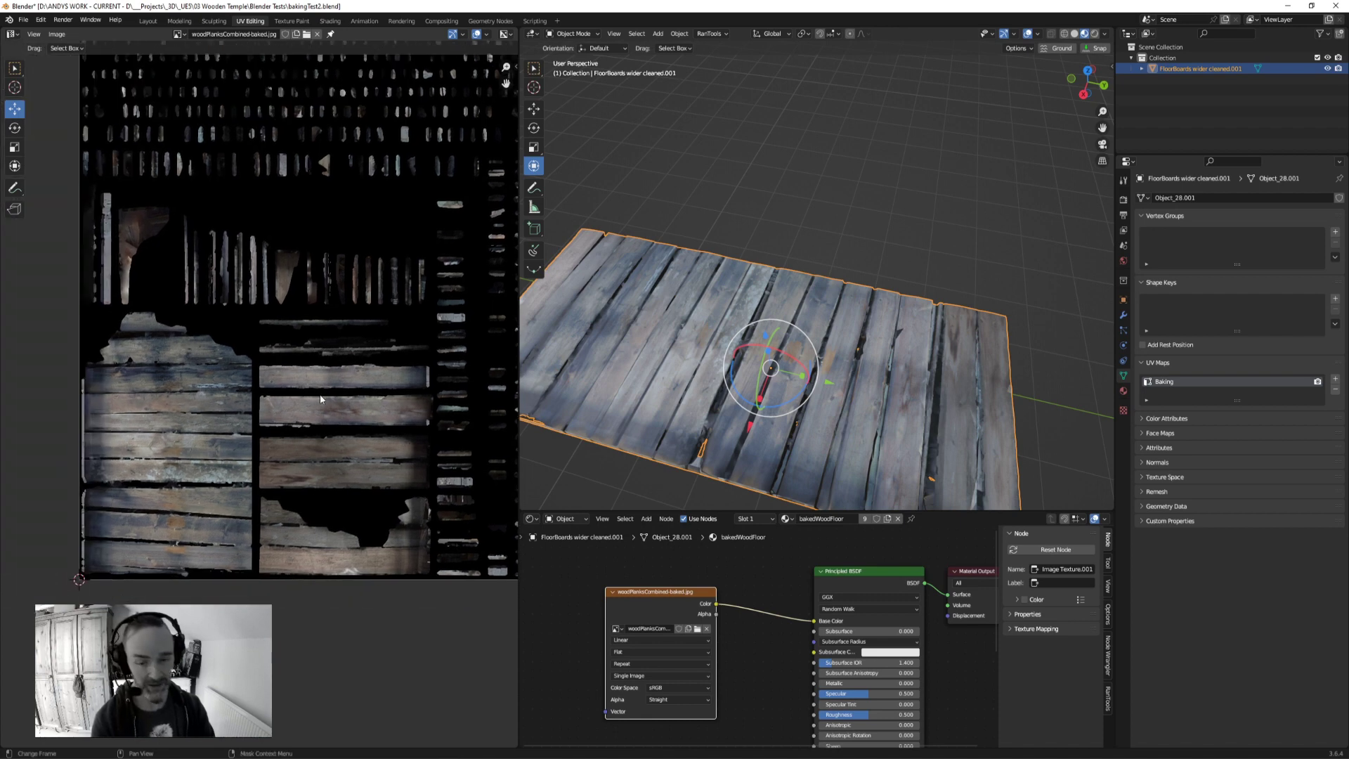
{"action": "scroll", "coordinate": [318, 394], "scroll_direction": "down", "scroll_amount": 2}
{"action": "scroll", "coordinate": [324, 398], "scroll_direction": "down", "scroll_amount": 1}
{"action": "scroll", "coordinate": [318, 386], "scroll_direction": "up", "scroll_amount": 1}
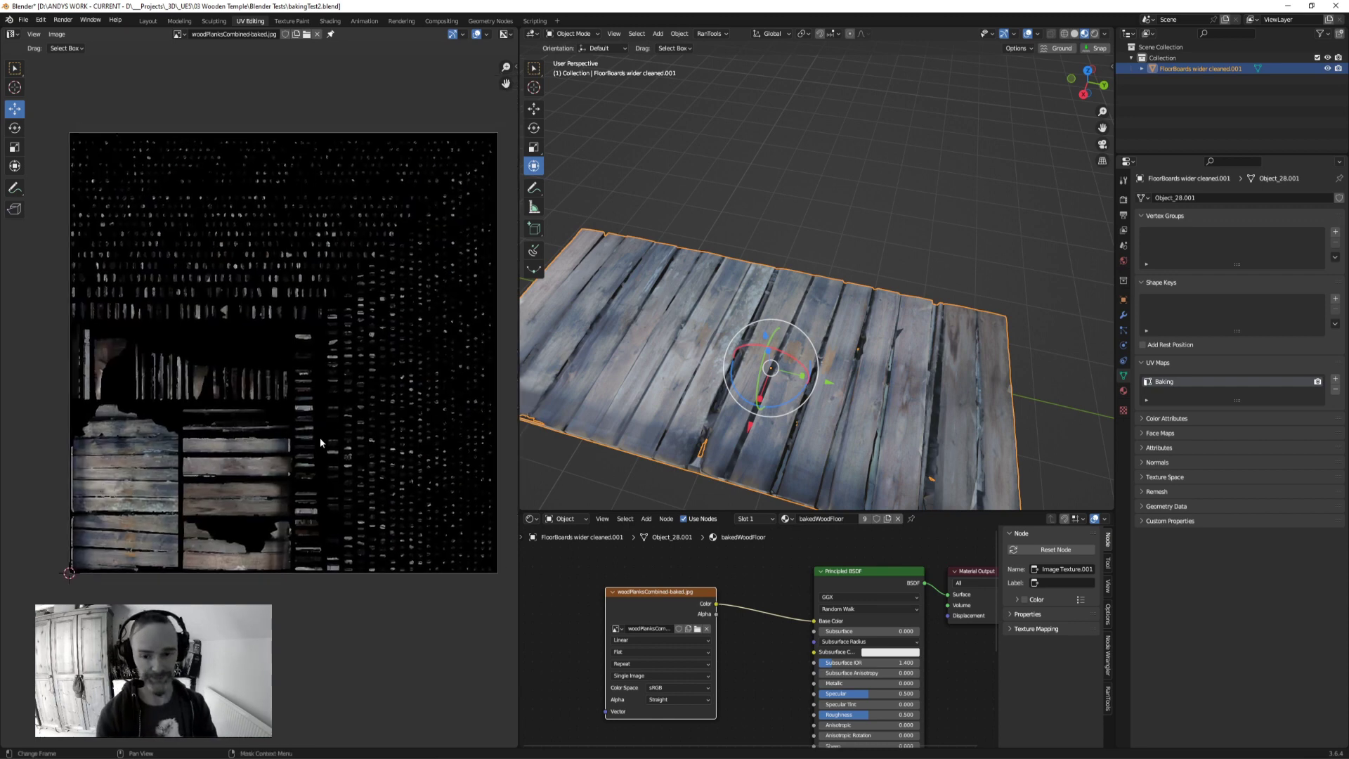
{"action": "scroll", "coordinate": [310, 400], "scroll_direction": "up", "scroll_amount": 2}
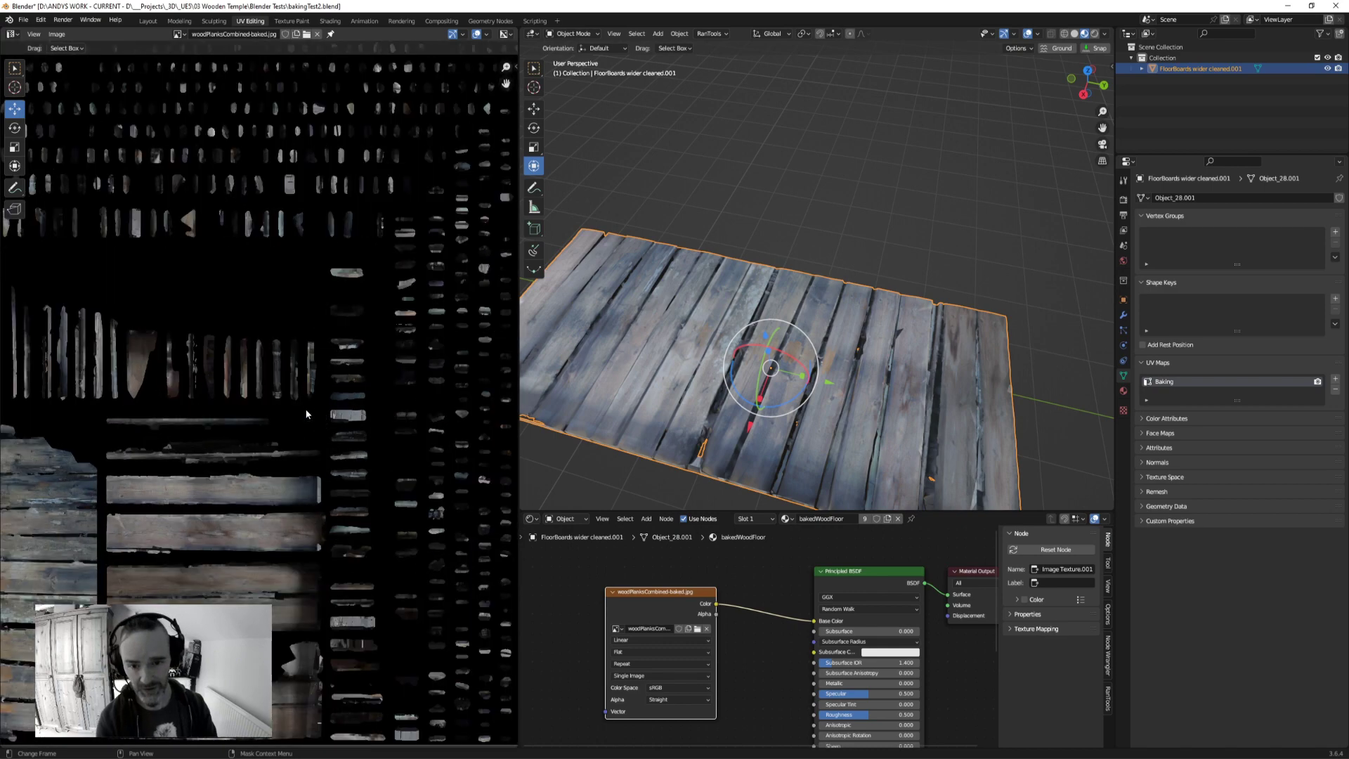
{"action": "scroll", "coordinate": [281, 361], "scroll_direction": "up", "scroll_amount": 1}
{"action": "scroll", "coordinate": [372, 389], "scroll_direction": "down", "scroll_amount": 5}
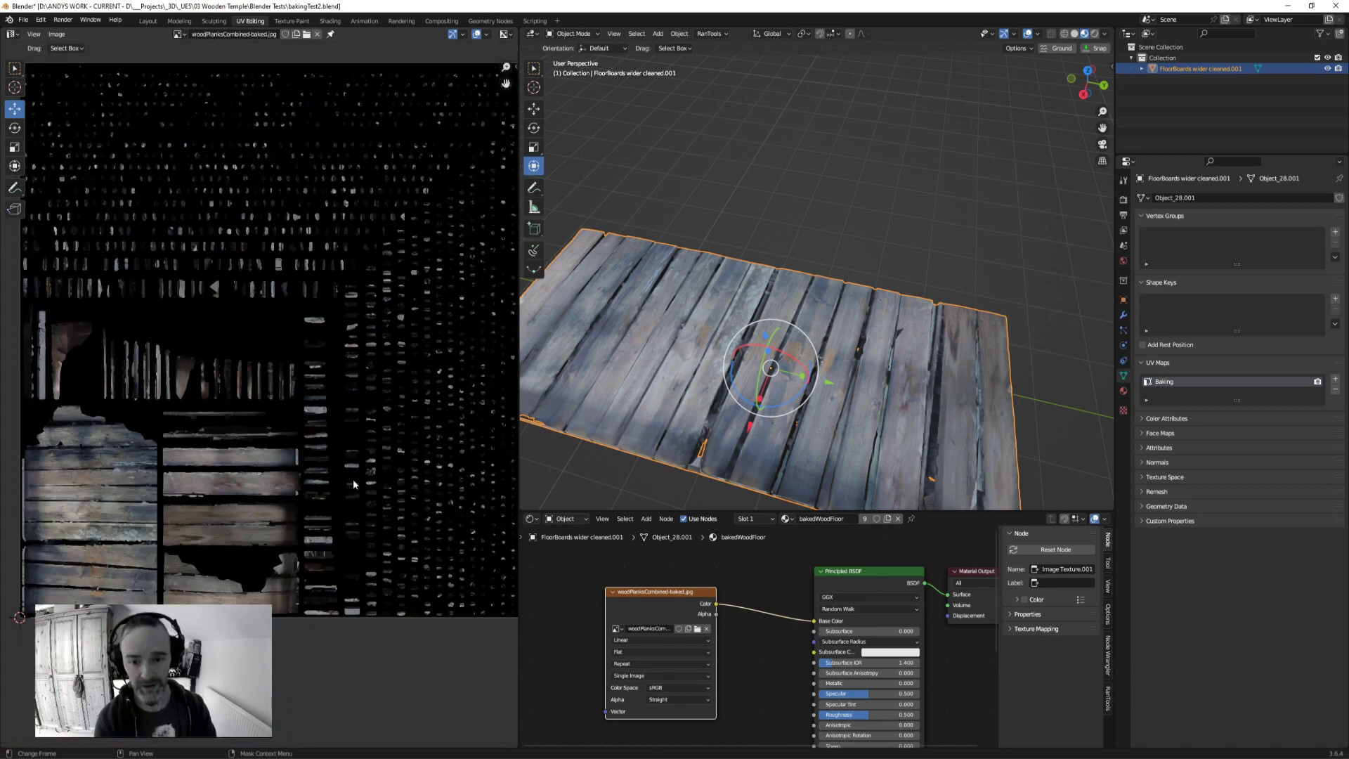
{"action": "middle_click_drag", "start_coordinate": [745, 468], "coordinate": [848, 282]}
{"action": "scroll", "coordinate": [754, 247], "scroll_direction": "up", "scroll_amount": 5}
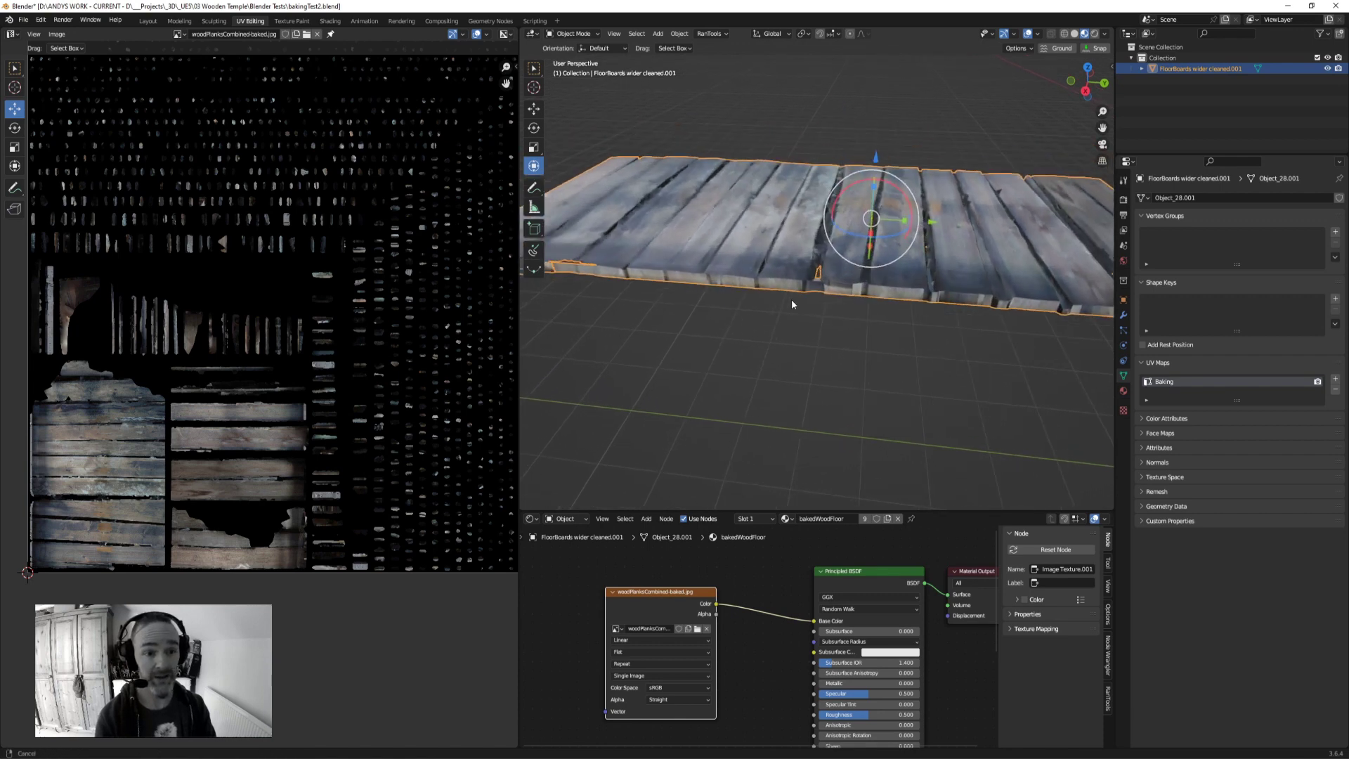
Step: Select three untextured plank side faces in Edit Mode and unwrap them
{"action": "key", "text": "Tab"}
{"action": "left_click", "coordinate": [767, 285]}
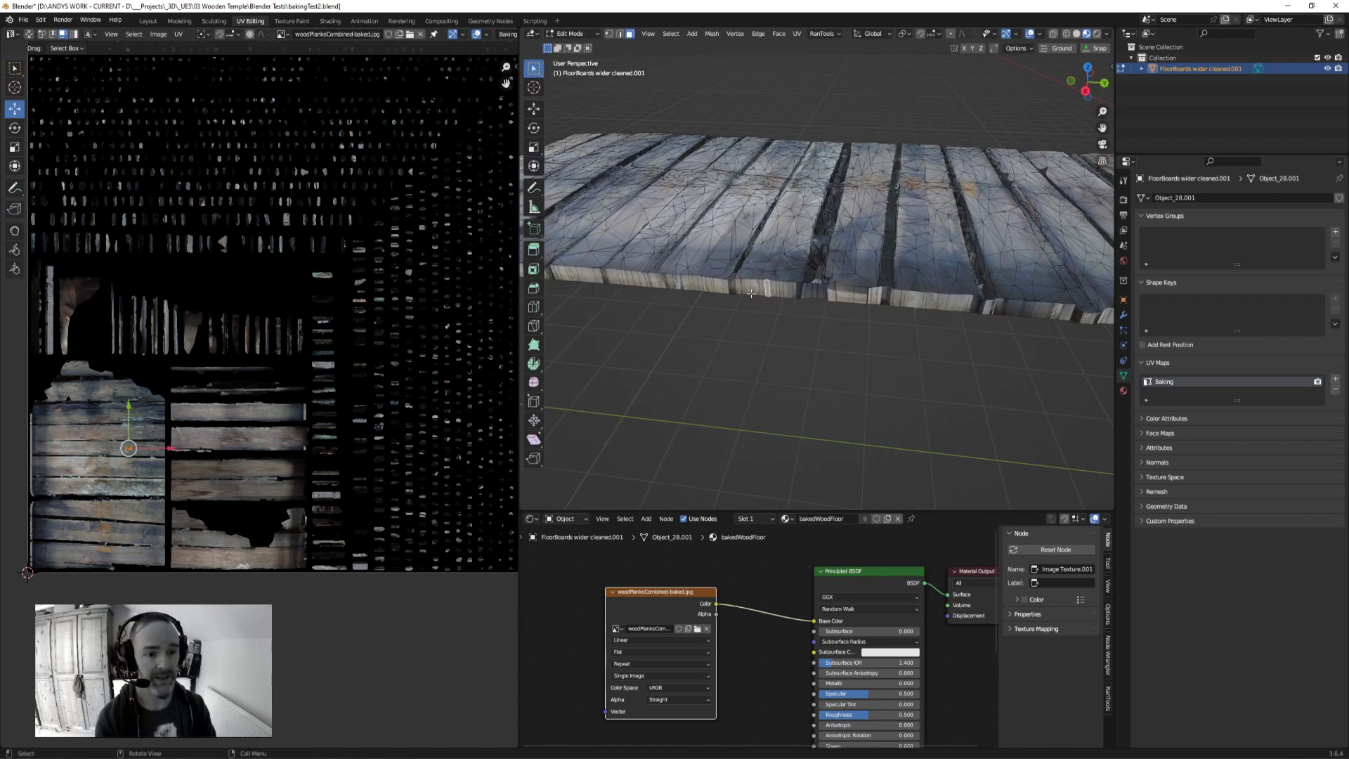
{"action": "key", "text": "Tab"}
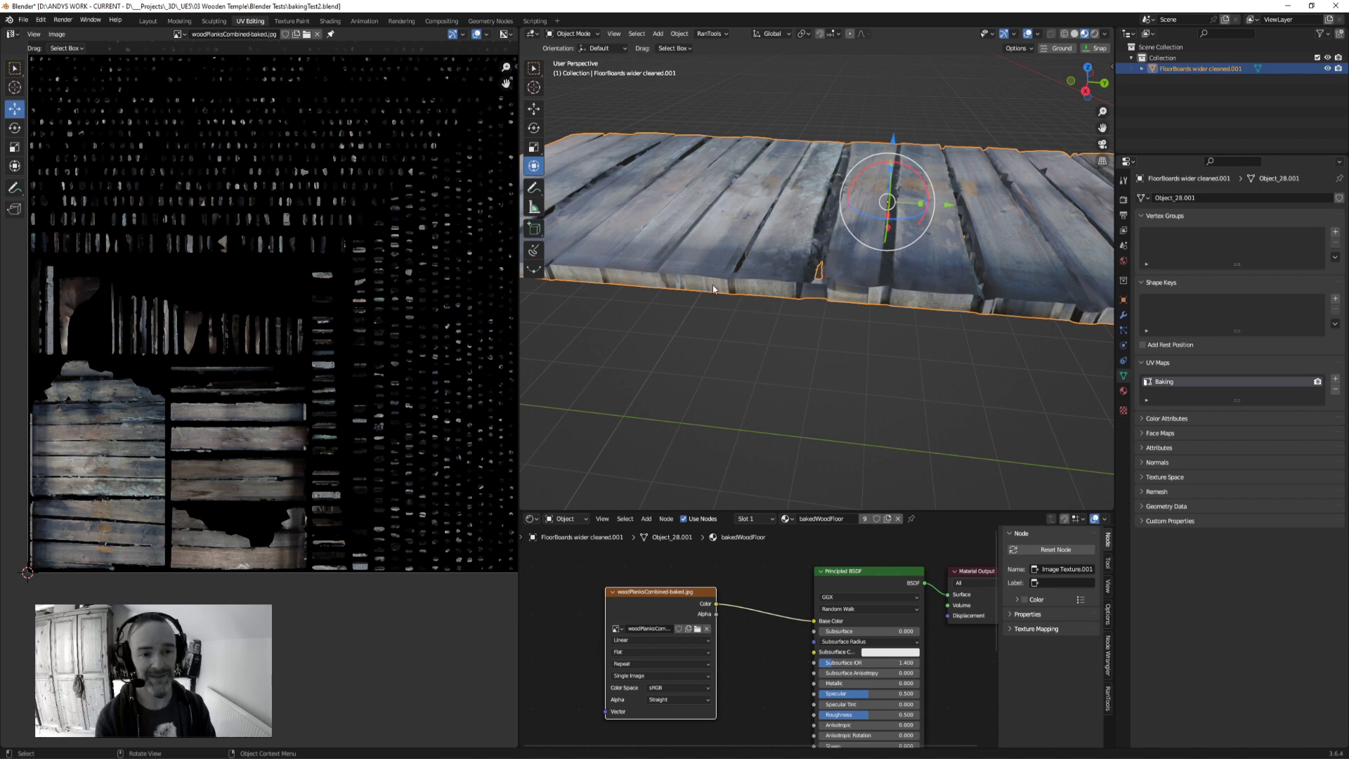
{"action": "key", "text": "Tab"}
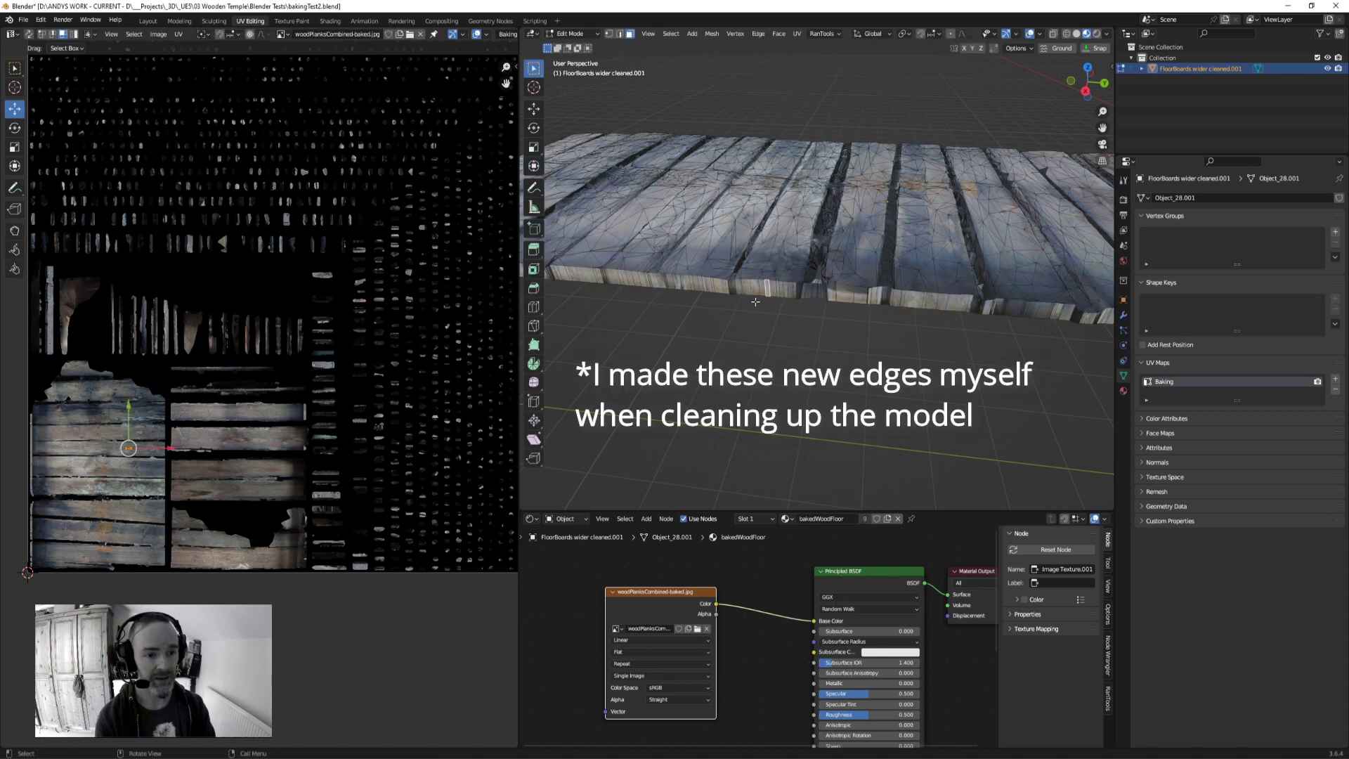
{"action": "left_click", "coordinate": [682, 295]}
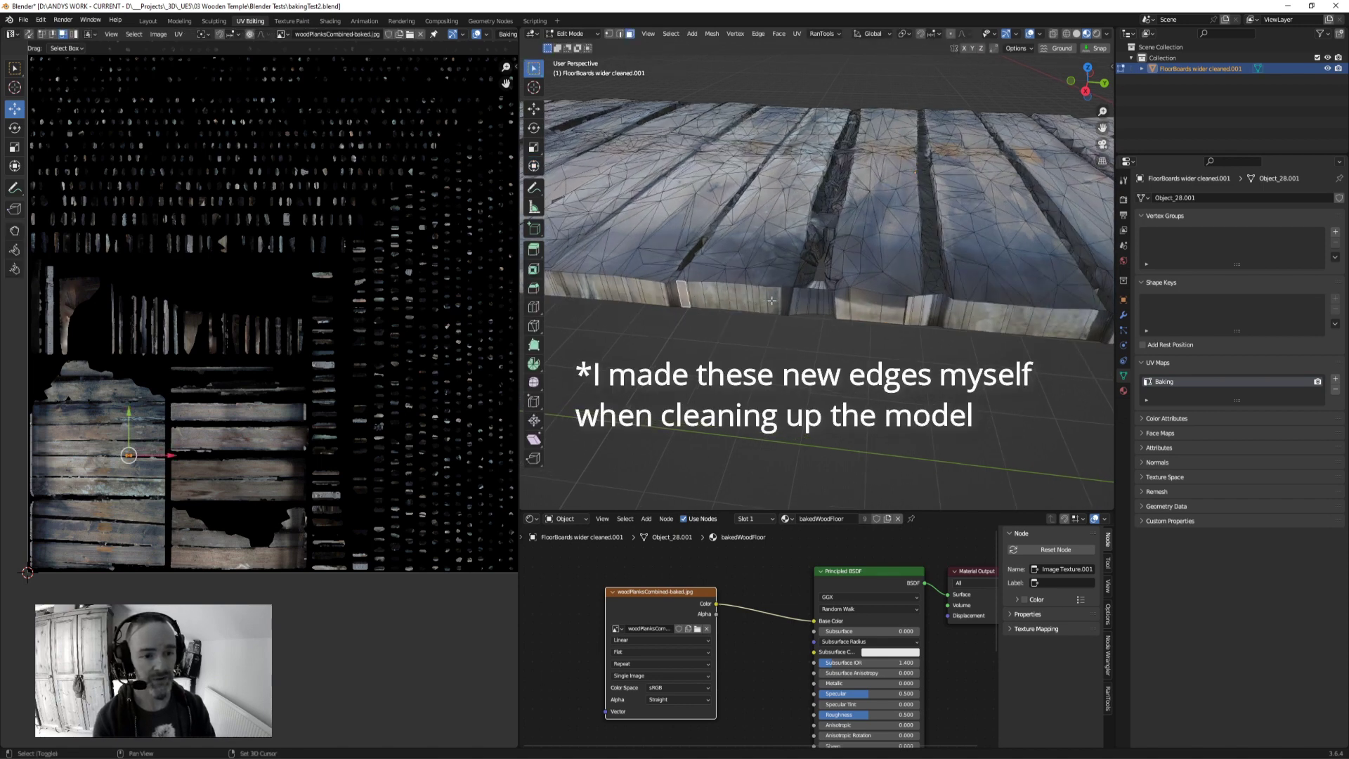
{"action": "left_click", "coordinate": [779, 299], "text": "shift"}
{"action": "mouse_move", "coordinate": [779, 299]}
{"action": "middle_mouse_down"}
{"action": "mouse_move", "coordinate": [789, 317]}
{"action": "mouse_move", "coordinate": [773, 304]}
{"action": "middle_mouse_up"}
{"action": "left_click", "coordinate": [766, 301], "text": "shift"}
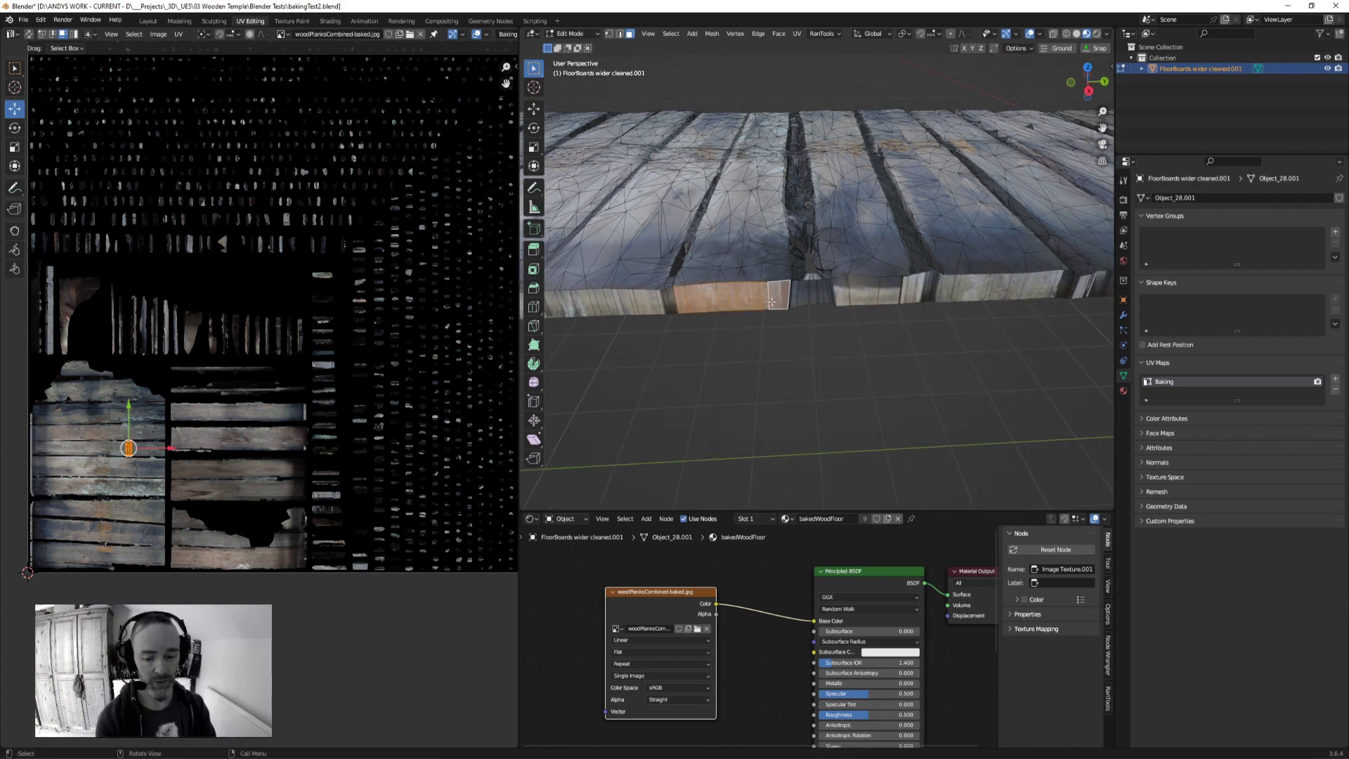
{"action": "key", "text": "u"}
{"action": "left_click", "coordinate": [772, 305]}
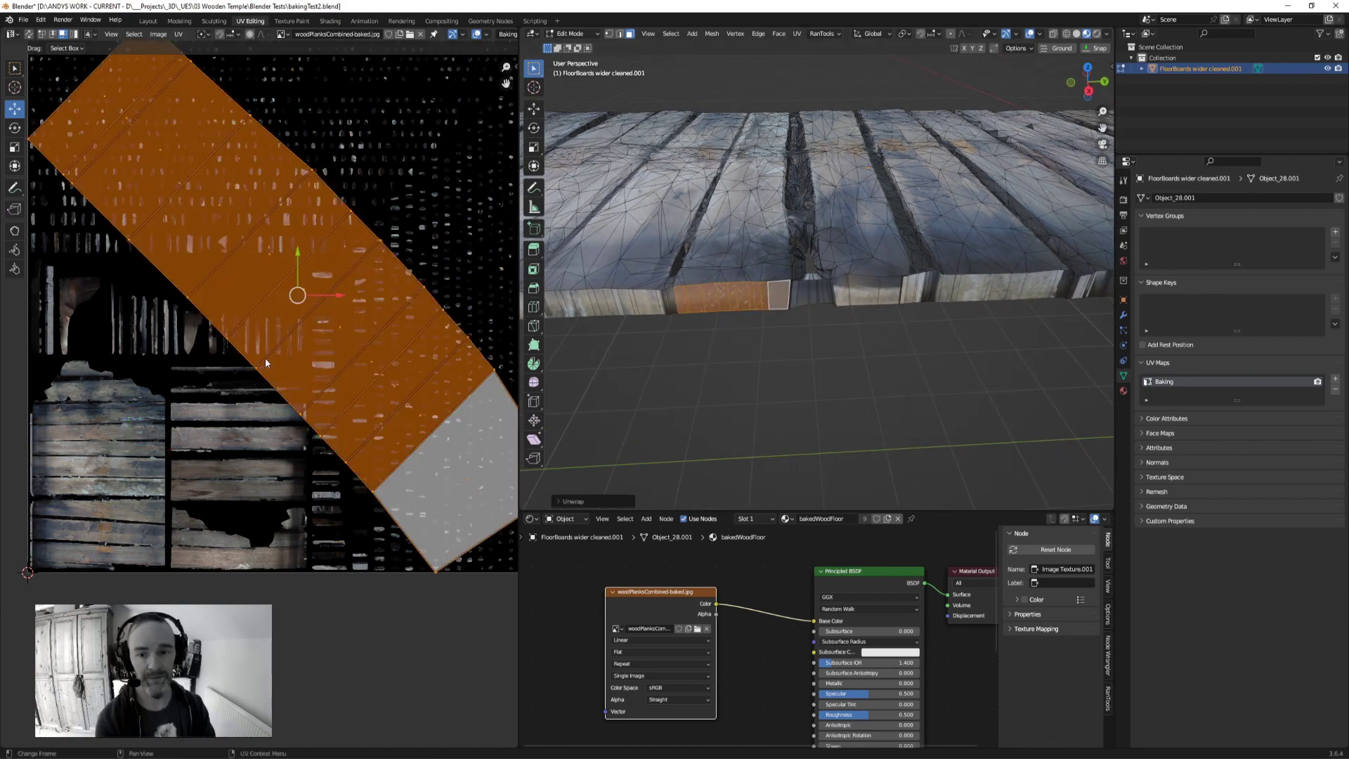
Step: Scale down the unwrapped side strip and move it onto the atlas wood planks
{"action": "scroll", "coordinate": [375, 299], "scroll_direction": "down", "scroll_amount": 3}
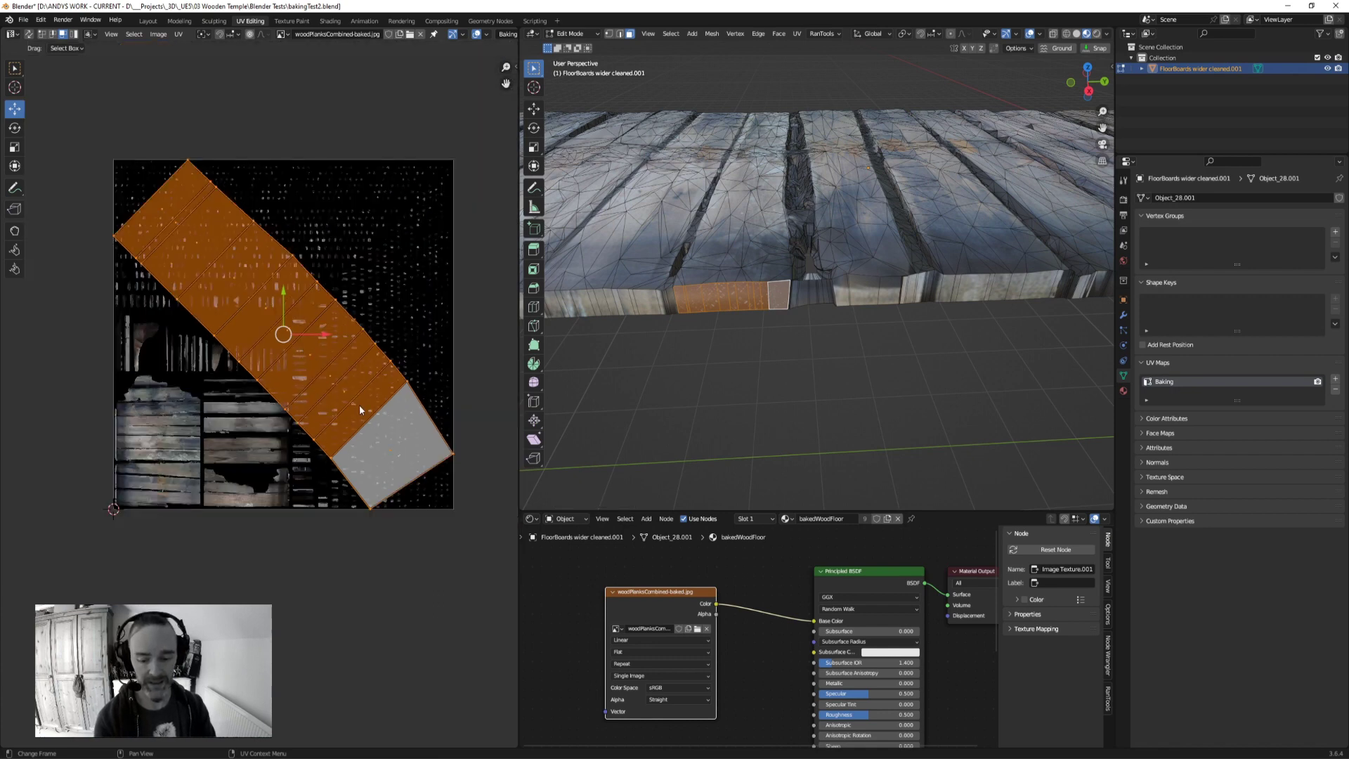
{"action": "key", "text": "s"}
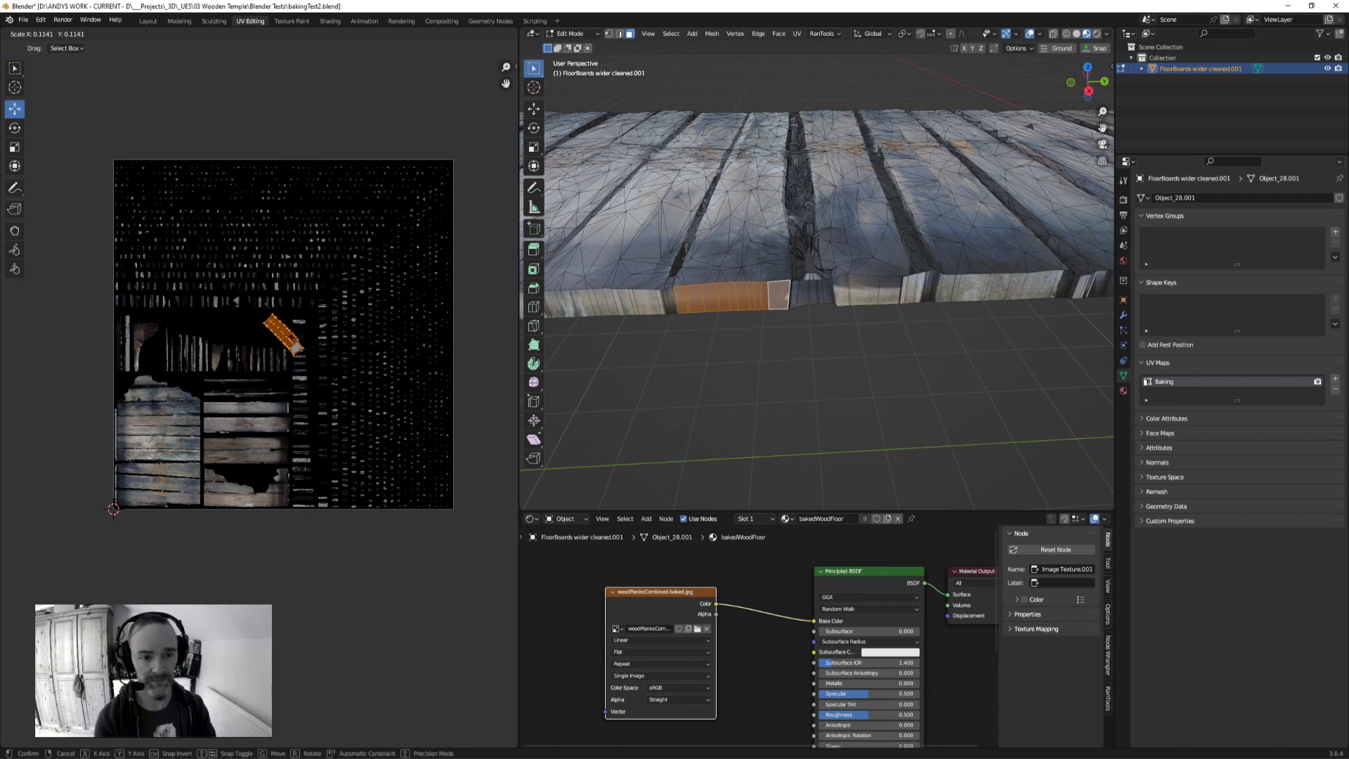
{"action": "left_click", "coordinate": [305, 336]}
{"action": "scroll", "coordinate": [305, 336], "scroll_direction": "up", "scroll_amount": 4}
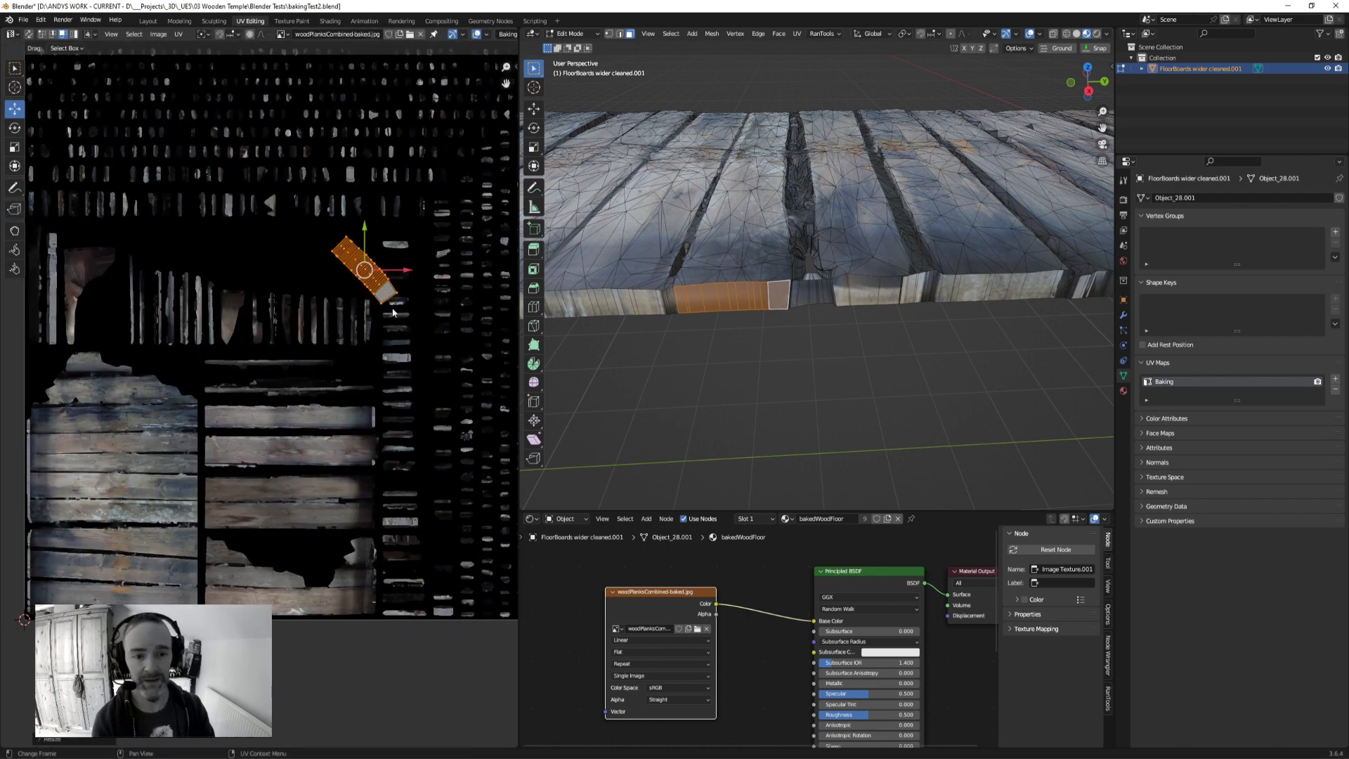
{"action": "left_click_drag", "start_coordinate": [364, 269], "coordinate": [187, 437]}
{"action": "scroll", "coordinate": [201, 415], "scroll_direction": "up", "scroll_amount": 5}
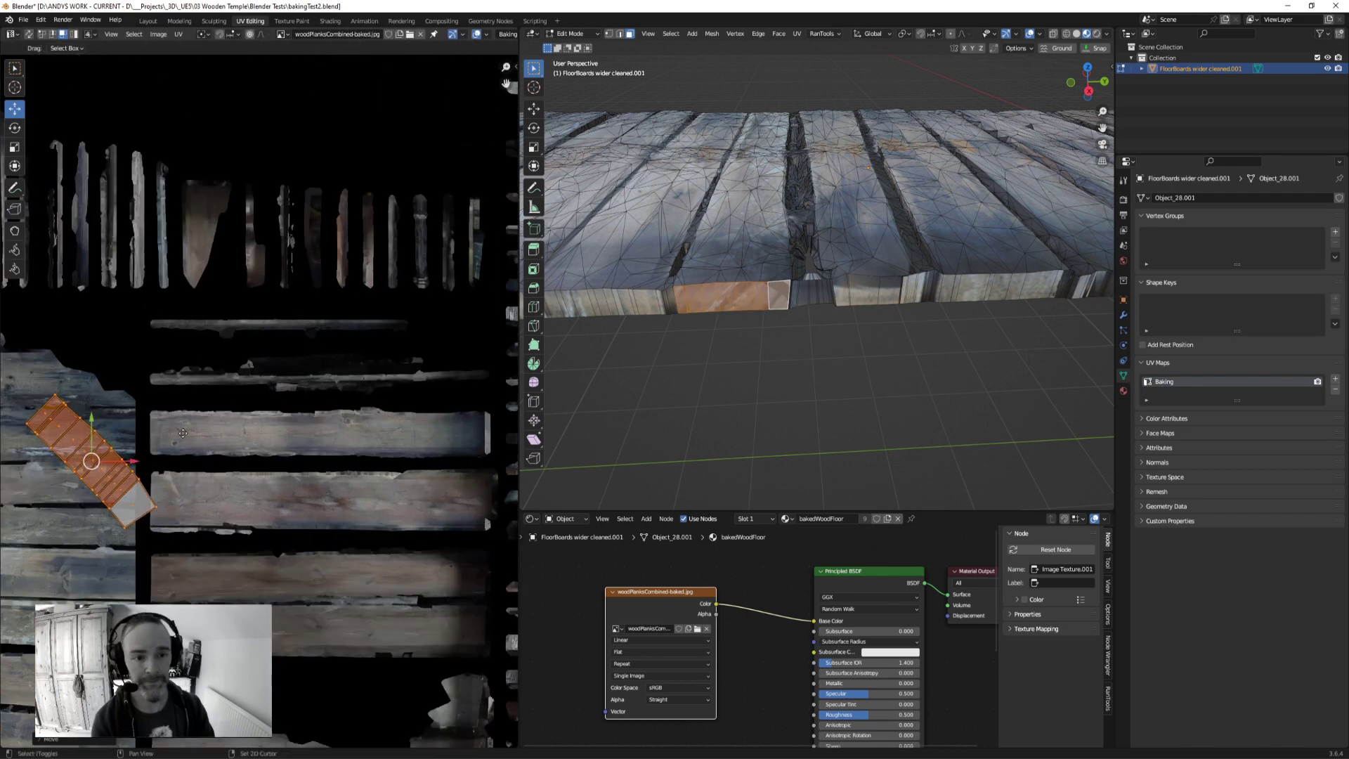
{"action": "scroll", "coordinate": [253, 435], "scroll_direction": "up", "scroll_amount": 2}
Step: Shrink, rotate upright and resize the strip to fit a single plank
{"action": "key", "text": "s"}
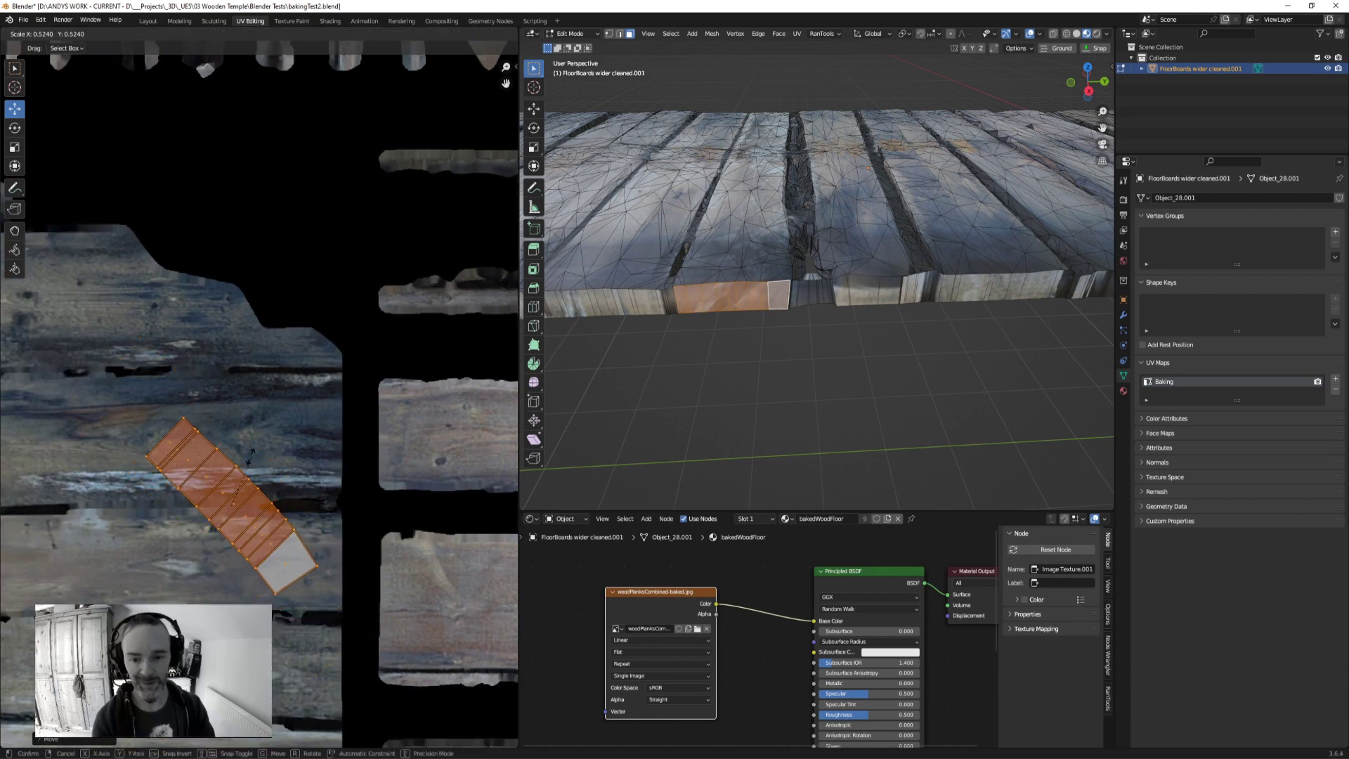
{"action": "left_click", "coordinate": [255, 474]}
{"action": "key", "text": "r"}
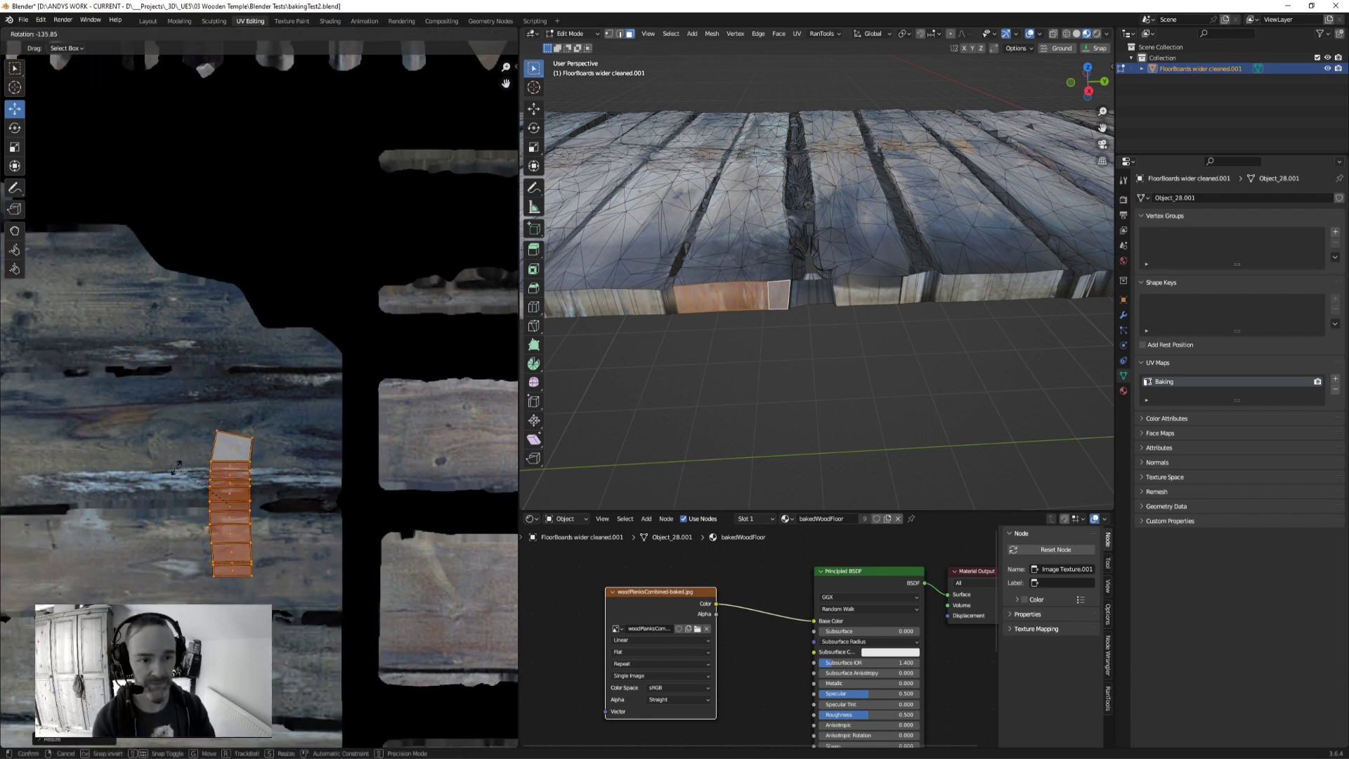
{"action": "left_click", "coordinate": [183, 480]}
{"action": "left_click_drag", "start_coordinate": [230, 502], "coordinate": [237, 434]}
{"action": "key", "text": "r"}
{"action": "left_click", "coordinate": [307, 433]}
{"action": "key", "text": "s"}
{"action": "left_click", "coordinate": [304, 470]}
Step: Hide viewport overlays and orbit low to check the wood on the board sides
{"action": "scroll", "coordinate": [758, 340], "scroll_direction": "down", "scroll_amount": 2}
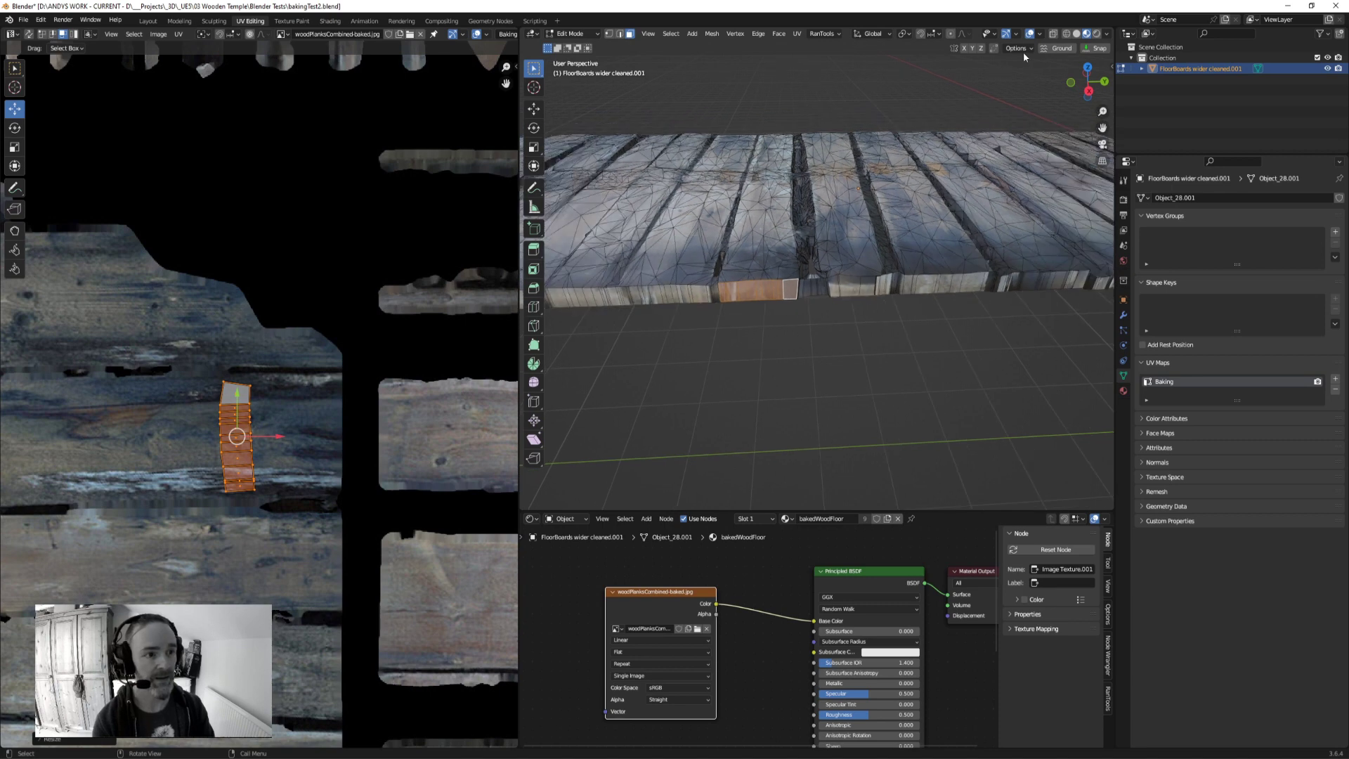
{"action": "left_click", "coordinate": [1028, 35]}
{"action": "scroll", "coordinate": [703, 307], "scroll_direction": "up", "scroll_amount": 2}
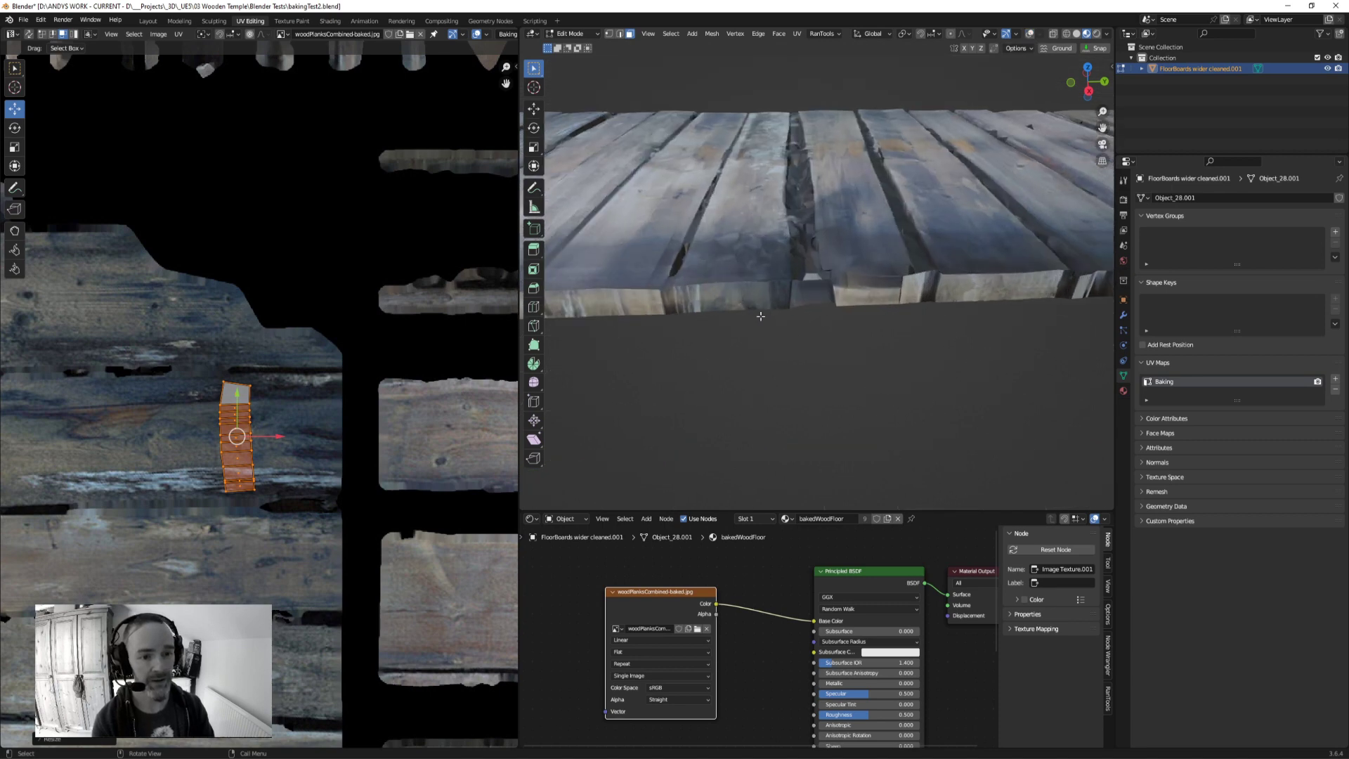
{"action": "middle_click_drag", "start_coordinate": [753, 318], "coordinate": [798, 325]}
{"action": "middle_click_drag", "start_coordinate": [772, 257], "coordinate": [886, 330]}
Step: Box-select the next untextured side face and unwrap it into a new island
{"action": "left_click", "coordinate": [1029, 35]}
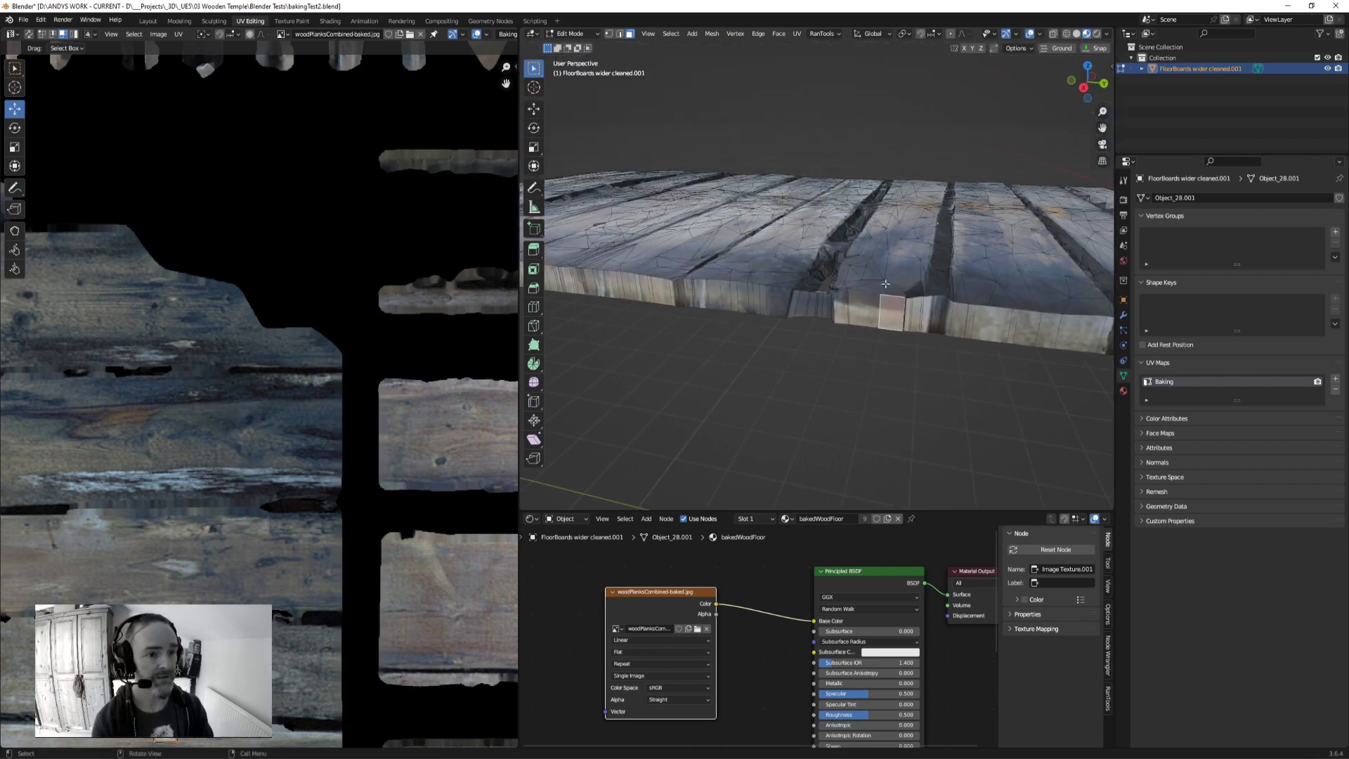
{"action": "left_click_drag", "start_coordinate": [841, 302], "coordinate": [890, 309]}
{"action": "left_click", "coordinate": [1029, 34]}
{"action": "key", "text": "u"}
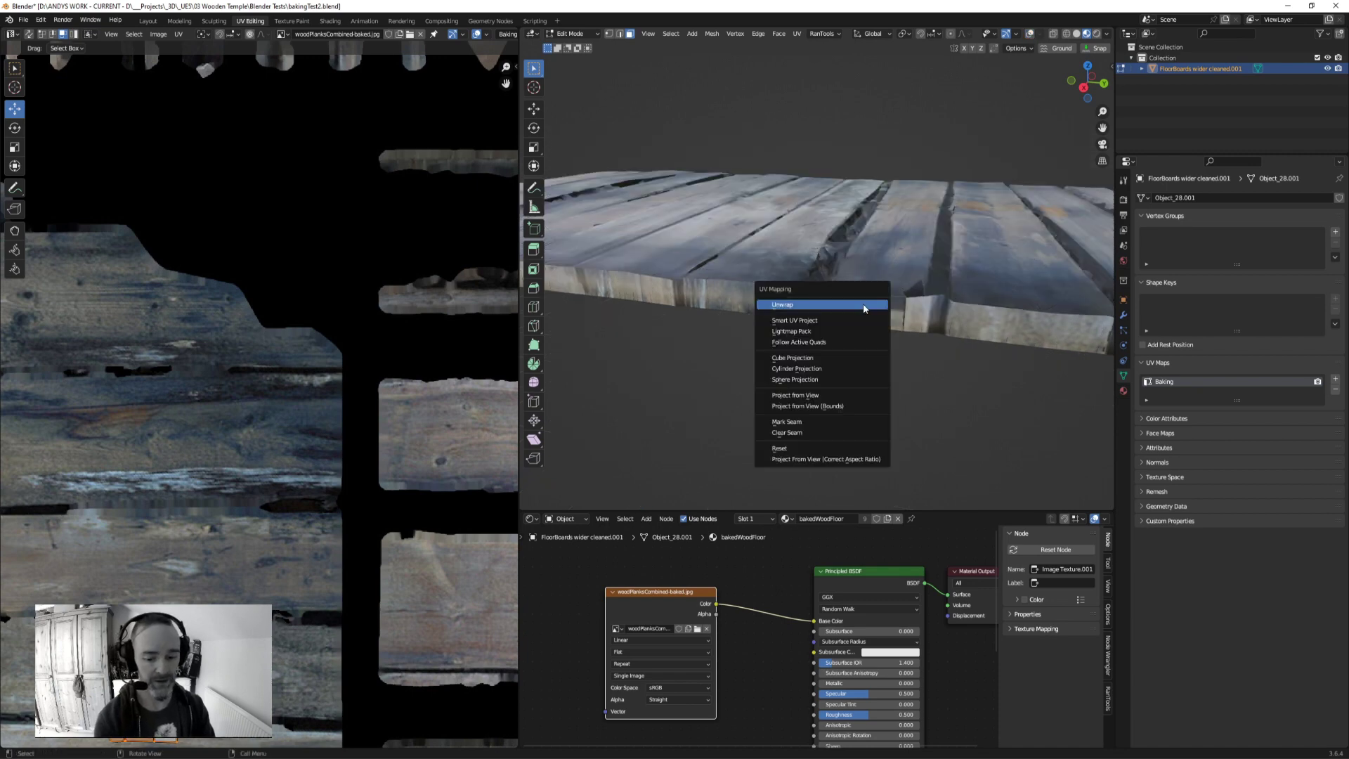
{"action": "left_click", "coordinate": [864, 308]}
{"action": "scroll", "coordinate": [312, 433], "scroll_direction": "down", "scroll_amount": 5}
Step: Shrink the island, move it down-left onto the planks, and rotate it to match
{"action": "key", "text": "s"}
{"action": "key", "text": "Return"}
{"action": "scroll", "coordinate": [349, 360], "scroll_direction": "up", "scroll_amount": 3}
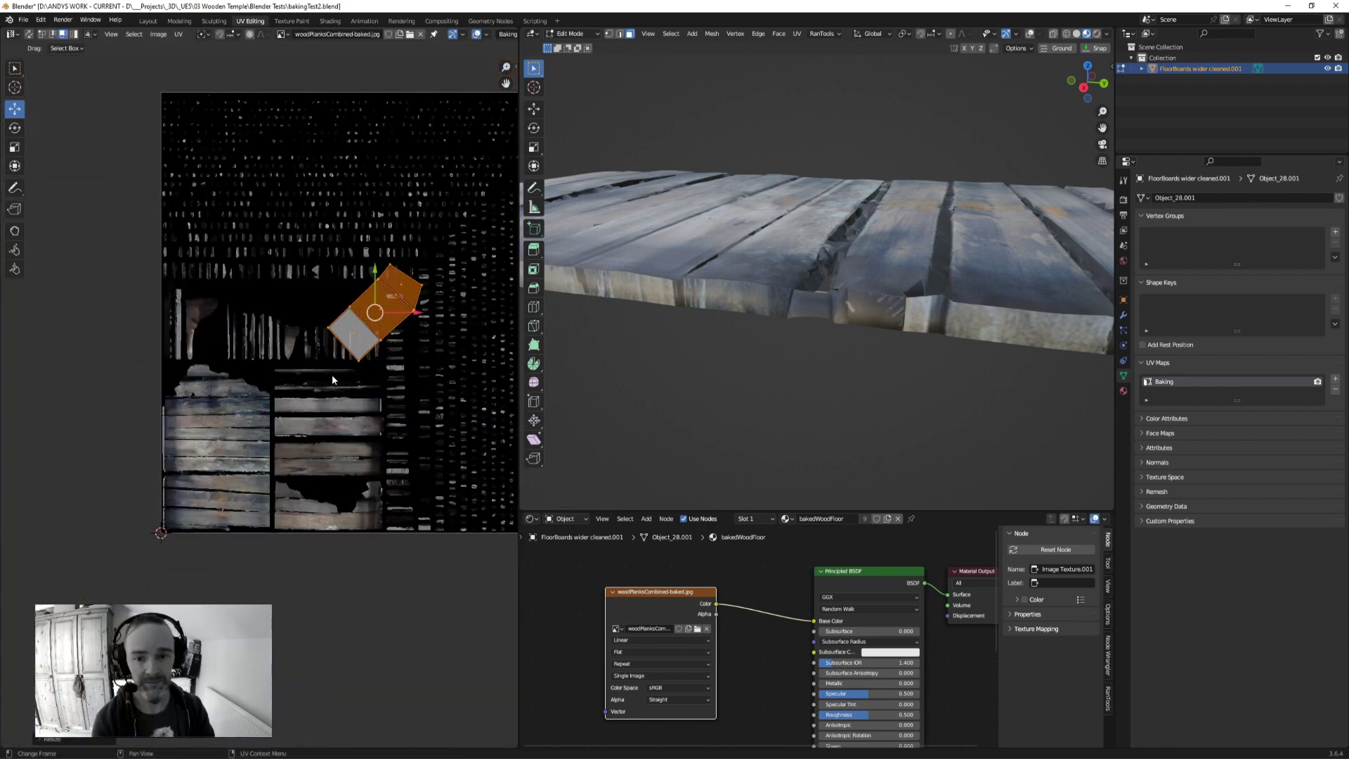
{"action": "left_click_drag", "start_coordinate": [373, 316], "coordinate": [232, 432]}
{"action": "scroll", "coordinate": [226, 445], "scroll_direction": "up", "scroll_amount": 3}
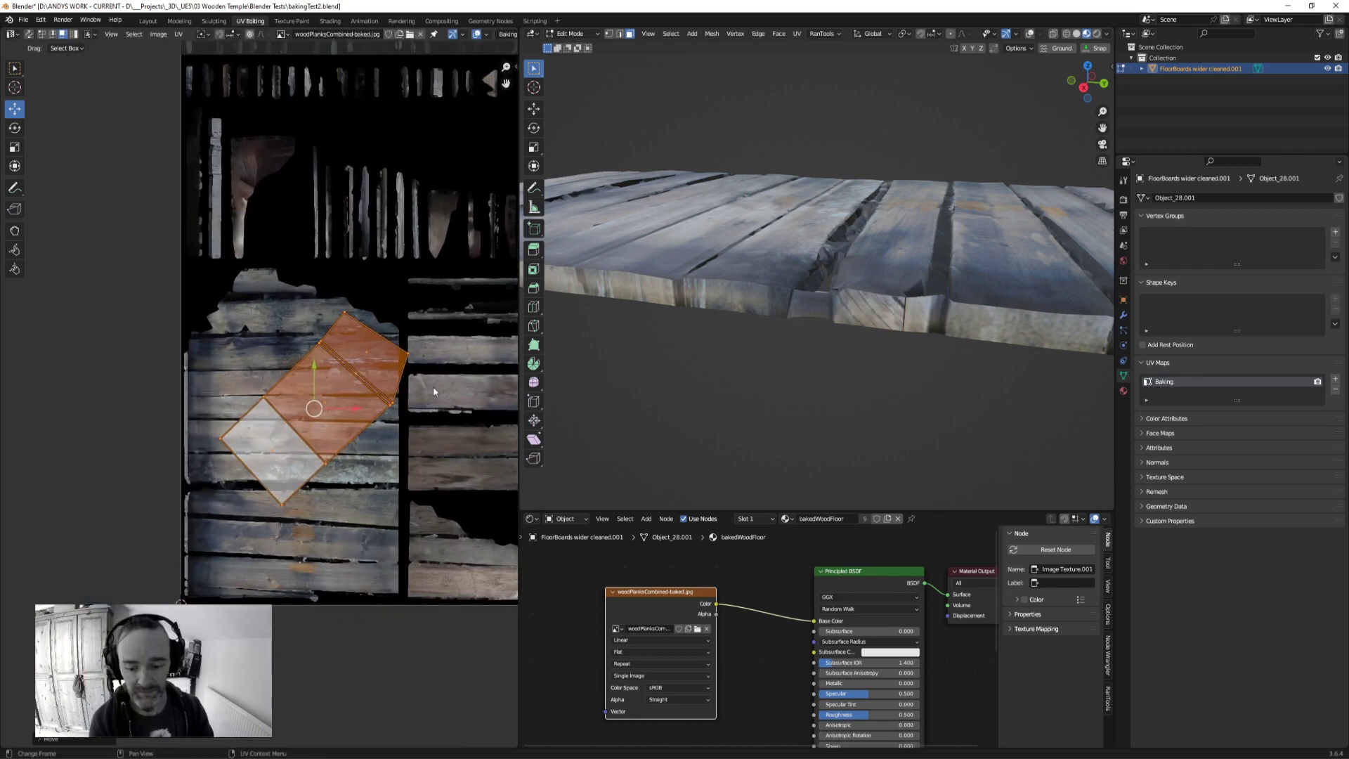
{"action": "key", "text": "s"}
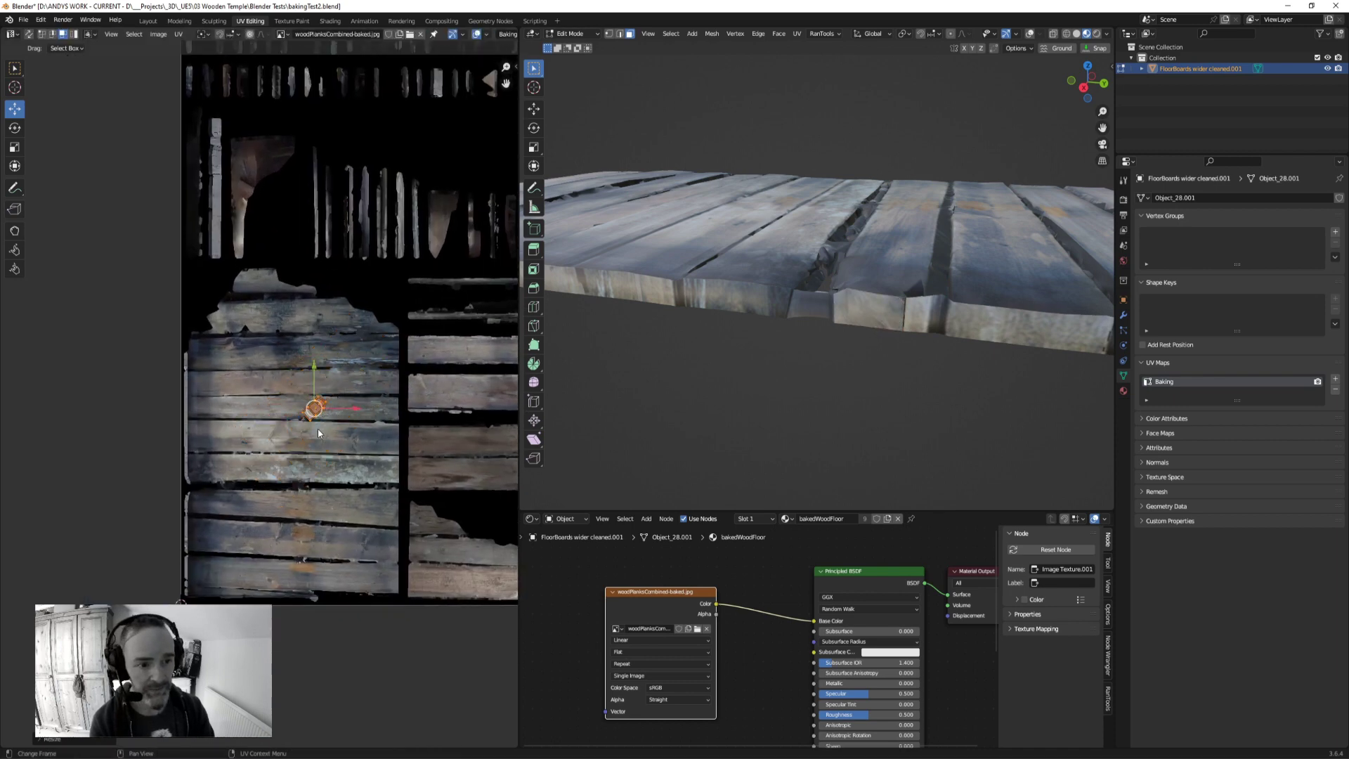
{"action": "key", "text": "Return"}
{"action": "scroll", "coordinate": [317, 428], "scroll_direction": "up", "scroll_amount": 2}
{"action": "key", "text": "r"}
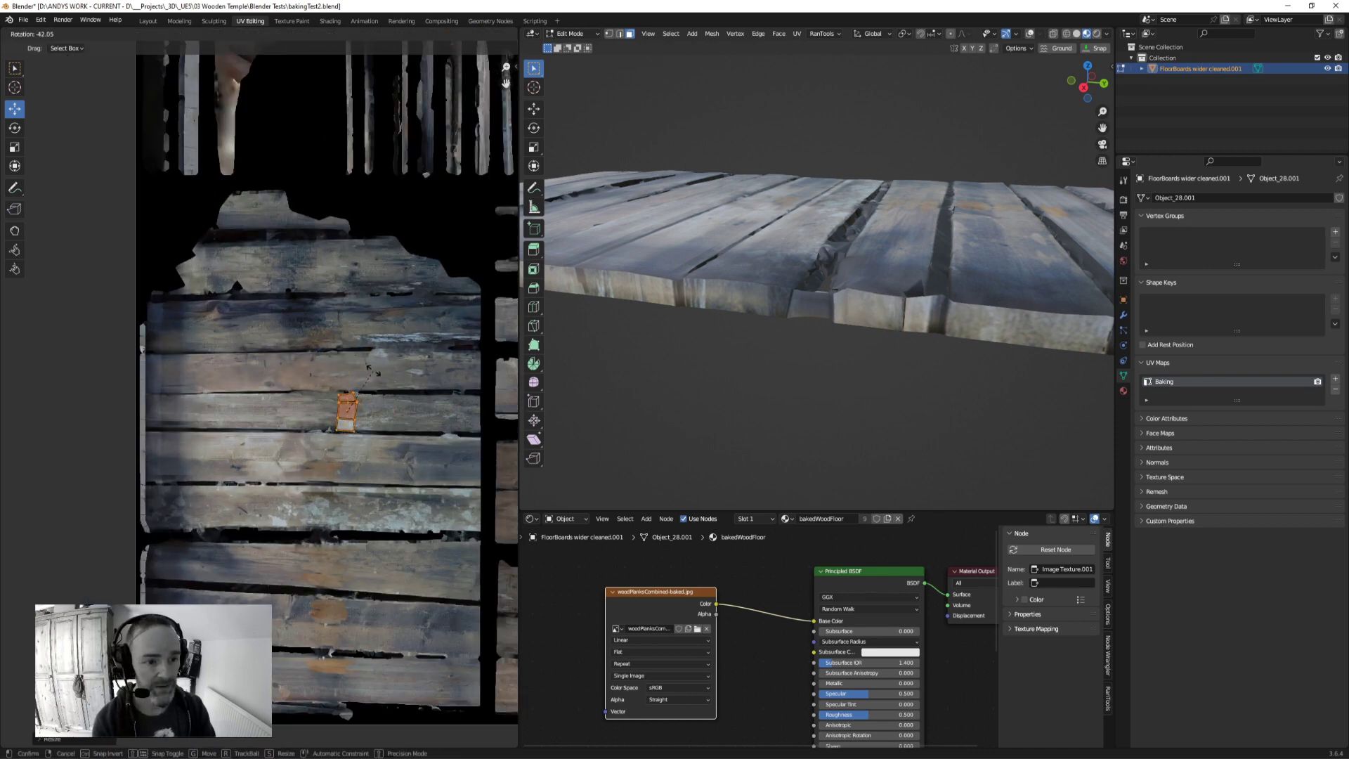
{"action": "key", "text": "Return"}
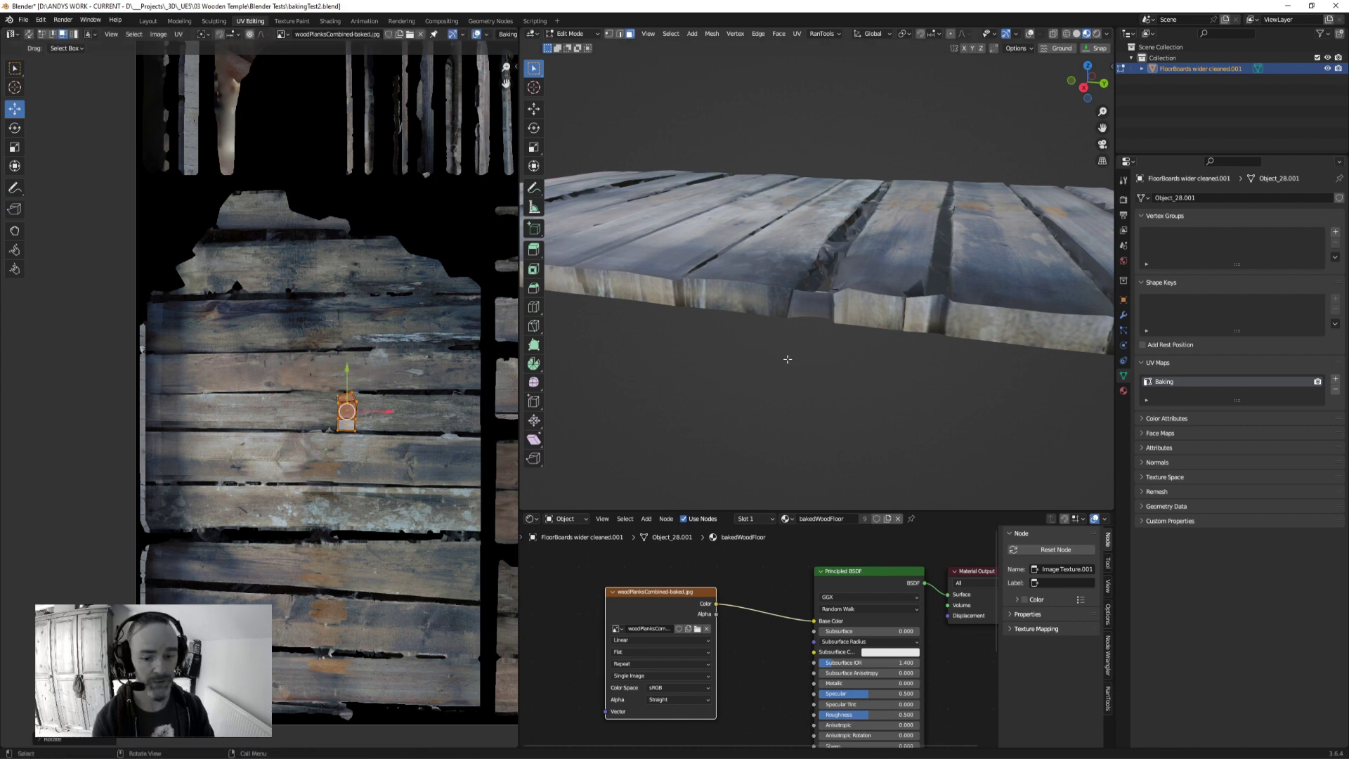
Step: Check the boards in Object Mode, then move the island up-right on the atlas
{"action": "key", "text": "Tab"}
{"action": "left_click", "coordinate": [863, 335]}
{"action": "middle_click_drag", "start_coordinate": [865, 334], "coordinate": [804, 397]}
{"action": "key", "text": "Tab"}
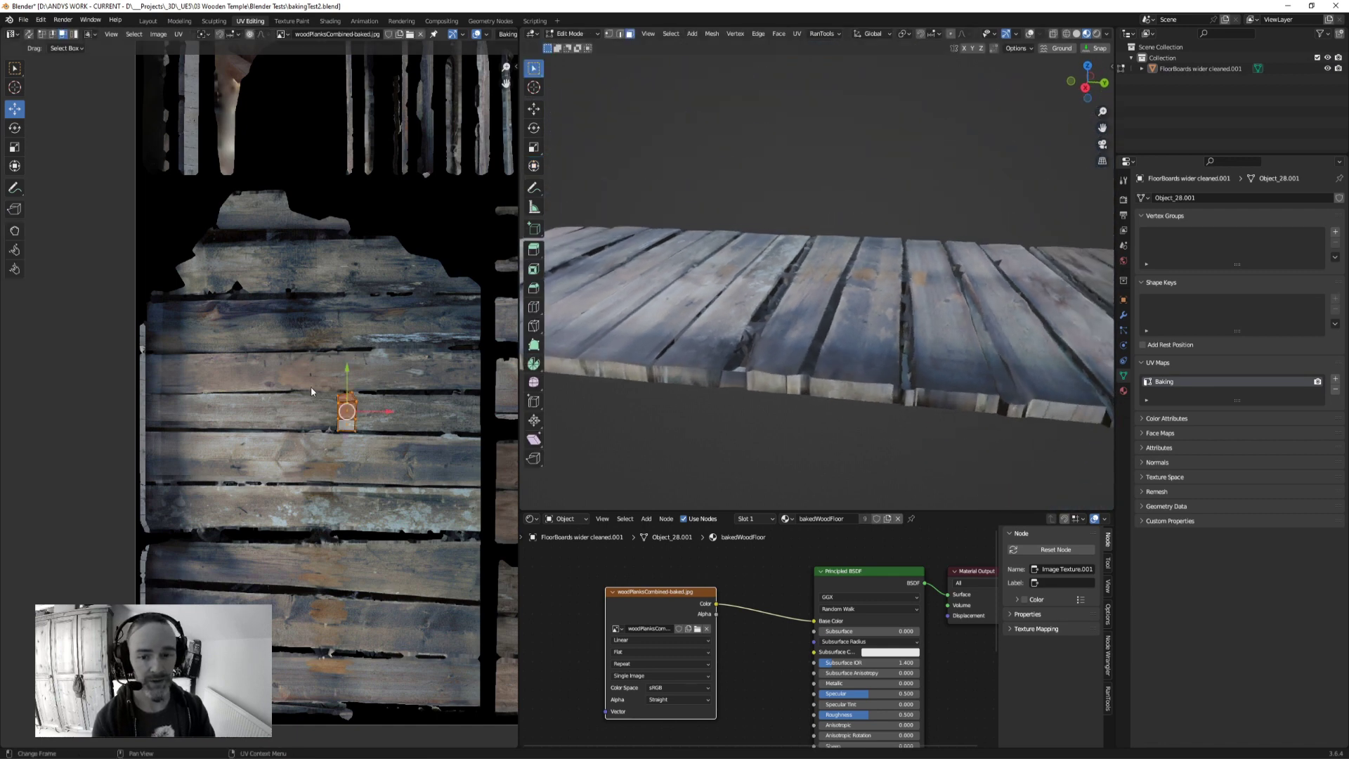
{"action": "key", "text": "g"}
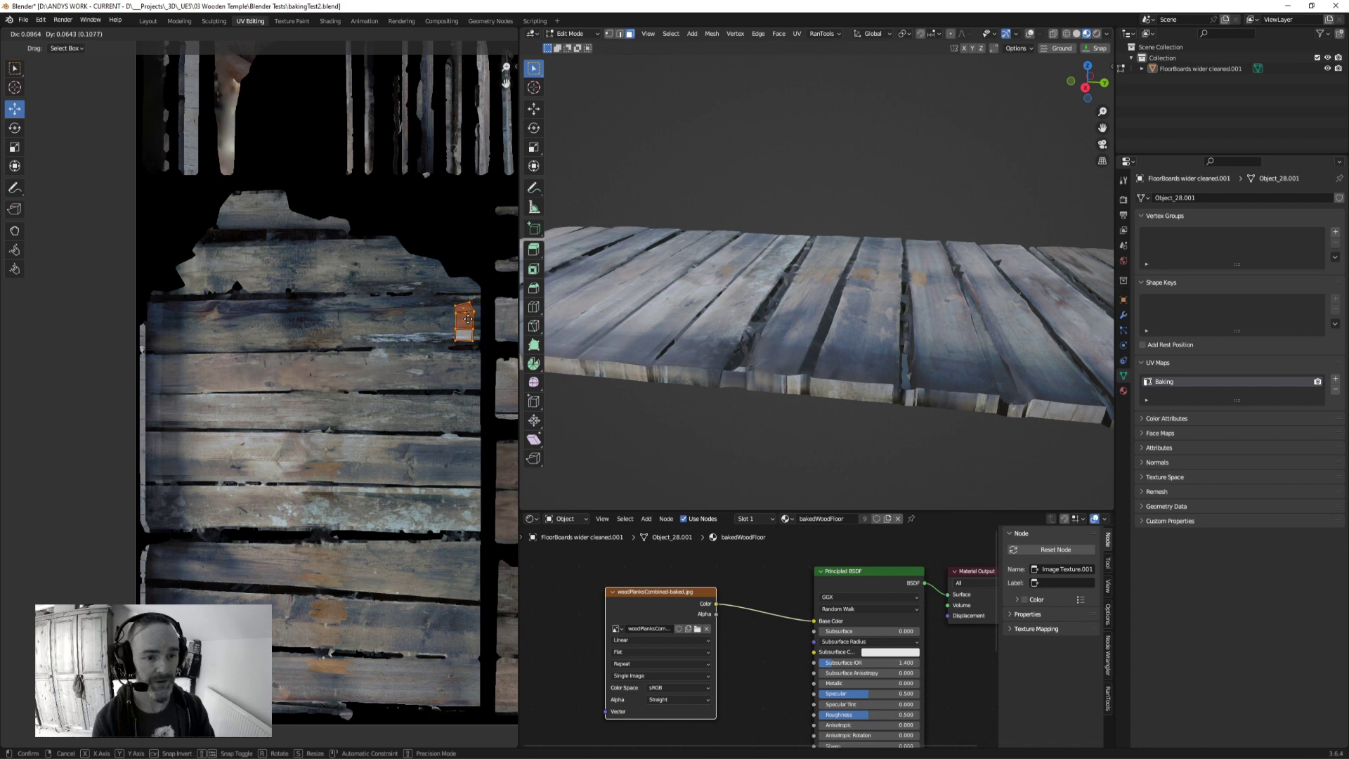
{"action": "left_click", "coordinate": [464, 319]}
Step: Shrink the island slightly, shift it left, and return to Object Mode
{"action": "key", "text": "s"}
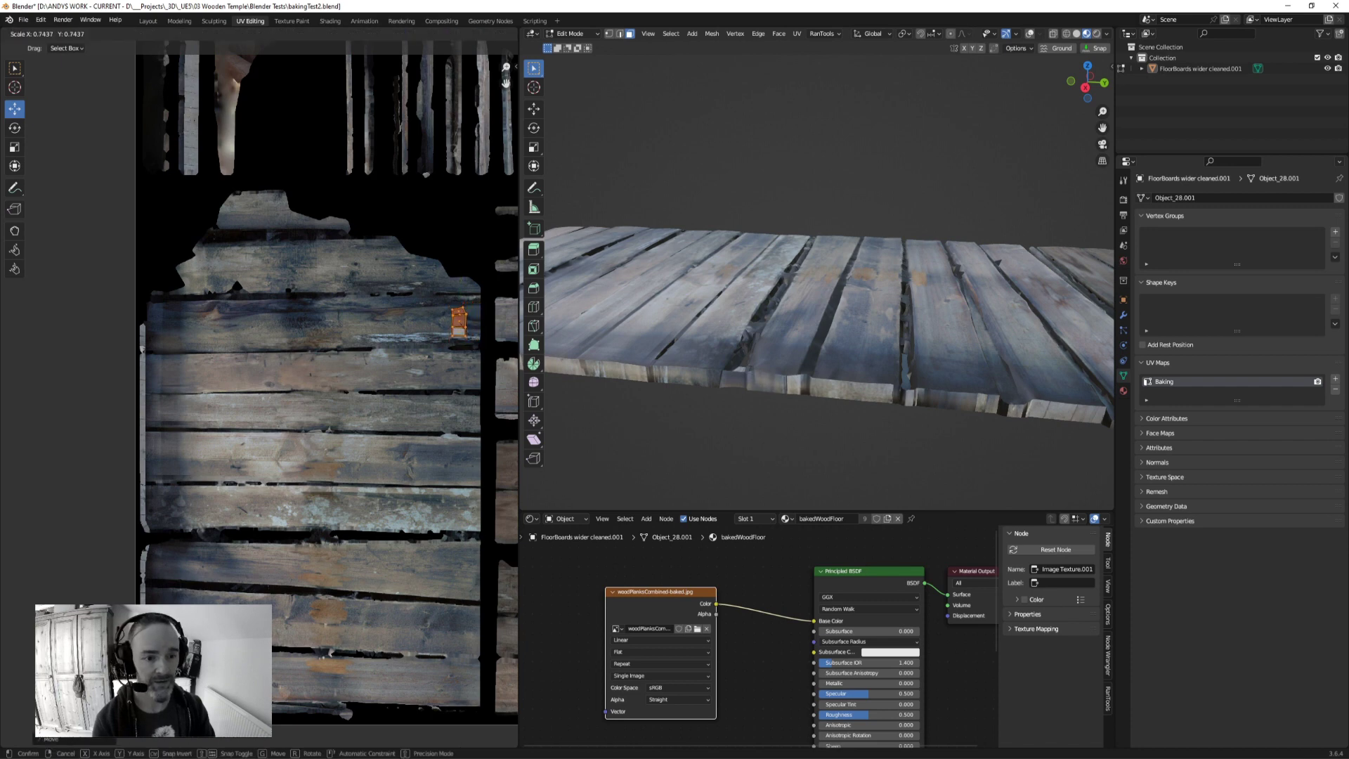
{"action": "key", "text": "g"}
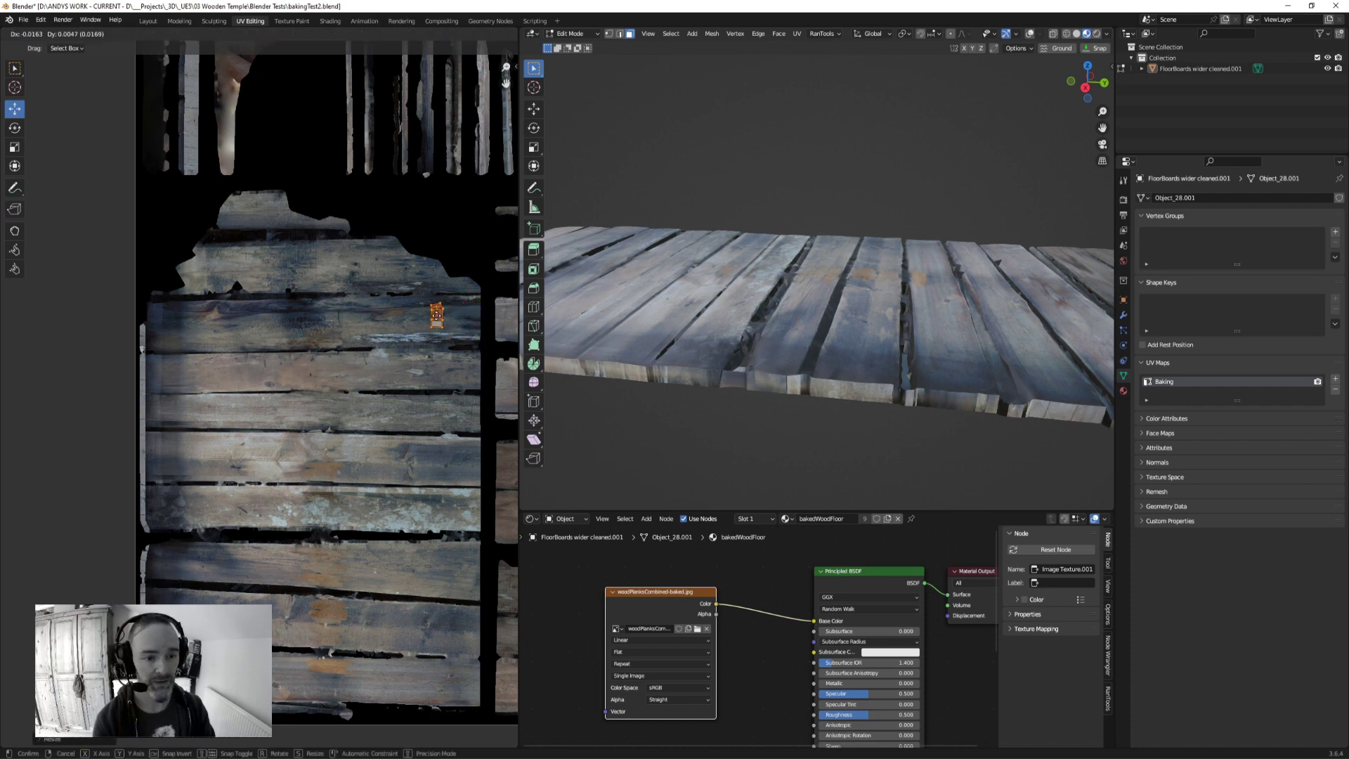
{"action": "left_click", "coordinate": [441, 315]}
{"action": "key", "text": "Tab"}
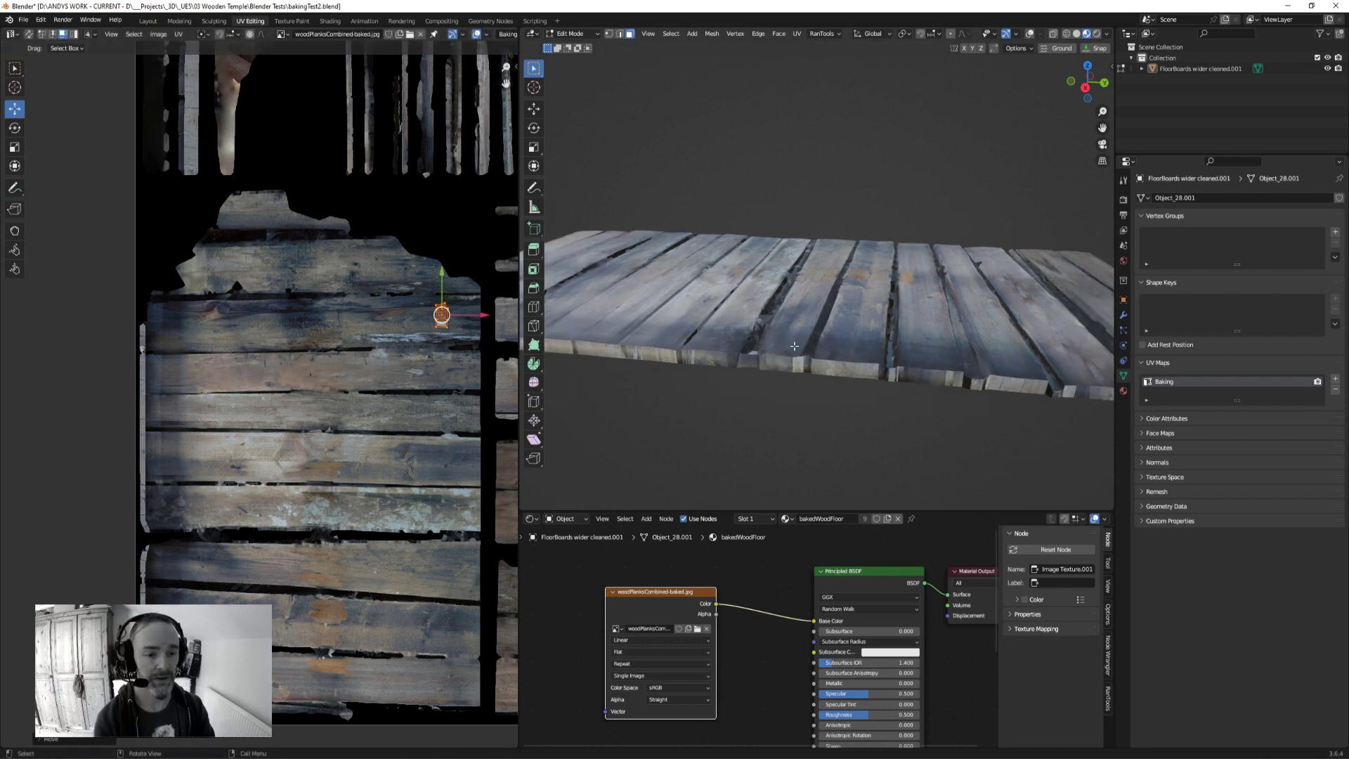
{"action": "scroll", "coordinate": [807, 371], "scroll_direction": "down", "scroll_amount": 3}
{"action": "middle_click_drag", "start_coordinate": [830, 336], "coordinate": [800, 355]}
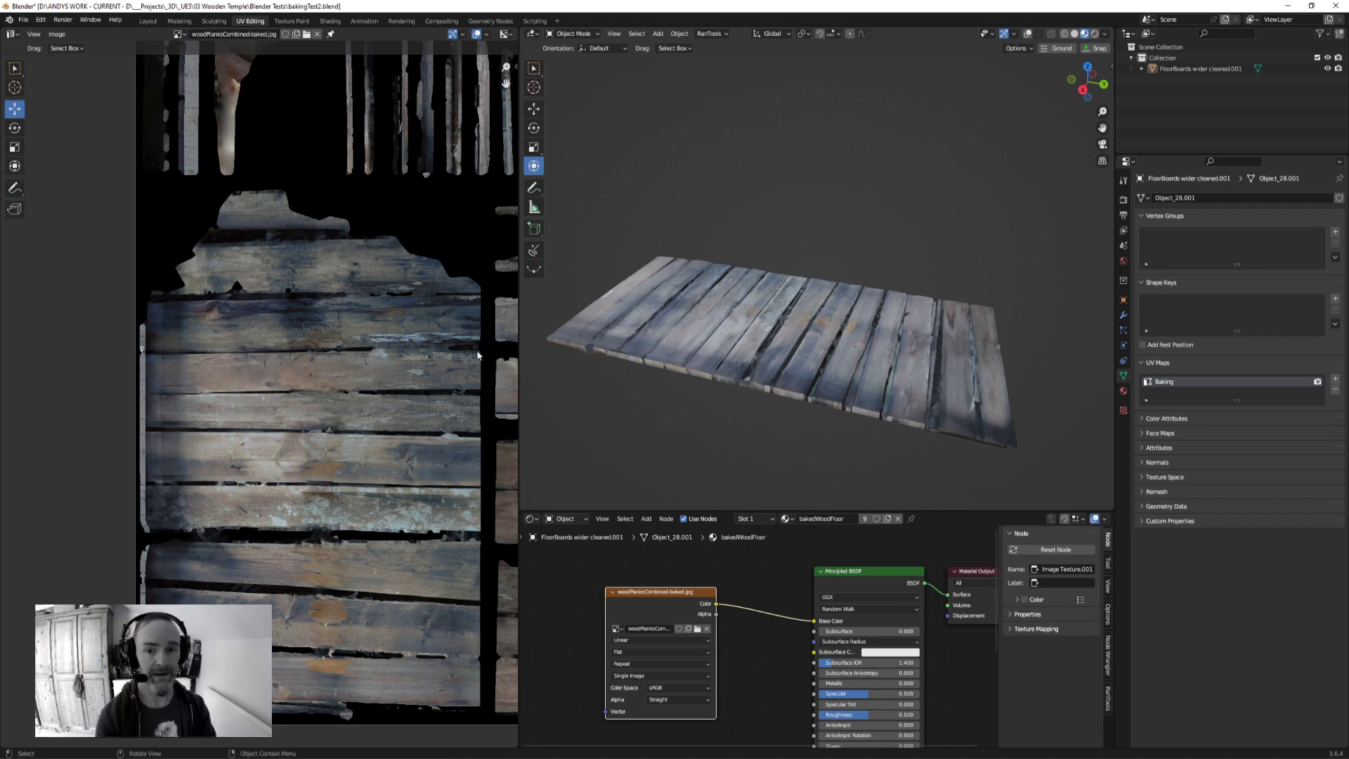
{"action": "scroll", "coordinate": [357, 363], "scroll_direction": "down", "scroll_amount": 8}
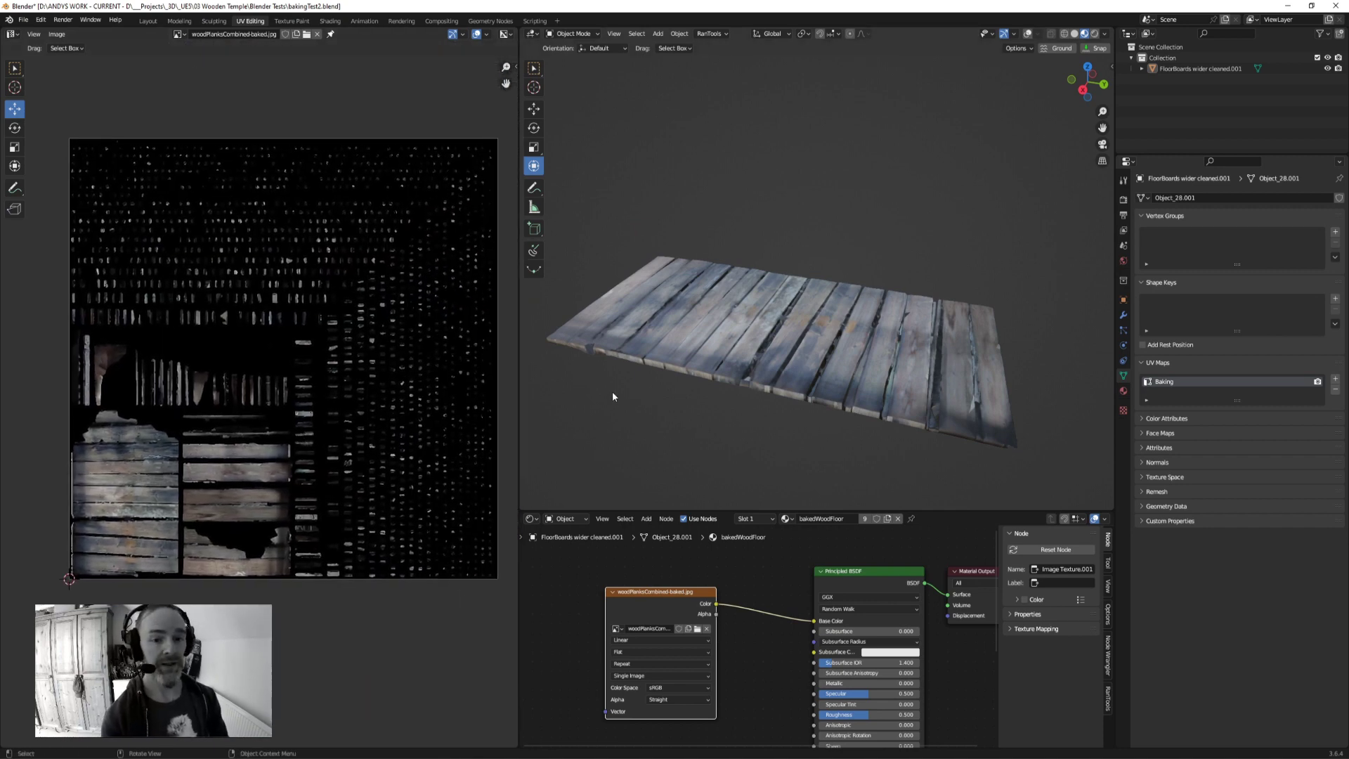
{"action": "middle_click_drag", "start_coordinate": [672, 399], "coordinate": [749, 377]}
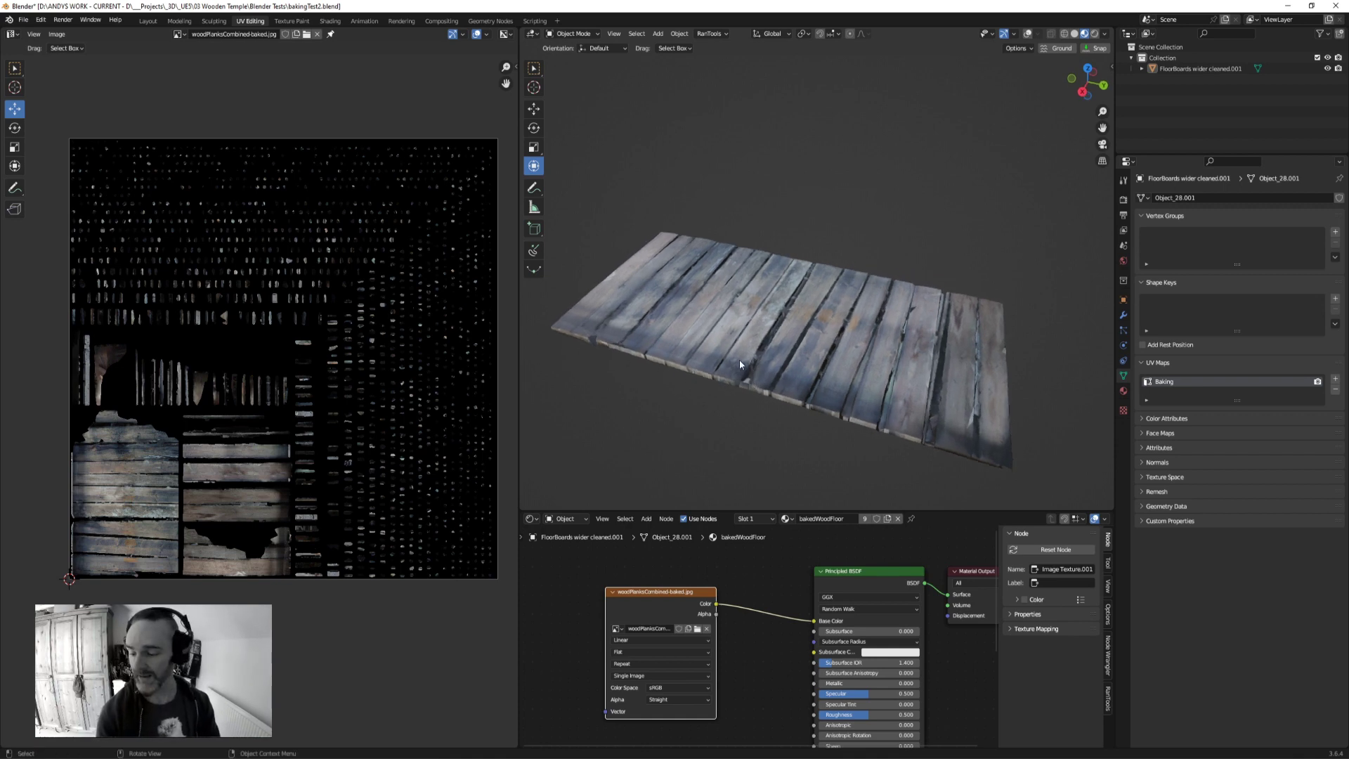
{"action": "middle_click_drag", "start_coordinate": [833, 366], "coordinate": [840, 372]}
{"action": "left_click", "coordinate": [837, 369]}
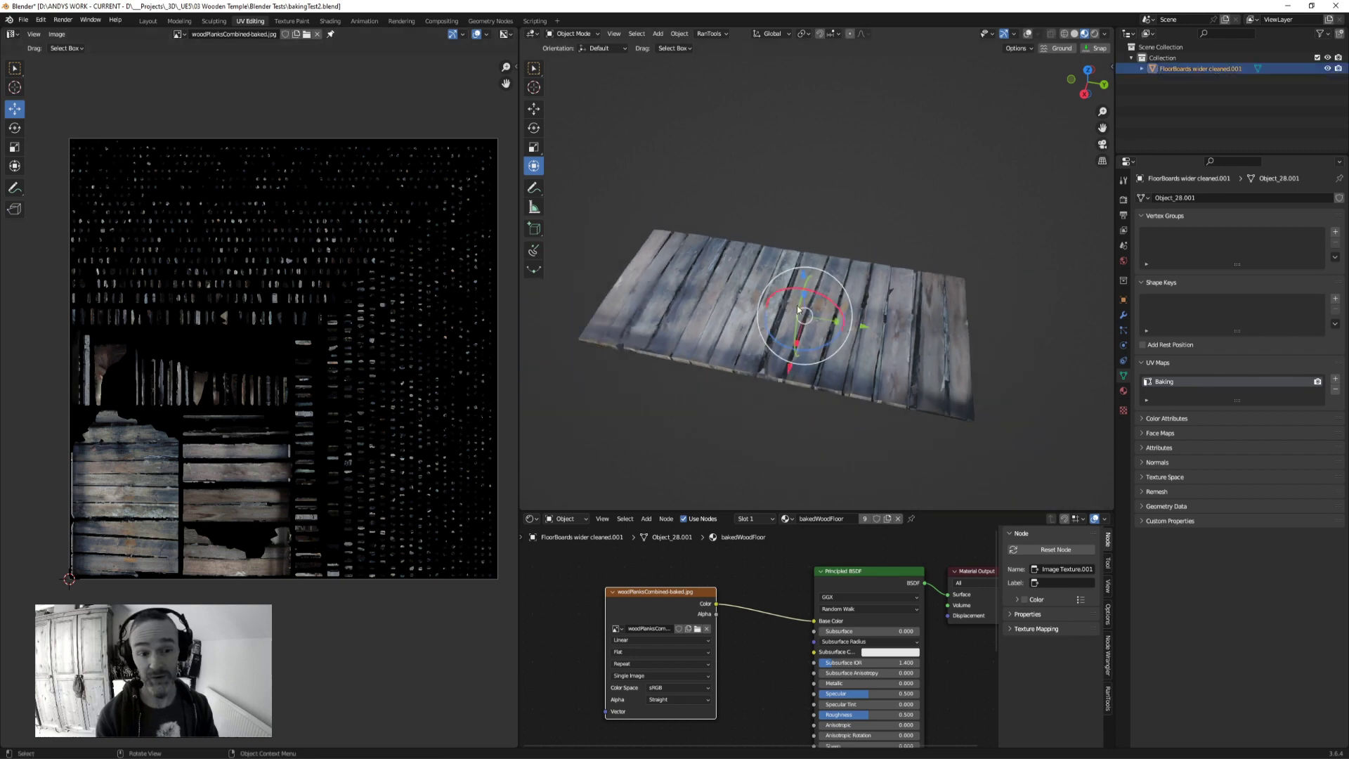
{"action": "scroll", "coordinate": [180, 508], "scroll_direction": "up", "scroll_amount": 2}
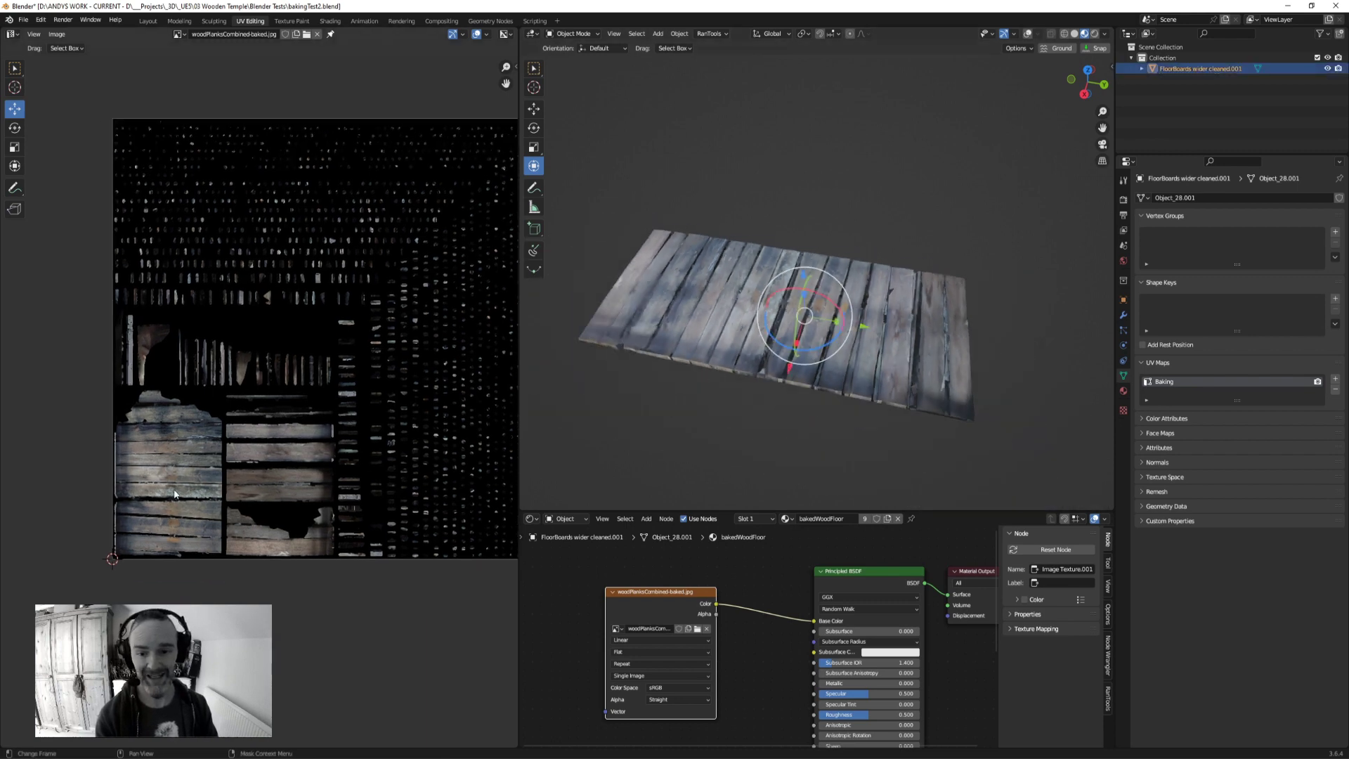
{"action": "scroll", "coordinate": [239, 450], "scroll_direction": "down", "scroll_amount": 1}
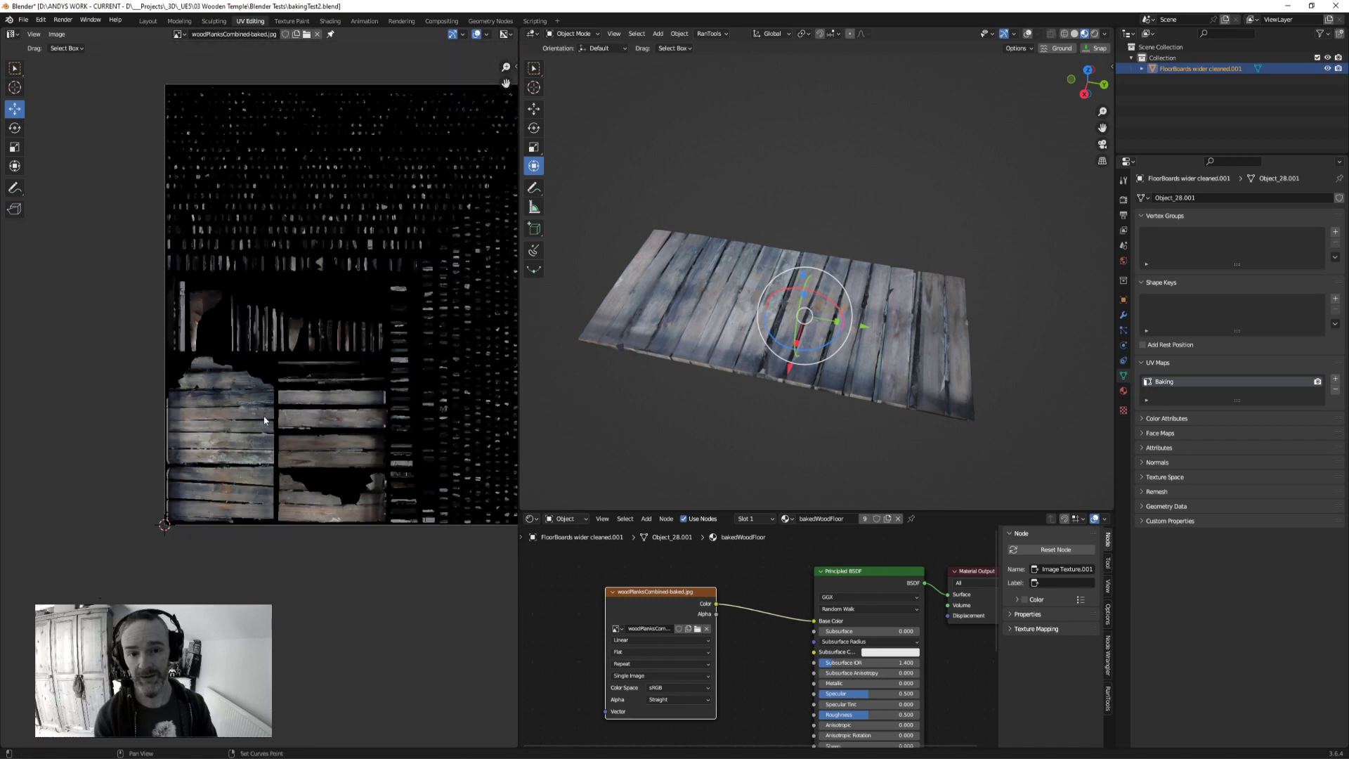
{"action": "scroll", "coordinate": [196, 481], "scroll_direction": "up", "scroll_amount": 3}
{"action": "middle_click_drag", "start_coordinate": [145, 594], "coordinate": [225, 534]}
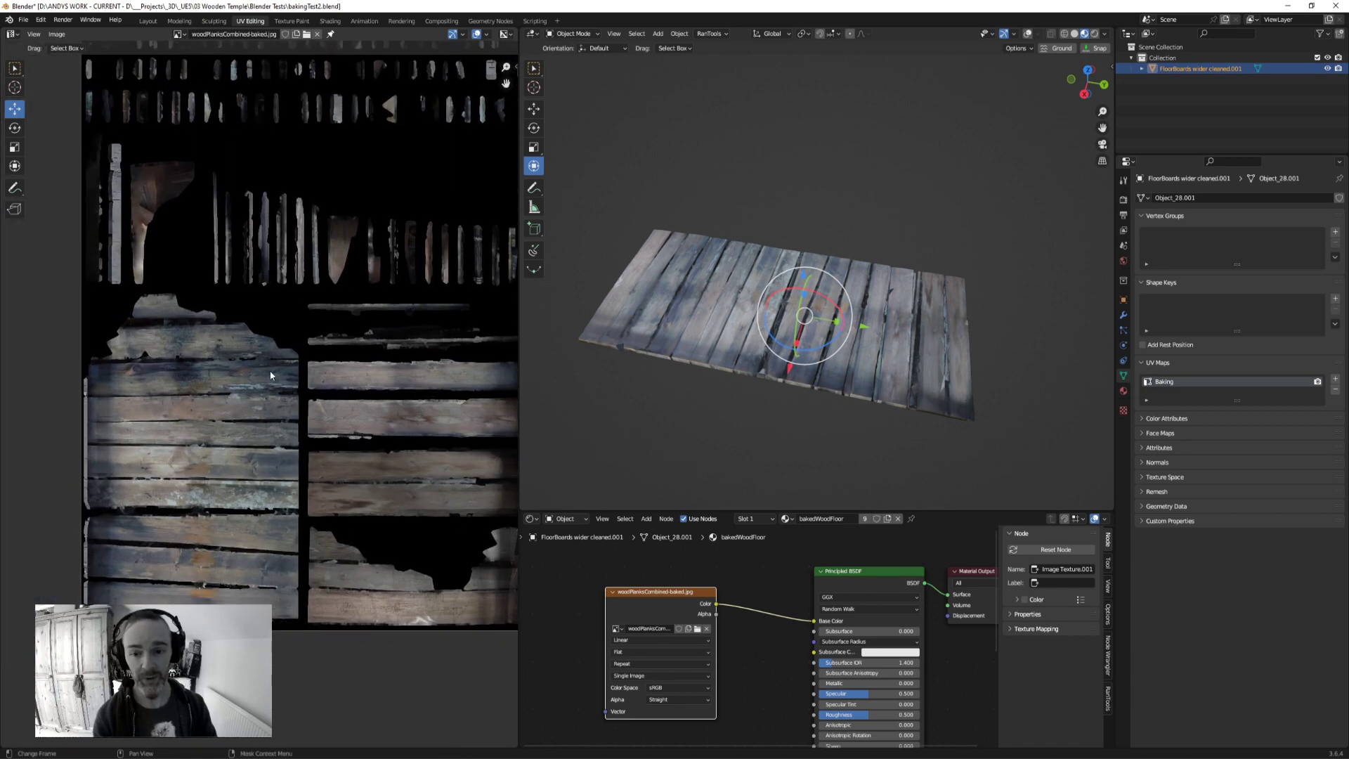
{"action": "scroll", "coordinate": [235, 477], "scroll_direction": "down", "scroll_amount": 1}
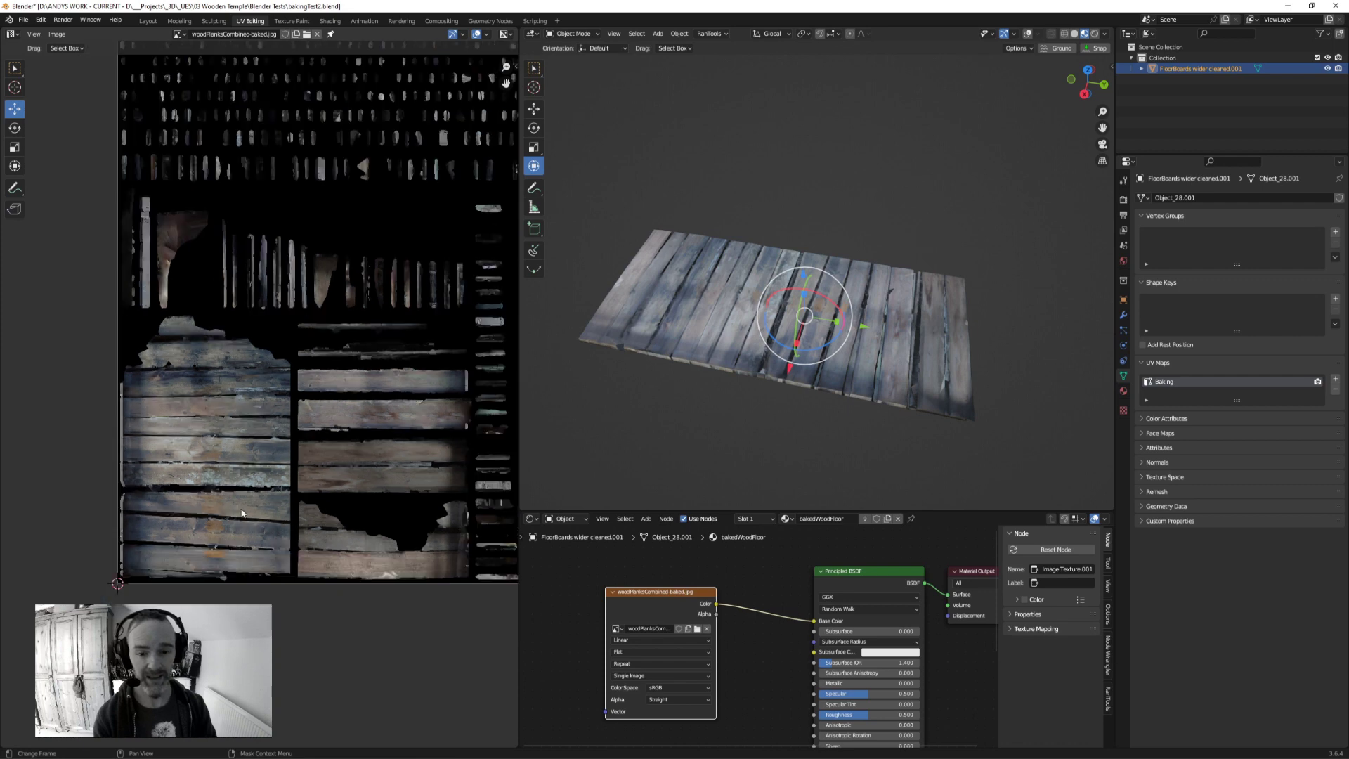
{"action": "middle_click_drag", "start_coordinate": [621, 413], "coordinate": [736, 377]}
{"action": "scroll", "coordinate": [429, 460], "scroll_direction": "down", "scroll_amount": 2}
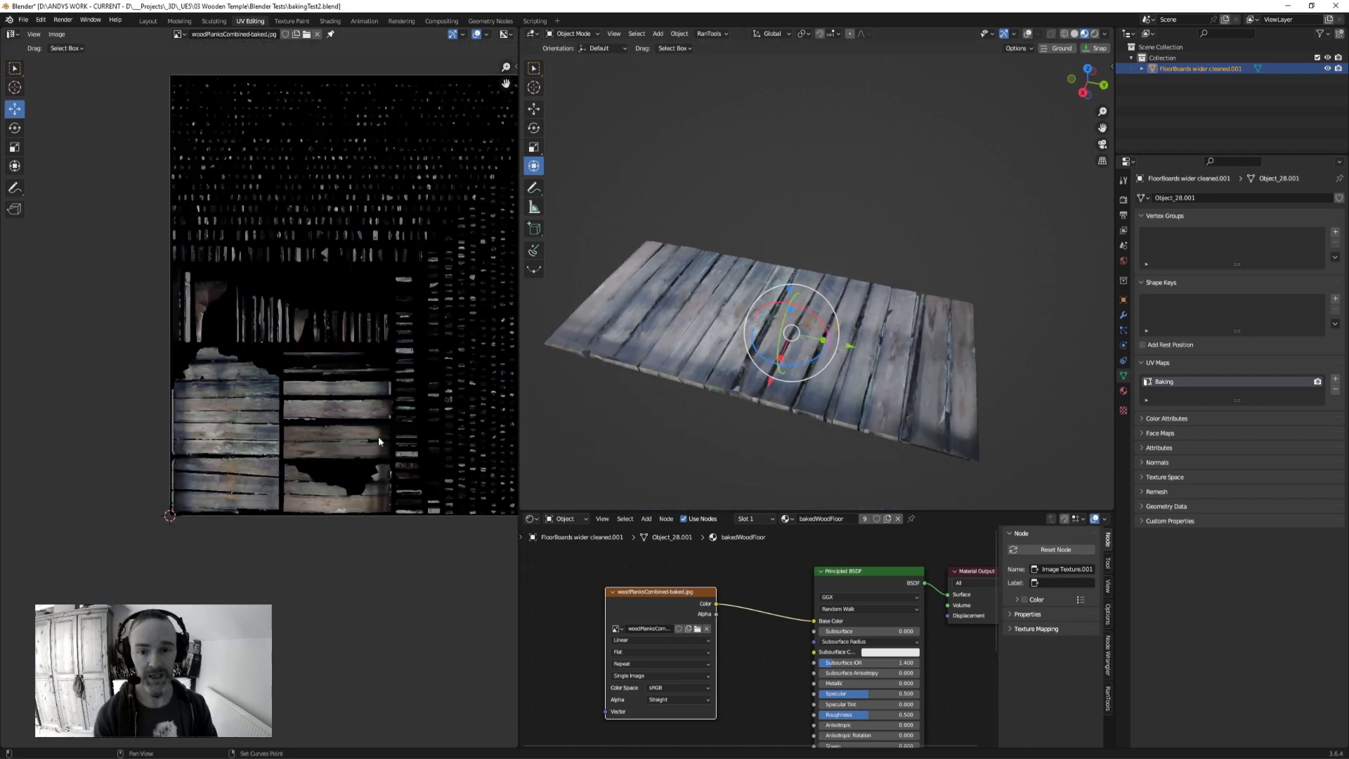
{"action": "scroll", "coordinate": [736, 385], "scroll_direction": "up", "scroll_amount": 1}
{"action": "scroll", "coordinate": [738, 387], "scroll_direction": "up", "scroll_amount": 1}
{"action": "scroll", "coordinate": [741, 391], "scroll_direction": "down", "scroll_amount": 1}
{"action": "middle_click_drag", "start_coordinate": [708, 354], "coordinate": [761, 311]}
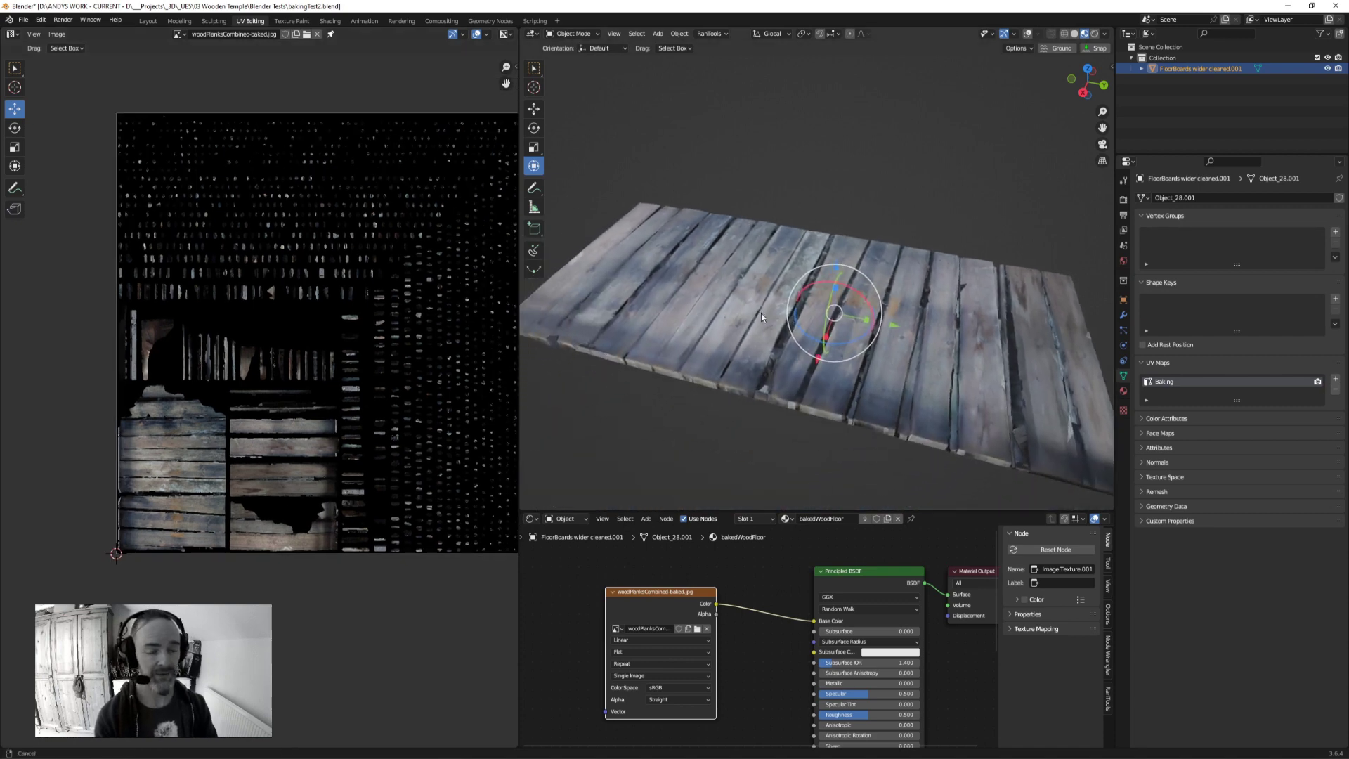
{"action": "scroll", "coordinate": [761, 310], "scroll_direction": "up", "scroll_amount": 3}
{"action": "scroll", "coordinate": [779, 361], "scroll_direction": "down", "scroll_amount": 3}
{"action": "middle_click_drag", "start_coordinate": [778, 361], "coordinate": [816, 345]}
{"action": "scroll", "coordinate": [786, 371], "scroll_direction": "up", "scroll_amount": 3}
{"action": "scroll", "coordinate": [766, 353], "scroll_direction": "up", "scroll_amount": 2}
{"action": "scroll", "coordinate": [762, 355], "scroll_direction": "down", "scroll_amount": 2}
{"action": "middle_click_drag", "start_coordinate": [870, 271], "coordinate": [735, 369]}
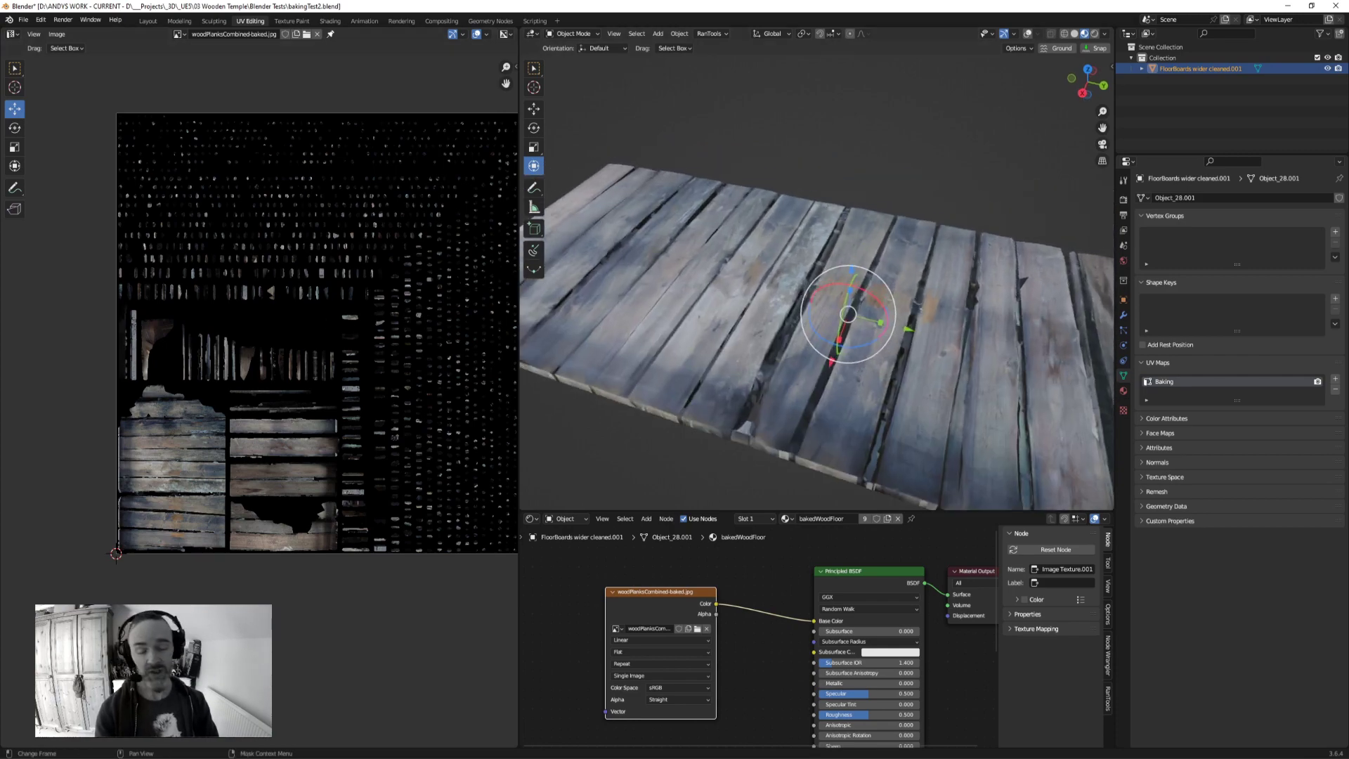